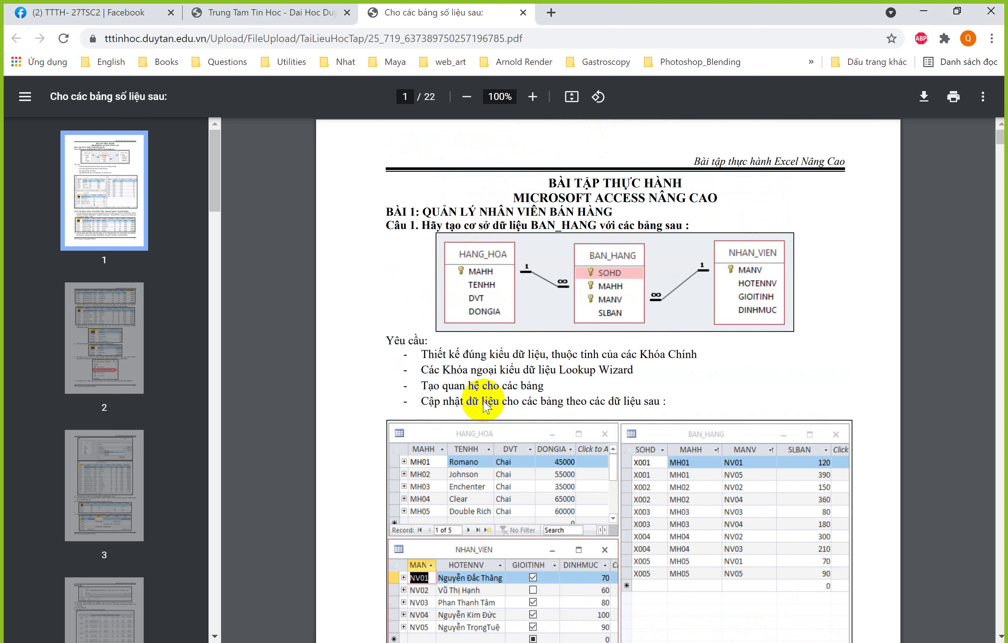
# Open QL_BanHang.accdb from the Bài tập Access folder and close the QL_SINHVIEN database without saving the changes to Query3
pyautogui.scroll(-2, 487, 407)
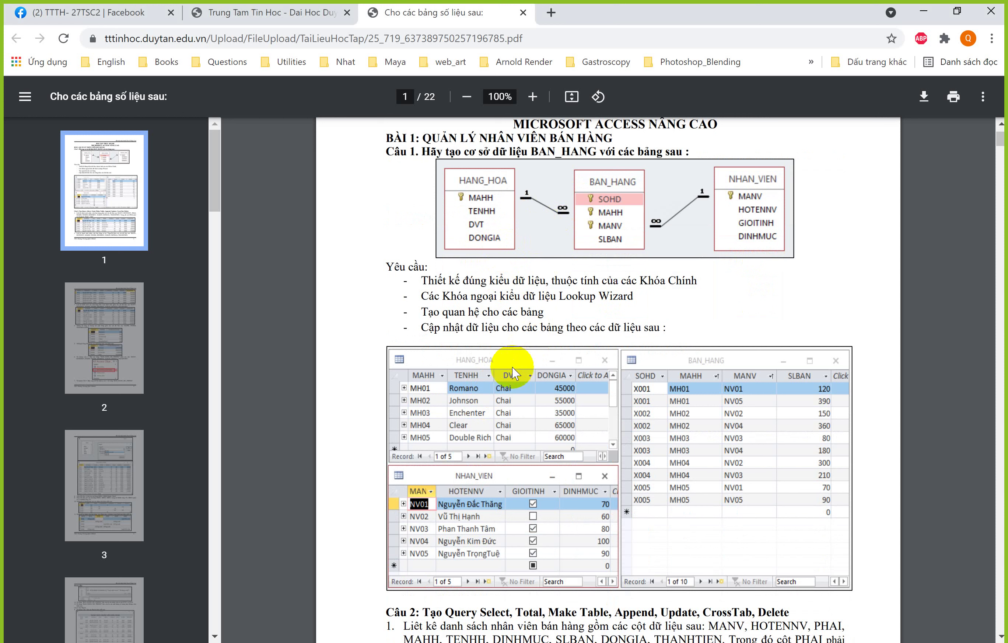
pyautogui.click(194, 603)
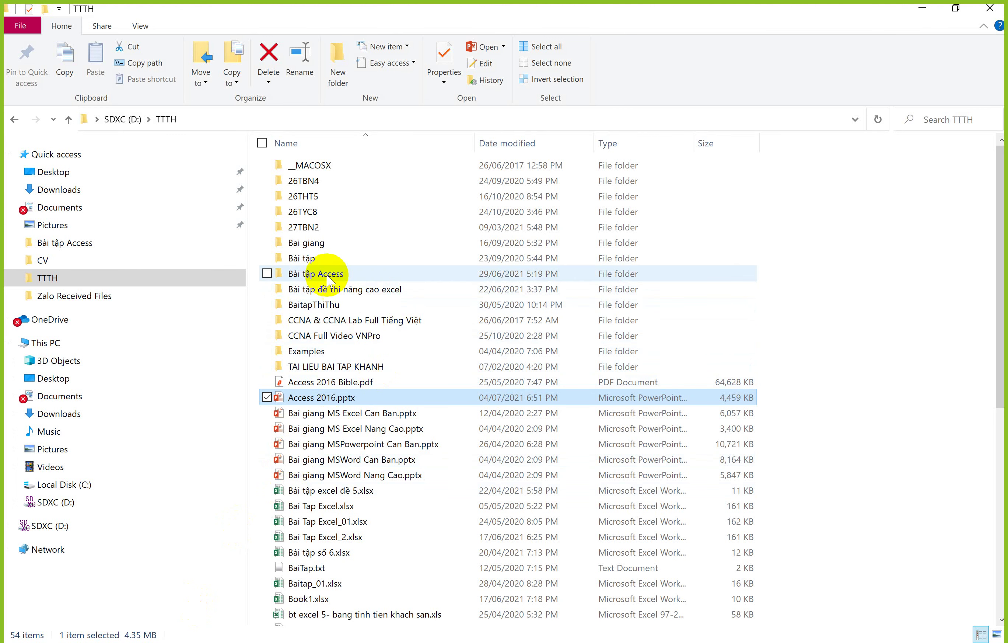
pyautogui.doubleClick(348, 273)
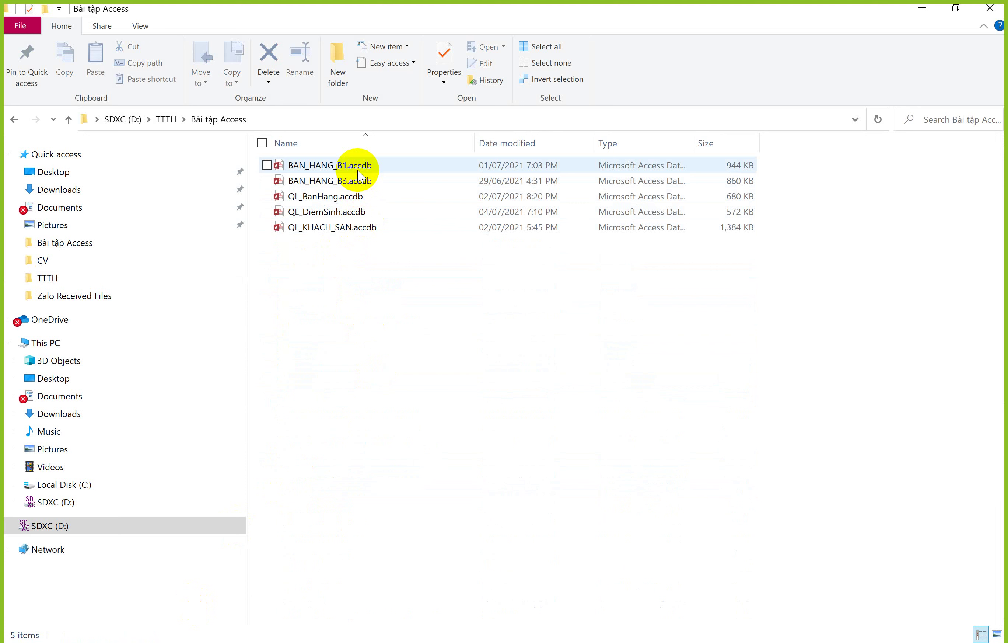
pyautogui.click(355, 196)
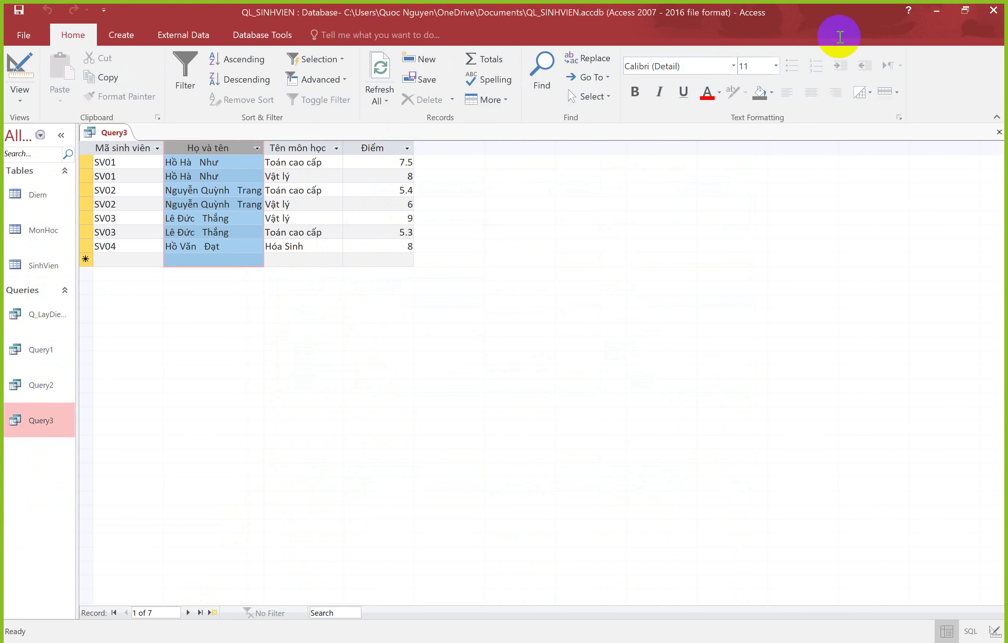
pyautogui.click(994, 11)
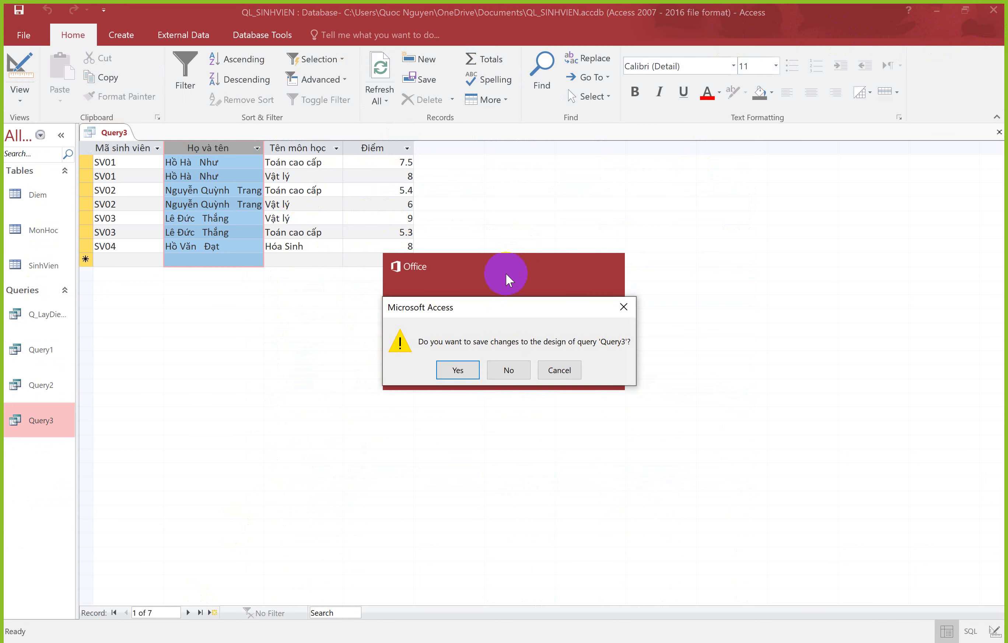
pyautogui.click(499, 372)
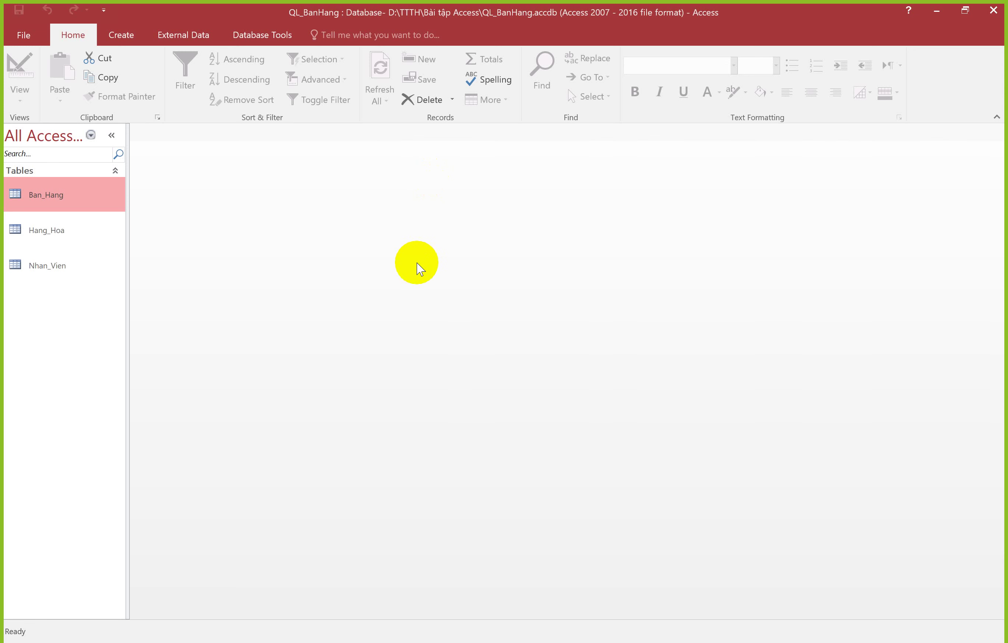
# Inspect the records of the Ban_Hang and Hang_Hoa tables in QL_BanHang, and close that database
pyautogui.doubleClick(76, 193)
pyautogui.doubleClick(82, 233)
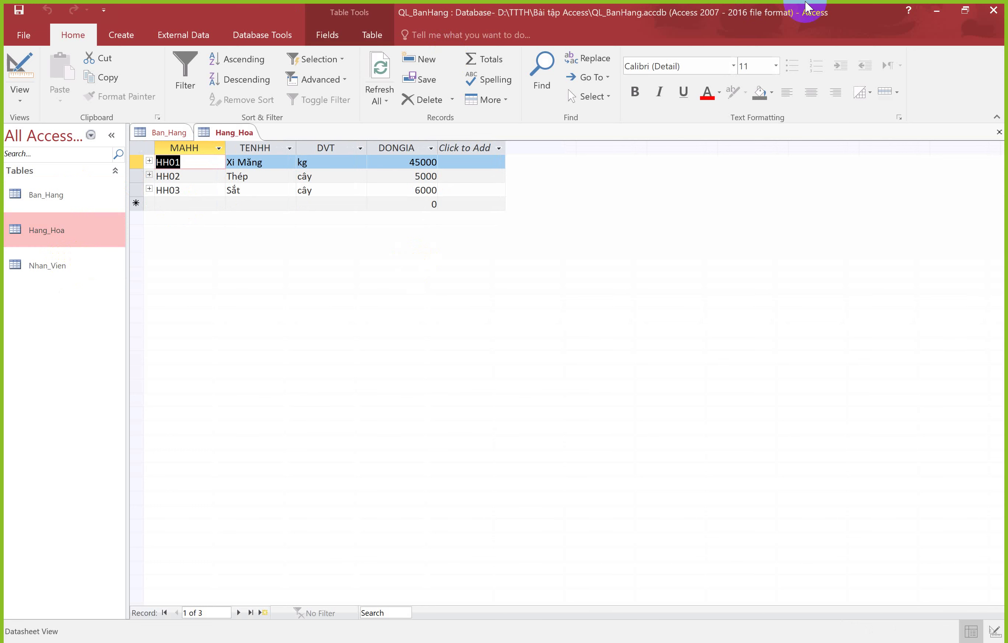
pyautogui.click(994, 11)
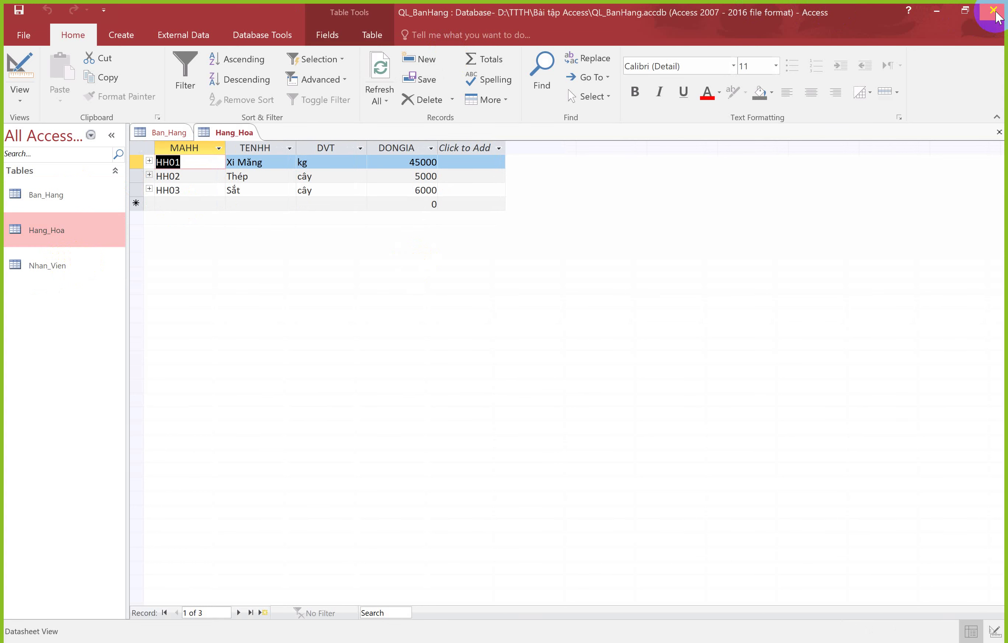
pyautogui.press('Return')
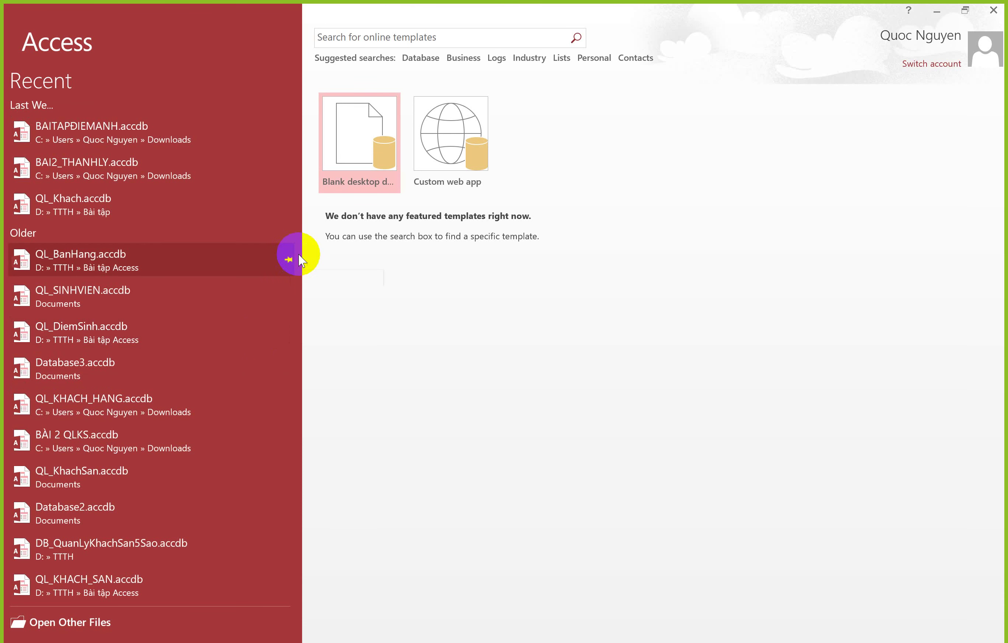
# Check the Câu 1 table data in the exercise PDF, and open BAN_HANG_B1.accdb from the Bài tập Access folder
pyautogui.hotkey('alt', 'Tab')
pyautogui.scroll(2, 534, 281)
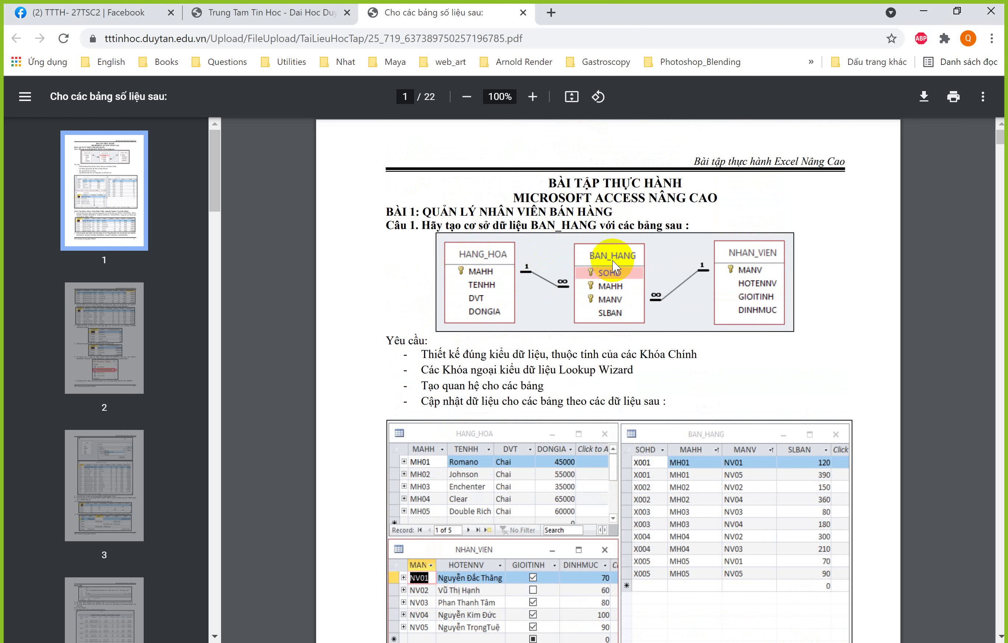
pyautogui.scroll(-2, 590, 301)
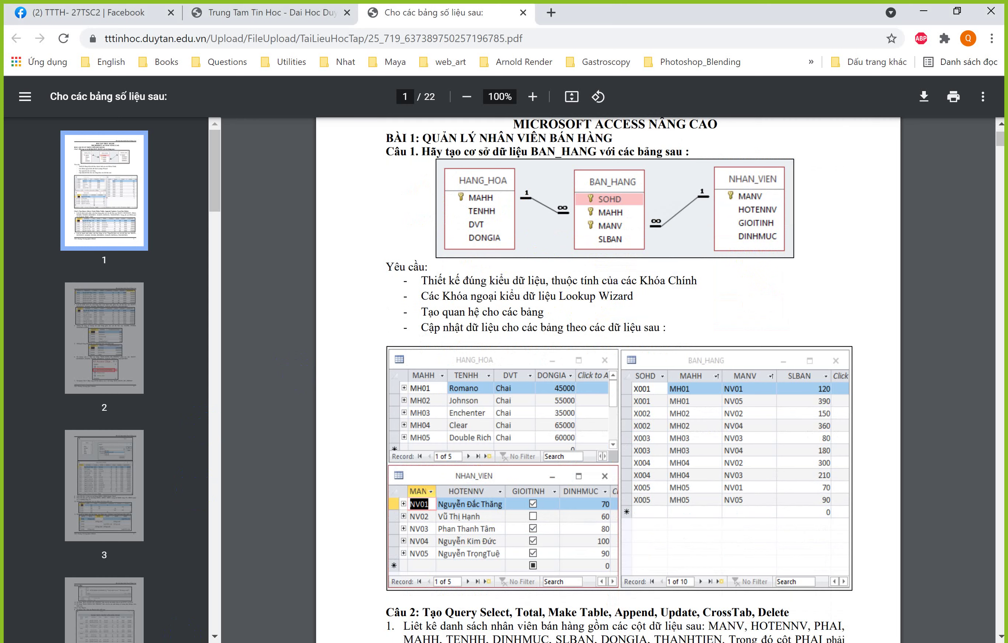
pyautogui.moveTo(161, 642)
pyautogui.click(201, 569)
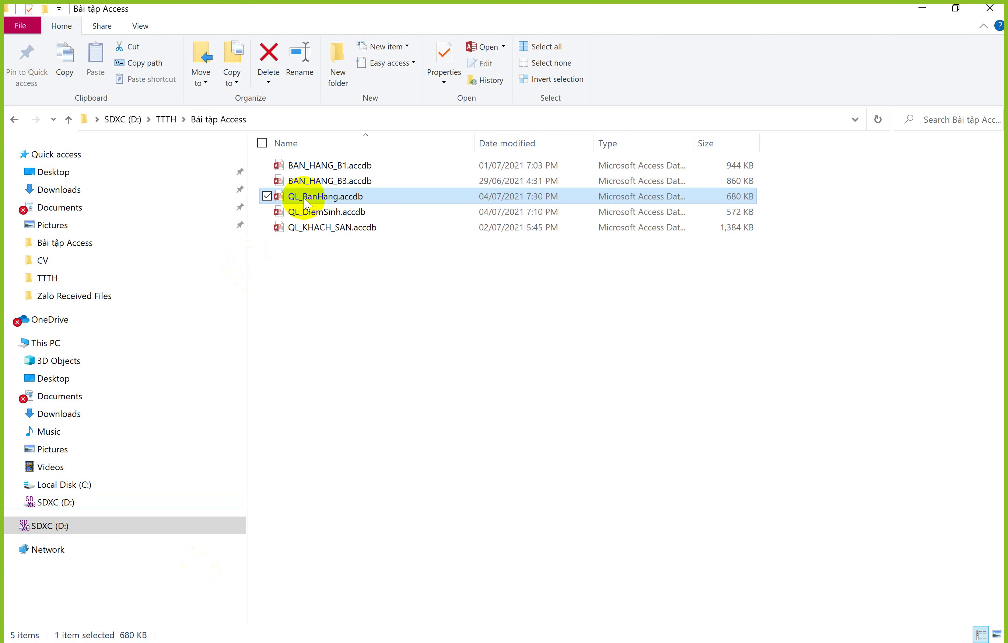
pyautogui.doubleClick(352, 165)
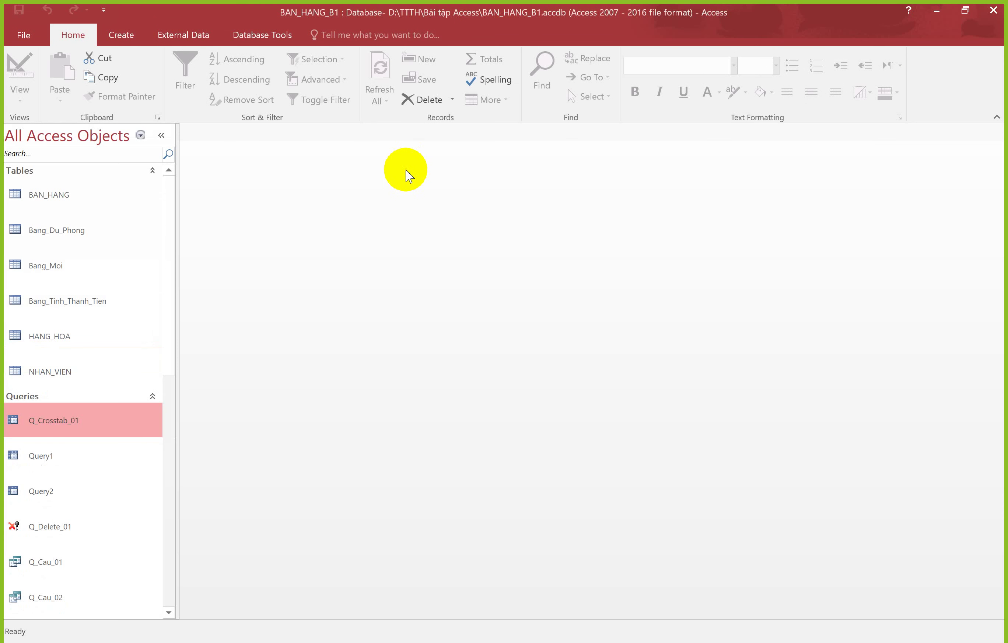
# Delete the Bang_Du_Phong table from the database, and close Access 2016.pptx in PowerPoint without saving its changes
pyautogui.click(175, 230)
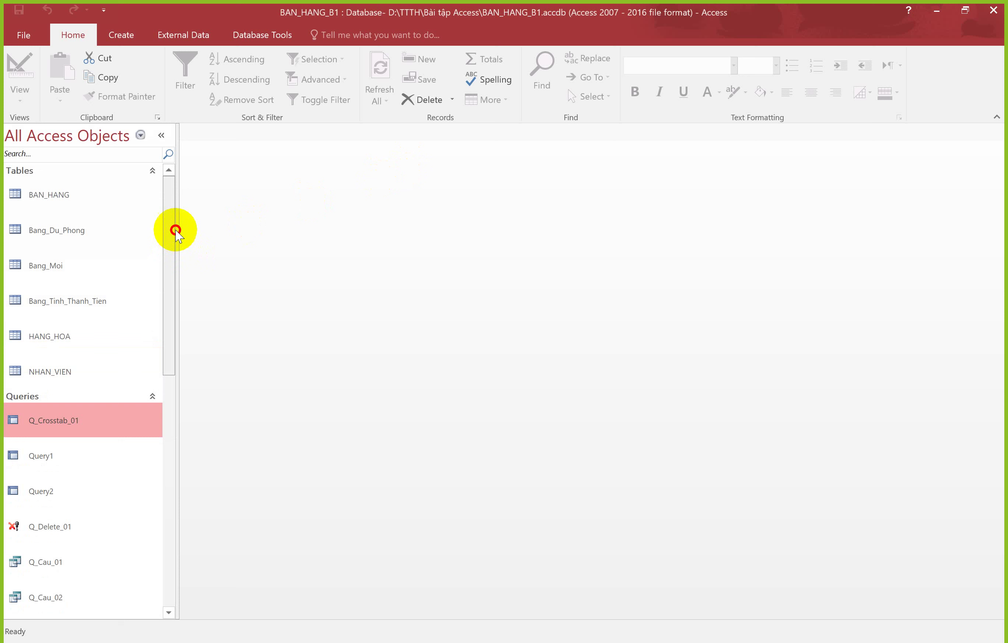
pyautogui.click(100, 240)
pyautogui.rightClick(100, 240)
pyautogui.click(134, 350)
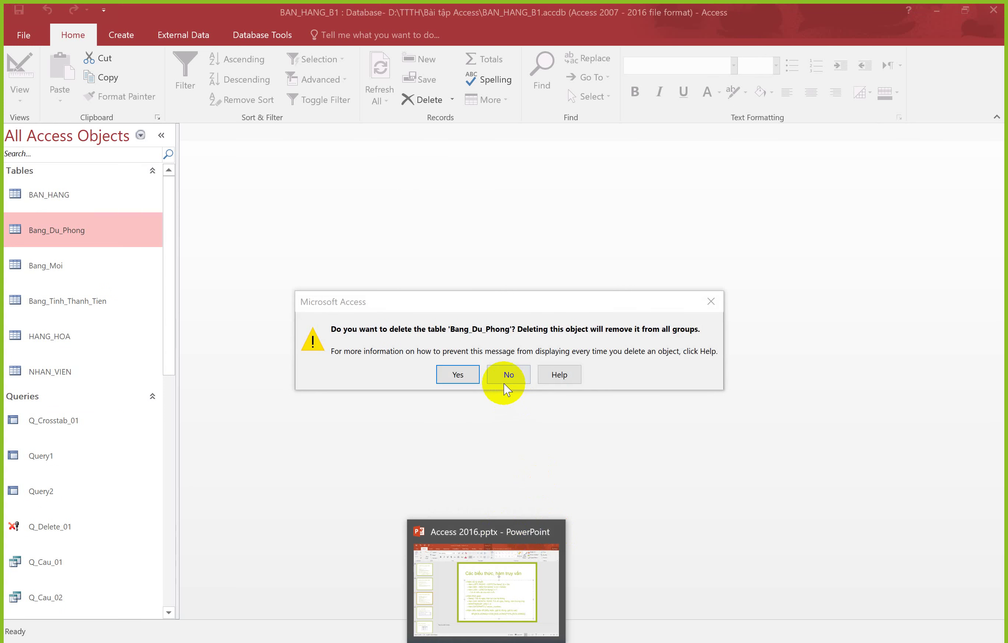
pyautogui.click(458, 375)
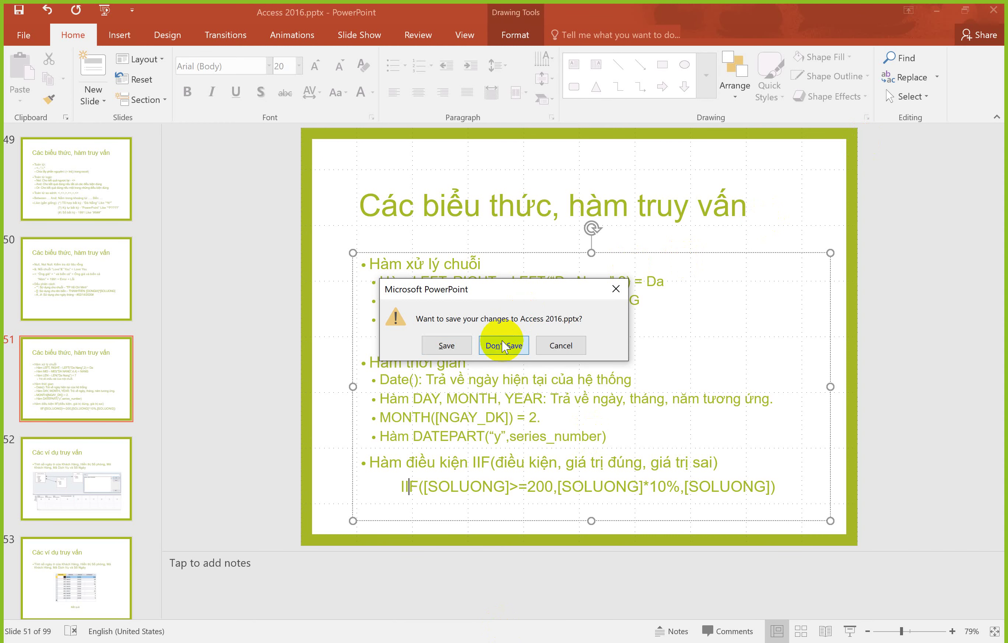
pyautogui.click(504, 344)
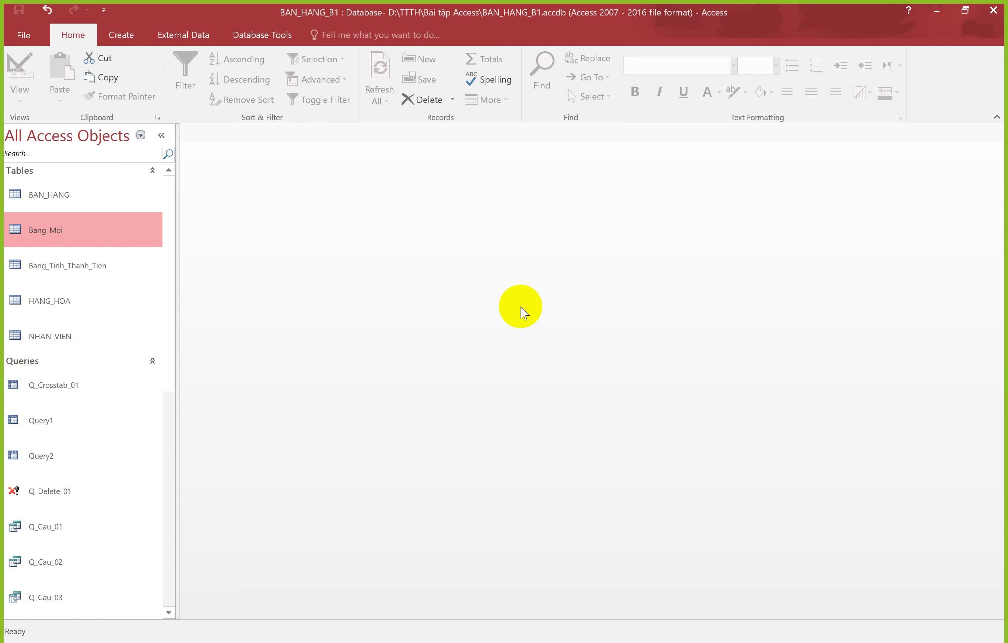
# Open the BAN_HANG, HANG_HOA and NHAN_VIEN tables in Datasheet view, and switch back to the exercise PDF in Chrome
pyautogui.doubleClick(82, 198)
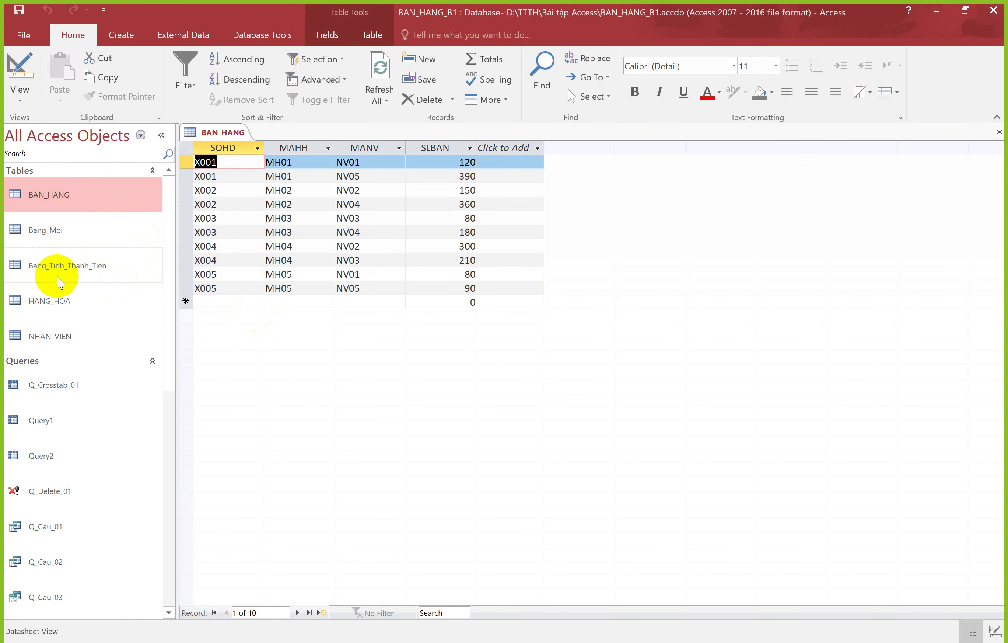
pyautogui.doubleClick(61, 310)
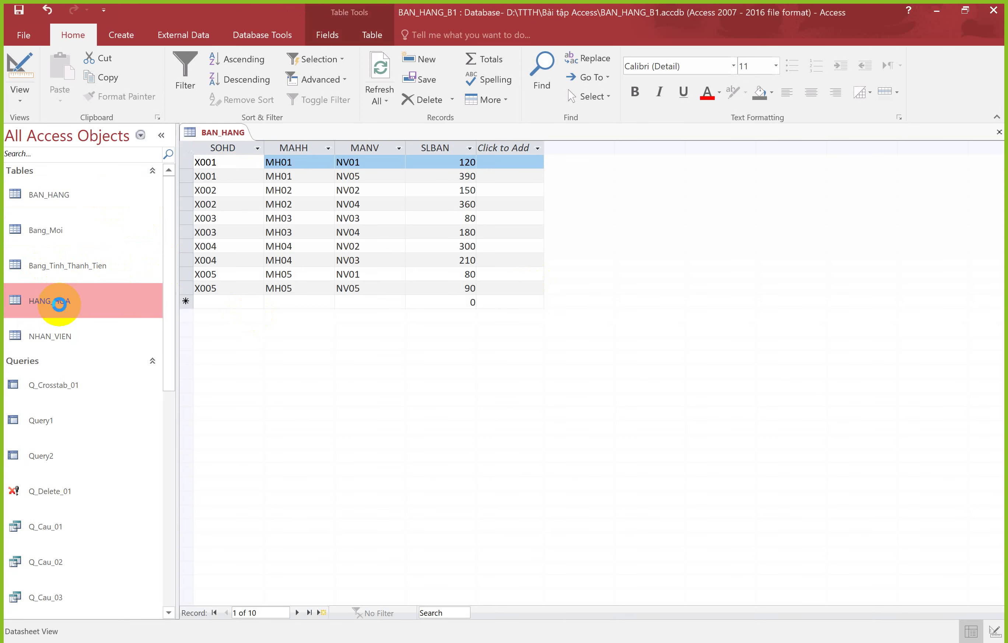
pyautogui.doubleClick(66, 334)
pyautogui.hotkey('alt', 'Tab')
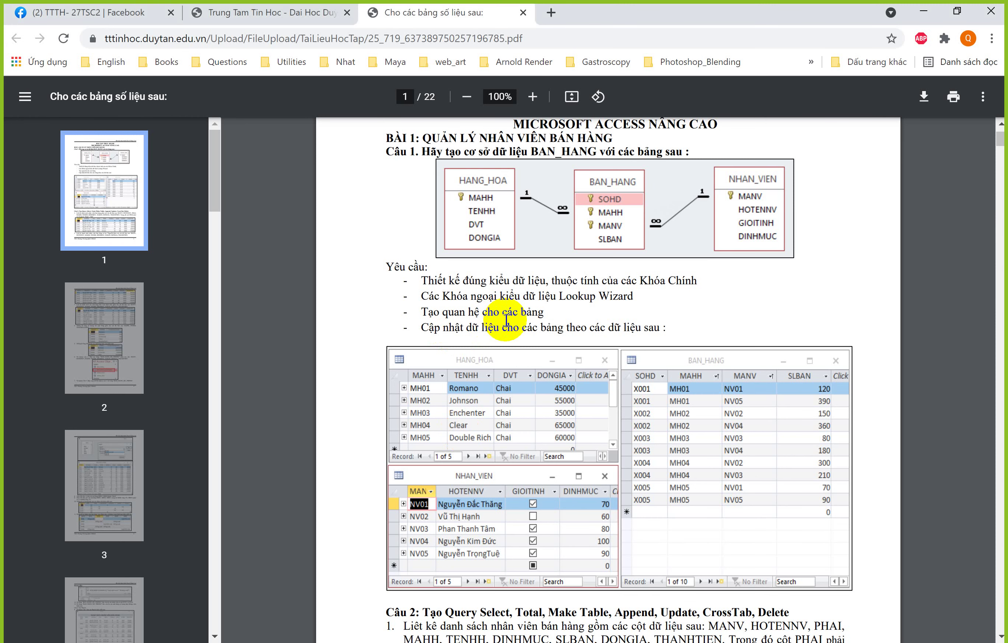
pyautogui.scroll(2, 546, 290)
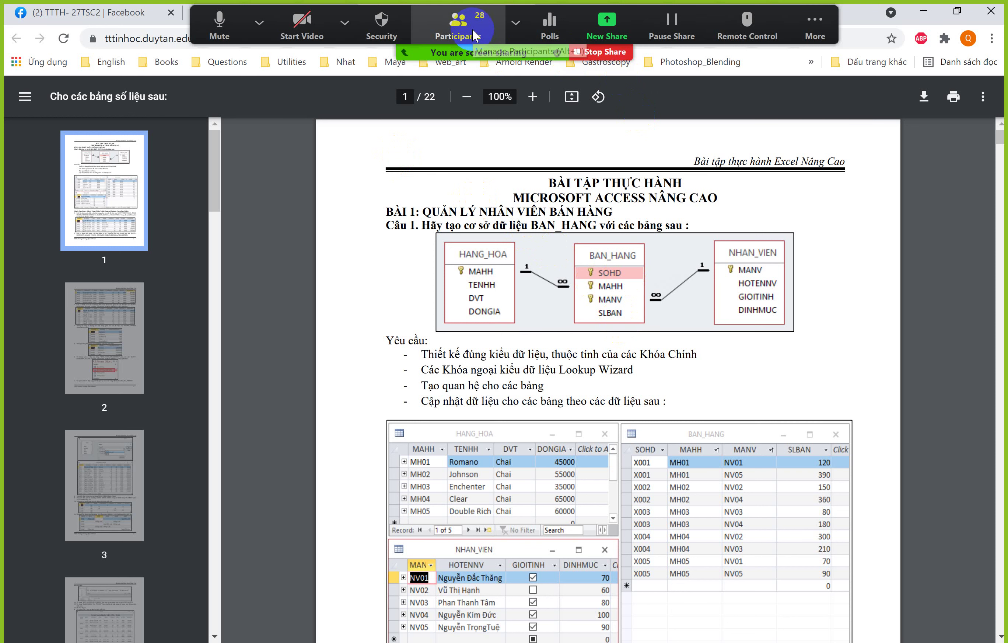
# Show the Zoom participants list in its own window, look through it, and hide the floating meeting controls
pyautogui.click(472, 25)
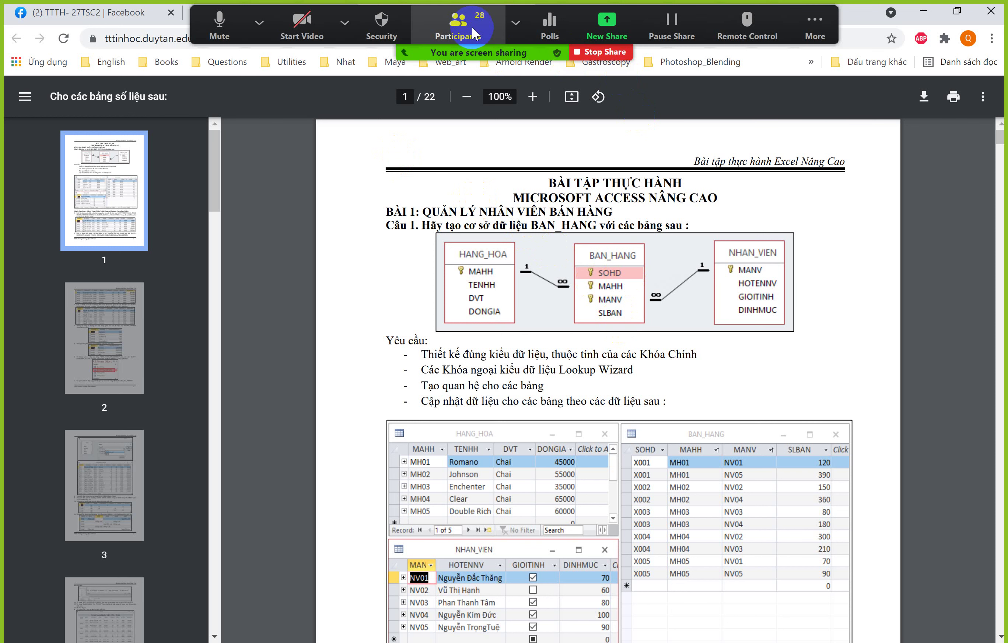
pyautogui.moveTo(497, 198); pyautogui.dragTo(856, 390)
pyautogui.scroll(-10, 874, 461)
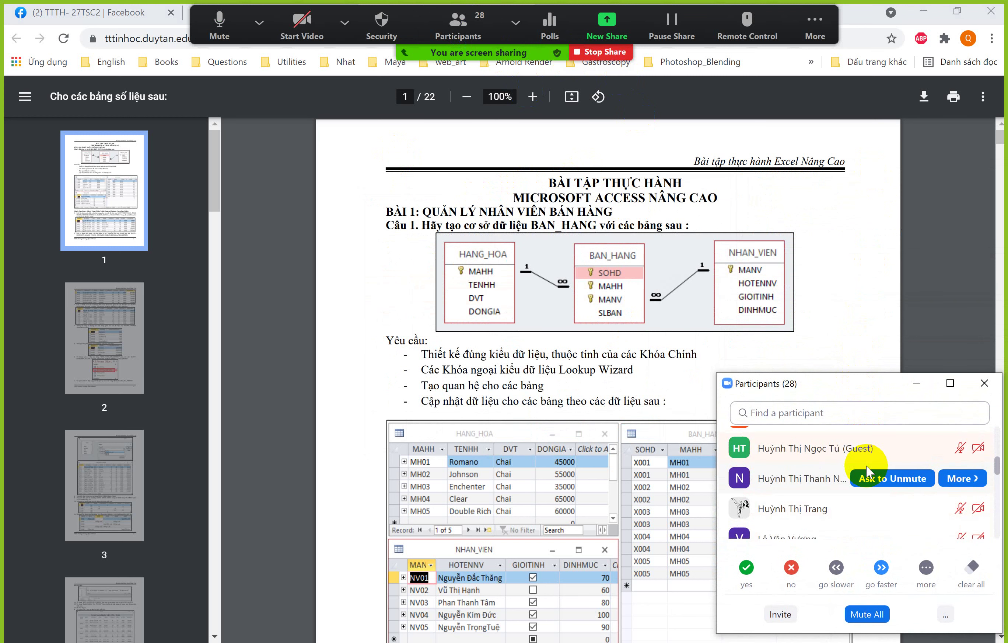
pyautogui.scroll(-3, 866, 469)
pyautogui.click(814, 23)
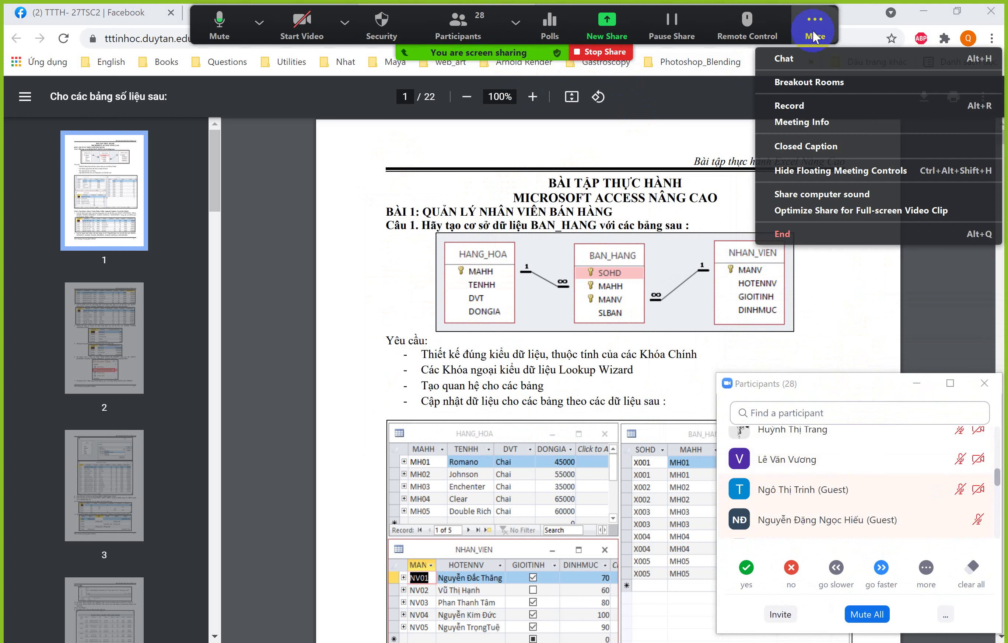
pyautogui.click(827, 180)
# Read the Câu 2 query requirements and the expected result tables in the exercise PDF, and check the meeting's participants
pyautogui.scroll(-2, 598, 256)
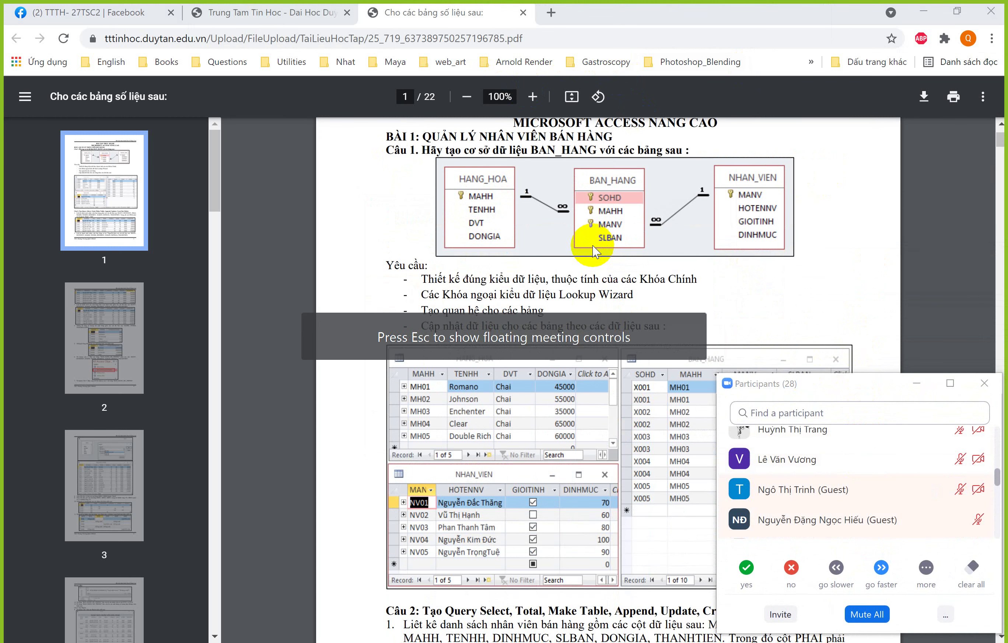
pyautogui.scroll(-2, 595, 251)
pyautogui.scroll(-2, 596, 251)
pyautogui.scroll(-2, 595, 251)
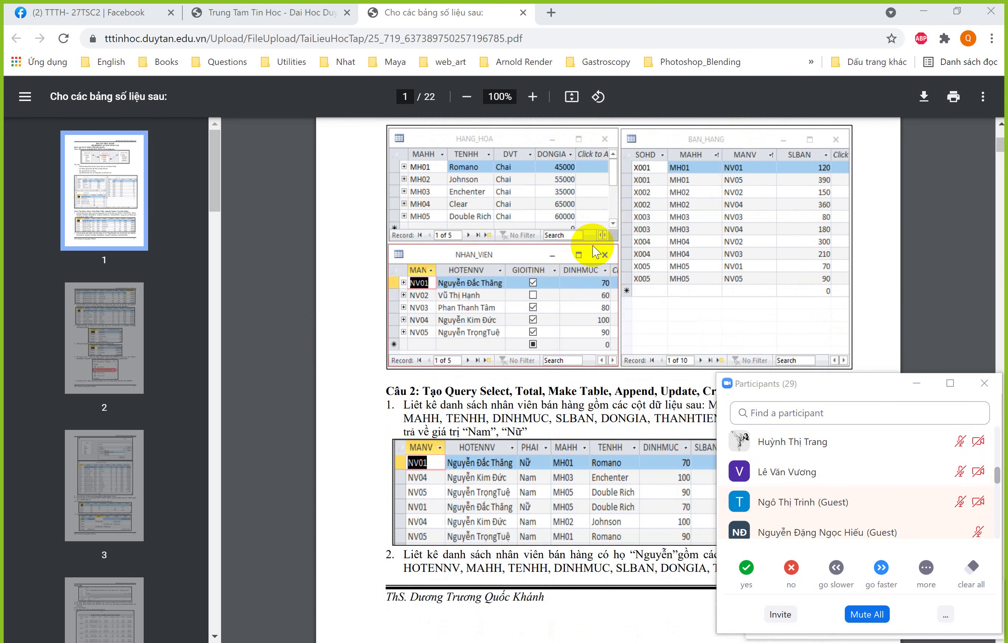
pyautogui.scroll(7, 911, 499)
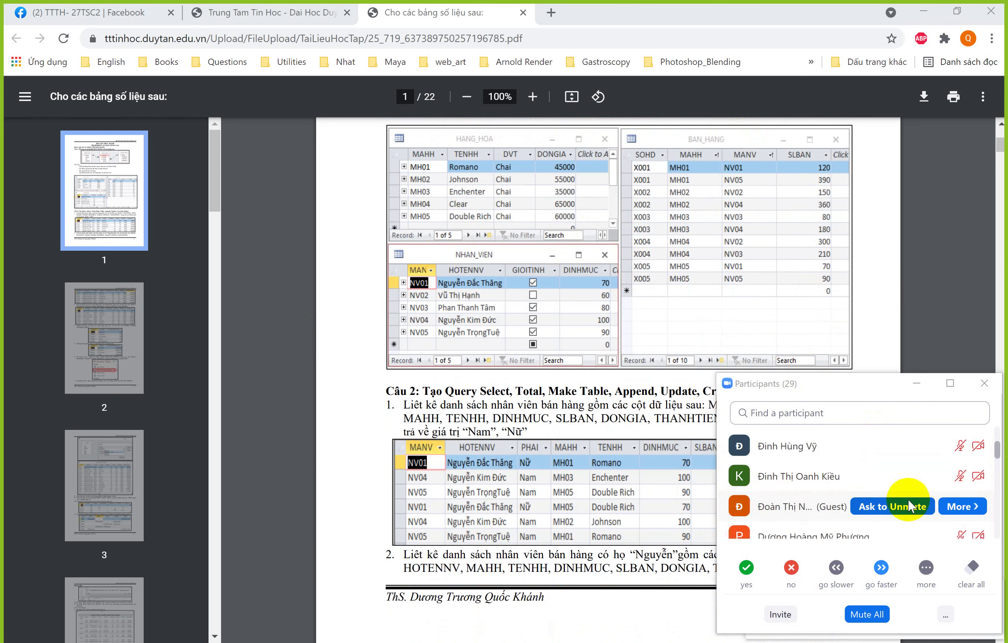
pyautogui.scroll(2, 905, 504)
pyautogui.scroll(-2, 592, 372)
pyautogui.scroll(-4, 592, 372)
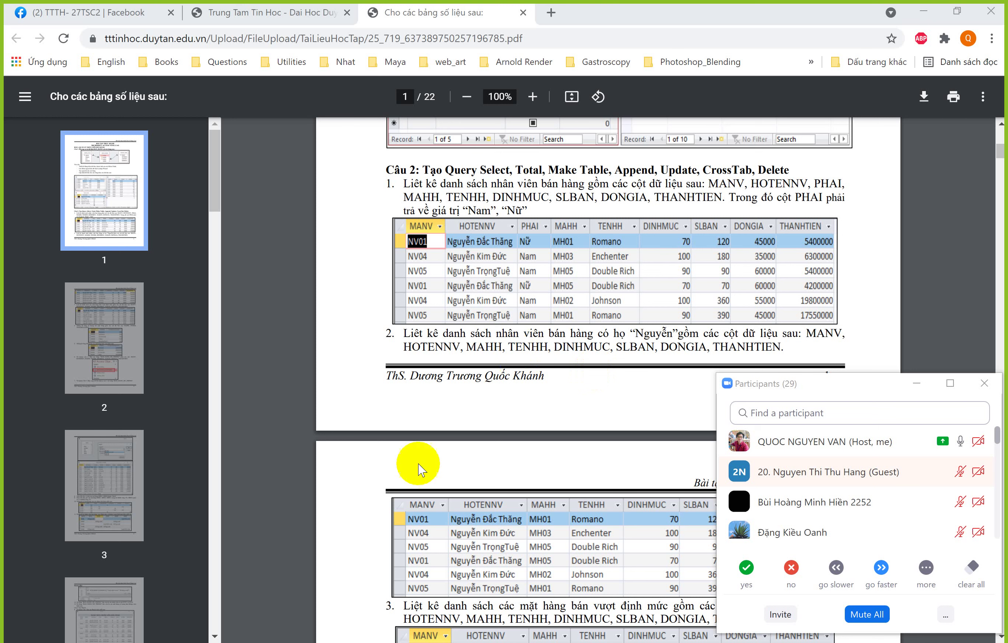
# In Access, create a new query in Design view with the BAN_HANG, HANG_HOA and NHAN_VIEN tables added
pyautogui.click(297, 640)
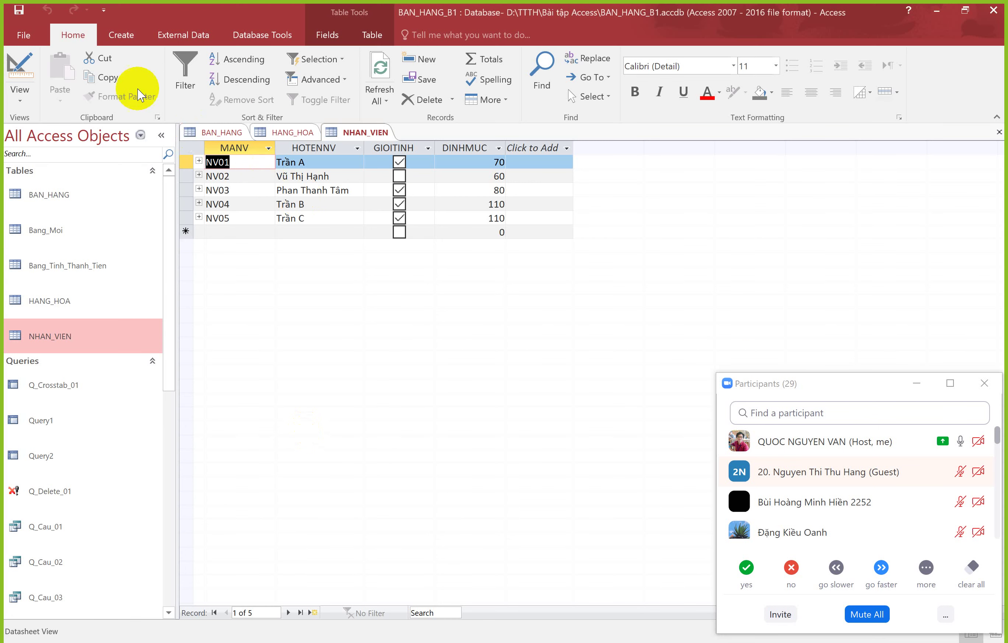
pyautogui.click(121, 43)
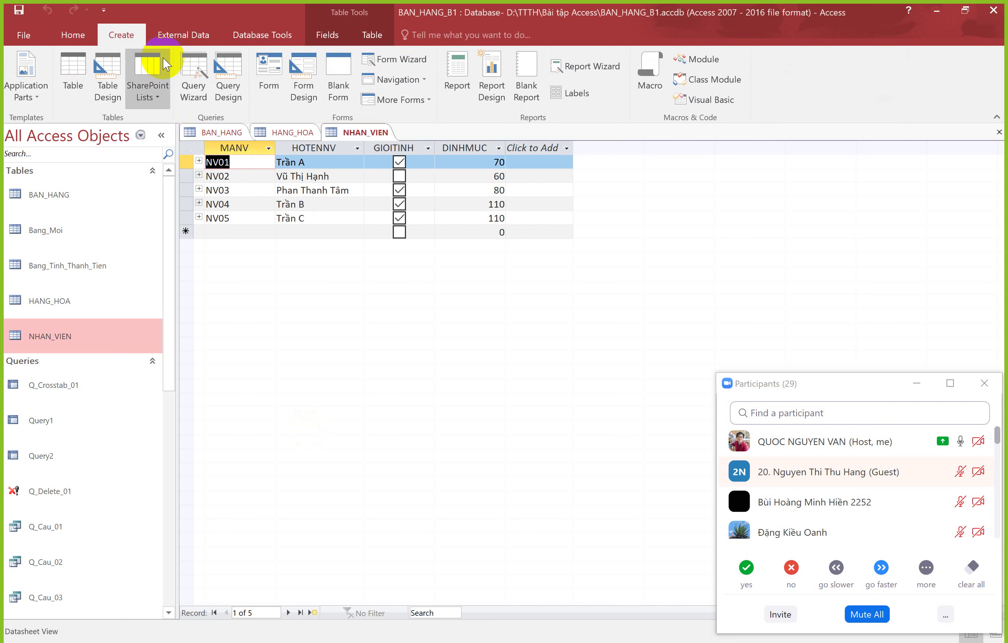
pyautogui.click(222, 89)
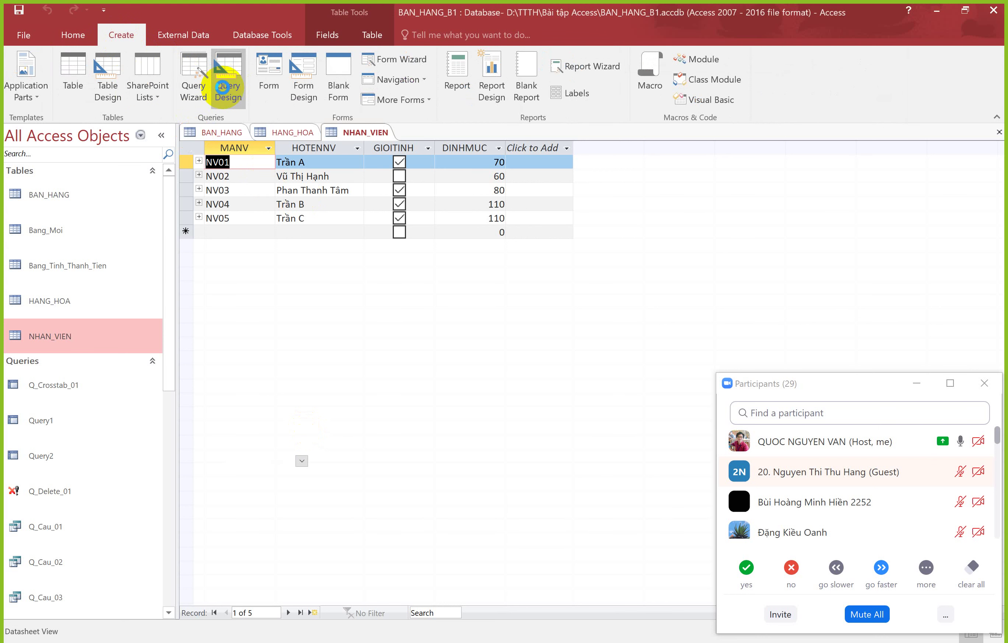
pyautogui.moveTo(468, 291); pyautogui.dragTo(414, 186)
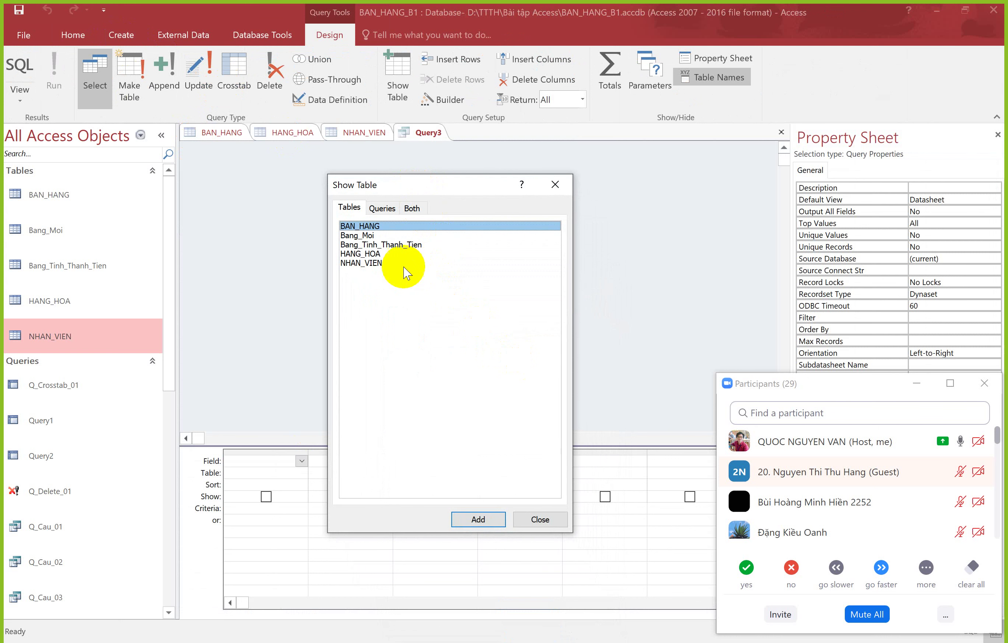
pyautogui.keyDown('ctrl'); pyautogui.click(369, 255); pyautogui.keyUp('ctrl')
pyautogui.keyDown('ctrl'); pyautogui.click(367, 264); pyautogui.keyUp('ctrl')
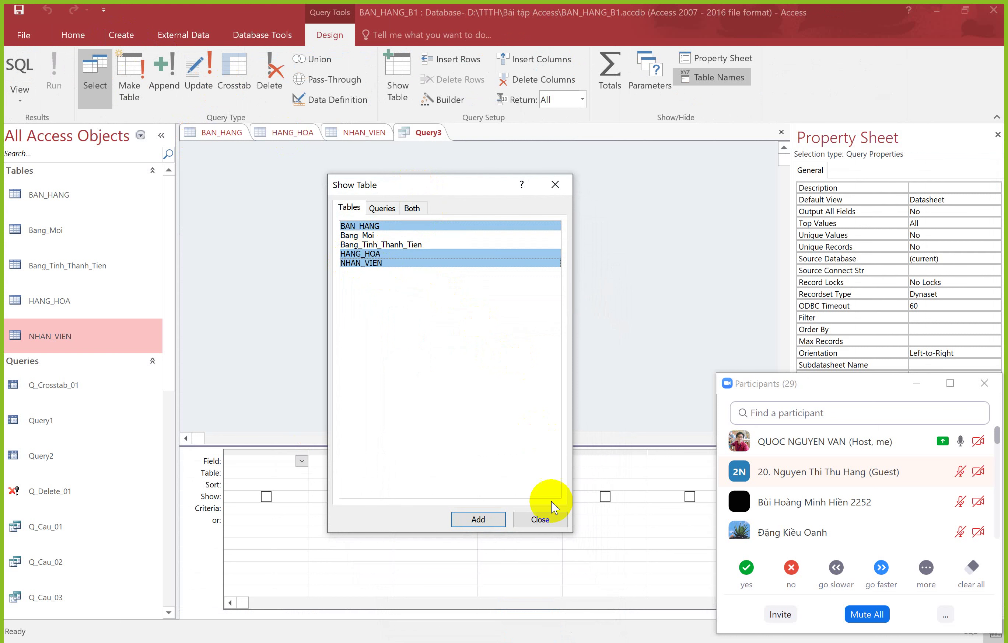
pyautogui.click(476, 518)
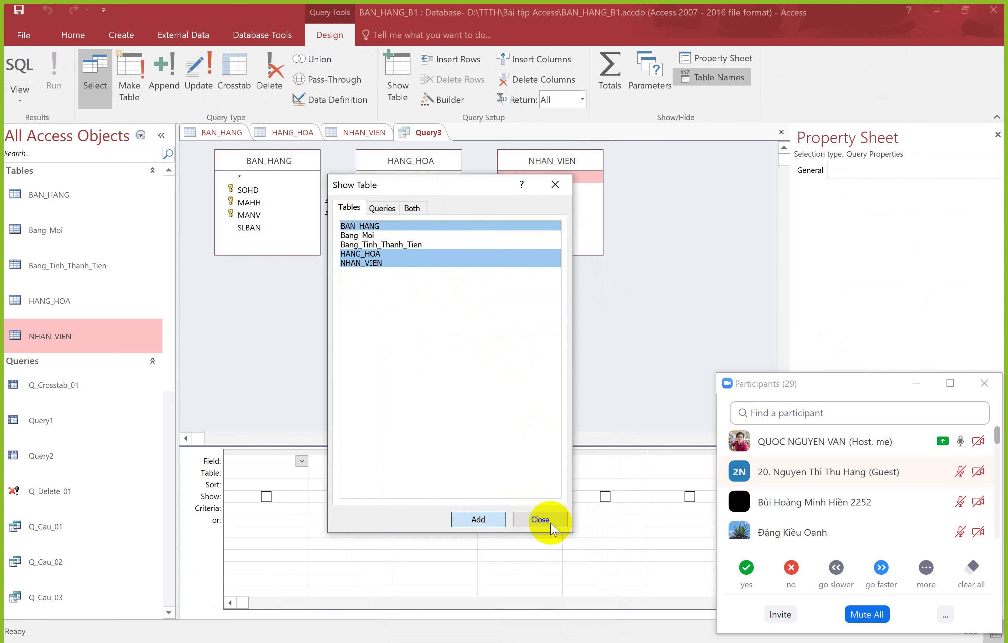
pyautogui.click(539, 518)
pyautogui.click(495, 402)
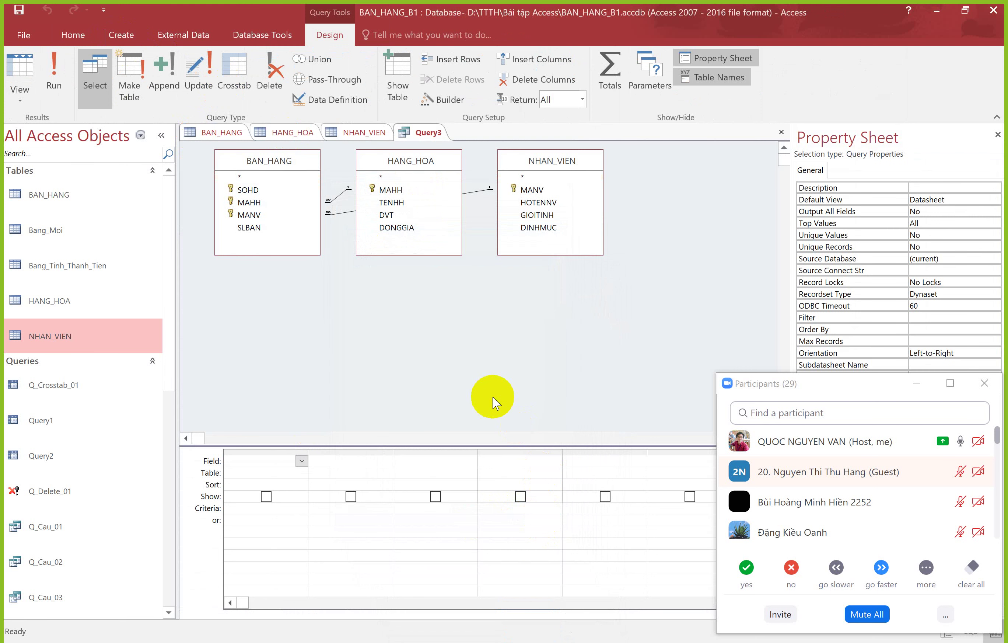
# Check the first Câu 2 requirement in the PDF, and arrange the query's tables with BAN_HANG between HANG_HOA and NHAN_VIEN
pyautogui.click(453, 641)
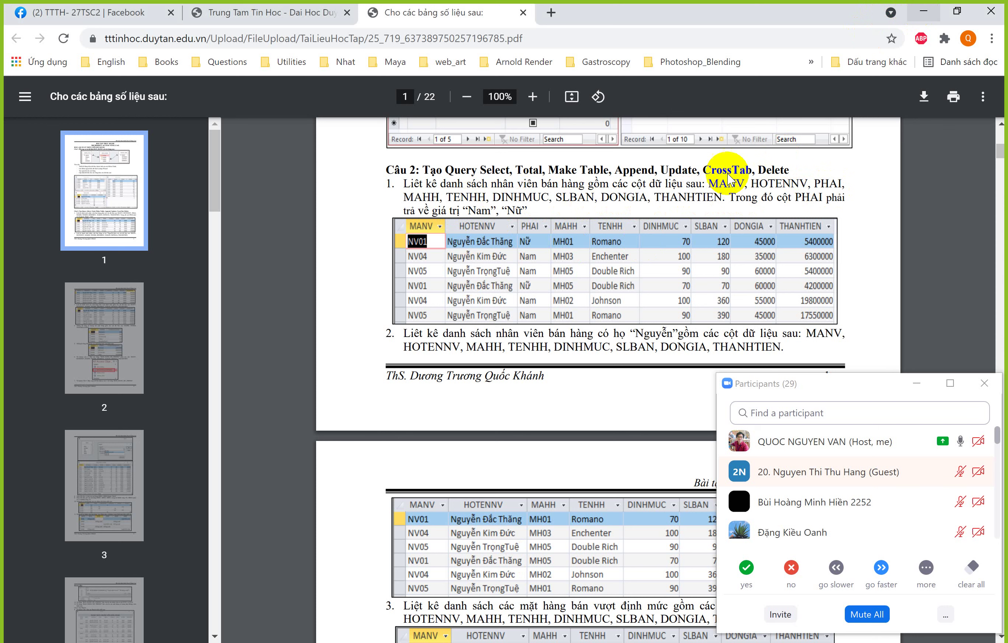
pyautogui.hotkey('alt', 'Tab')
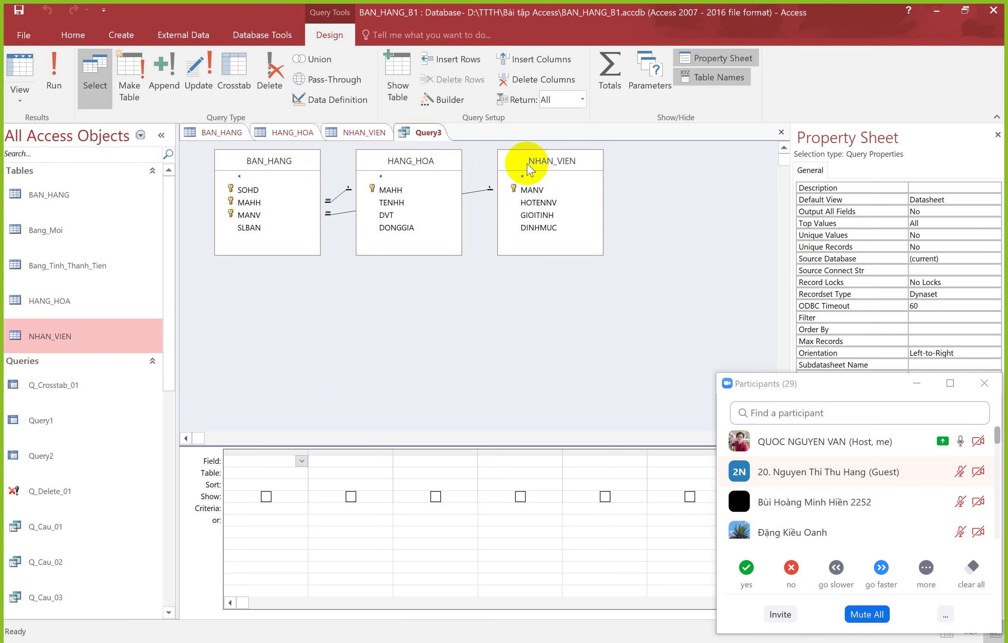
pyautogui.click(282, 229)
pyautogui.moveTo(271, 233); pyautogui.dragTo(254, 239)
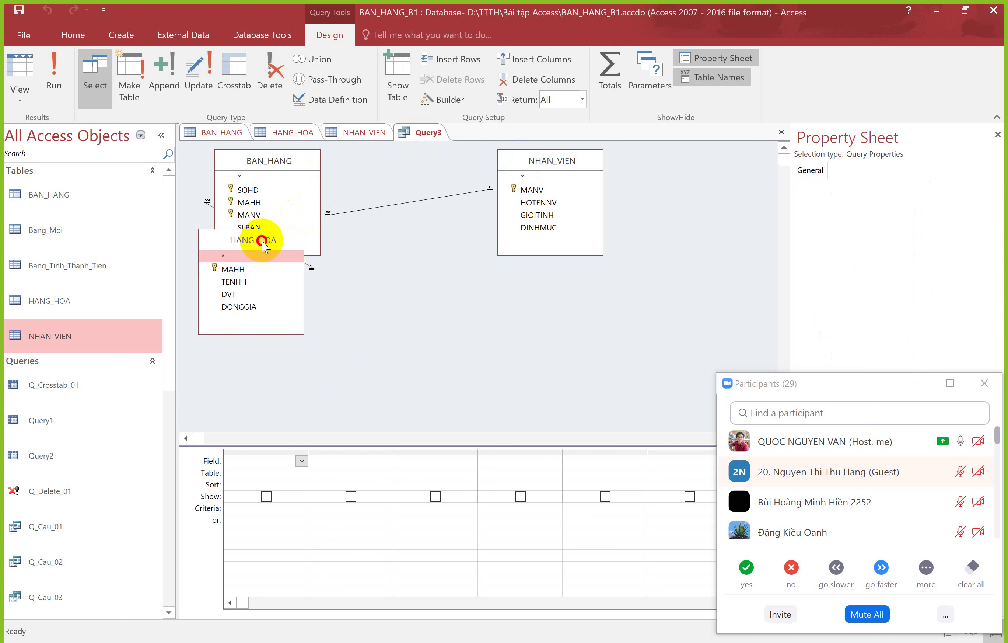
pyautogui.moveTo(546, 161); pyautogui.dragTo(716, 195)
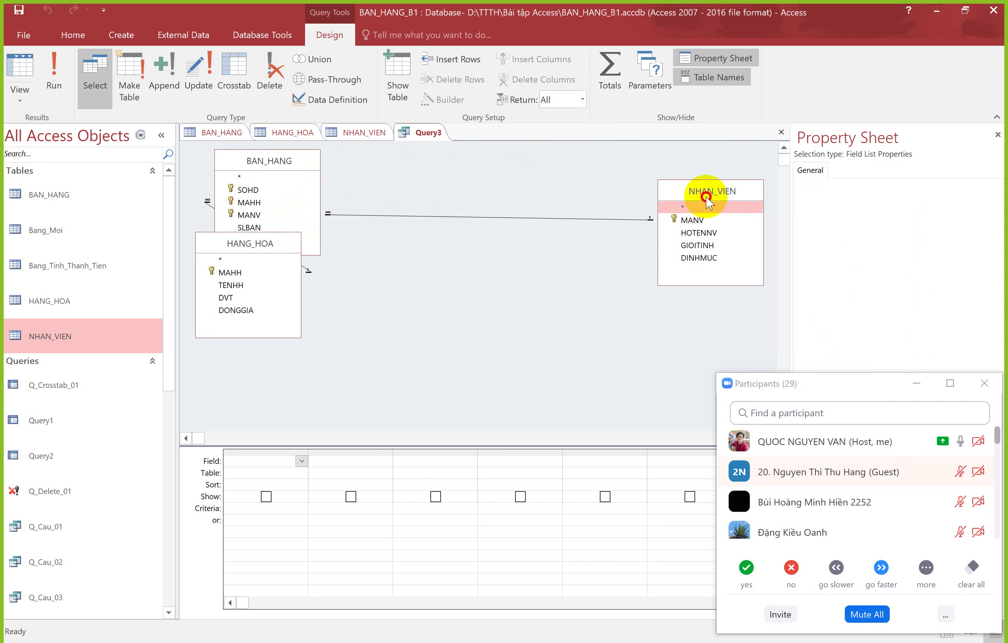
pyautogui.click(273, 161)
pyautogui.moveTo(417, 186); pyautogui.dragTo(462, 195)
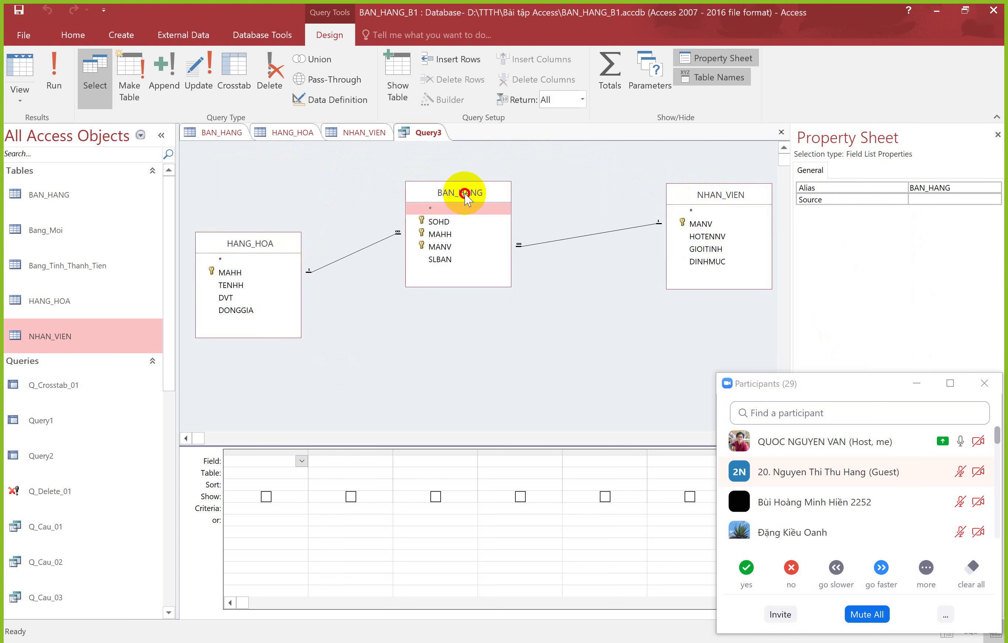
pyautogui.click(673, 199)
pyautogui.moveTo(686, 195); pyautogui.dragTo(642, 200)
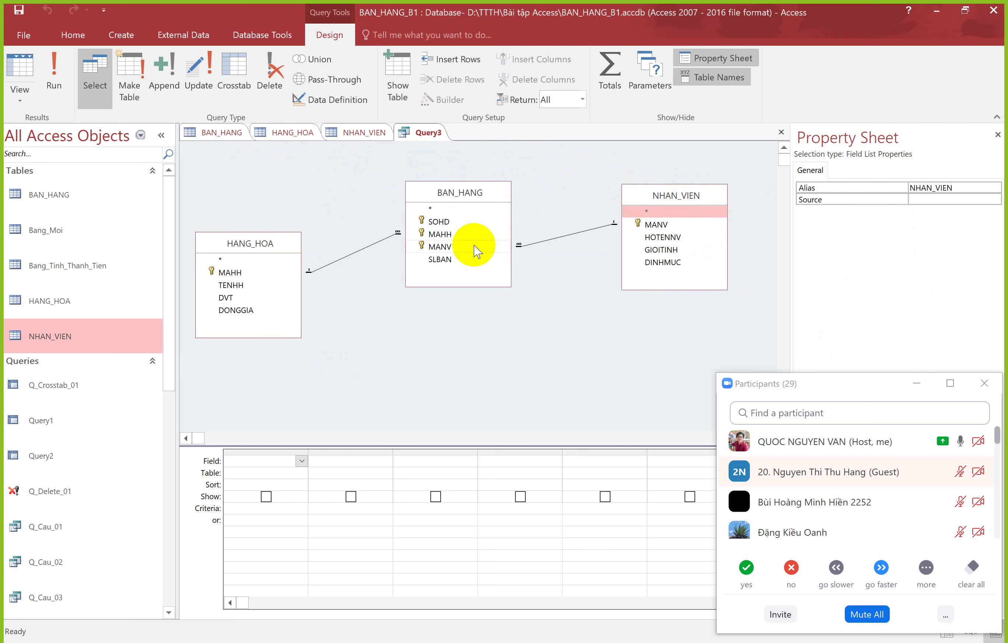
# Add MANV from BAN_HANG, and HOTENNV and GIOITINH from NHAN_VIEN, to the query grid
pyautogui.click(450, 254)
pyautogui.click(450, 254)
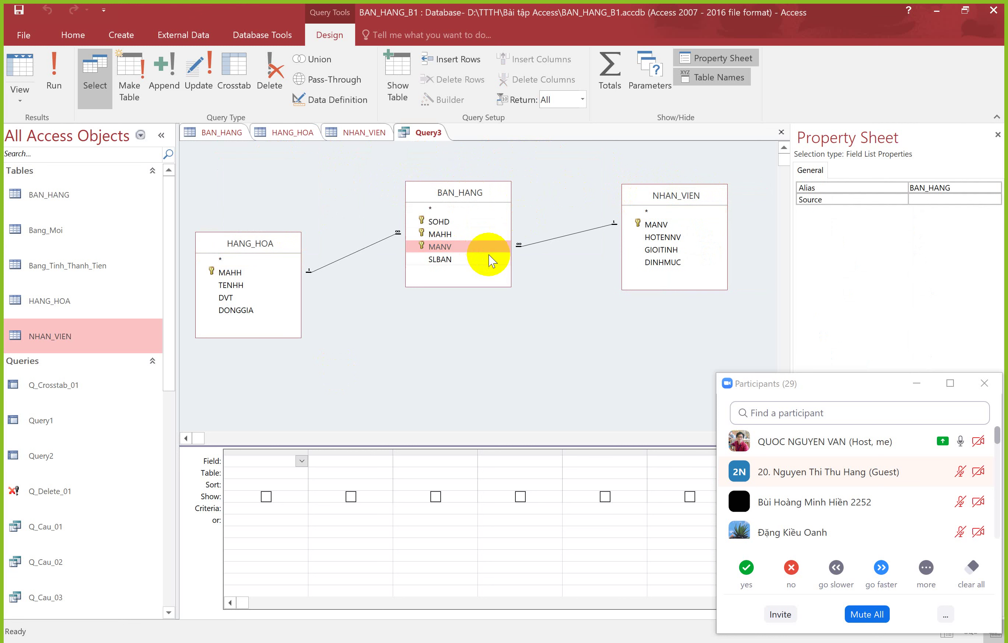
pyautogui.doubleClick(450, 246)
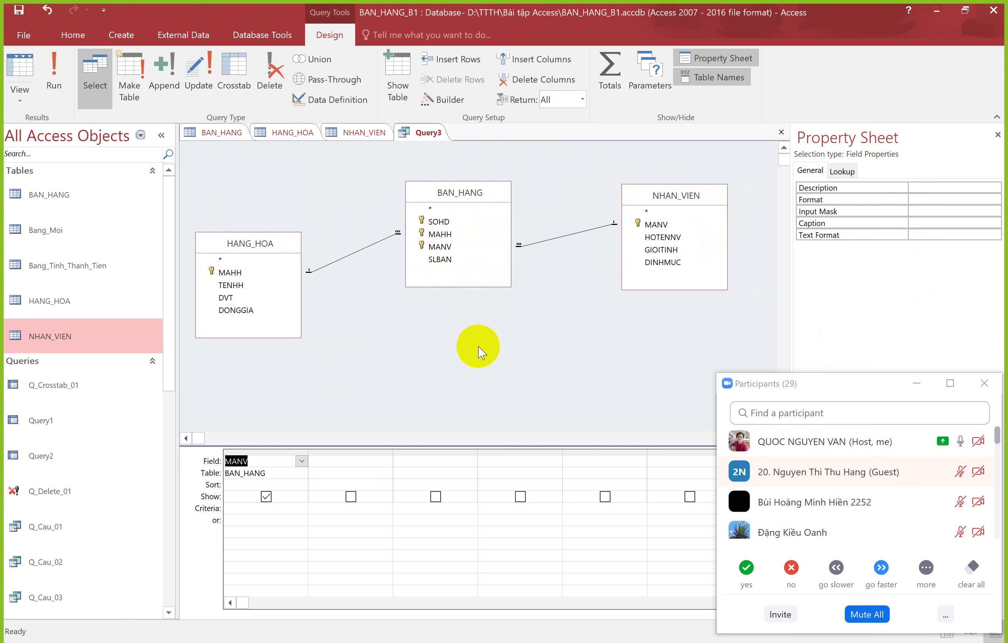
pyautogui.click(668, 239)
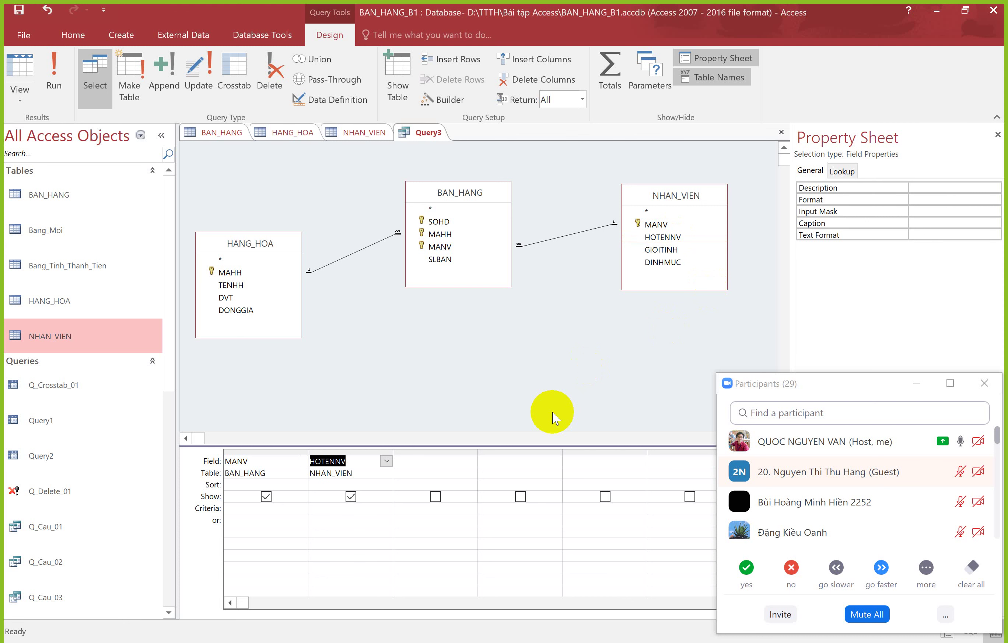
pyautogui.click(669, 251)
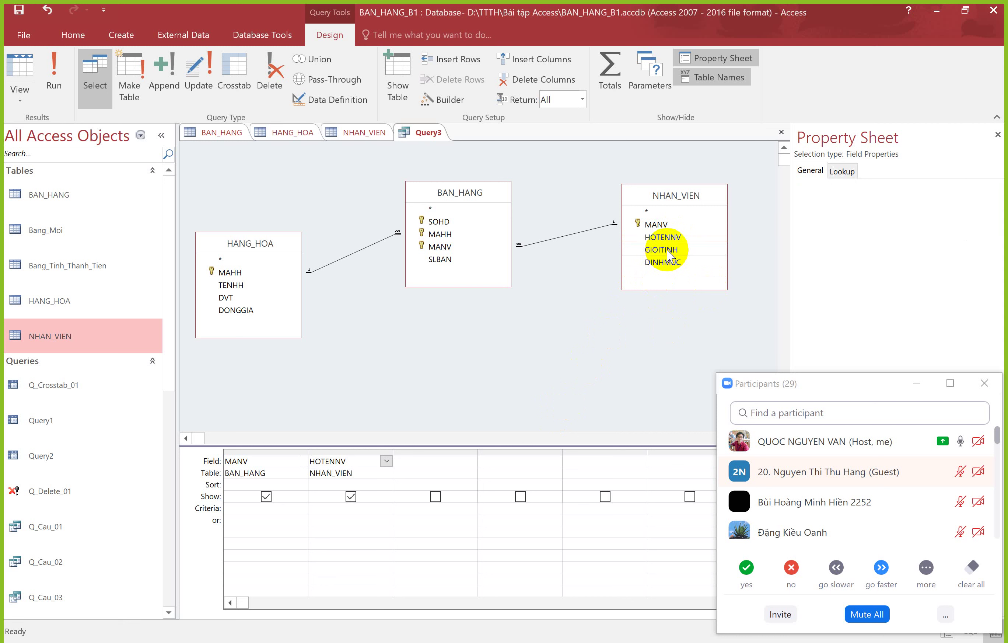
pyautogui.doubleClick(669, 251)
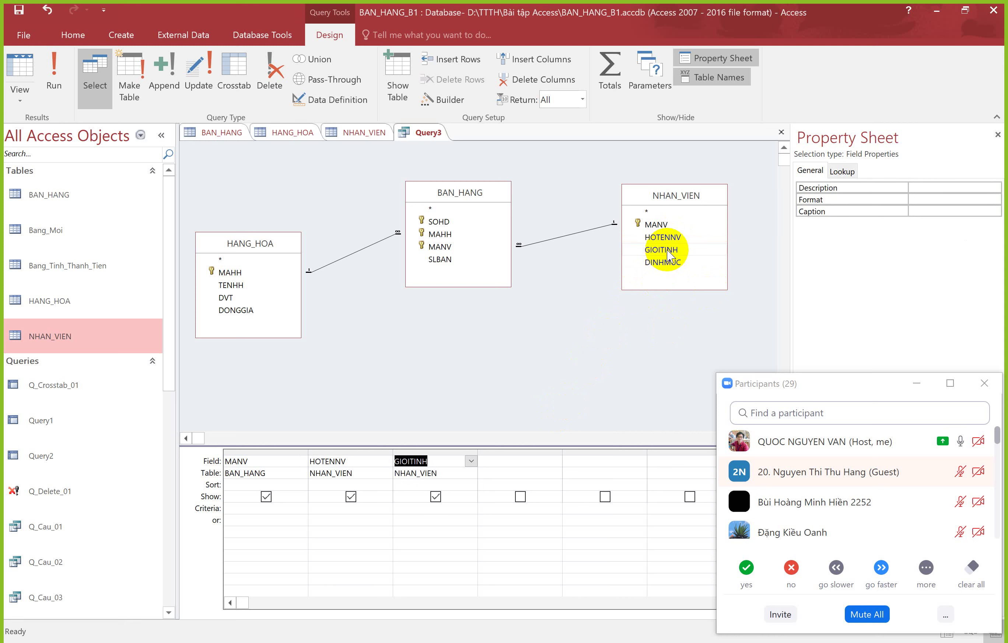
# Add MAHH from BAN_HANG, and TENHH and DONGGIA from HANG_HOA, to the query grid
pyautogui.click(439, 236)
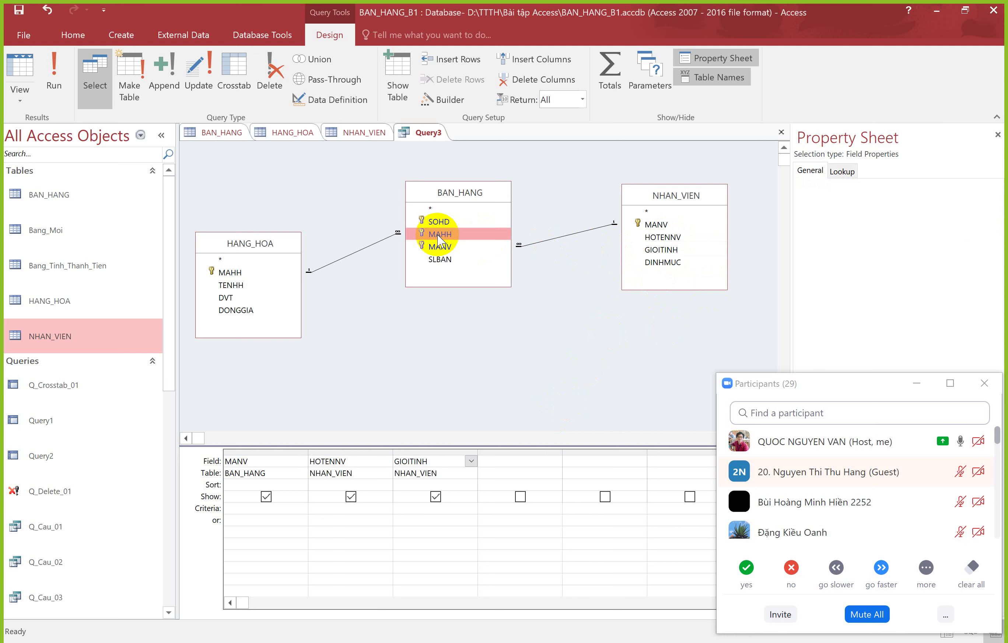
pyautogui.doubleClick(440, 236)
pyautogui.click(223, 288)
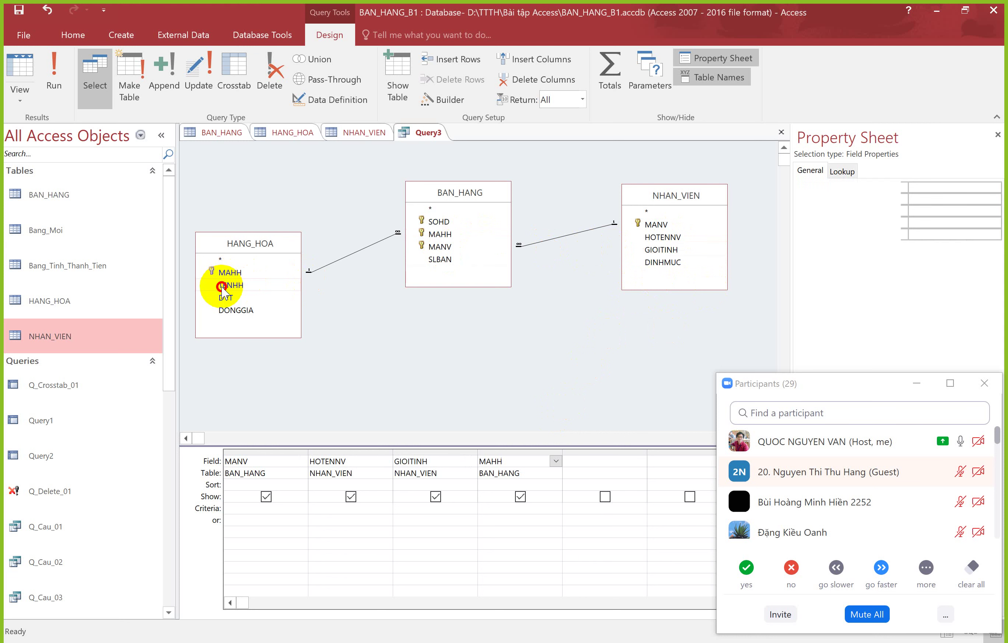
pyautogui.doubleClick(266, 287)
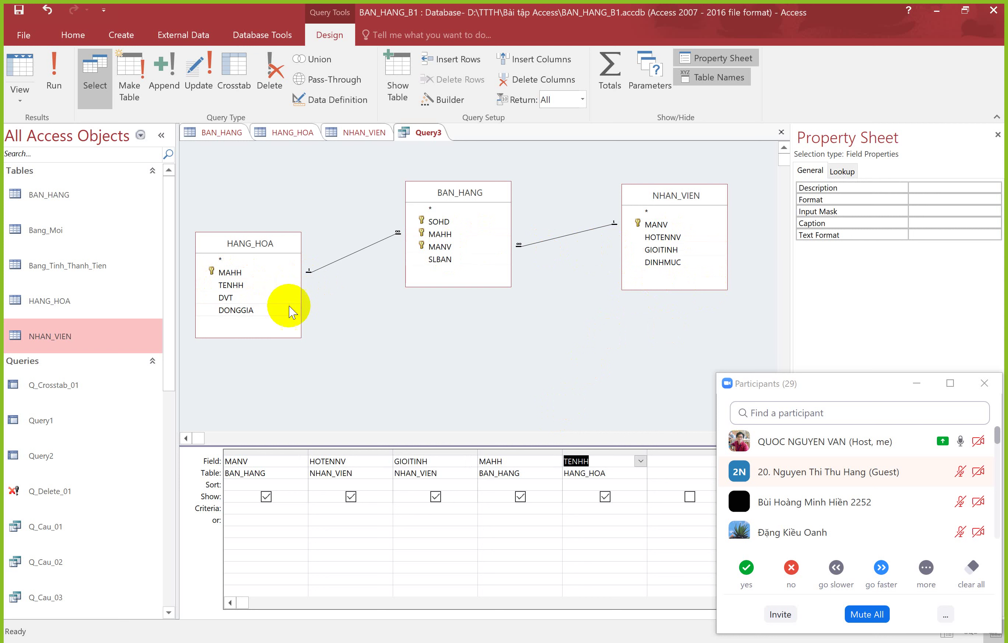
pyautogui.click(240, 313)
pyautogui.doubleClick(241, 313)
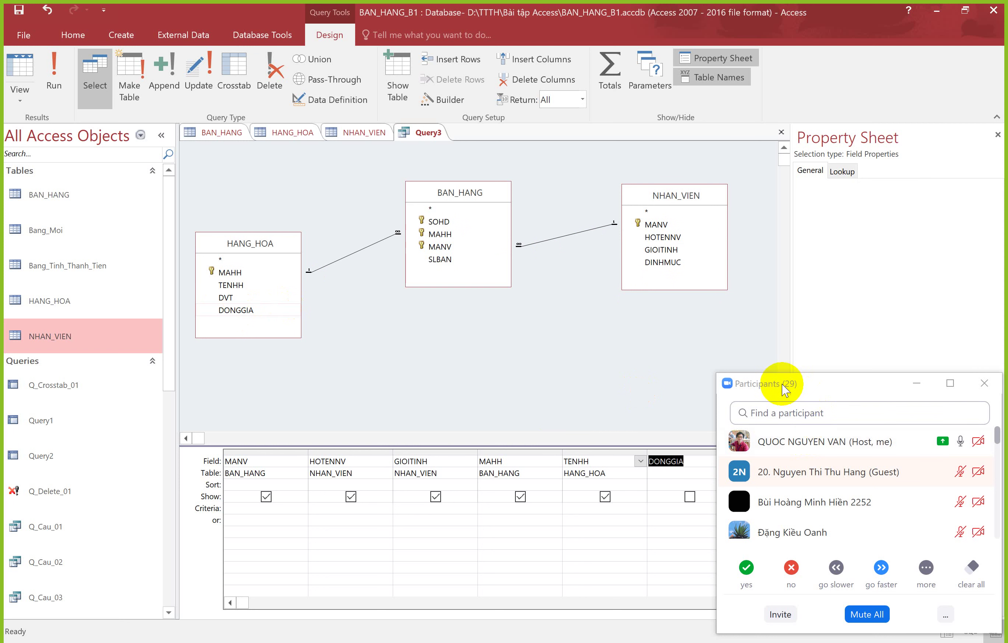
# Move the meeting's participants window clear of the query grid, and add the SLBAN field from BAN_HANG
pyautogui.moveTo(788, 387); pyautogui.dragTo(896, 400)
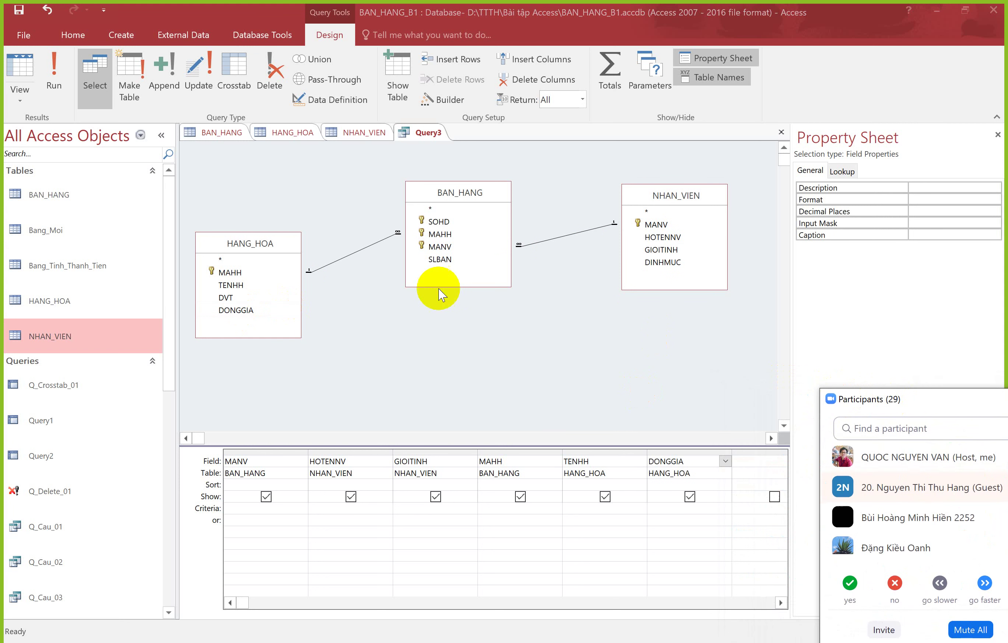
pyautogui.click(437, 266)
pyautogui.click(438, 267)
pyautogui.doubleClick(438, 259)
pyautogui.click(430, 237)
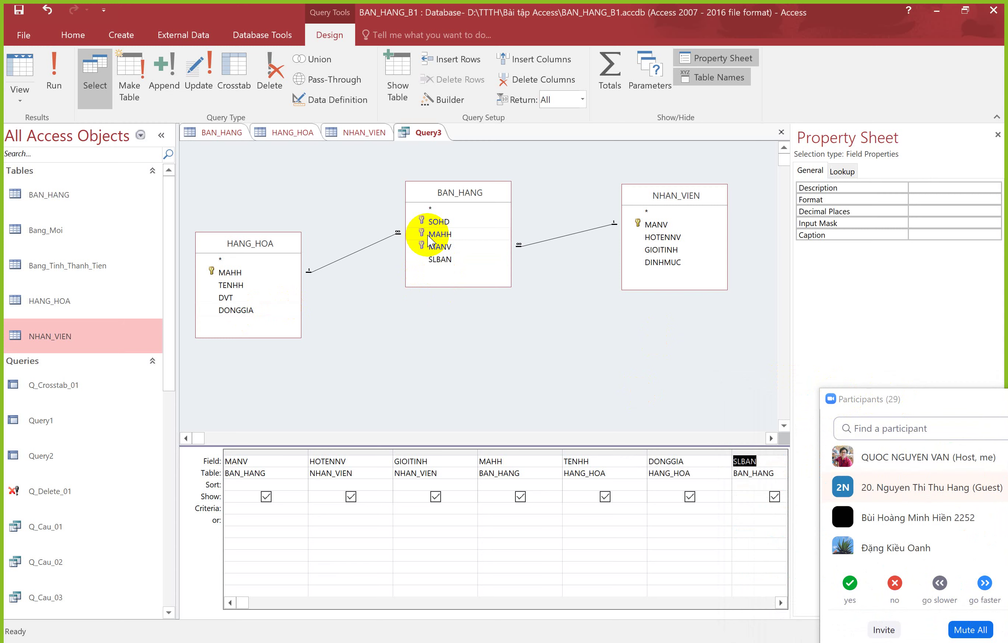
# Compare the PHAI requirement in the exercise PDF with the query's GIOITINH output by running the query, and return to Design view
pyautogui.hotkey('alt', 'Tab')
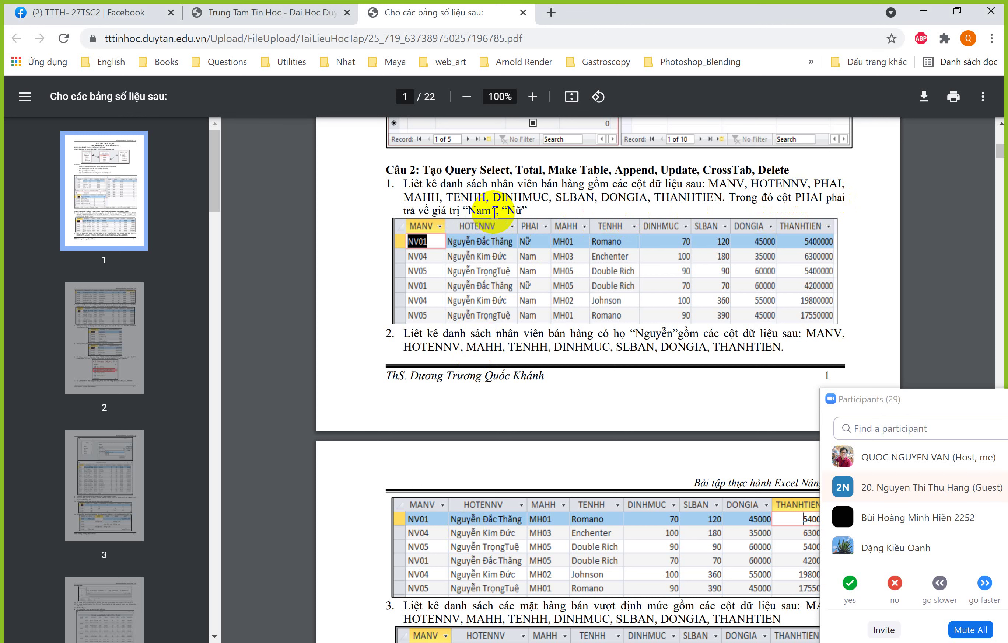
pyautogui.scroll(5, 512, 258)
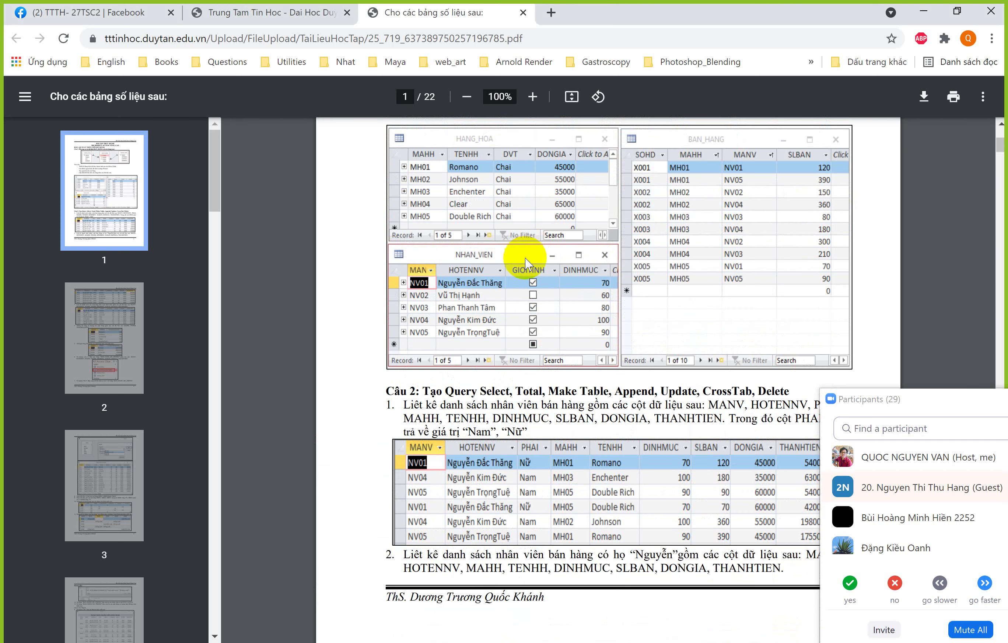
pyautogui.scroll(-2, 525, 297)
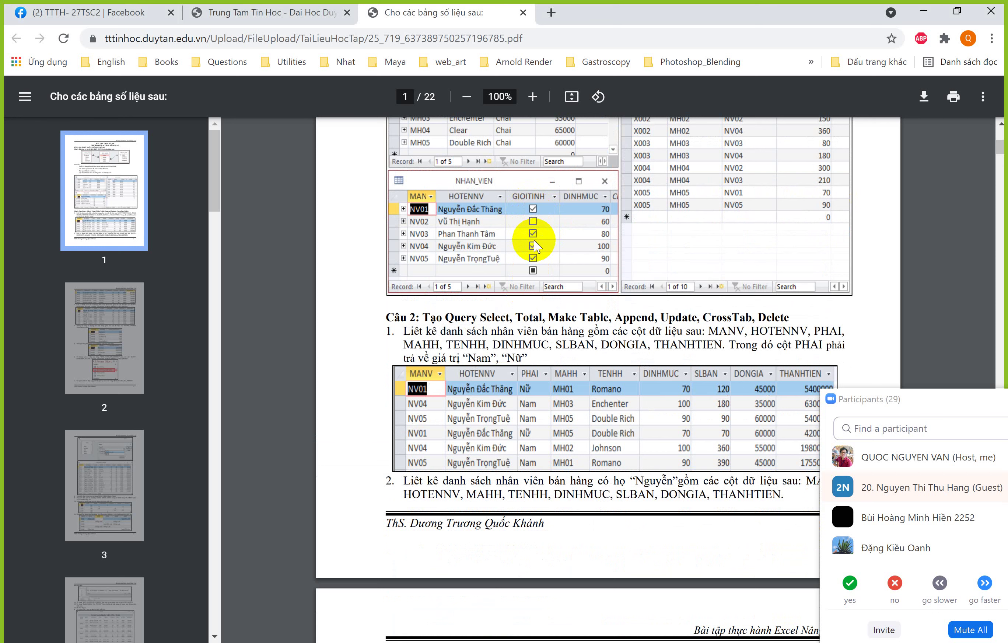
pyautogui.hotkey('alt', 'Tab')
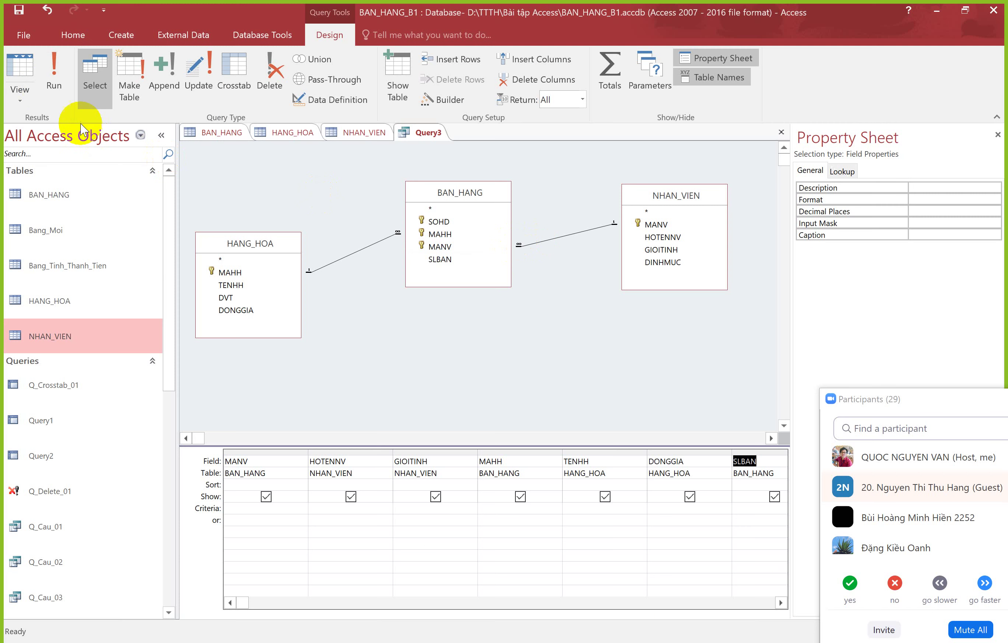
pyautogui.click(50, 76)
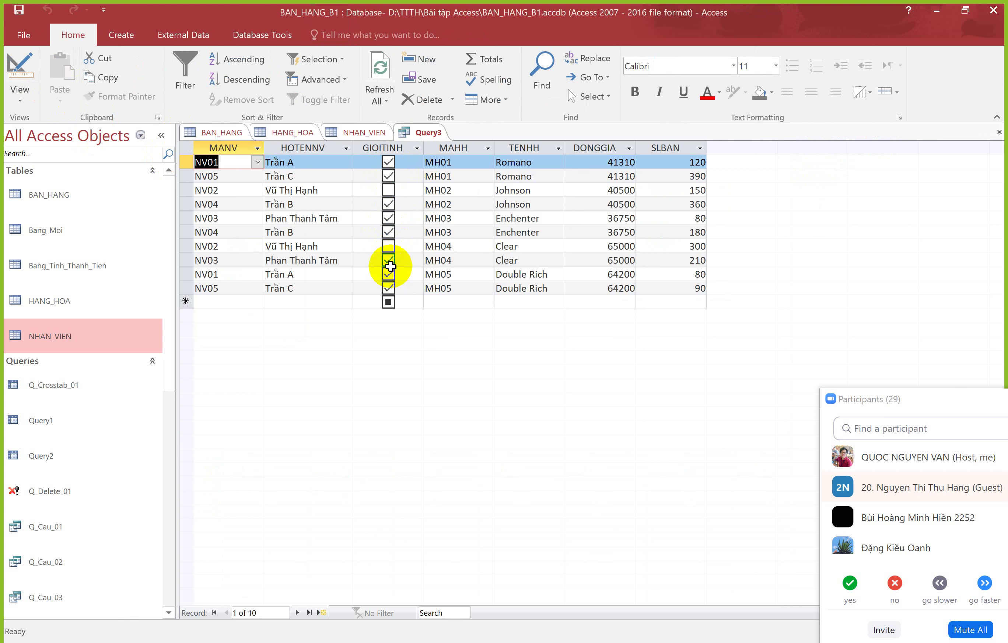
pyautogui.click(20, 70)
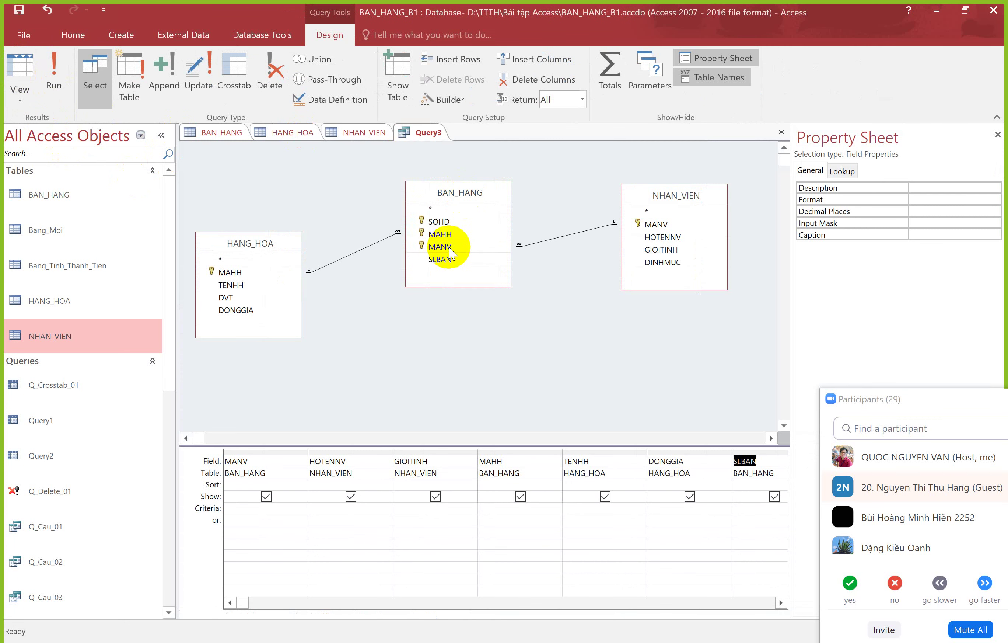
# Replace the GIOITINH field in the Zoom box with the expression PHAI:IIF([GIOITINH]=YES,"Nam","Nữ")
pyautogui.click(400, 461)
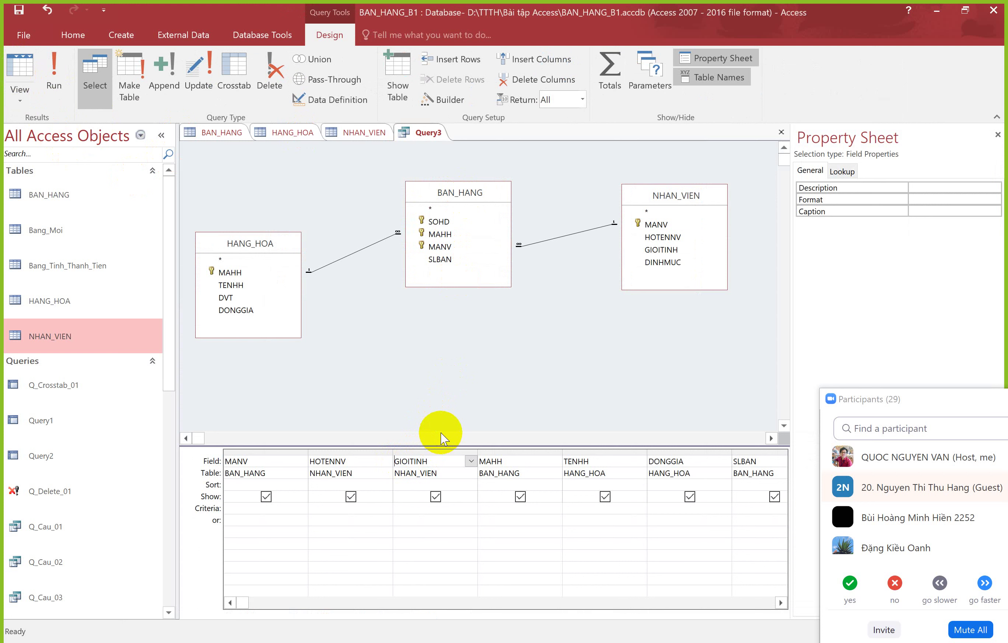
pyautogui.rightClick(438, 466)
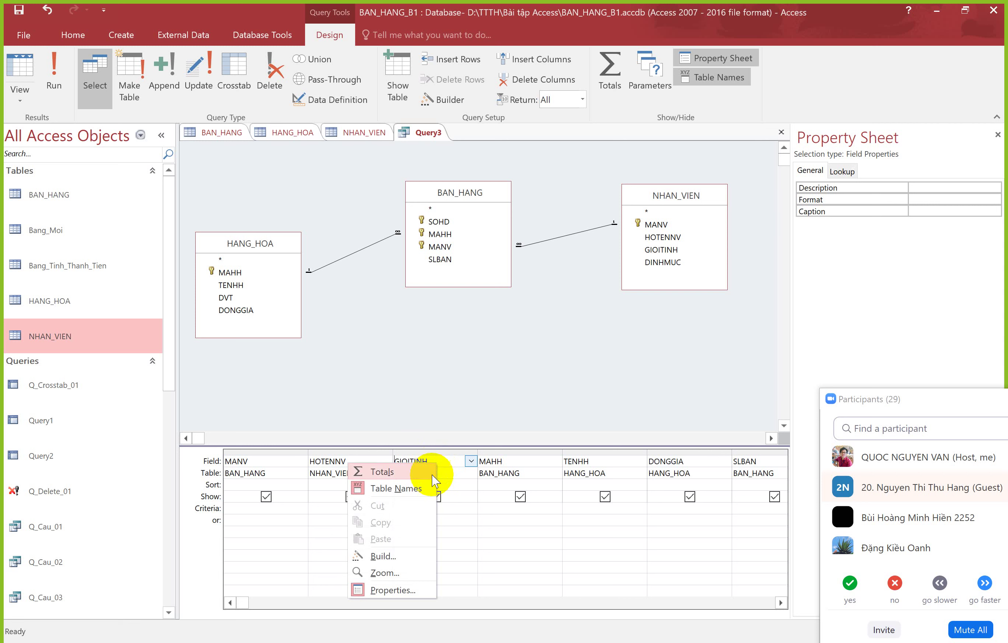
pyautogui.click(383, 574)
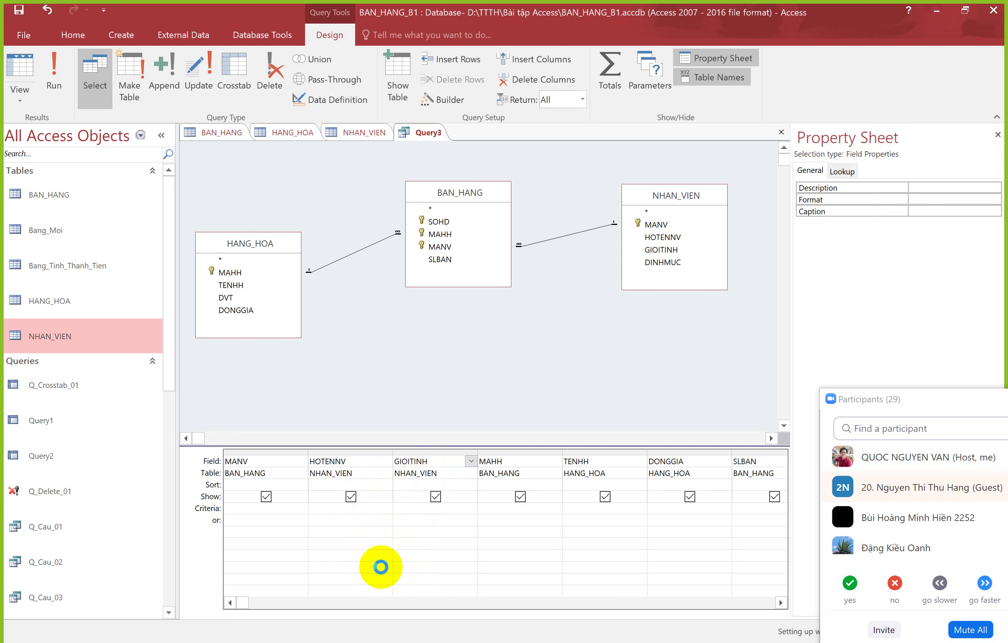
pyautogui.click(656, 213)
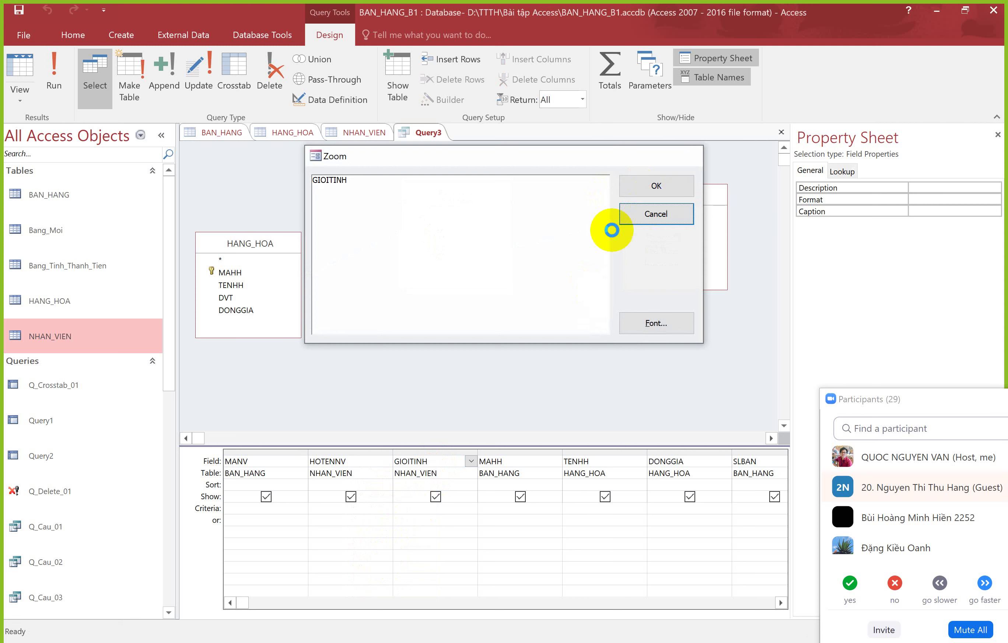
pyautogui.click(376, 568)
pyautogui.moveTo(438, 158); pyautogui.dragTo(461, 267)
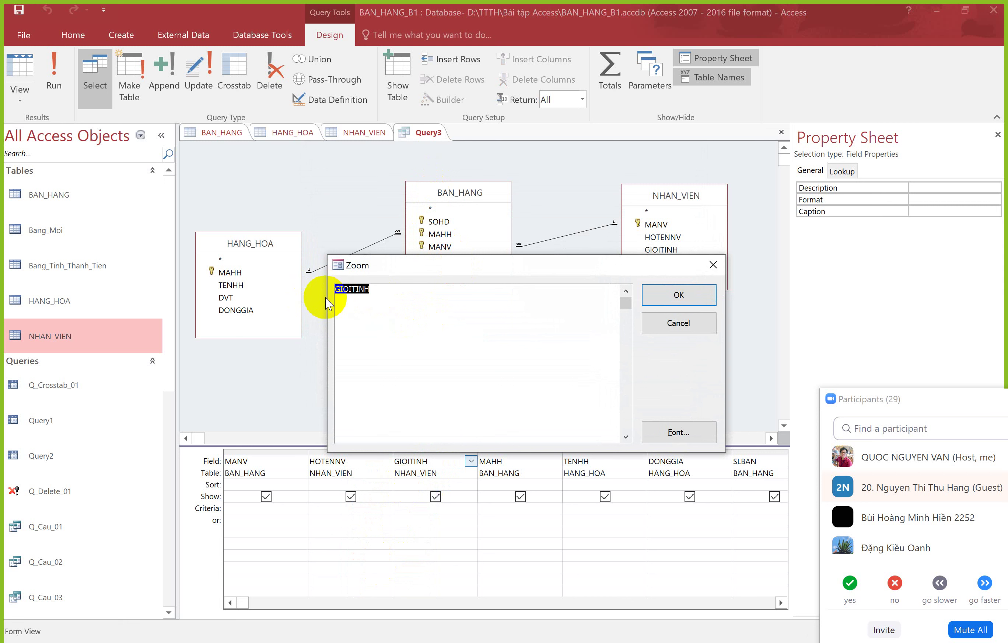
pyautogui.write('p')
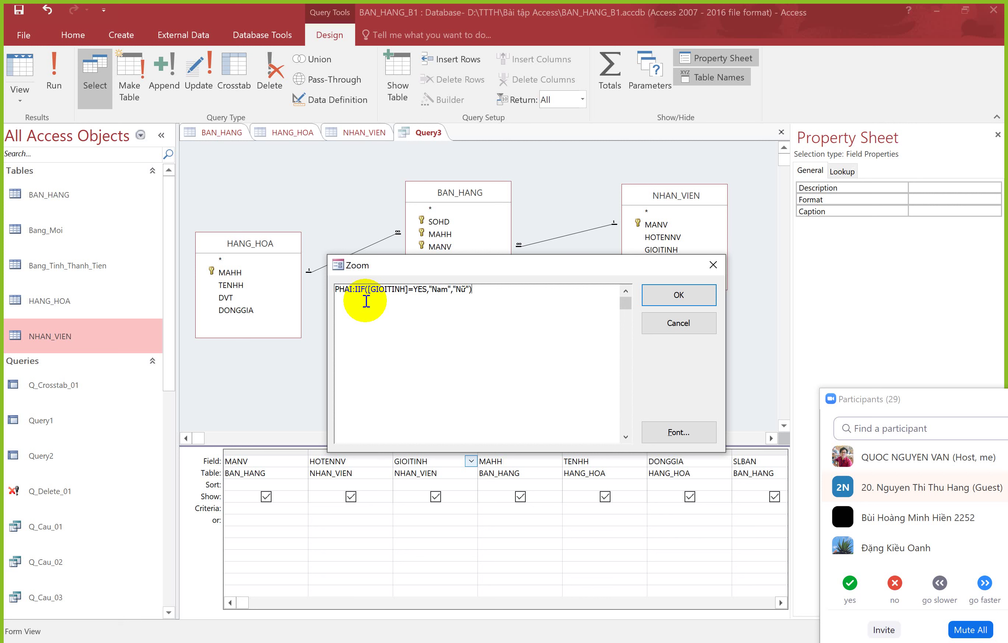
# Review the PHAI expression in the Zoom box, remove the extra space after the colon, and apply it to the query field
pyautogui.moveTo(483, 269); pyautogui.dragTo(517, 300)
pyautogui.moveTo(416, 308); pyautogui.dragTo(420, 366)
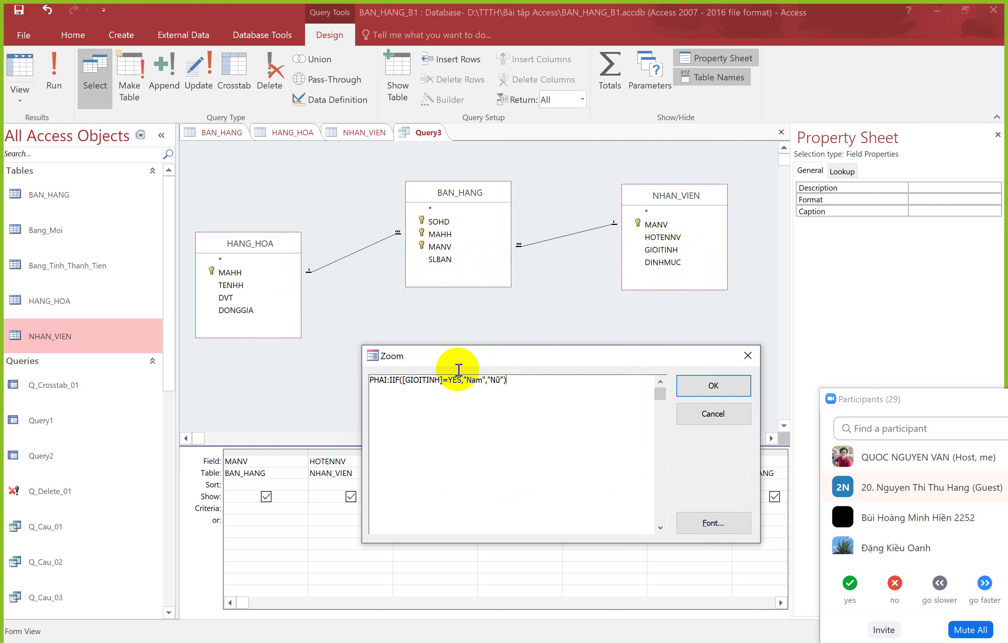
pyautogui.click(429, 380)
pyautogui.click(511, 379)
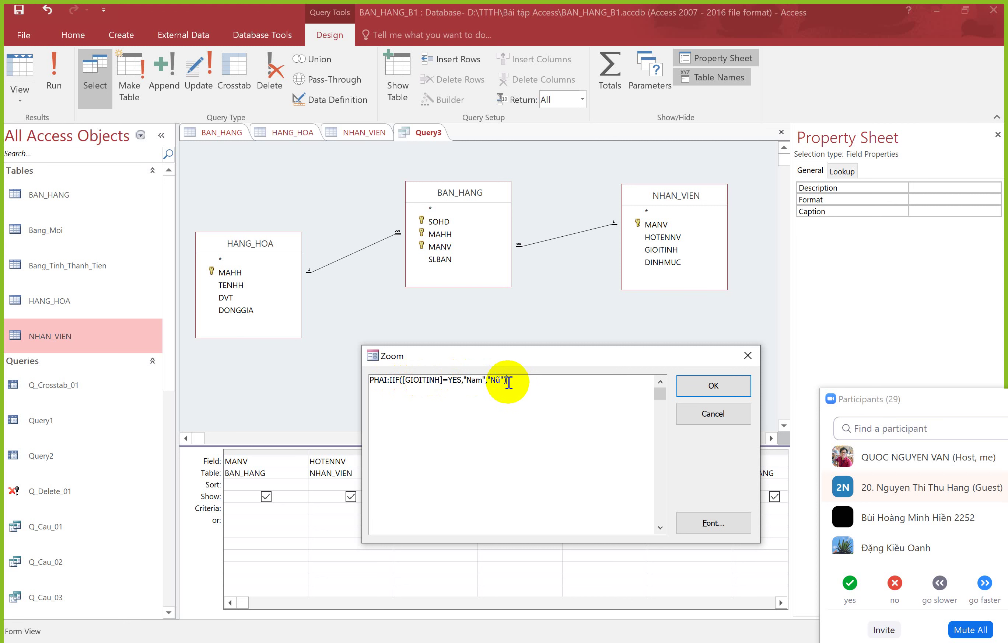
pyautogui.click(389, 380)
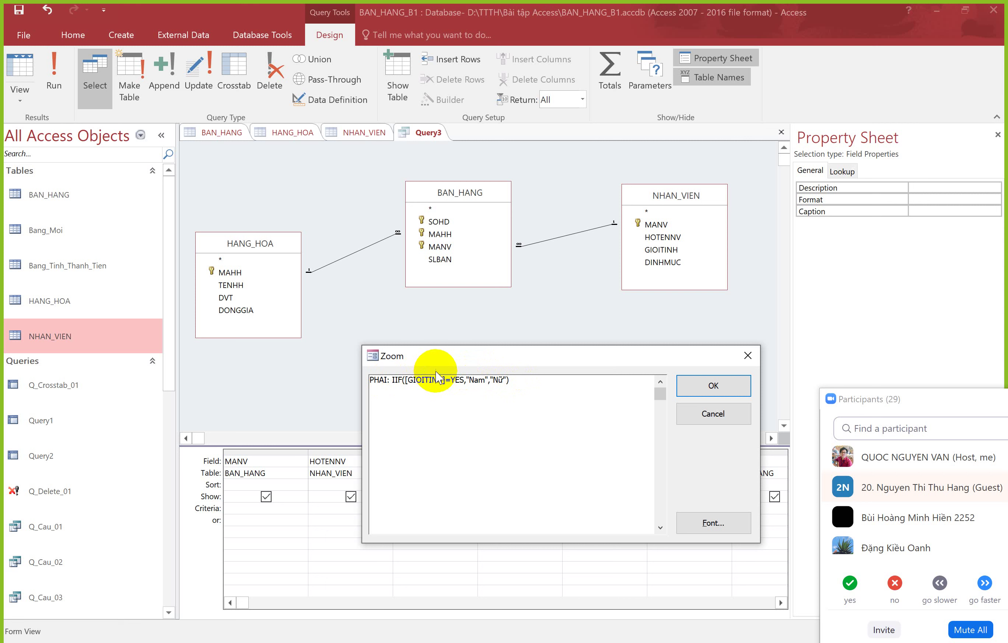
pyautogui.moveTo(460, 357); pyautogui.dragTo(458, 361)
pyautogui.doubleClick(384, 383)
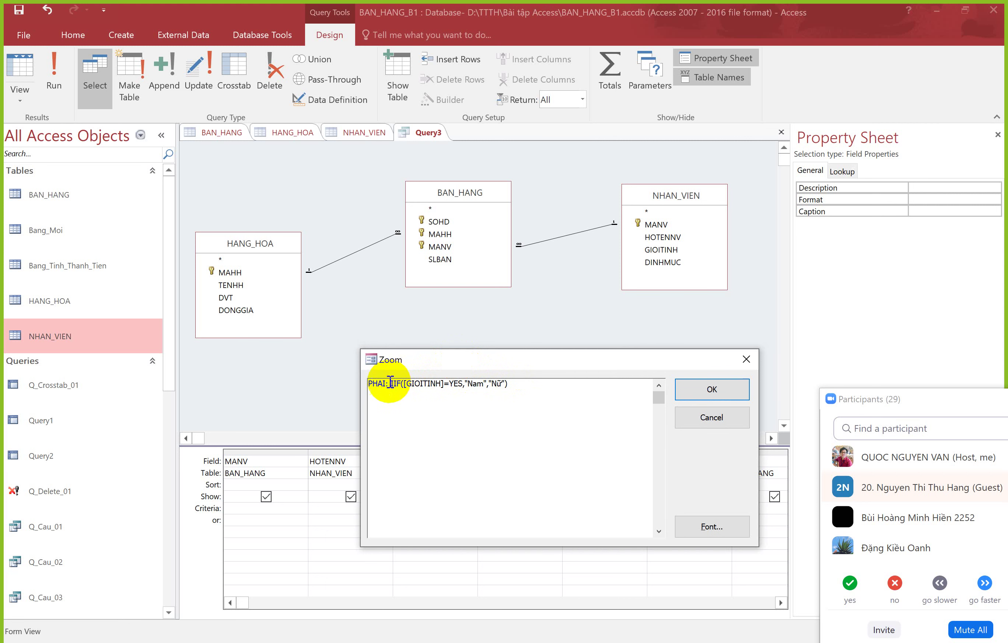
pyautogui.click(393, 384)
pyautogui.press('BackSpace')
pyautogui.click(705, 397)
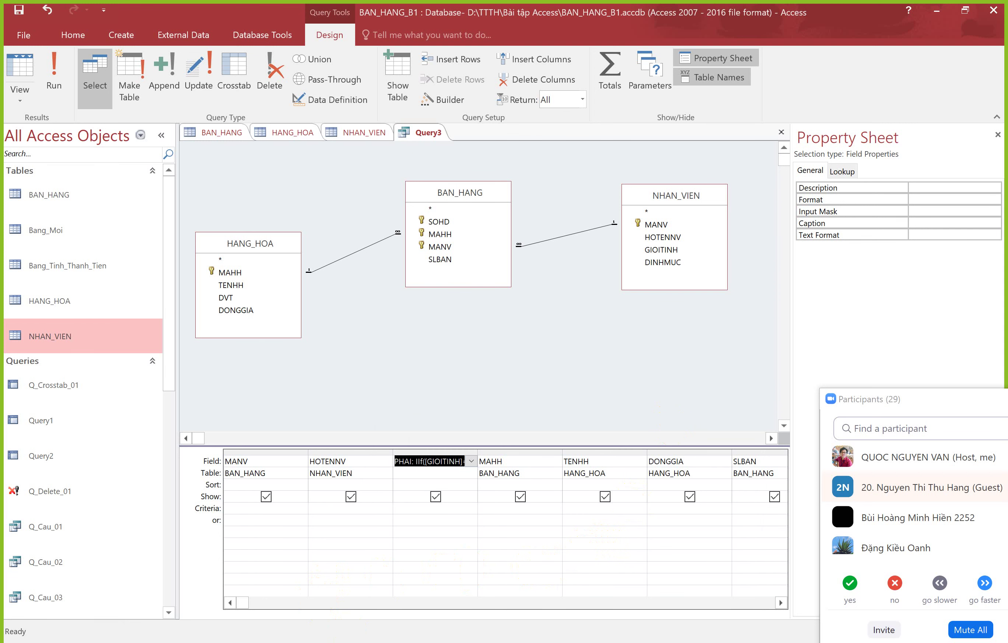
# Check the required columns in the exercise PDF, and enter THANHTIEN: in the empty query column after SLBAN
pyautogui.hotkey('alt', 'Tab')
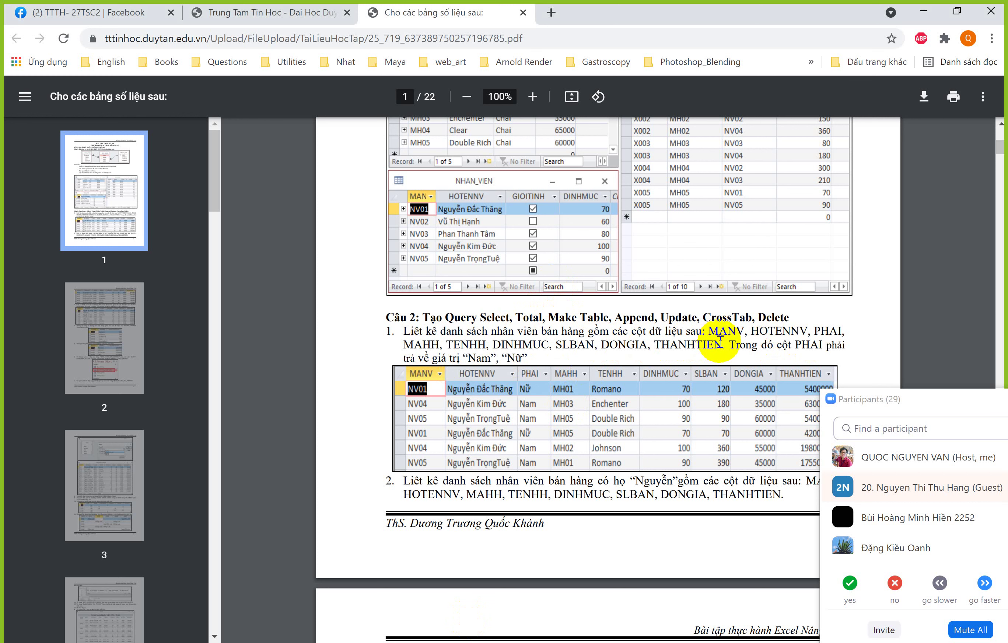
pyautogui.scroll(-2, 716, 373)
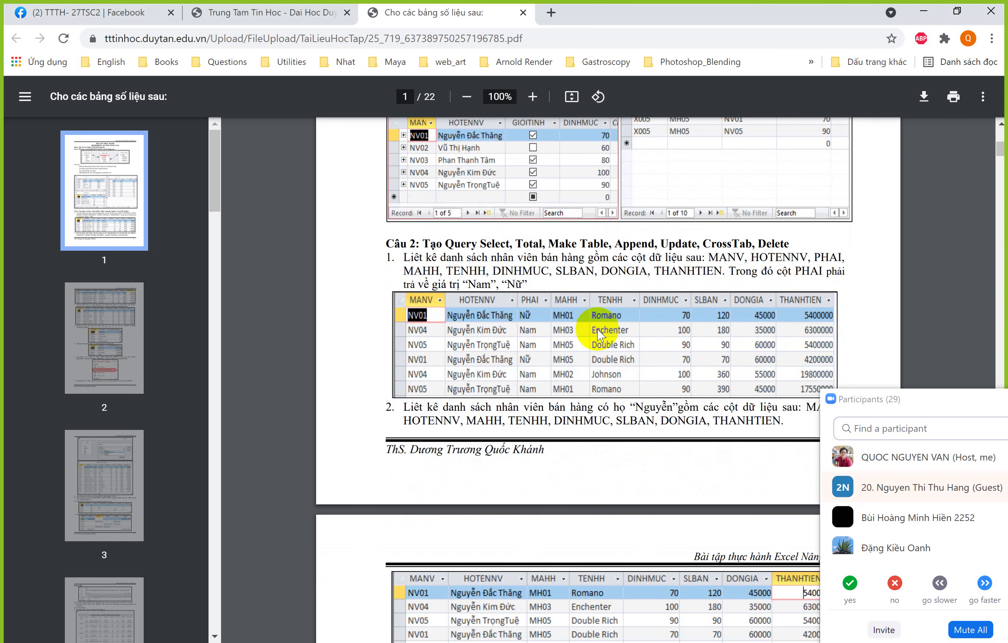
pyautogui.hotkey('alt', 'Tab')
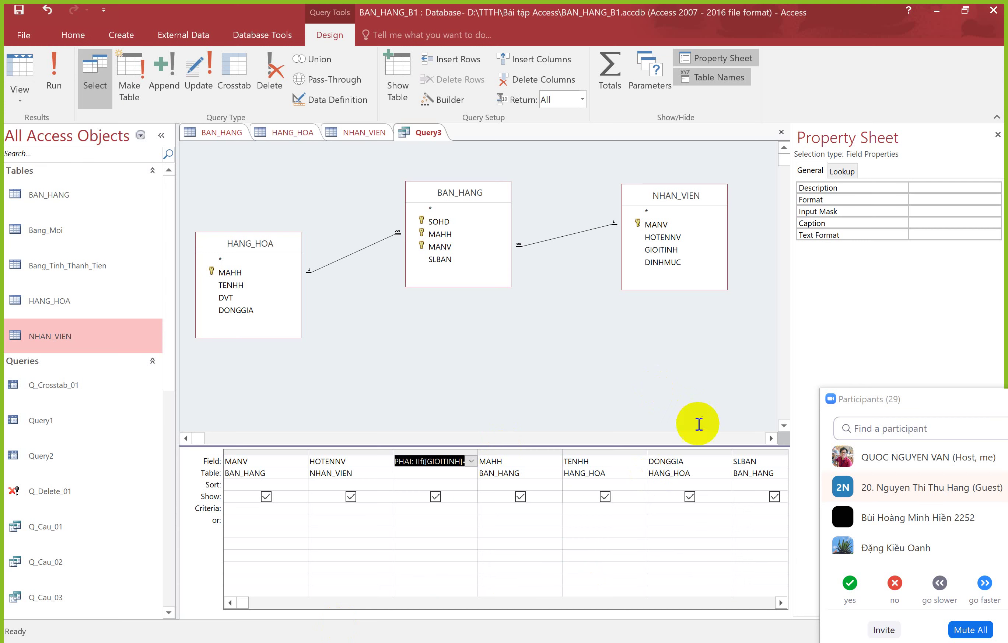
pyautogui.click(243, 602)
pyautogui.moveTo(243, 602); pyautogui.dragTo(401, 603)
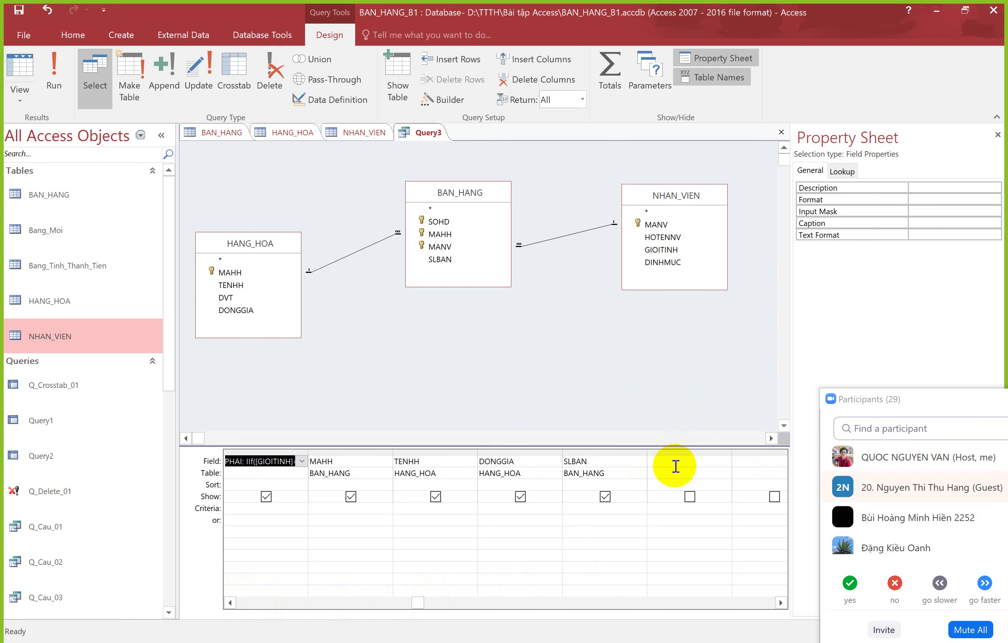
pyautogui.click(678, 463)
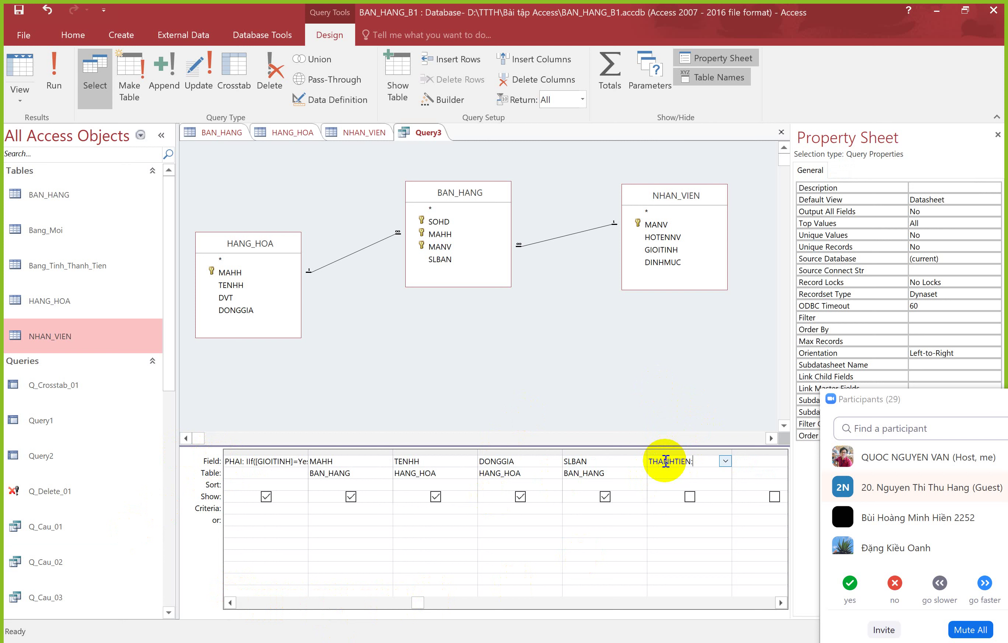
# Complete the calculated field in the Zoom box as THANHTIEN:[SLBAN]*[DONGIA] and apply it
pyautogui.rightClick(707, 462)
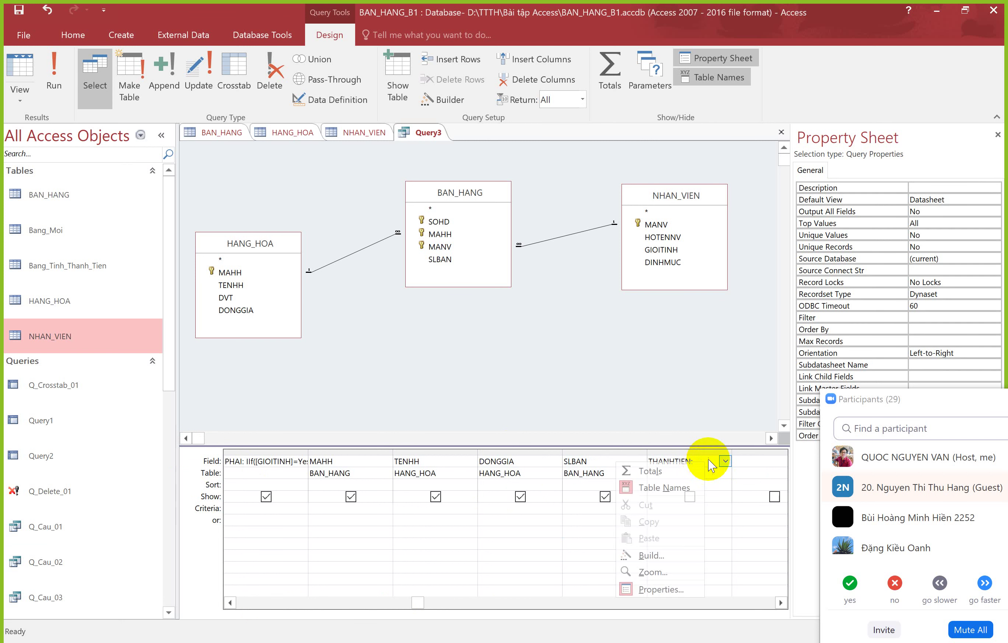
pyautogui.click(650, 571)
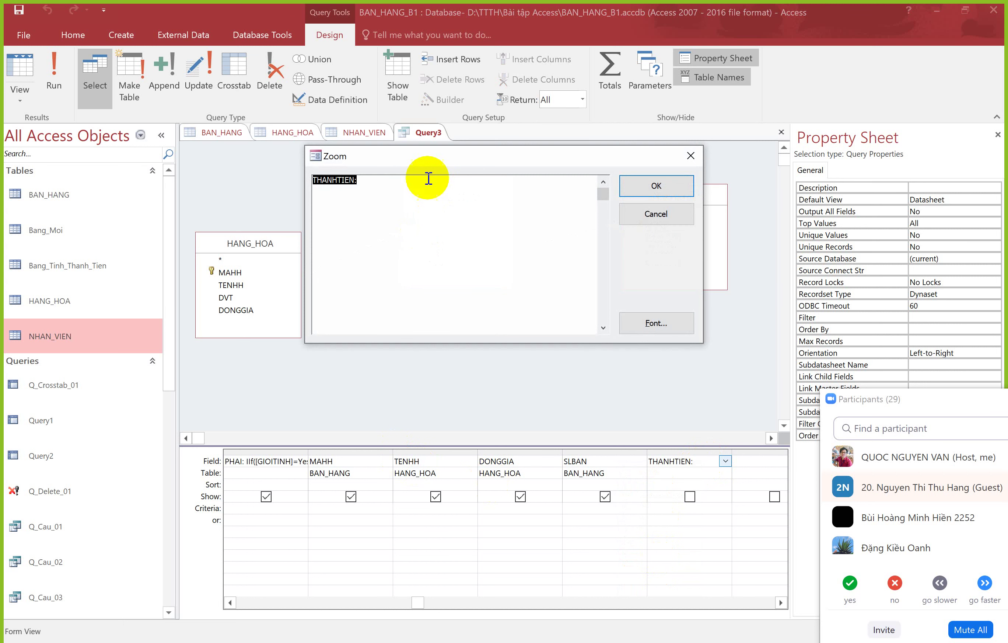
pyautogui.moveTo(423, 162); pyautogui.dragTo(538, 308)
pyautogui.click(516, 331)
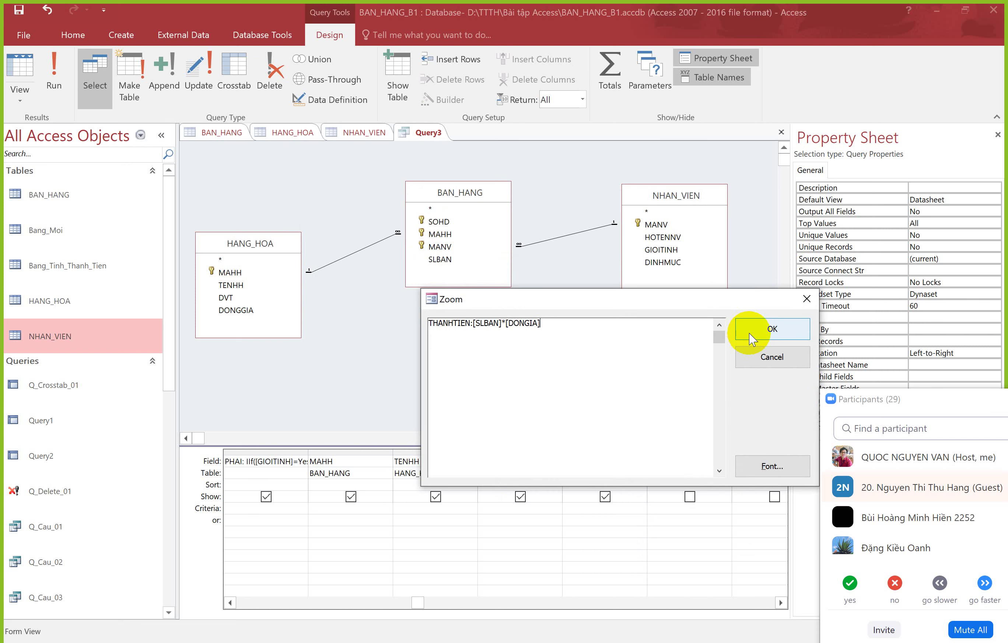
pyautogui.click(777, 329)
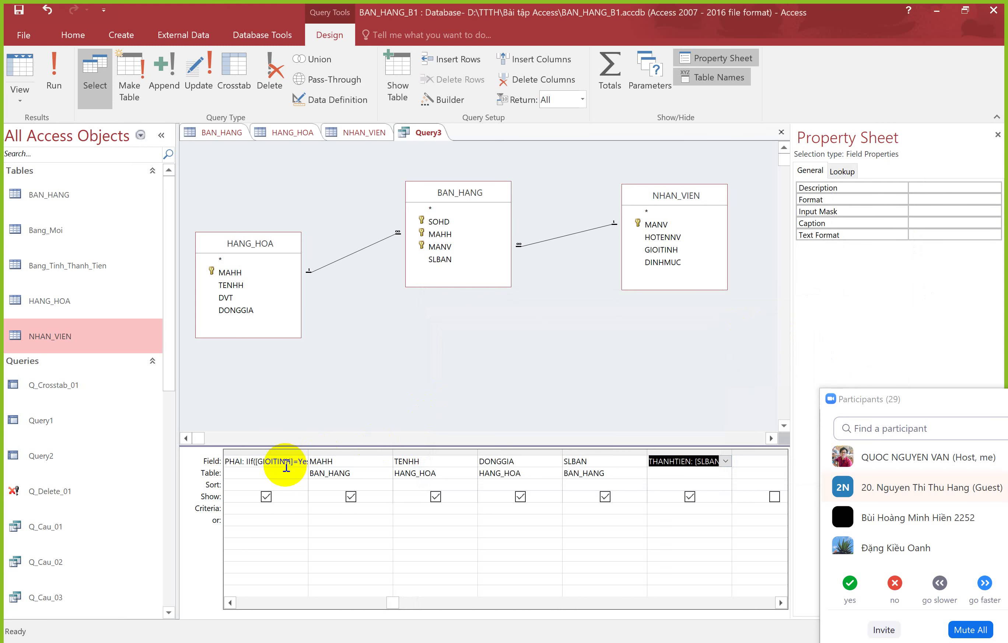
# Run the query, cancel the DONGIA parameter prompt, and review the THANHTIEN expression in the Zoom box without changing it
pyautogui.click(690, 463)
pyautogui.click(53, 83)
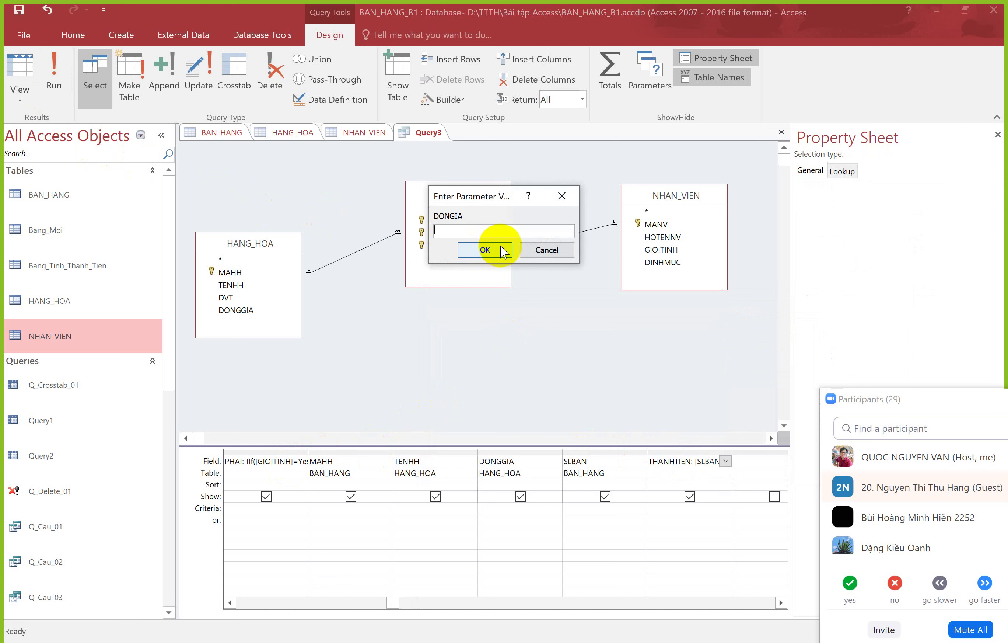
pyautogui.click(539, 251)
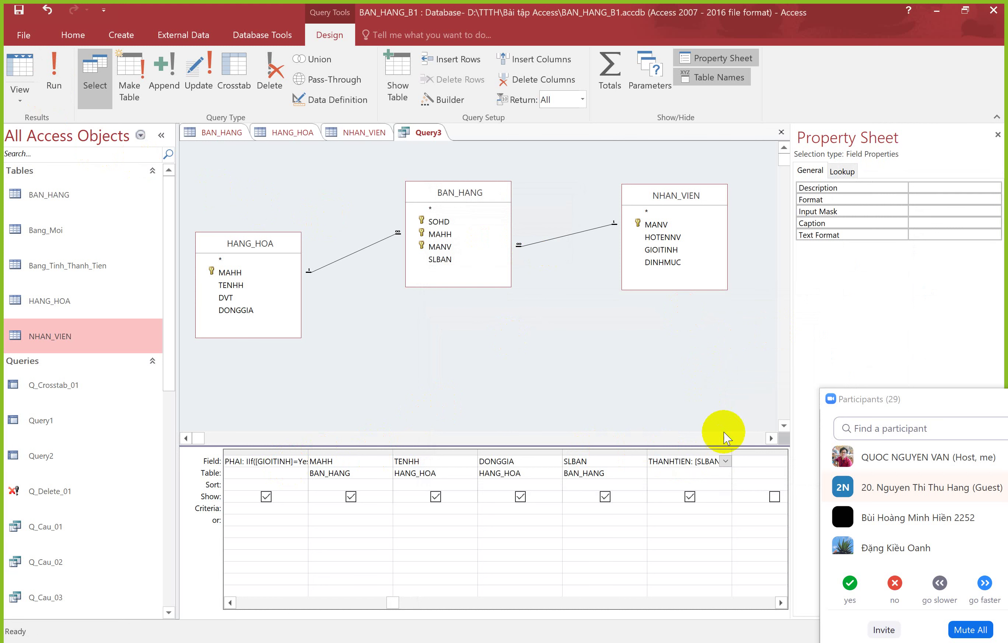
pyautogui.hotkey('shift', 'F2')
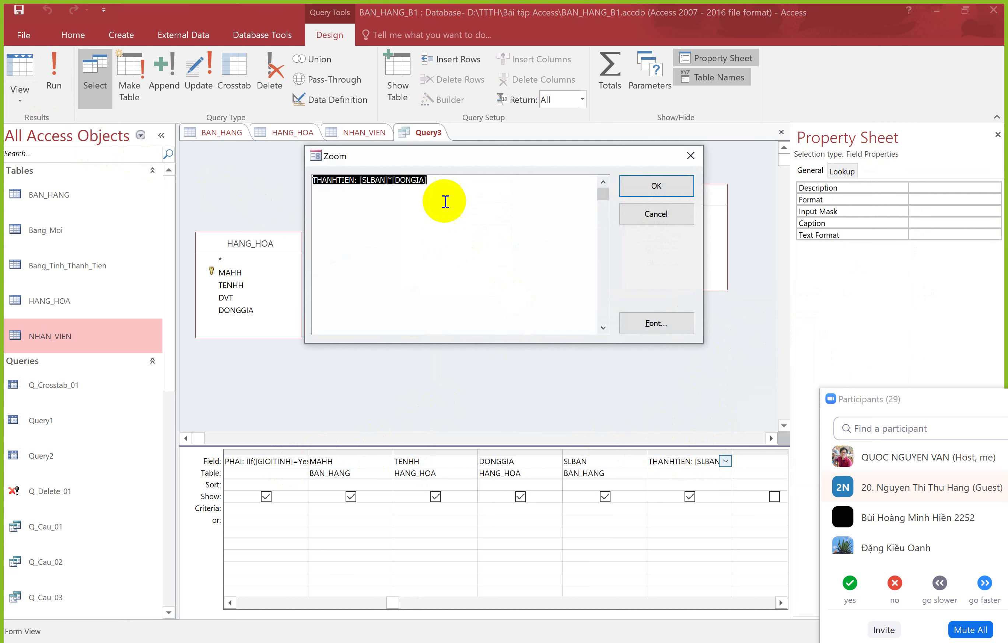
pyautogui.doubleClick(405, 180)
pyautogui.click(415, 180)
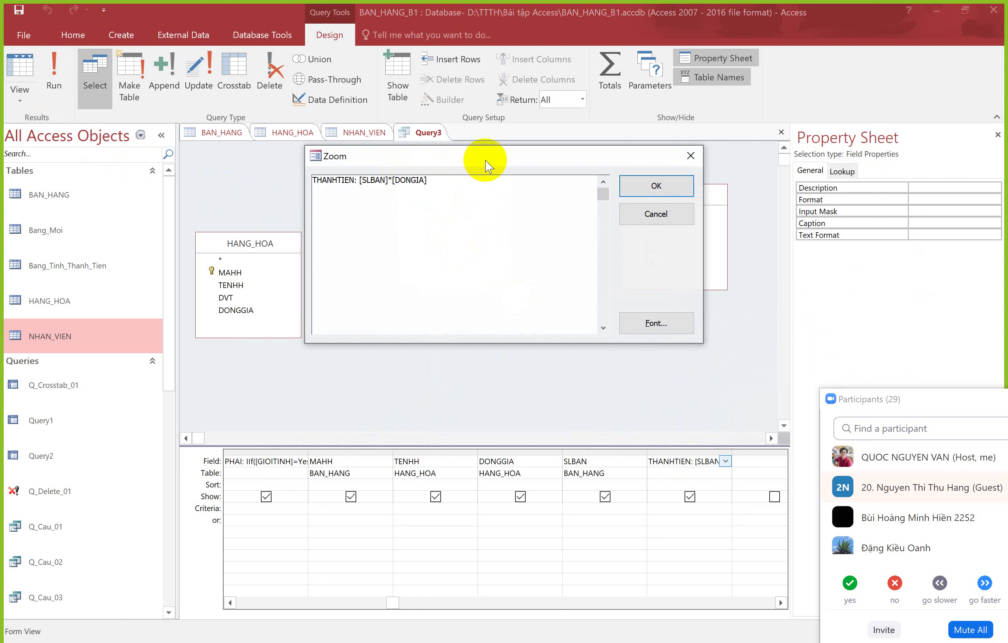
pyautogui.click(656, 214)
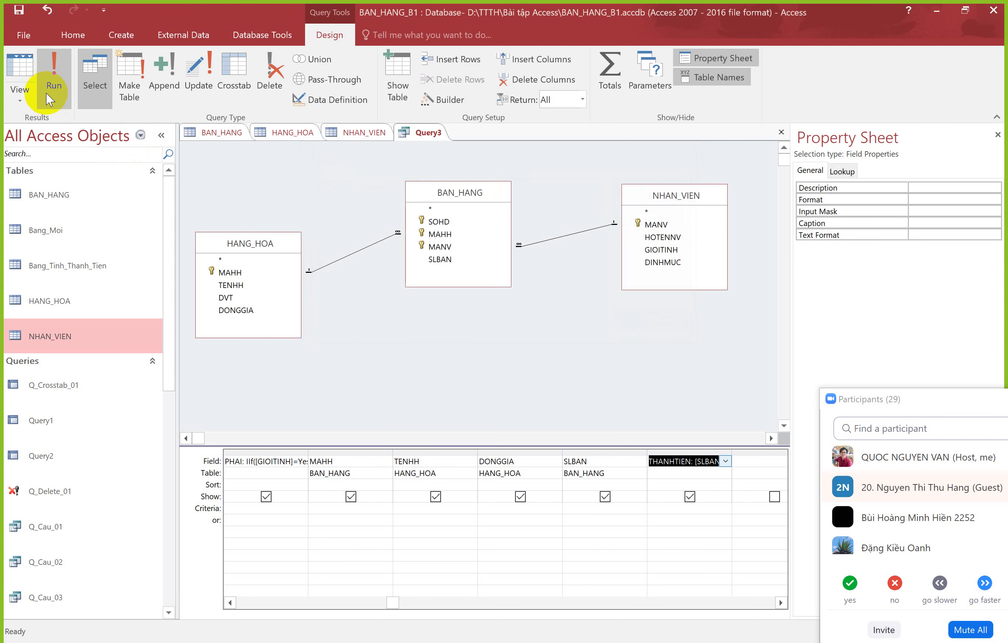
# Rerun the query, compare the prompted parameter name with the HANG_HOA field list, and cancel the prompt
pyautogui.click(52, 81)
pyautogui.moveTo(479, 202); pyautogui.dragTo(447, 333)
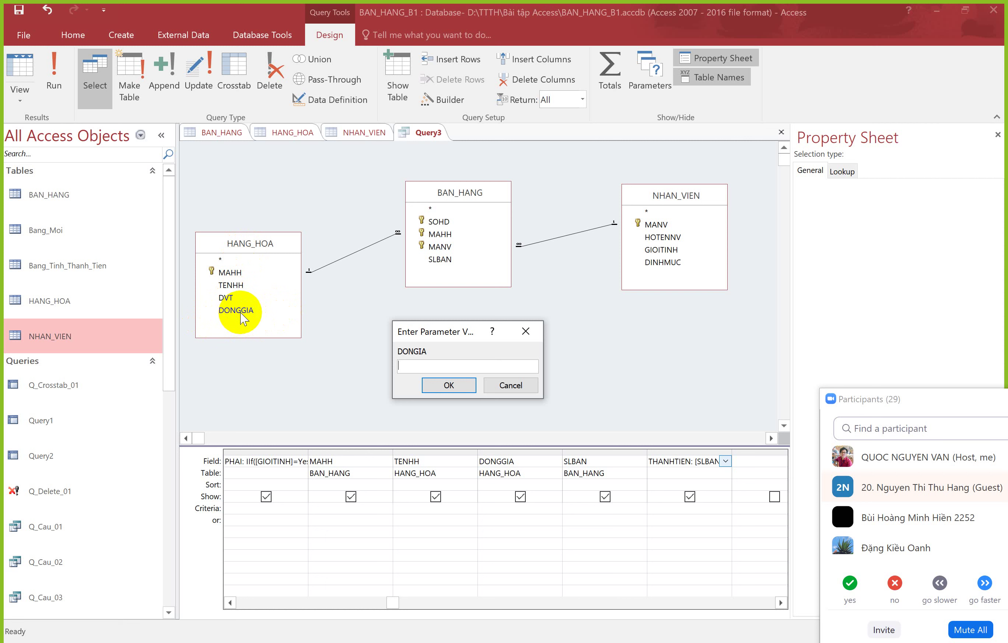
pyautogui.click(511, 385)
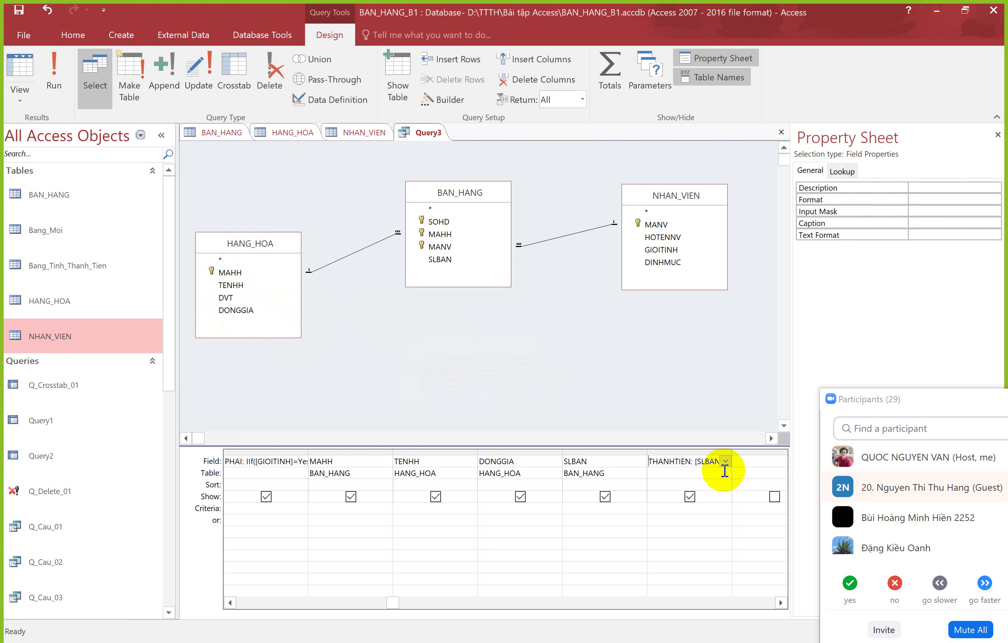
# Correct the misspelled price field in the THANHTIEN expression to [DONGGIA] using the Zoom box, and run the query
pyautogui.rightClick(700, 462)
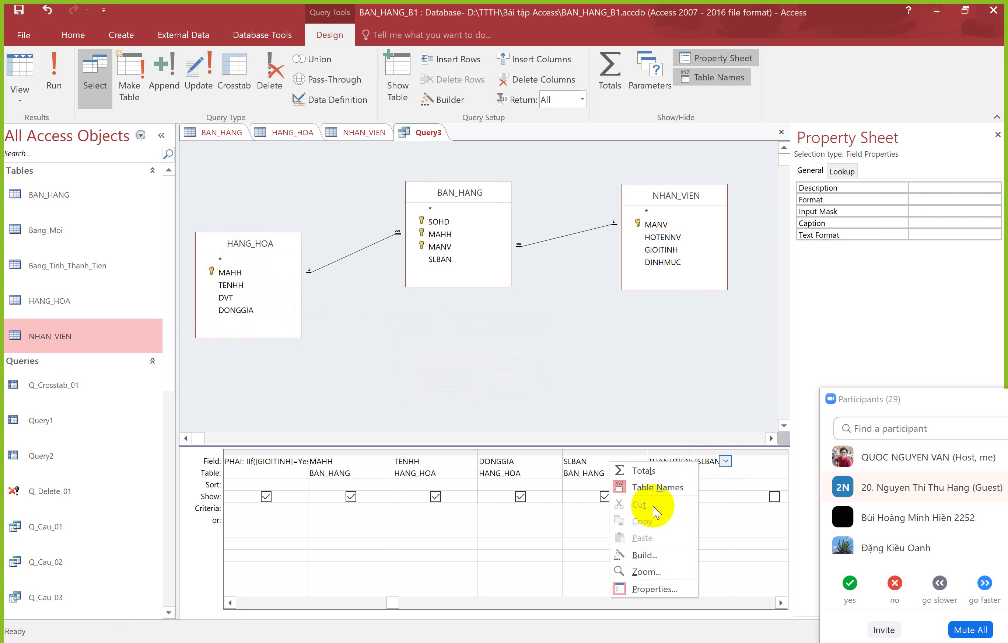
pyautogui.click(642, 569)
pyautogui.doubleClick(414, 179)
pyautogui.click(414, 179)
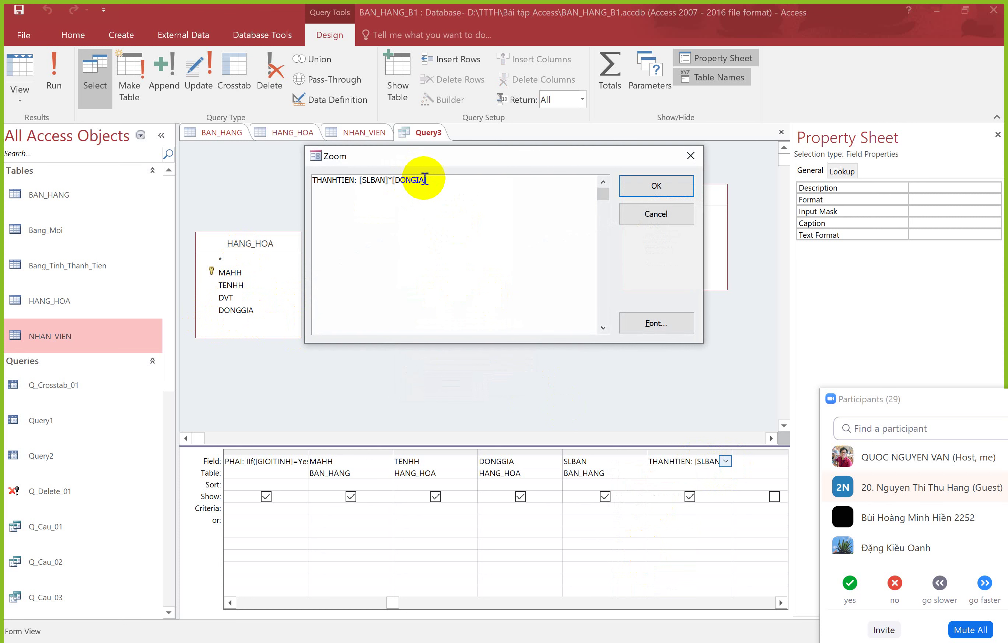
pyautogui.click(643, 187)
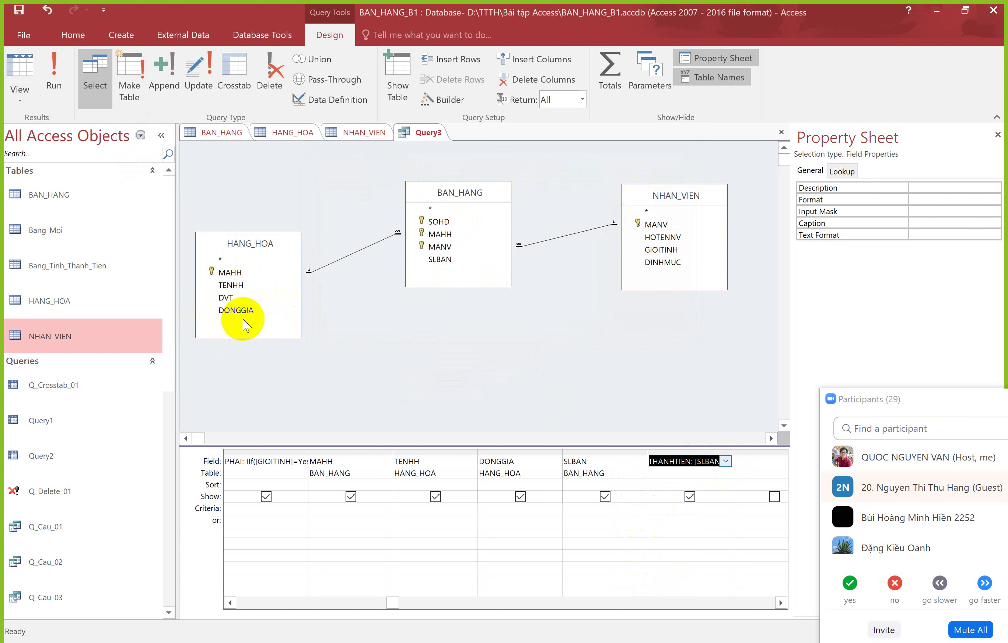
pyautogui.doubleClick(715, 473)
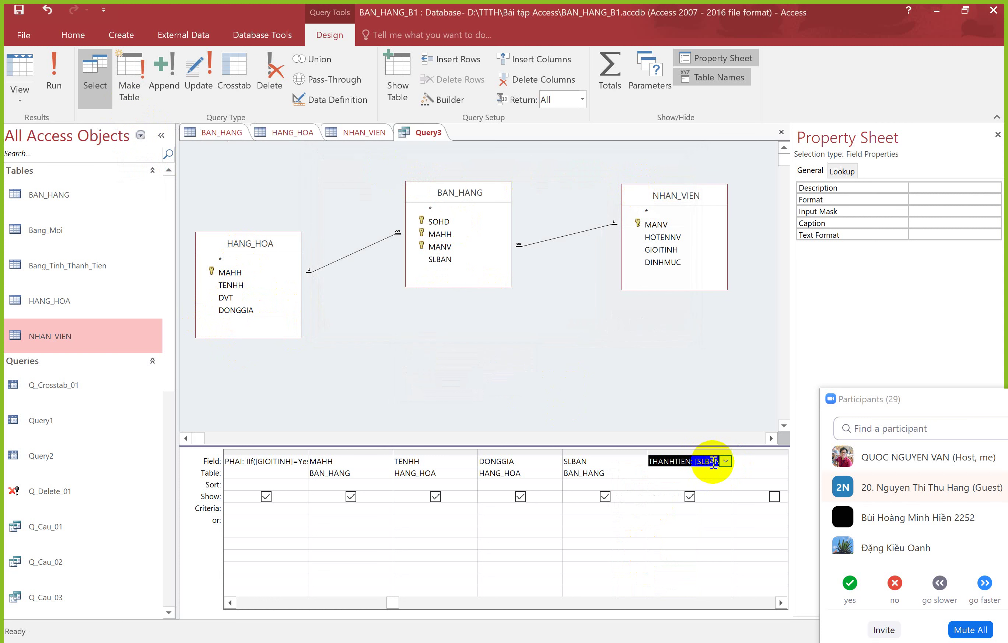
pyautogui.click(56, 87)
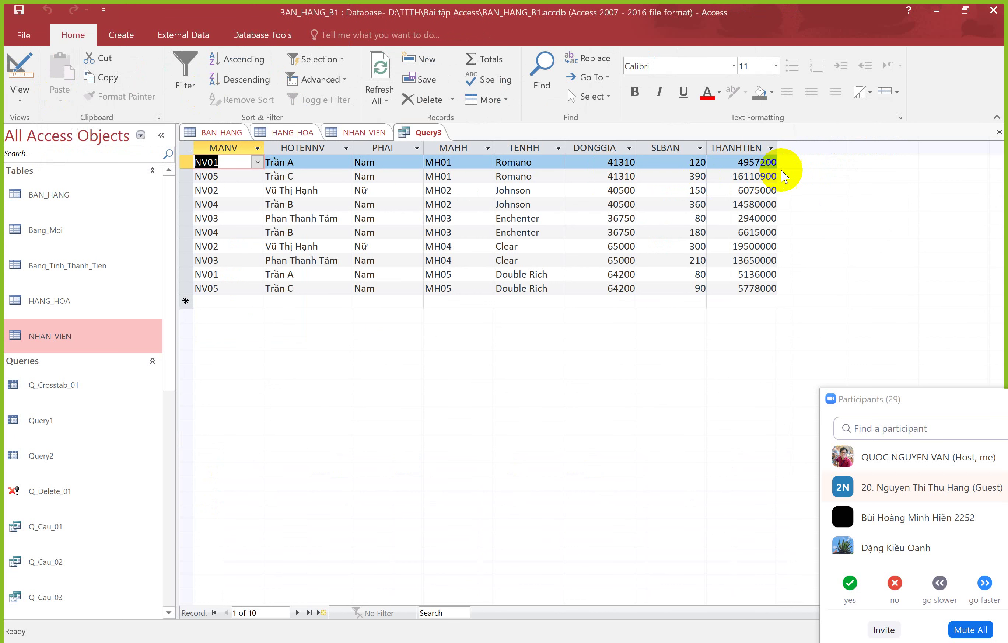
# Adjust the datasheet column widths, widening the numeric, HOTENNV, MAHH and TENHH columns and fitting PHAI to its content
pyautogui.moveTo(777, 147); pyautogui.dragTo(807, 149)
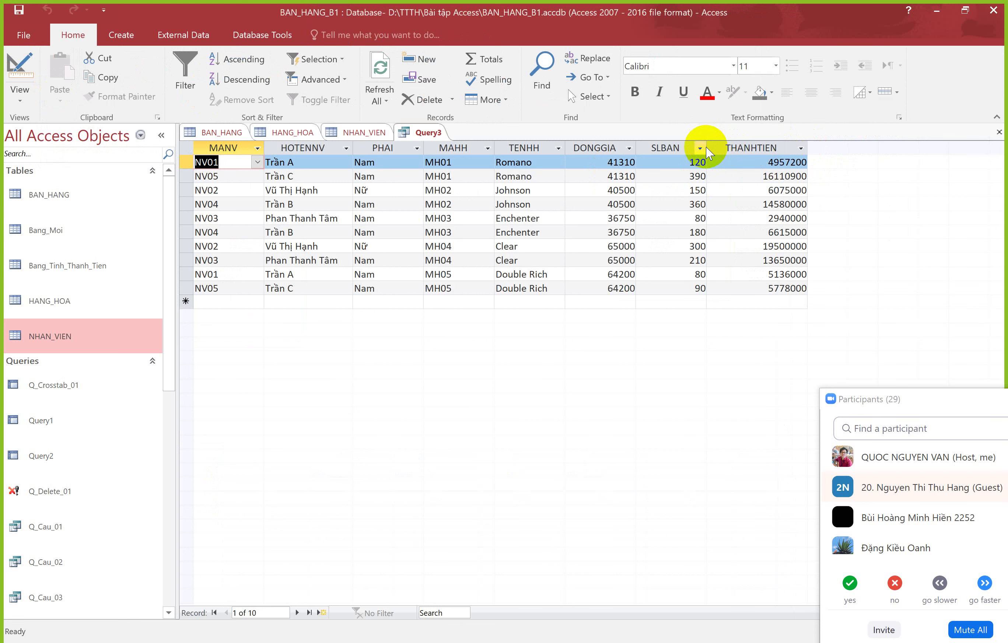
pyautogui.moveTo(706, 148); pyautogui.dragTo(735, 148)
pyautogui.moveTo(636, 148); pyautogui.dragTo(647, 149)
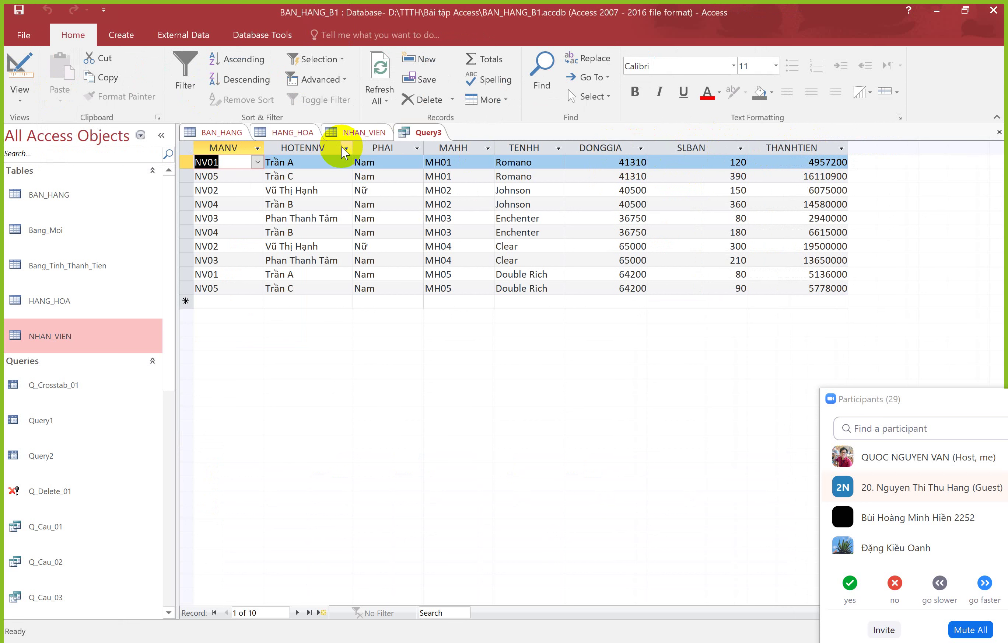
pyautogui.moveTo(354, 148); pyautogui.dragTo(369, 148)
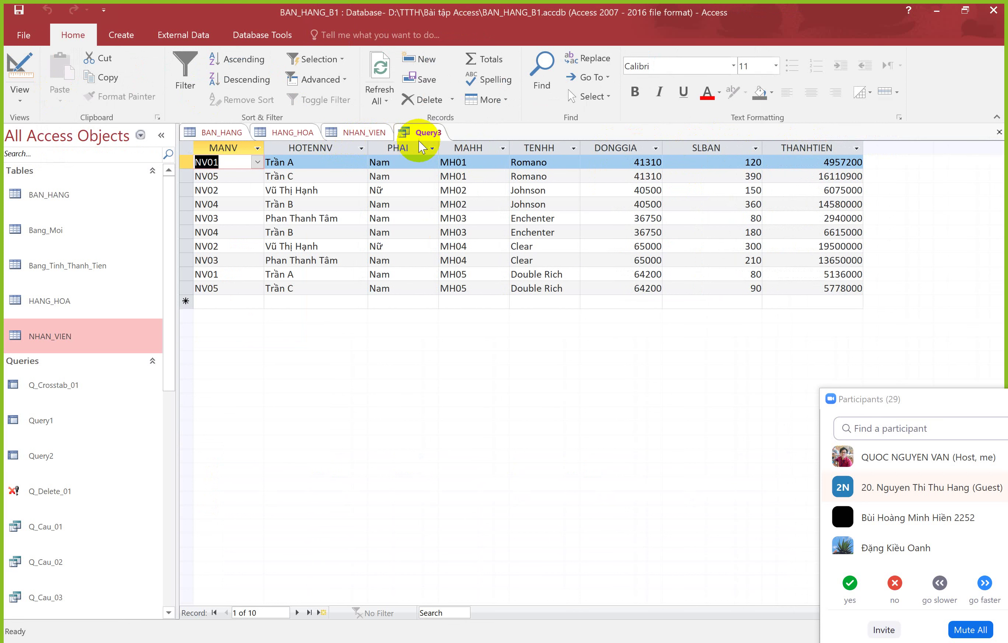
pyautogui.click(443, 149)
pyautogui.doubleClick(439, 148)
pyautogui.moveTo(493, 146); pyautogui.dragTo(510, 148)
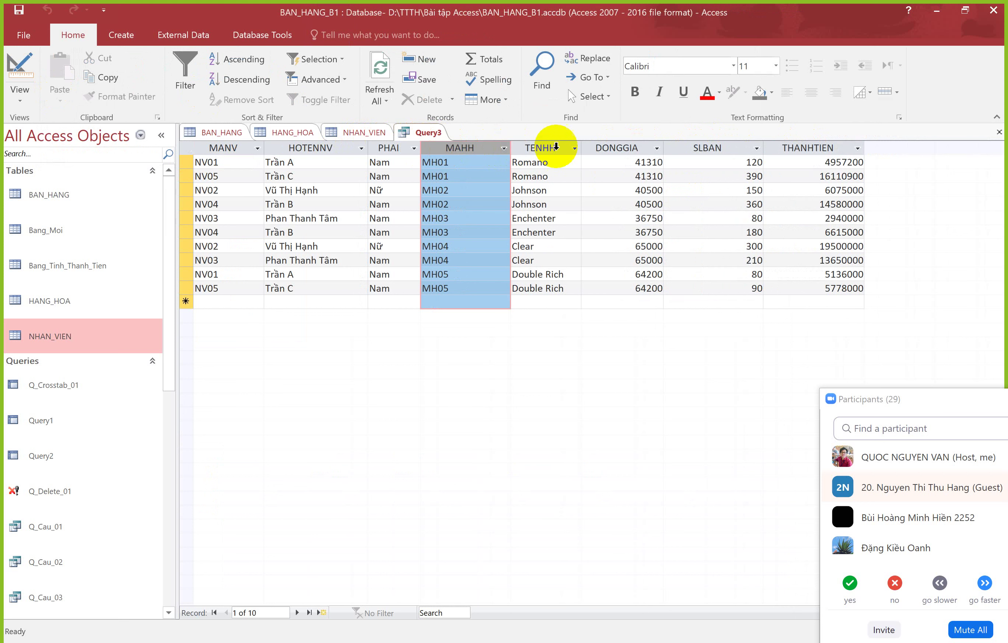
pyautogui.moveTo(581, 148); pyautogui.dragTo(592, 148)
pyautogui.moveTo(367, 149); pyautogui.dragTo(359, 149)
# Examine the calculated THANHTIEN values row by row in the query results
pyautogui.click(813, 162)
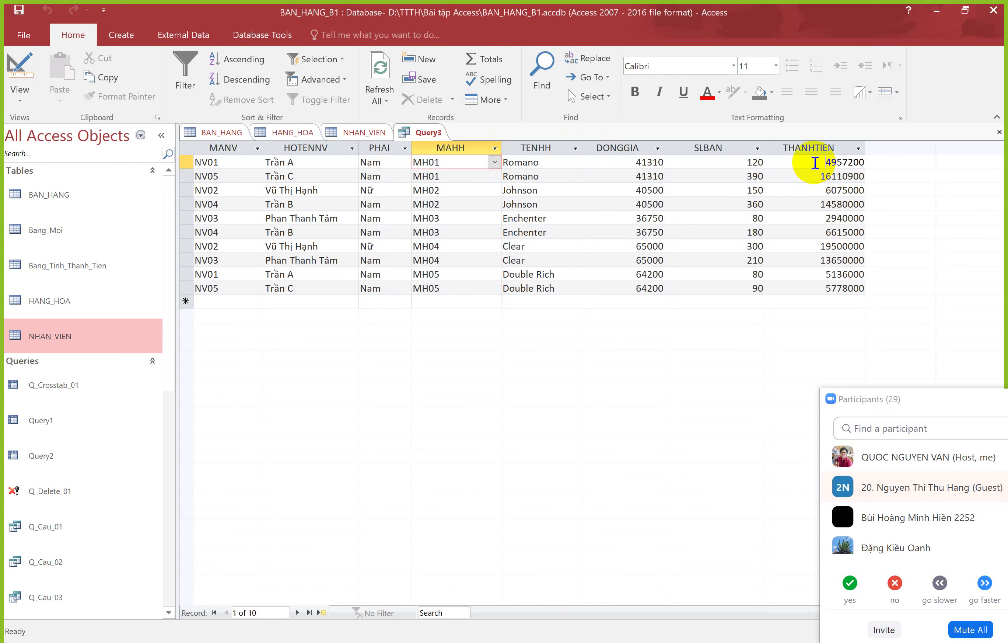
pyautogui.click(814, 203)
pyautogui.click(811, 218)
pyautogui.click(807, 245)
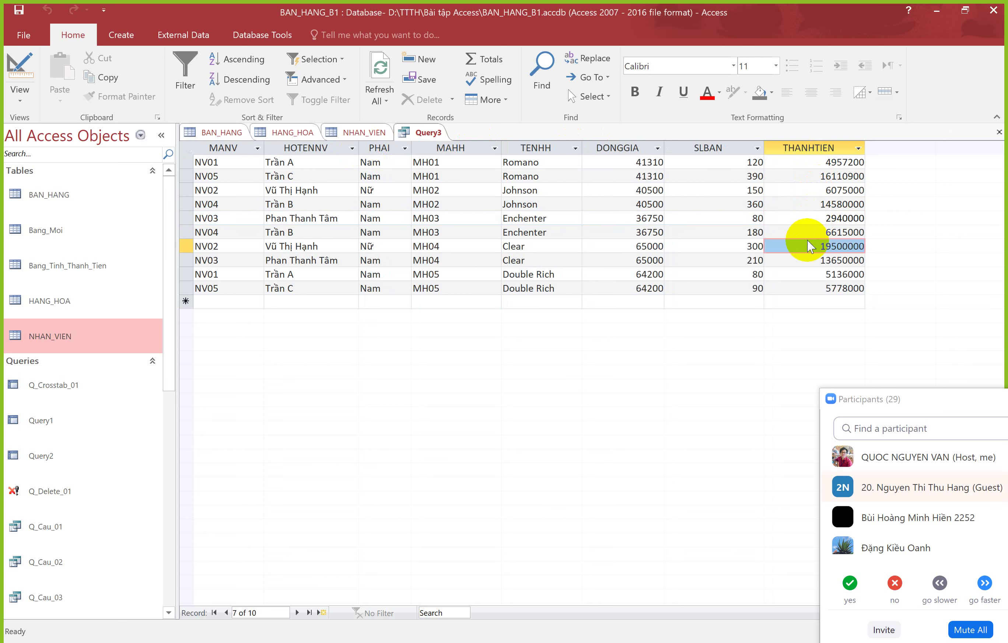
pyautogui.click(809, 260)
pyautogui.click(807, 274)
pyautogui.click(808, 288)
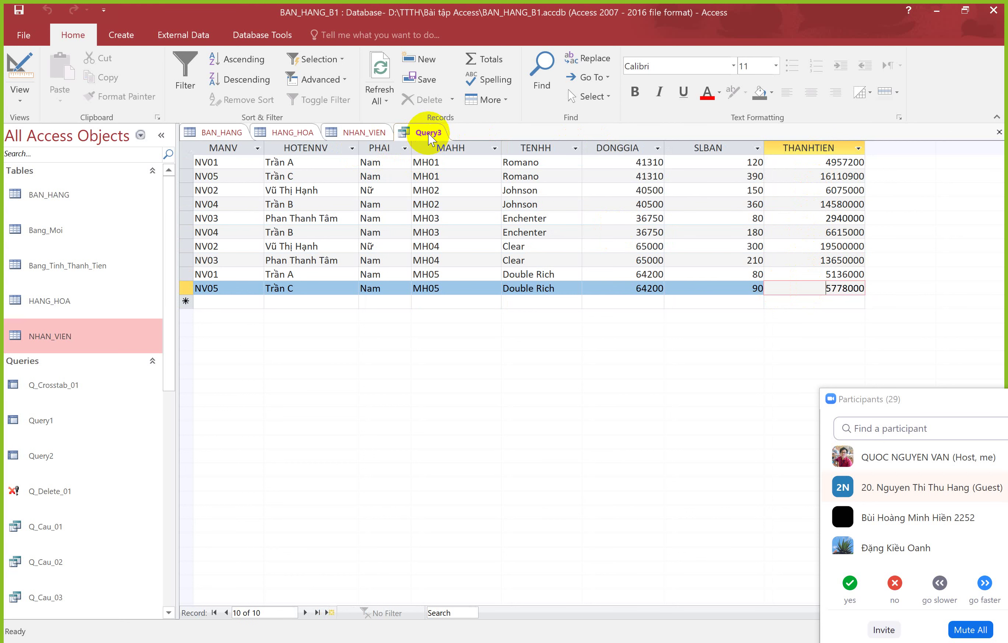
# Return to Design view and review the PHAI and THANHTIEN expressions and the Criteria row under MAHH
pyautogui.click(20, 68)
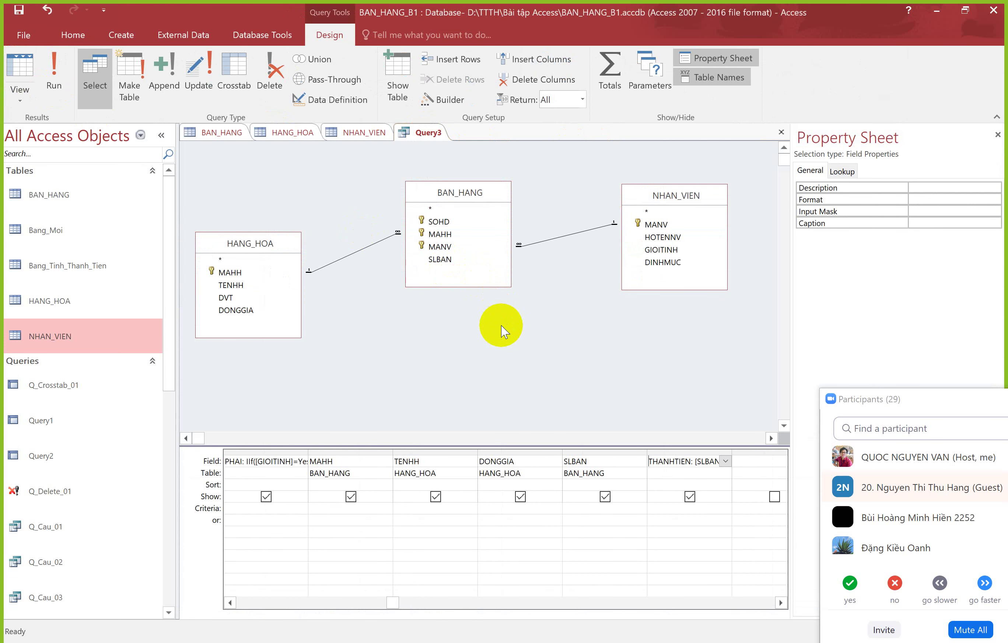
pyautogui.click(292, 460)
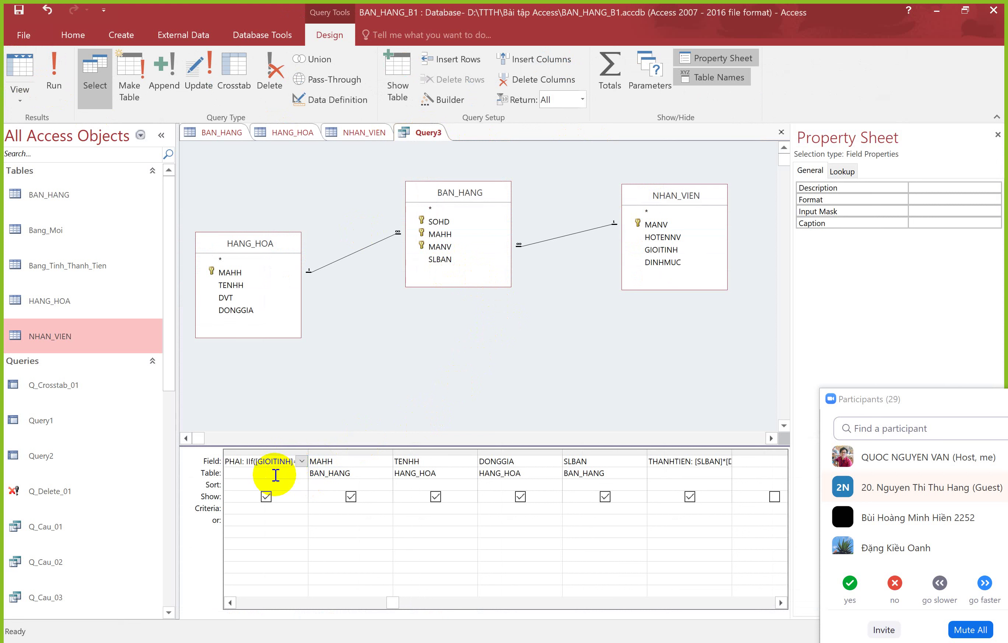
pyautogui.click(250, 506)
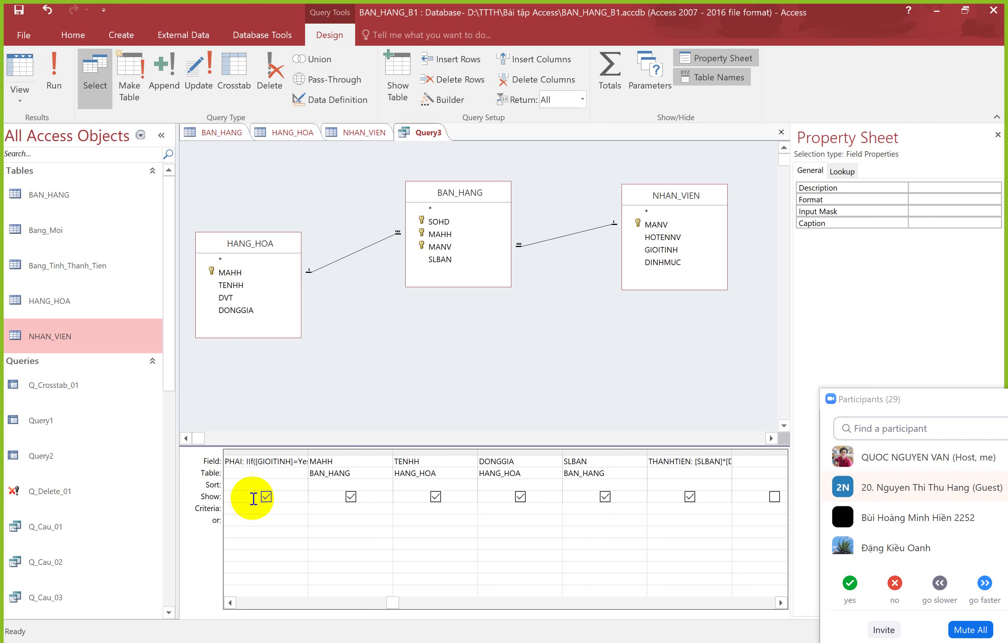
pyautogui.moveTo(264, 460); pyautogui.dragTo(319, 460)
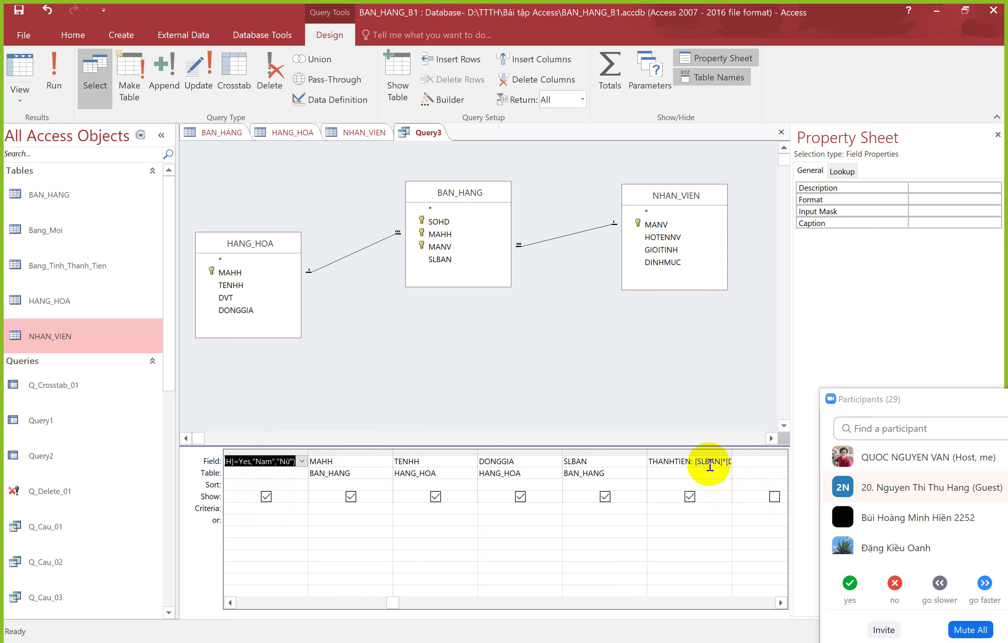
pyautogui.moveTo(693, 461); pyautogui.dragTo(767, 460)
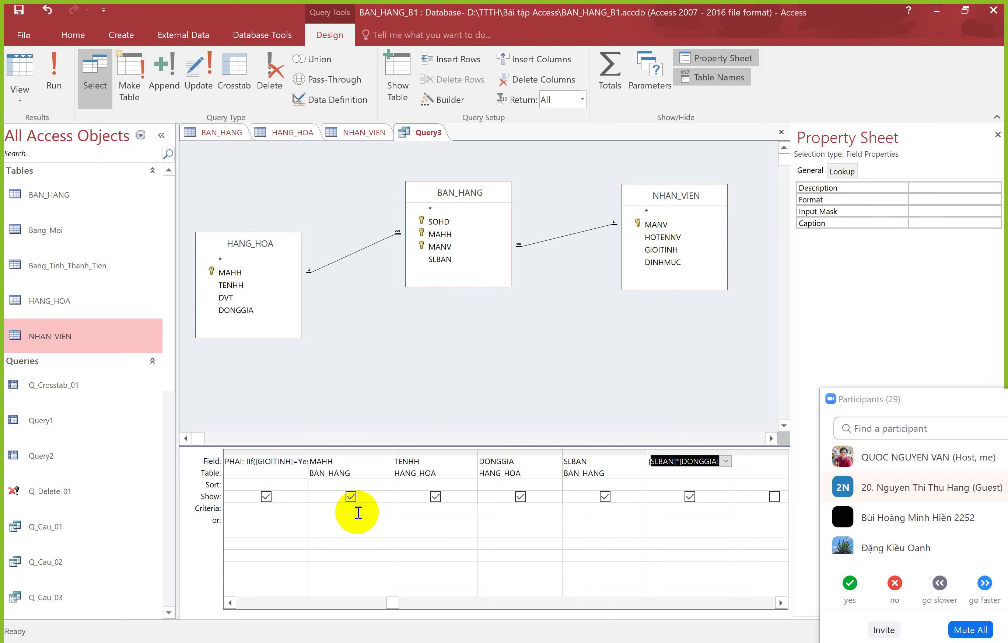
pyautogui.click(343, 515)
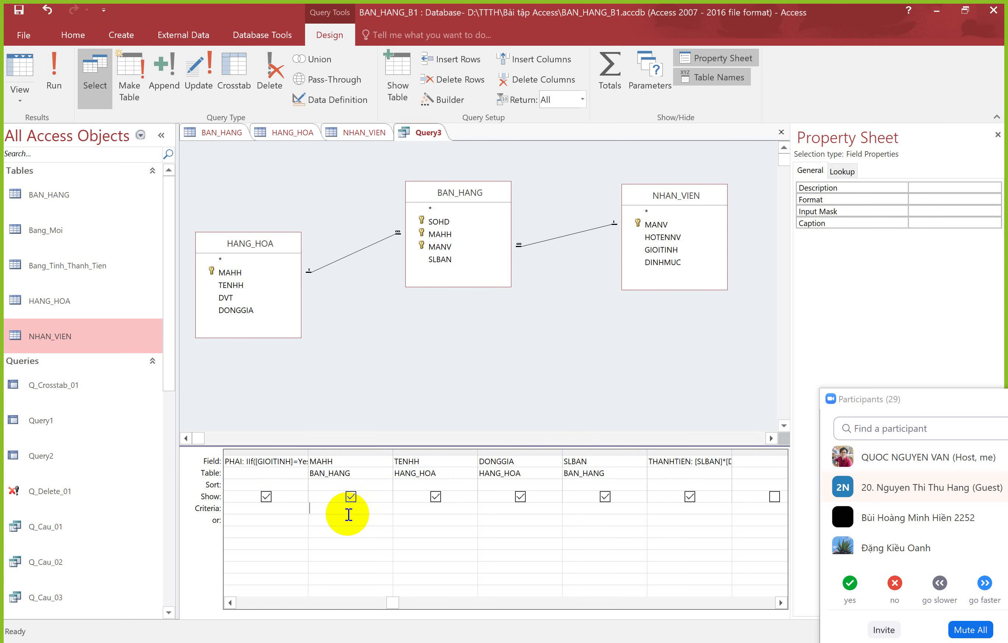
pyautogui.click(327, 508)
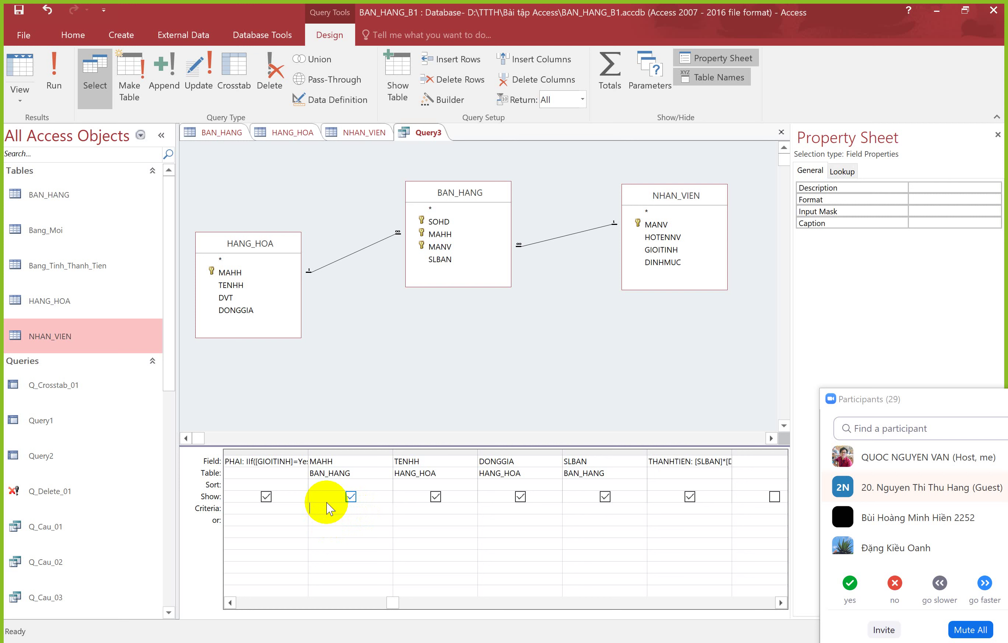
# Review the THANHTIEN expression and the criteria rows, and check the Câu 2 requirements in the exercise PDF in Chrome
pyautogui.click(685, 461)
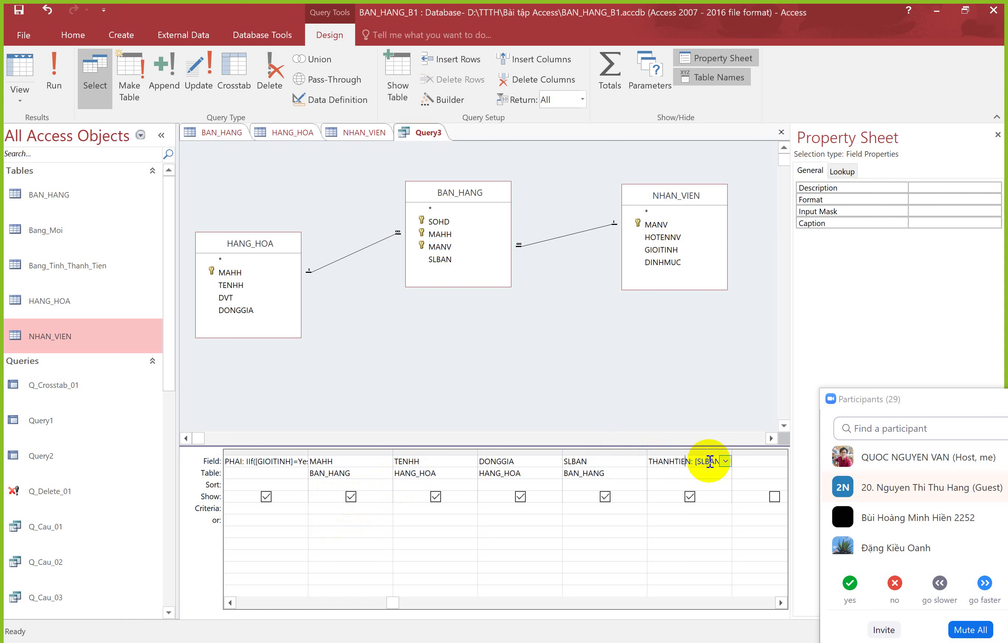
pyautogui.moveTo(693, 461); pyautogui.dragTo(747, 465)
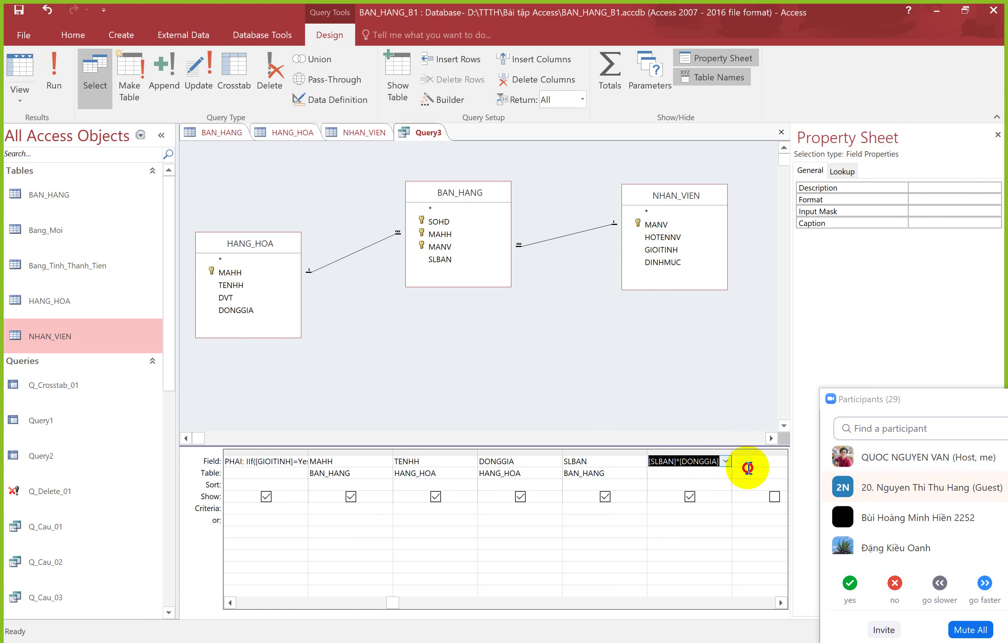
pyautogui.click(265, 506)
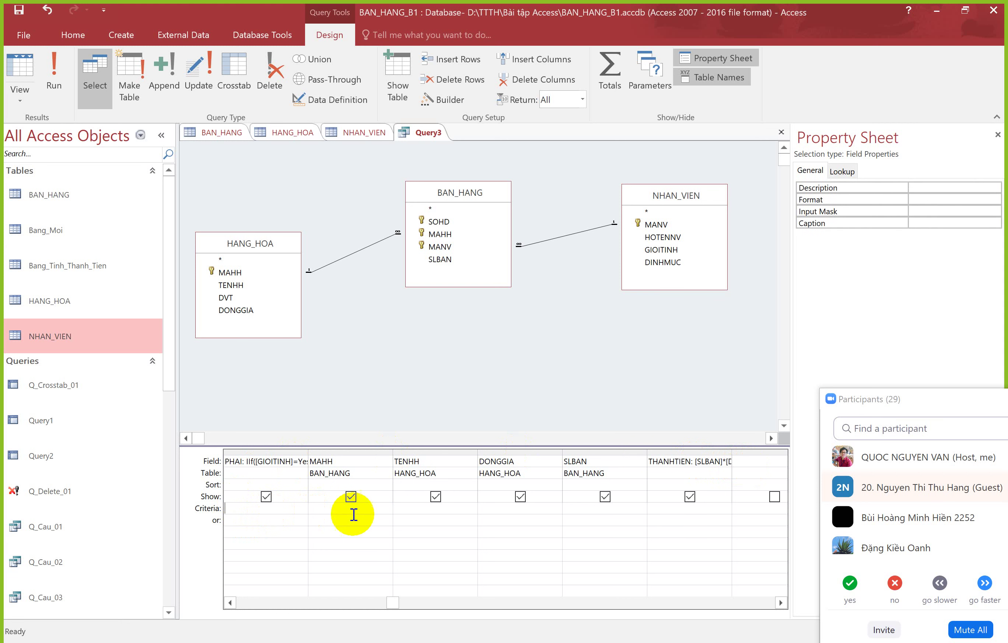
pyautogui.click(652, 520)
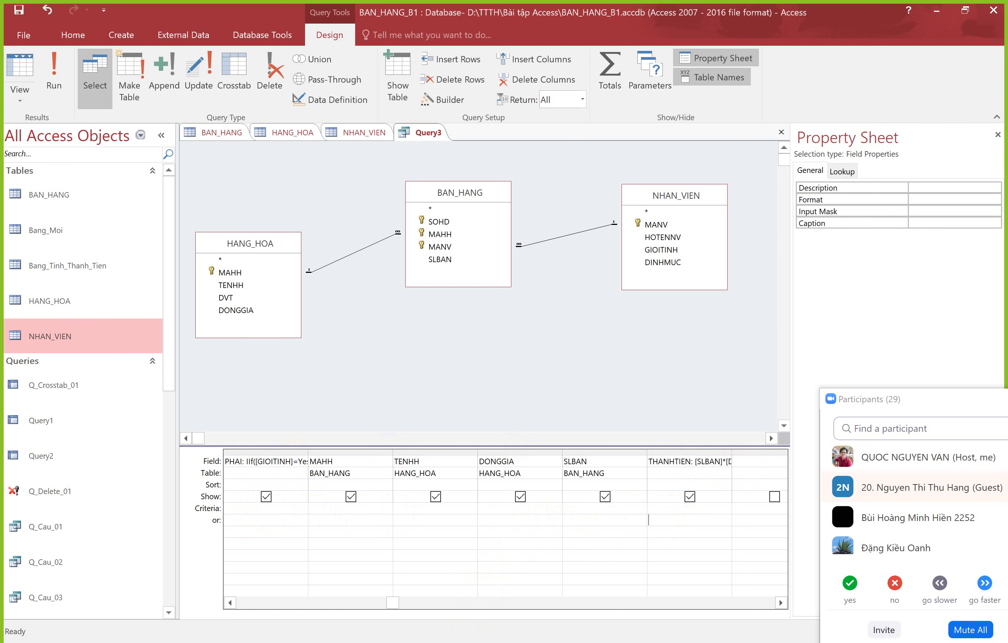
pyautogui.hotkey('alt', 'Tab')
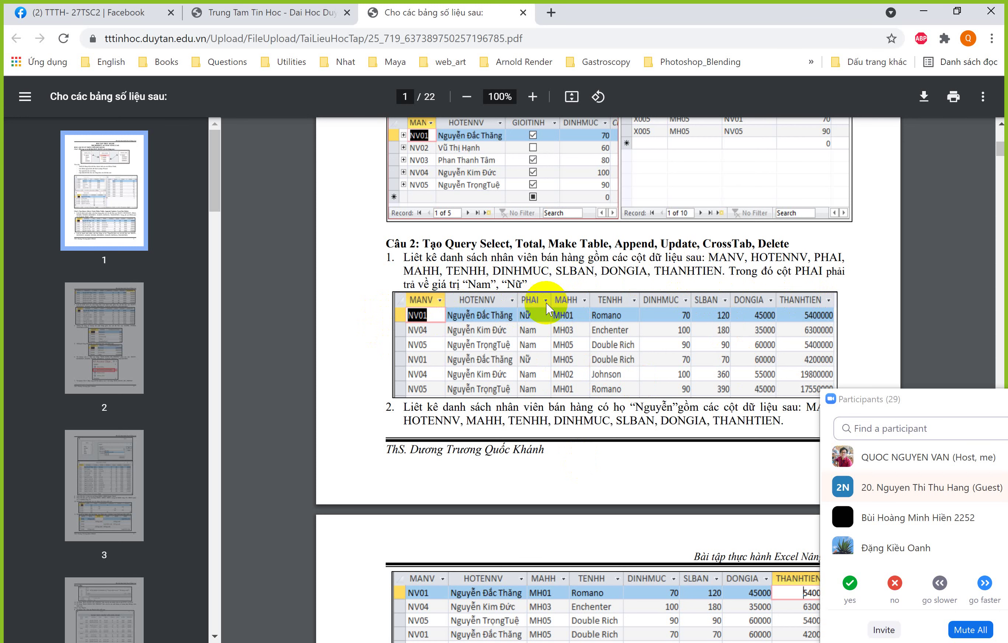
pyautogui.scroll(-5, 547, 309)
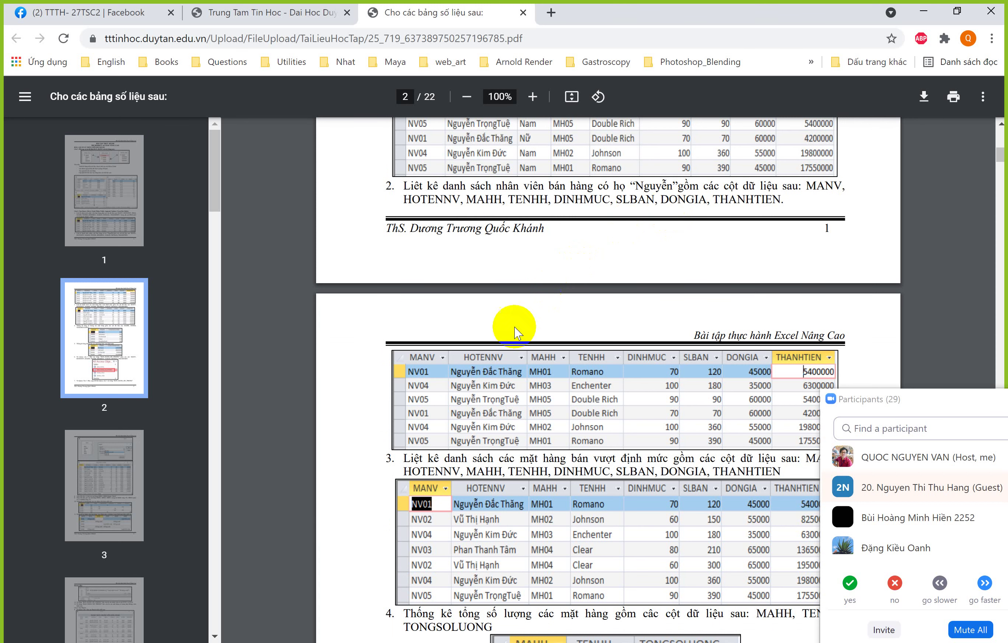
# Switch back to Access, save the finished query as 27q_Cau_01 and close it
pyautogui.click(325, 637)
pyautogui.rightClick(421, 134)
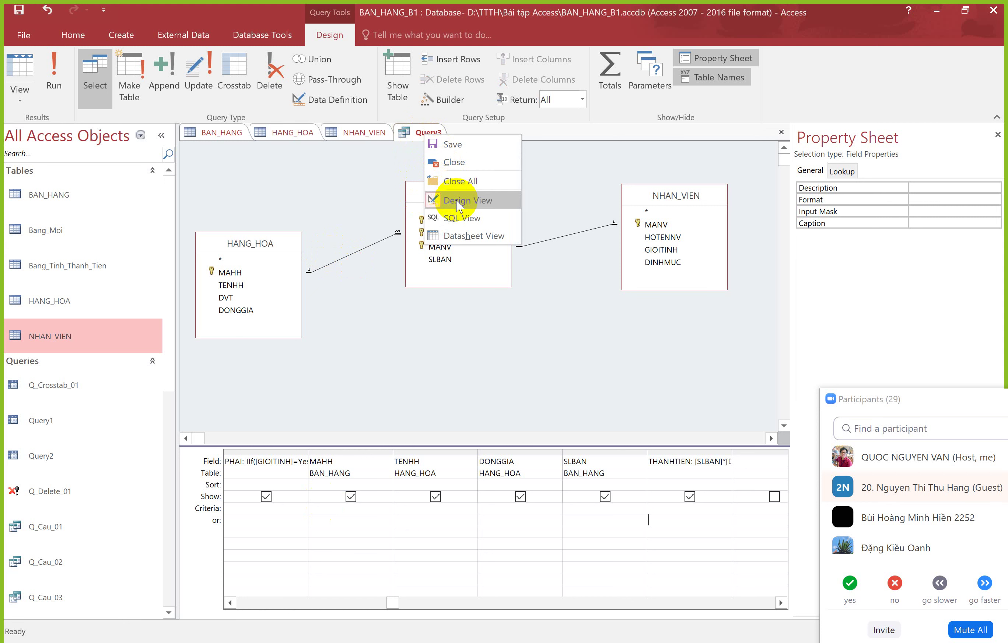
pyautogui.click(450, 144)
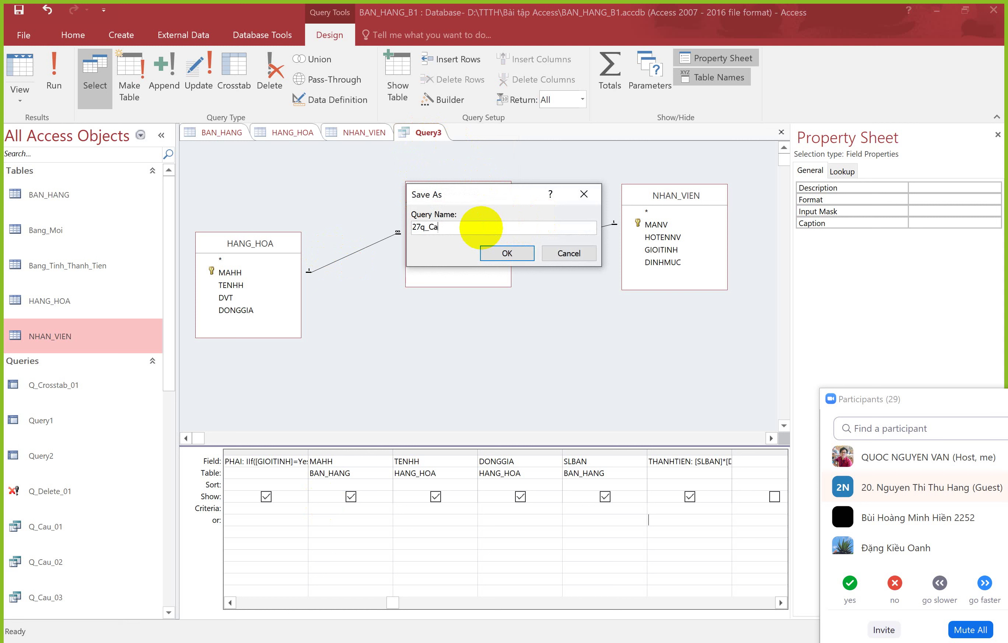
pyautogui.write('_01')
pyautogui.press('Return')
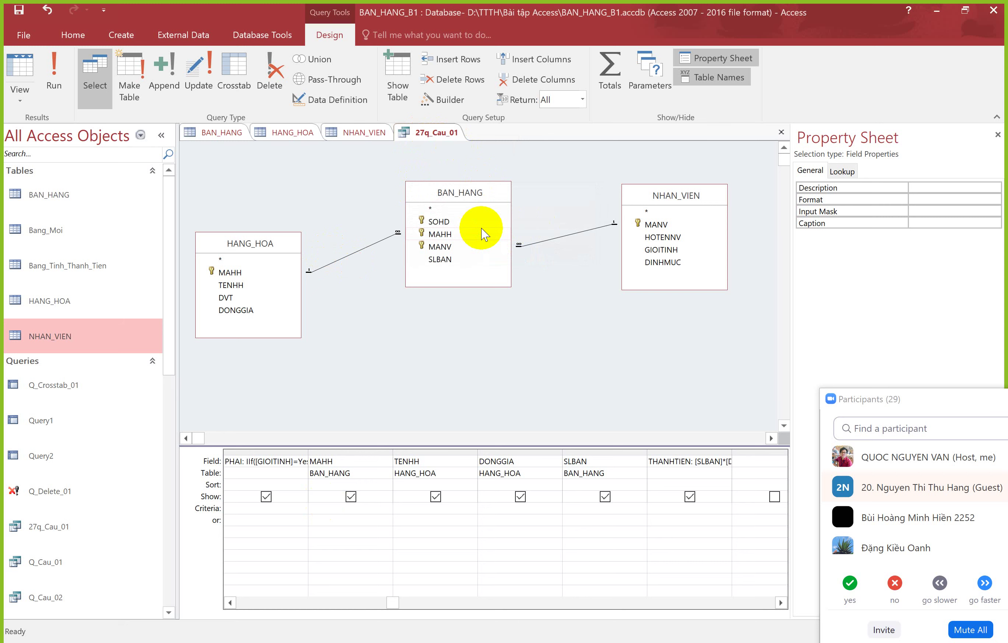
pyautogui.rightClick(438, 135)
pyautogui.press('h')
# Read task 2 of Câu 2 in the exercise PDF in Chrome and compare its required columns and sample table with task 1
pyautogui.hotkey('alt', 'Tab')
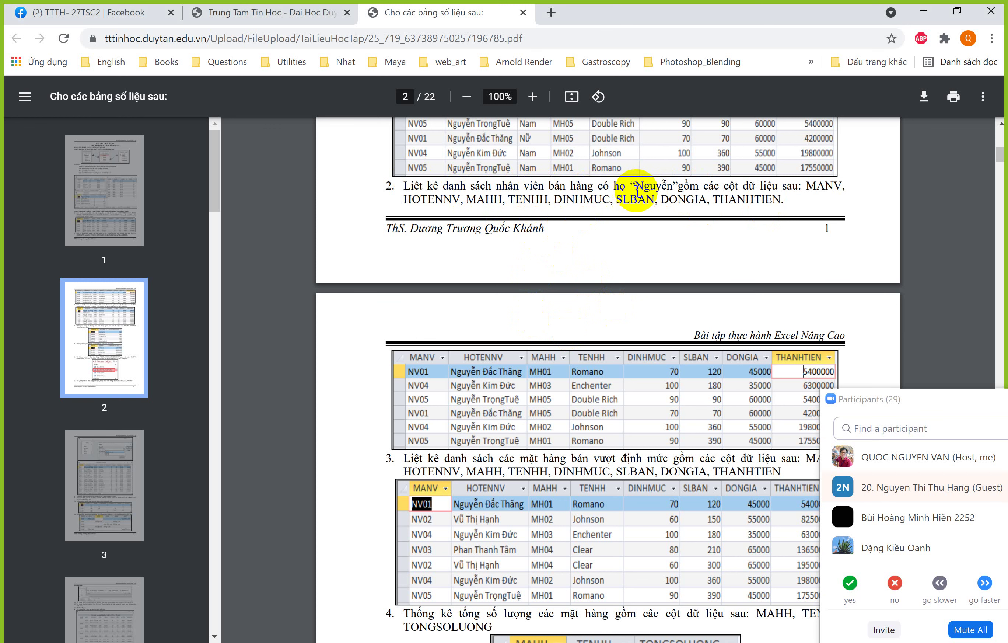
pyautogui.scroll(2, 673, 206)
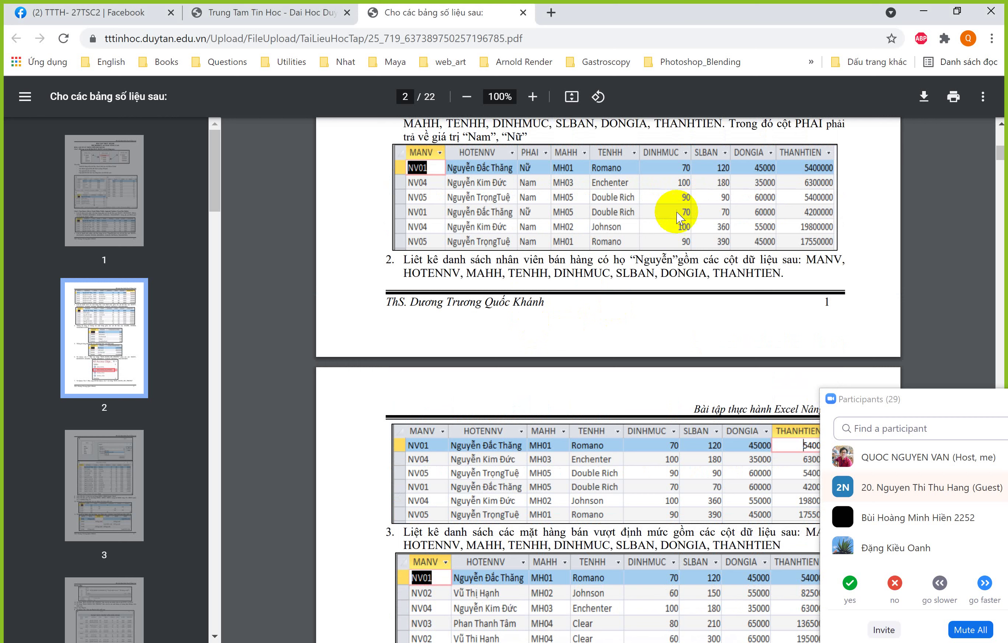
pyautogui.scroll(-2, 678, 212)
pyautogui.scroll(4, 550, 400)
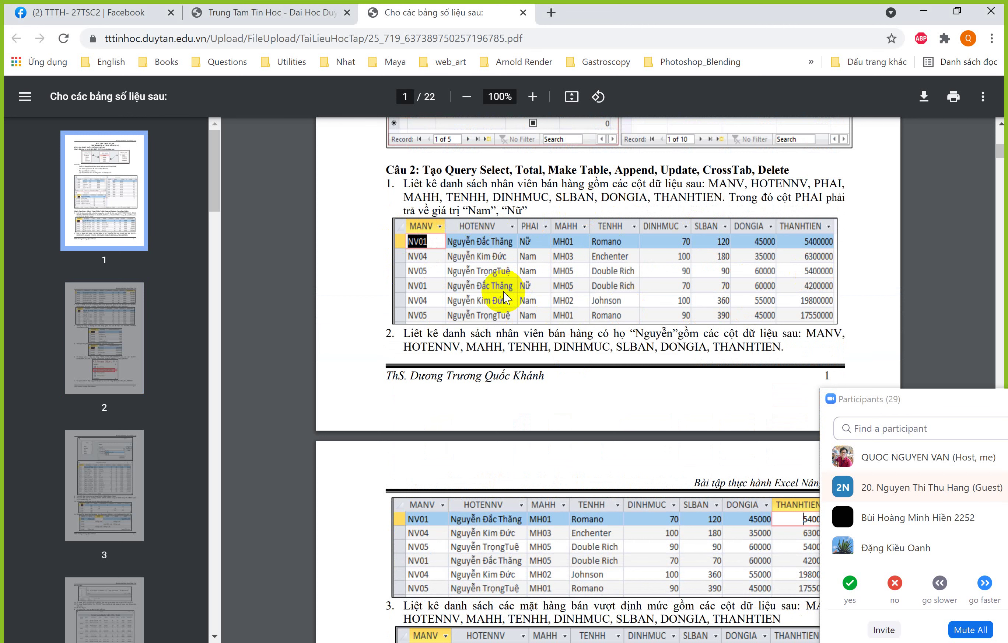
pyautogui.scroll(-2, 580, 311)
pyautogui.scroll(2, 583, 315)
pyautogui.scroll(-2, 583, 316)
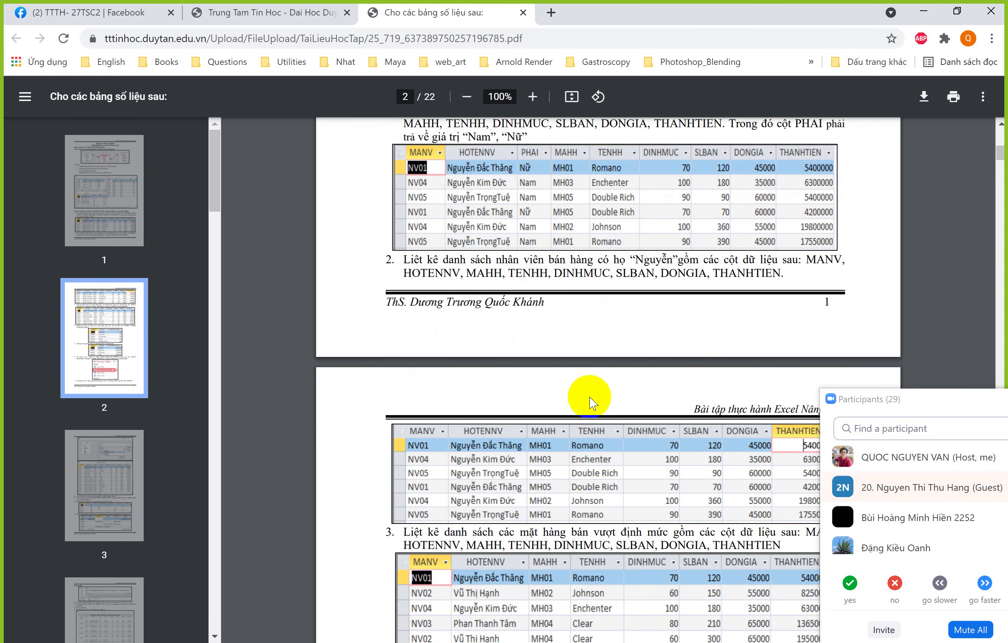
pyautogui.scroll(-2, 590, 377)
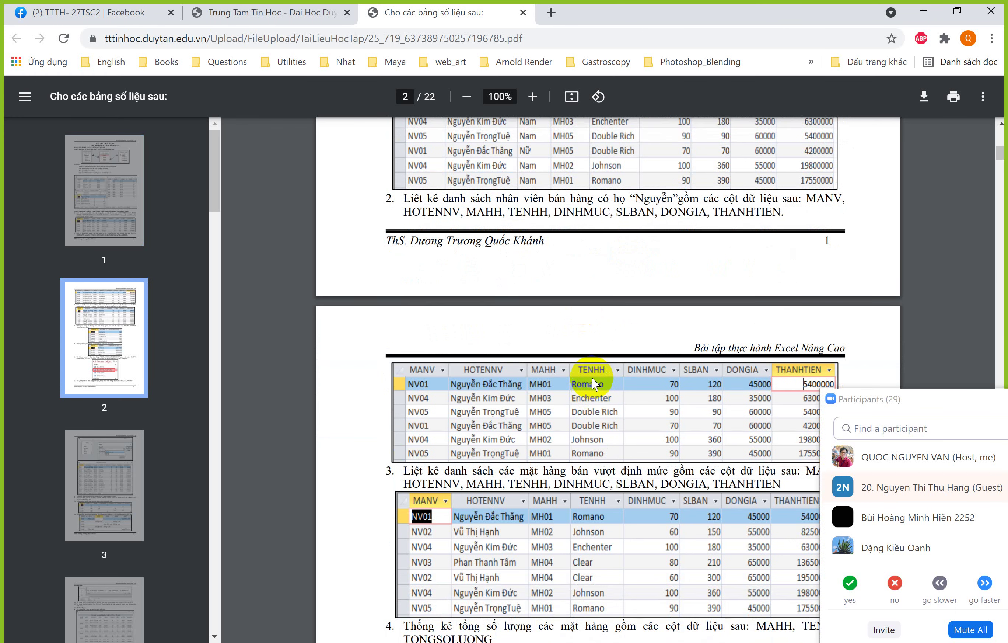
pyautogui.scroll(2, 595, 384)
pyautogui.scroll(-2, 592, 383)
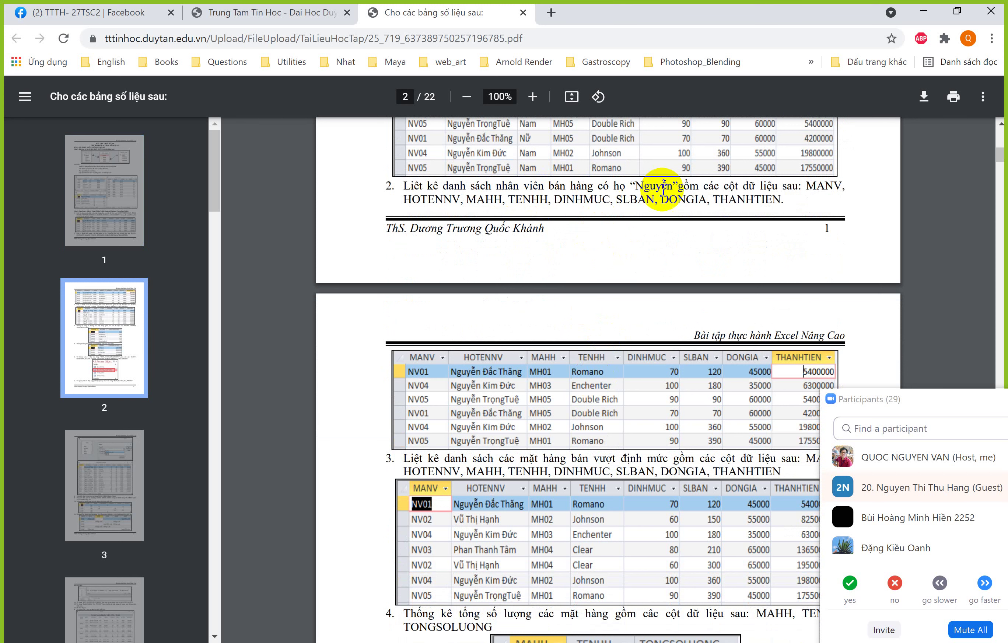
pyautogui.scroll(2, 517, 341)
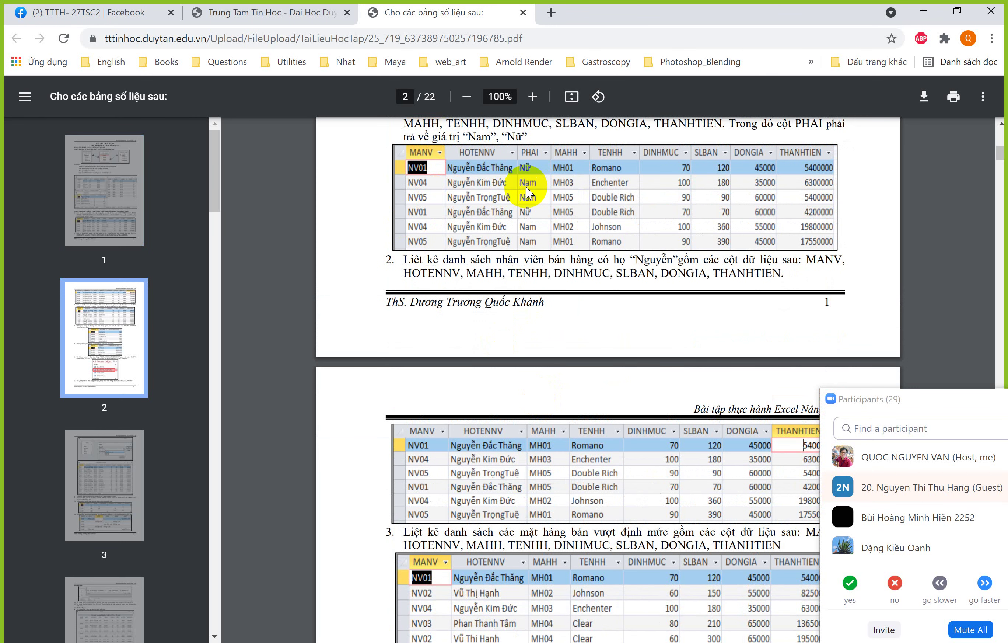
pyautogui.scroll(-2, 804, 318)
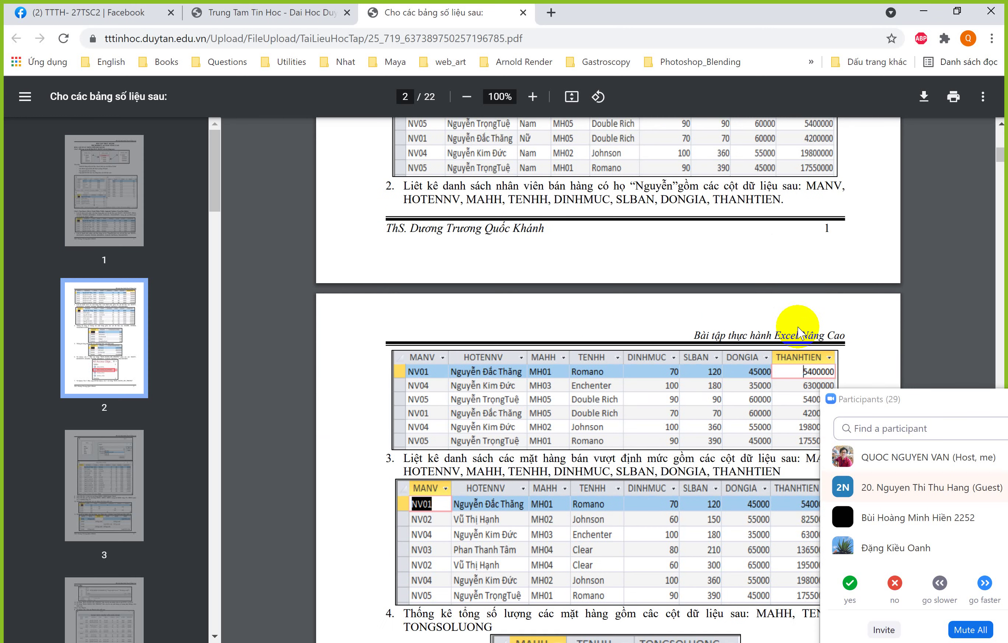
pyautogui.scroll(2, 644, 310)
pyautogui.hotkey('alt', 'Tab')
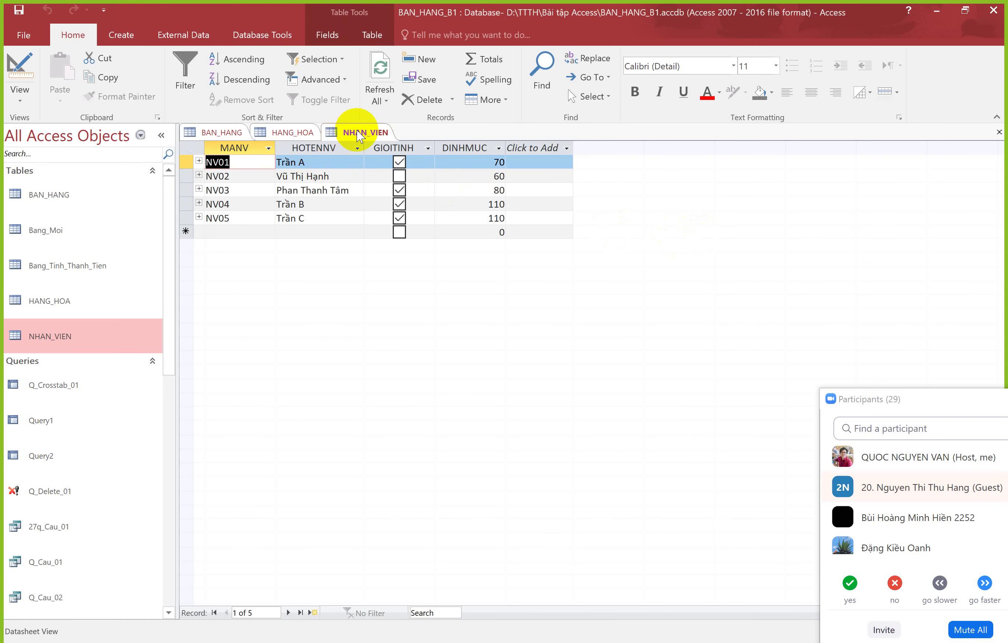
pyautogui.click(123, 34)
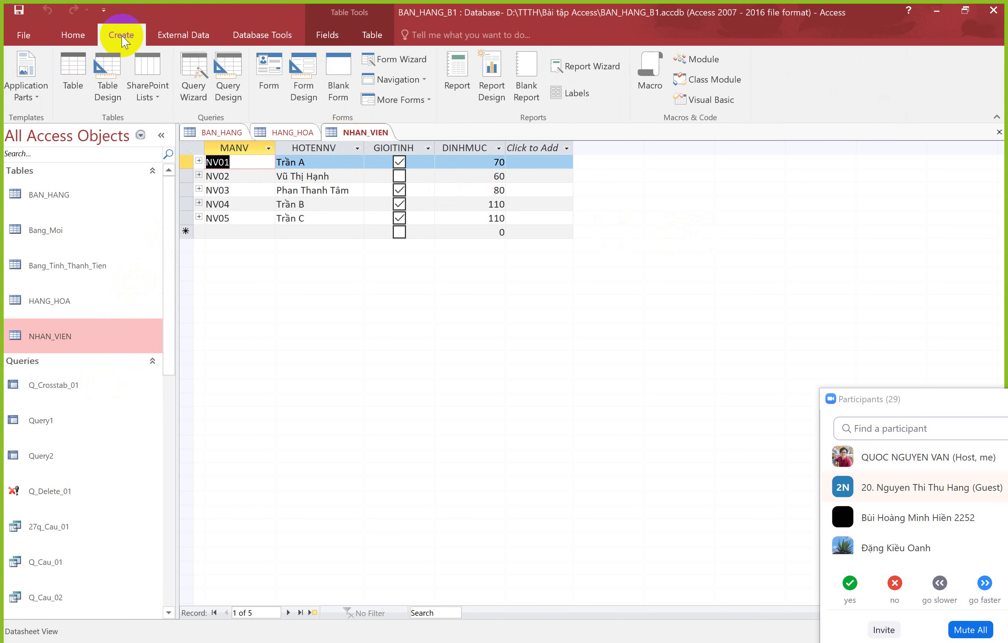
pyautogui.click(235, 88)
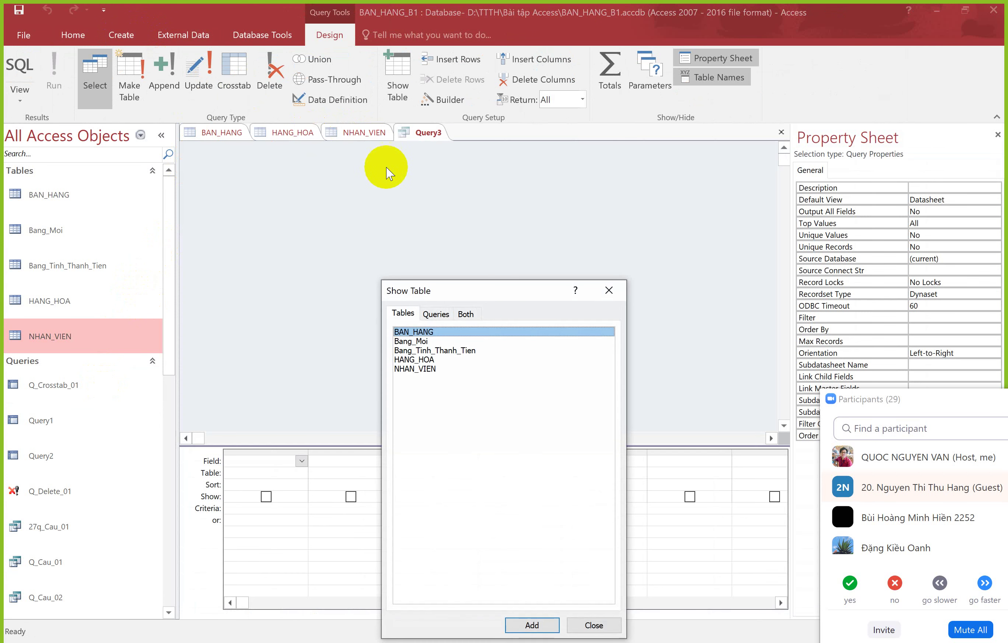
pyautogui.moveTo(479, 285); pyautogui.dragTo(446, 201)
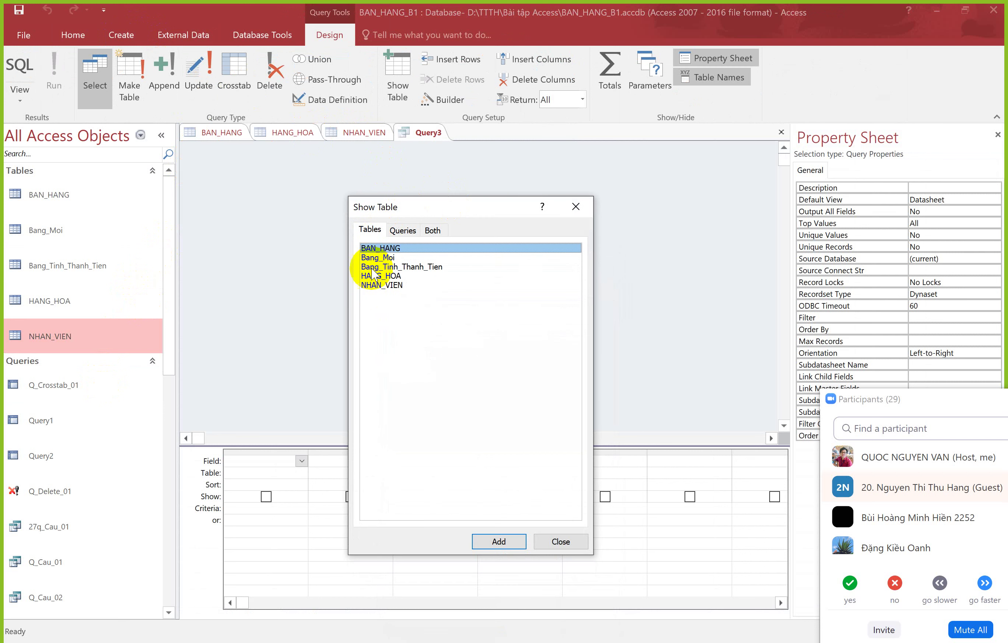
pyautogui.click(404, 231)
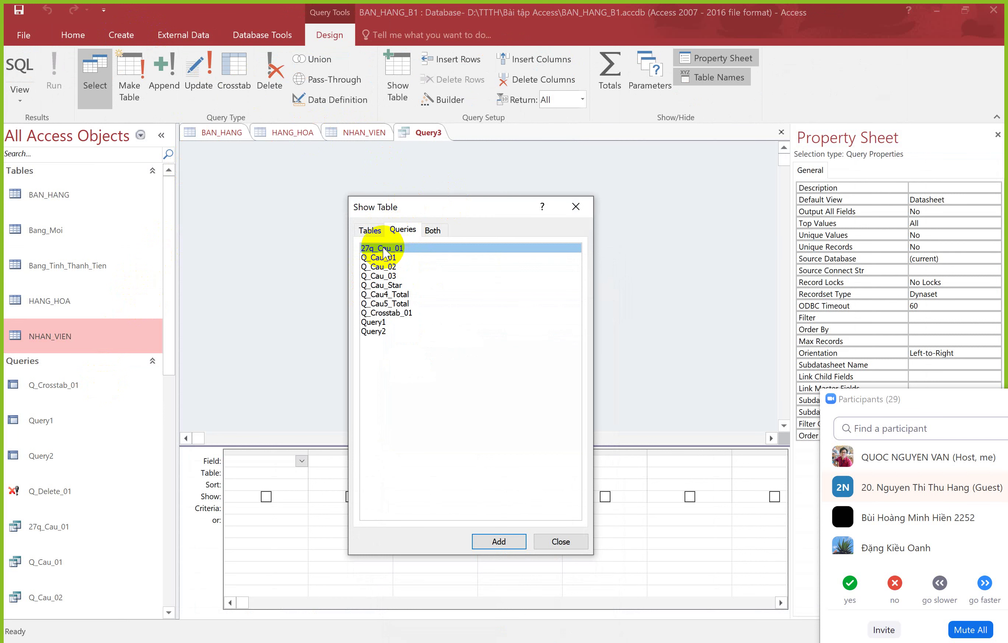
pyautogui.click(370, 230)
pyautogui.click(402, 229)
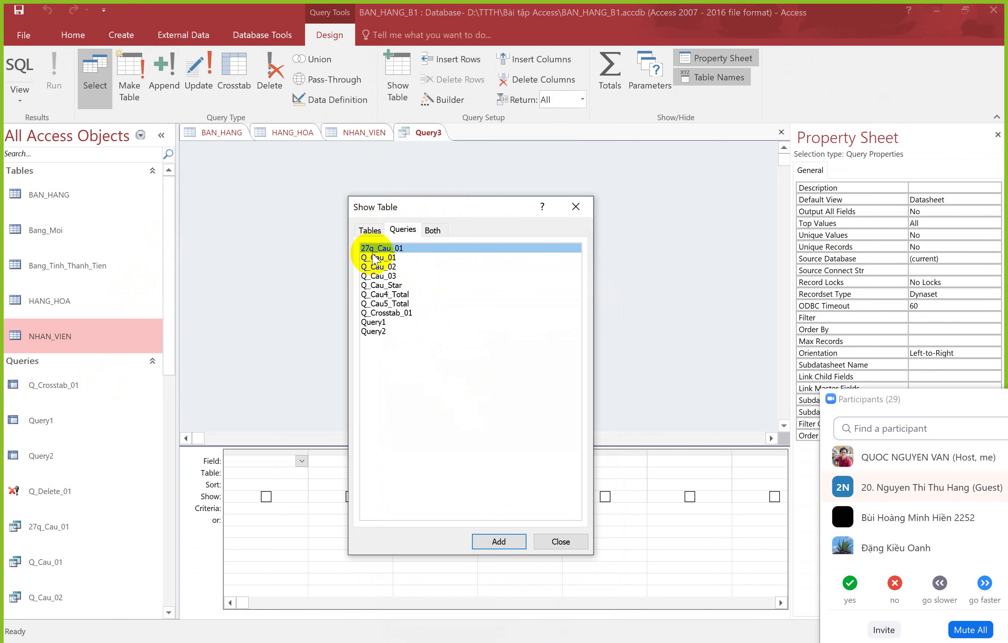
pyautogui.click(495, 539)
pyautogui.click(547, 542)
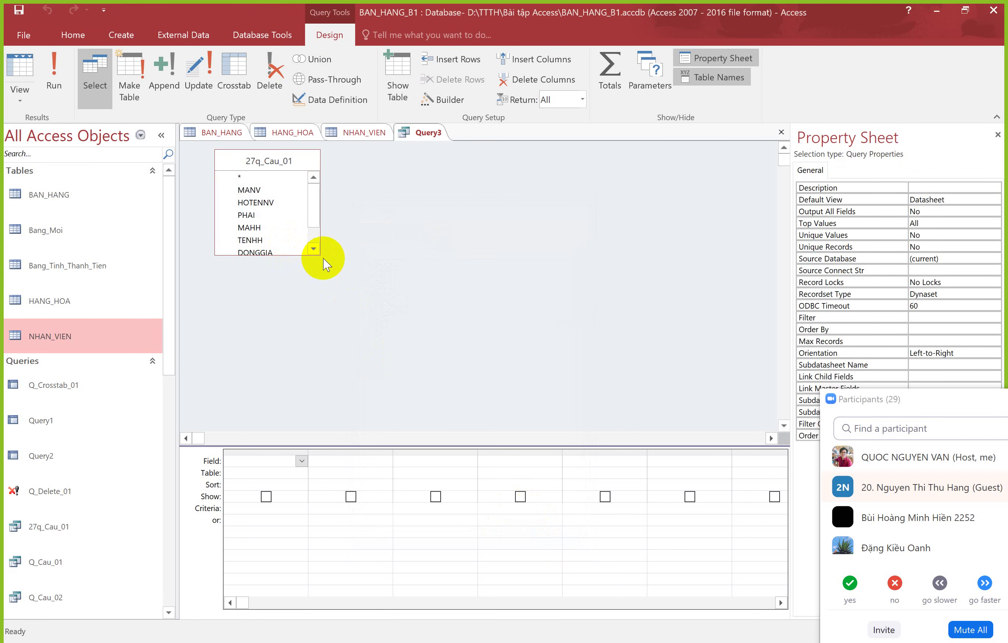
pyautogui.moveTo(314, 206)
pyautogui.mouseDown()
pyautogui.moveTo(317, 228)
pyautogui.moveTo(321, 189)
pyautogui.mouseUp()
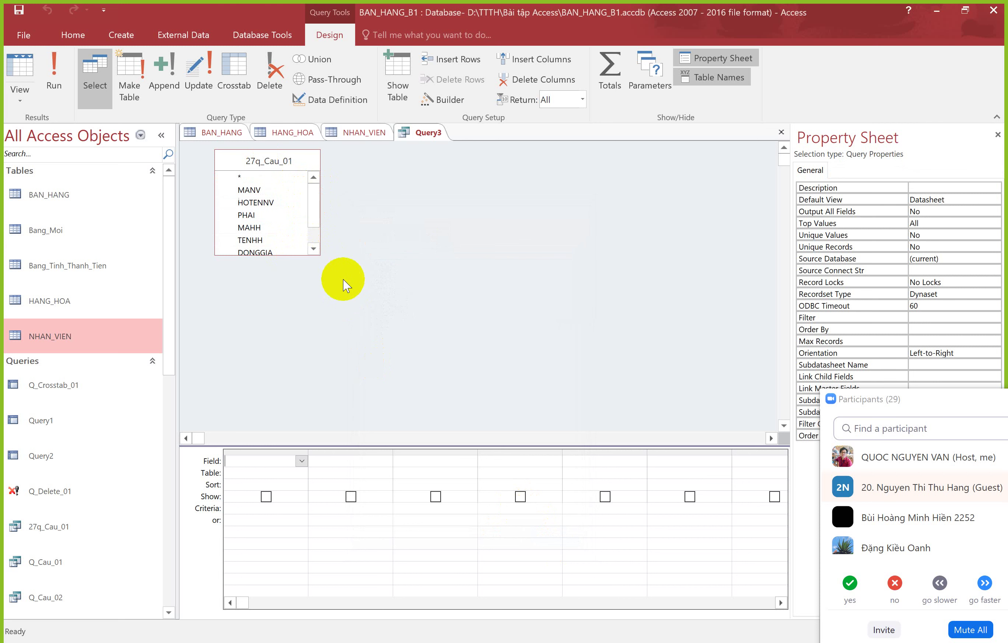
pyautogui.click(429, 642)
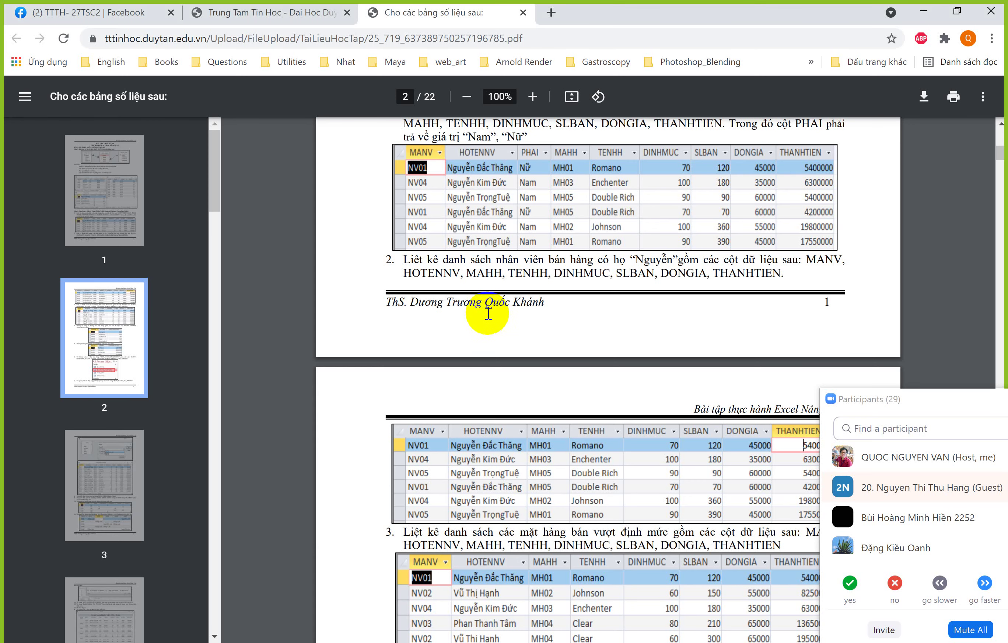
pyautogui.scroll(2, 593, 237)
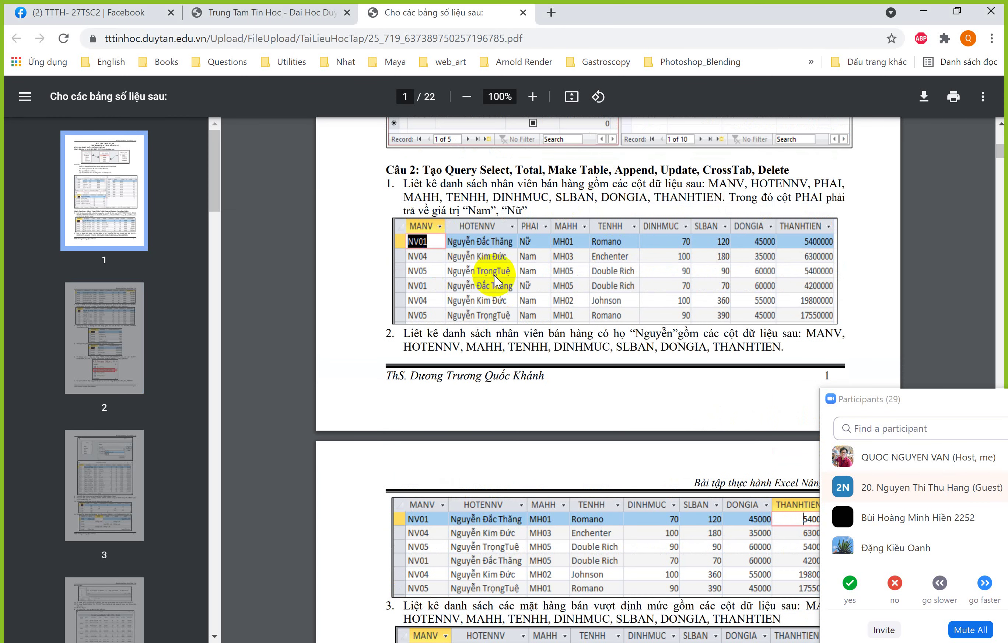
pyautogui.click(924, 11)
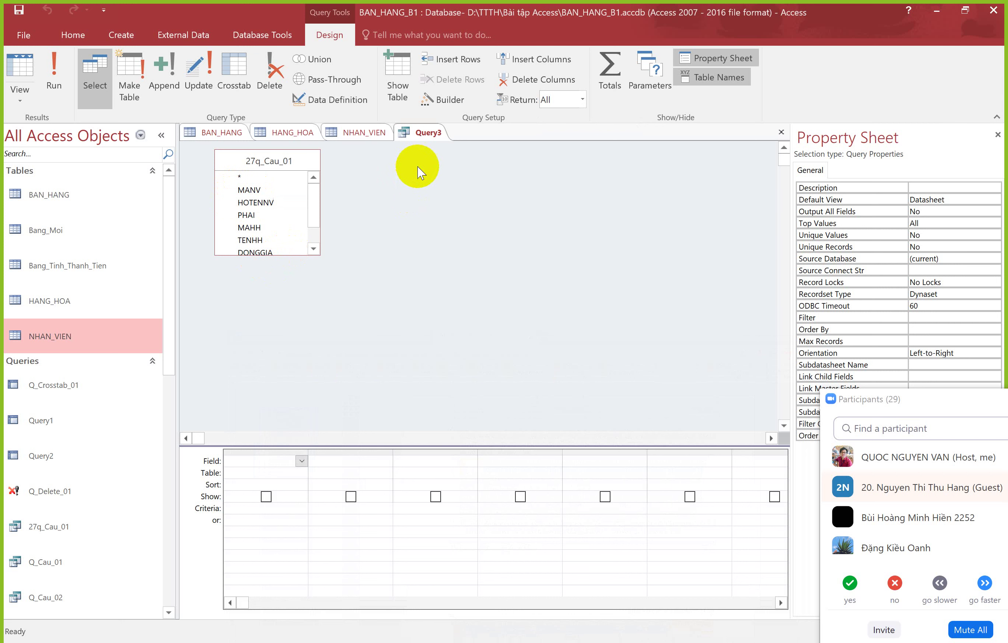
pyautogui.rightClick(422, 133)
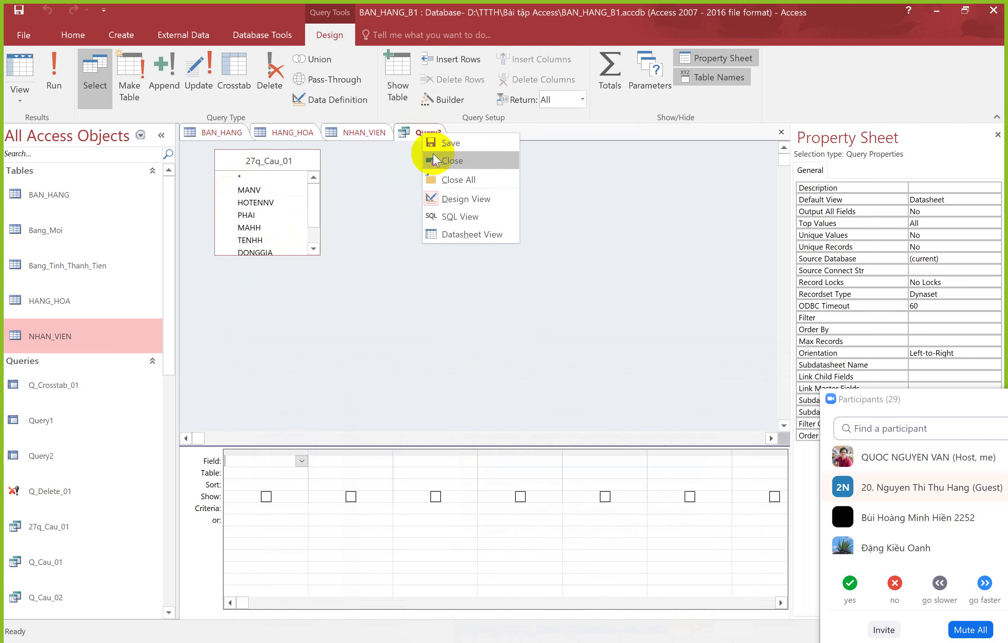
pyautogui.click(445, 189)
pyautogui.click(509, 371)
# Duplicate the 27q_Cau_01 query under the name 27q_Cau_02 and open the copy in Datasheet view
pyautogui.rightClick(62, 526)
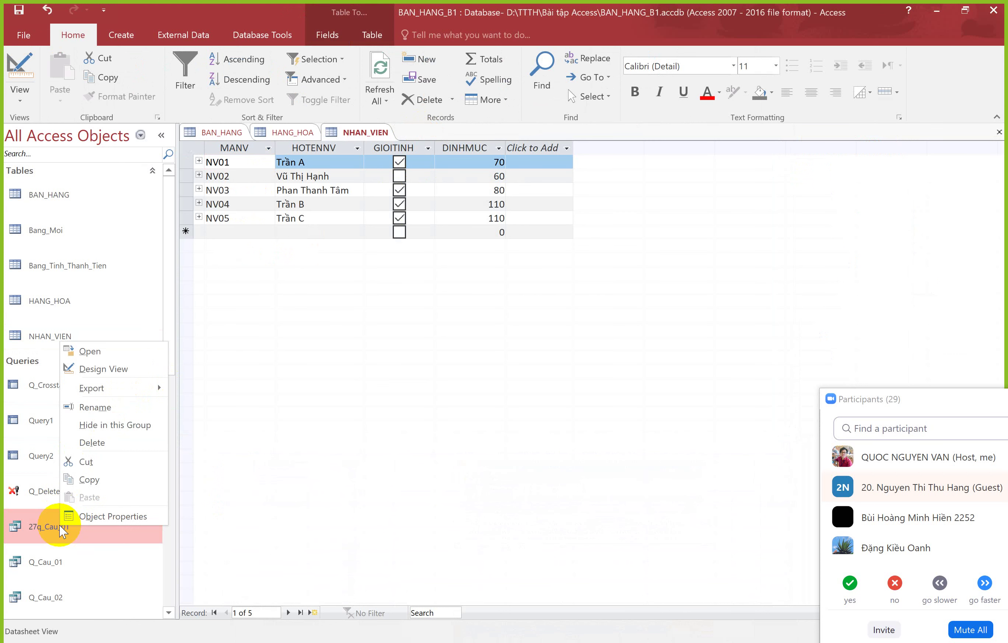
pyautogui.click(94, 480)
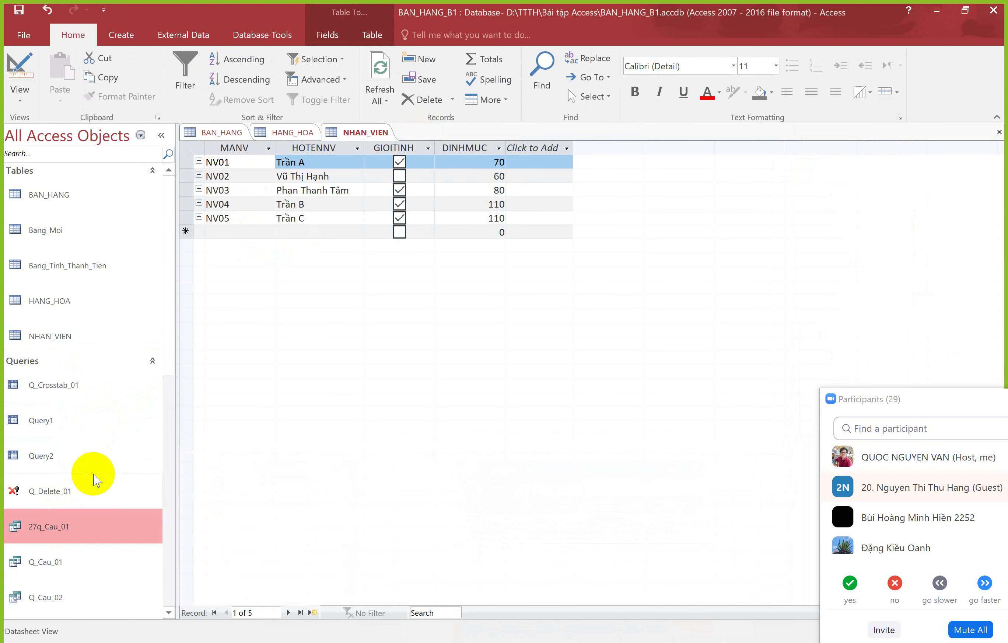
pyautogui.rightClick(81, 552)
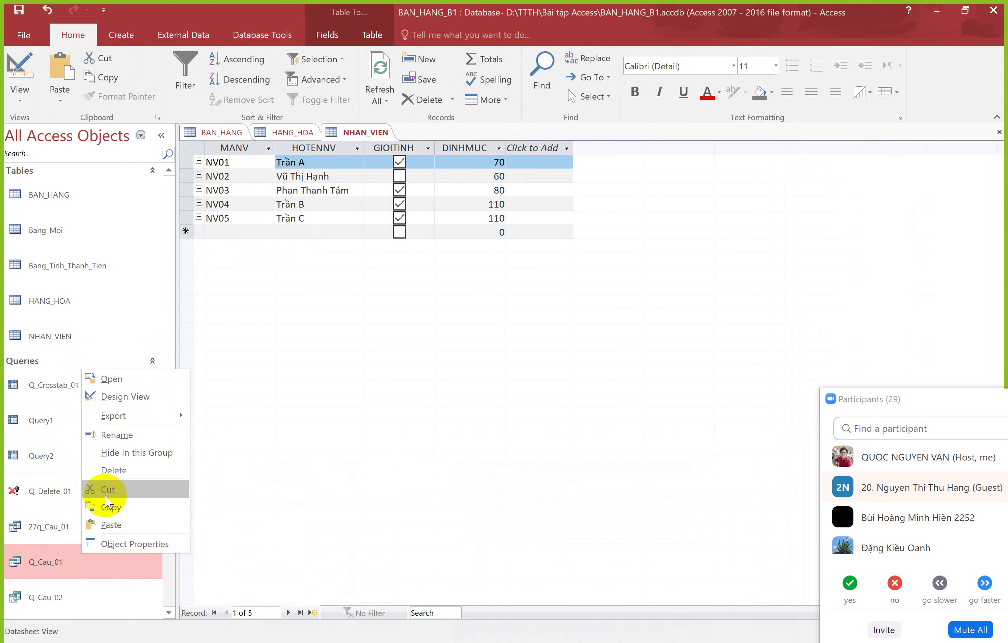
pyautogui.click(111, 525)
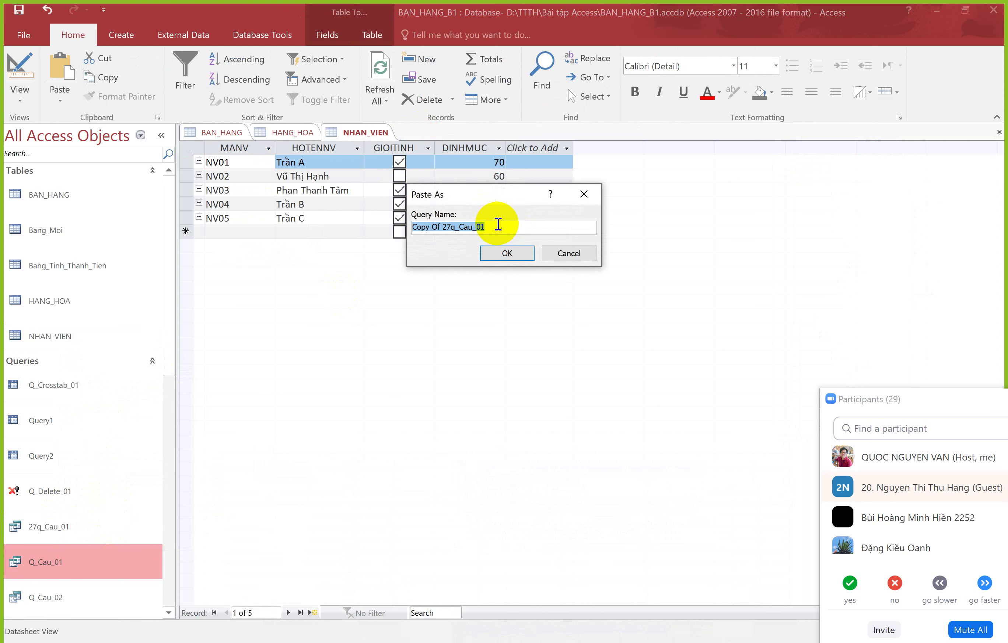
pyautogui.click(499, 225)
pyautogui.press('BackSpace')
pyautogui.write('2')
pyautogui.click(445, 223)
pyautogui.moveTo(444, 223); pyautogui.dragTo(348, 213)
pyautogui.press('BackSpace')
pyautogui.press('Return')
pyautogui.click(67, 561)
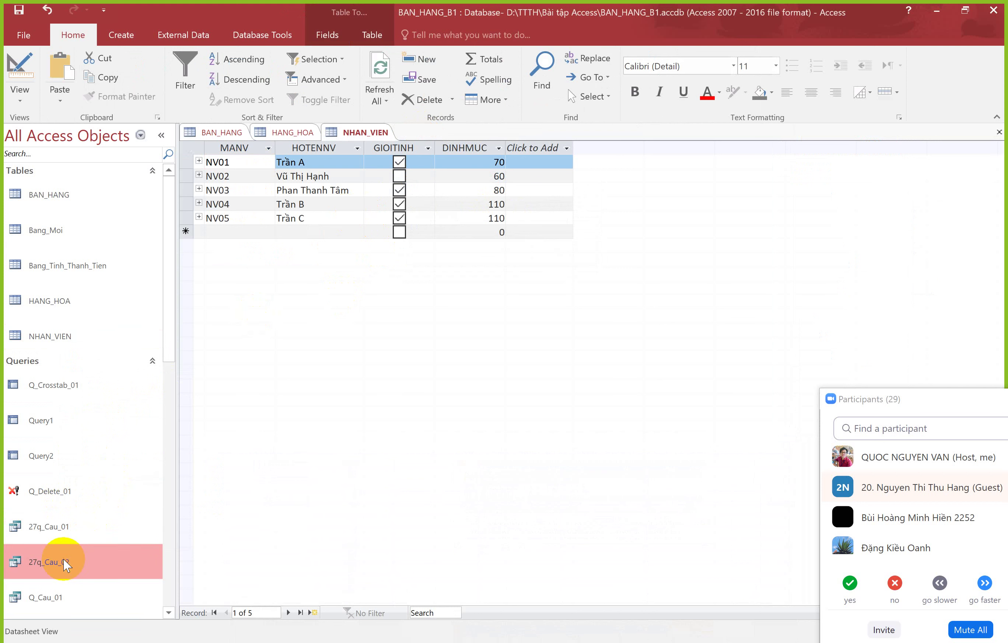
pyautogui.doubleClick(99, 550)
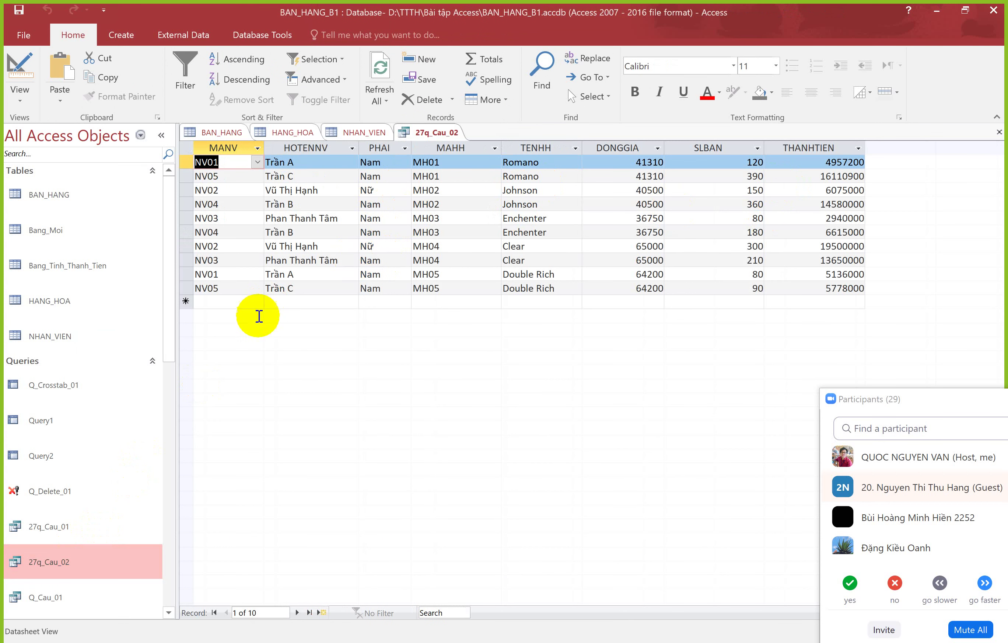
# Open 27q_Cau_02 in Design view, set the HOTENNV criterion to Like "Nguyễn*" and run the query
pyautogui.rightClick(433, 139)
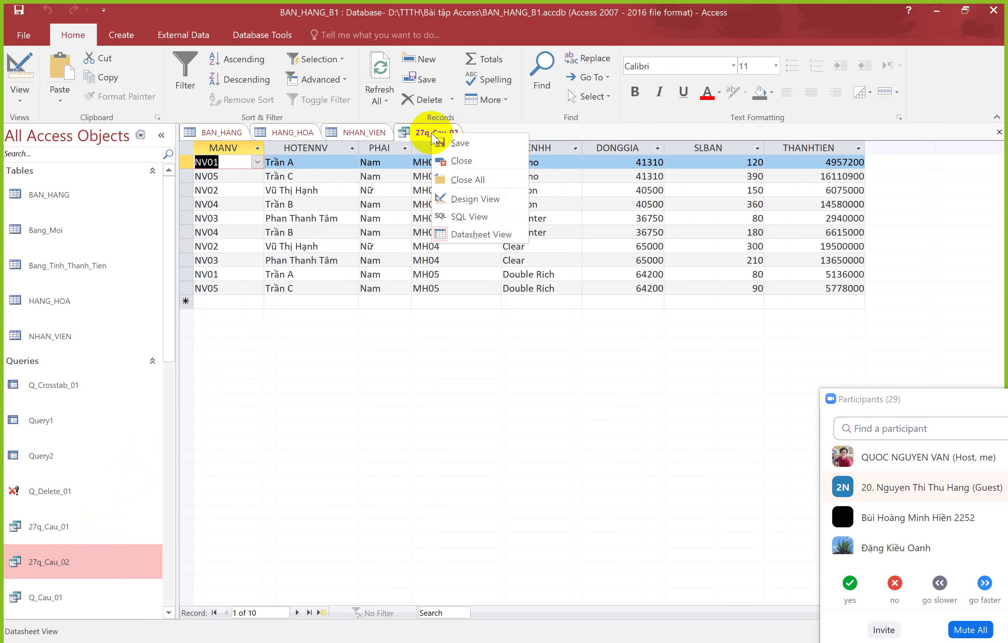
pyautogui.click(470, 199)
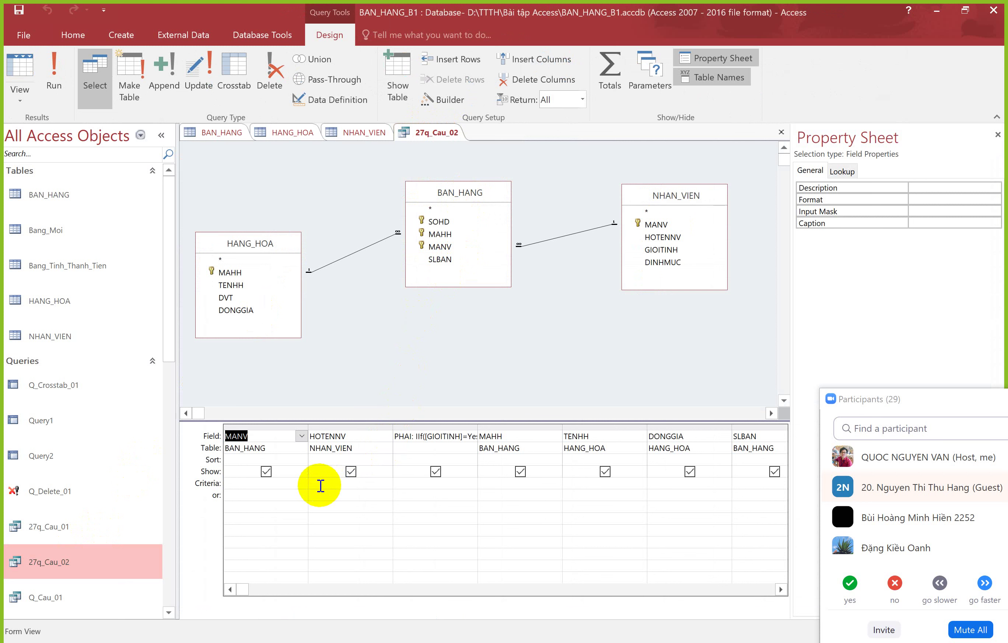
pyautogui.click(322, 484)
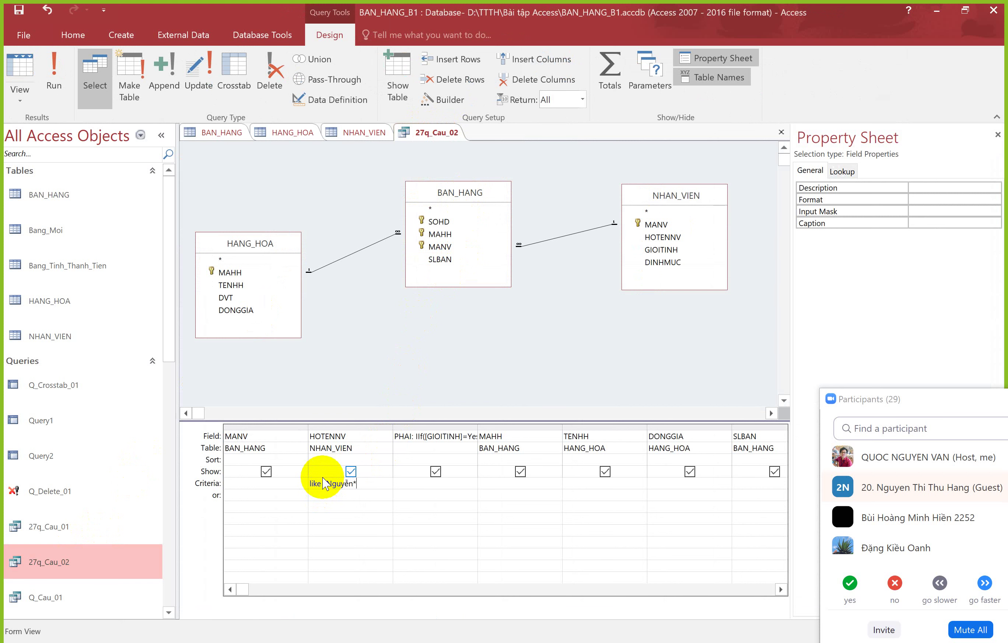
pyautogui.press('Return')
pyautogui.click(369, 483)
pyautogui.click(54, 75)
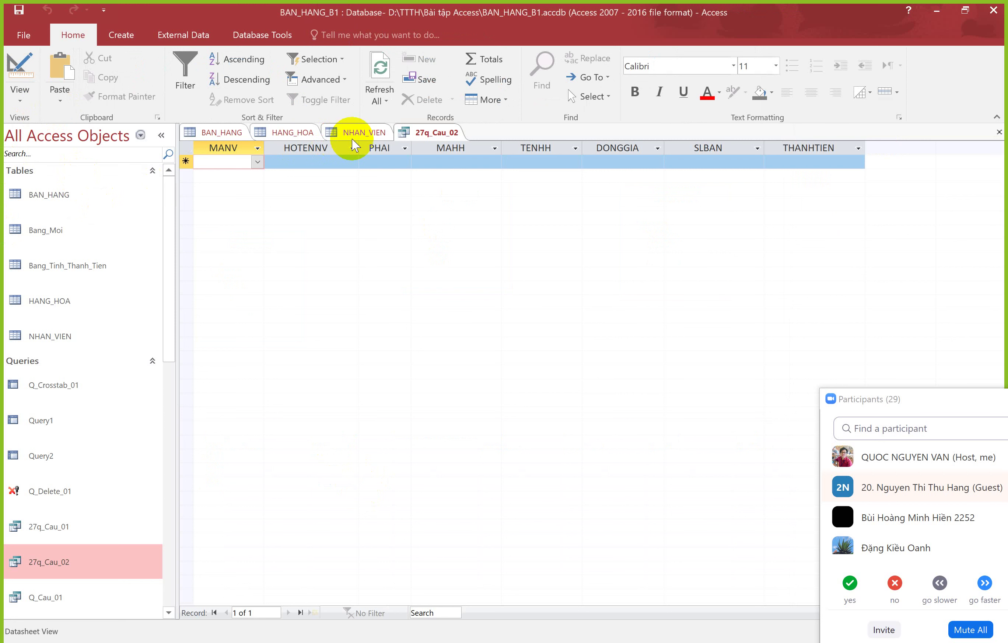
# Change the surname of employee NV01 to Nguyễn in the NHAN_VIEN table, save it and refresh the 27q_Cau_02 results
pyautogui.click(366, 133)
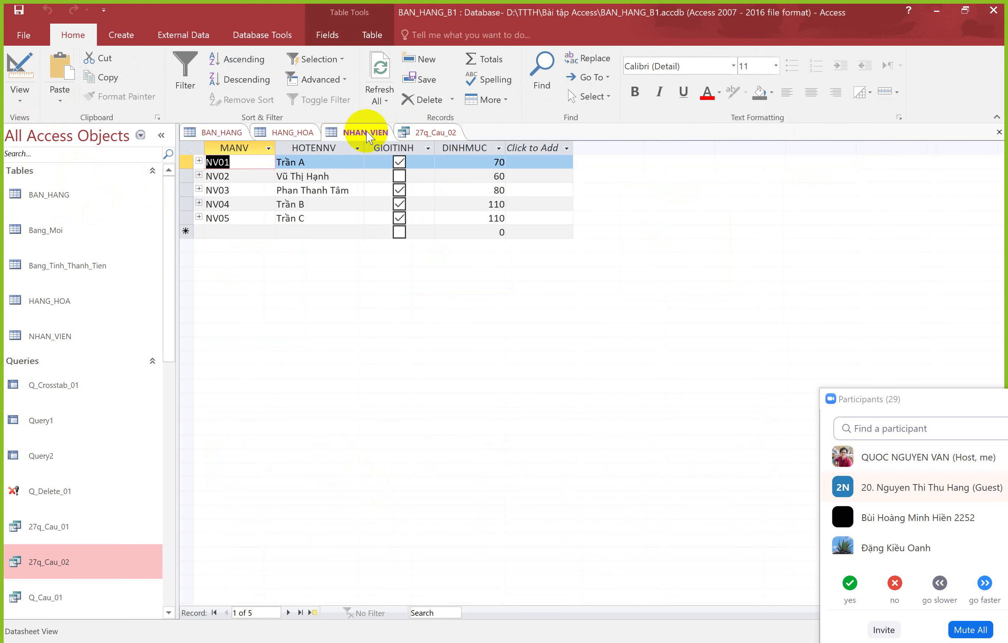
pyautogui.doubleClick(296, 162)
pyautogui.write('Nguyênx')
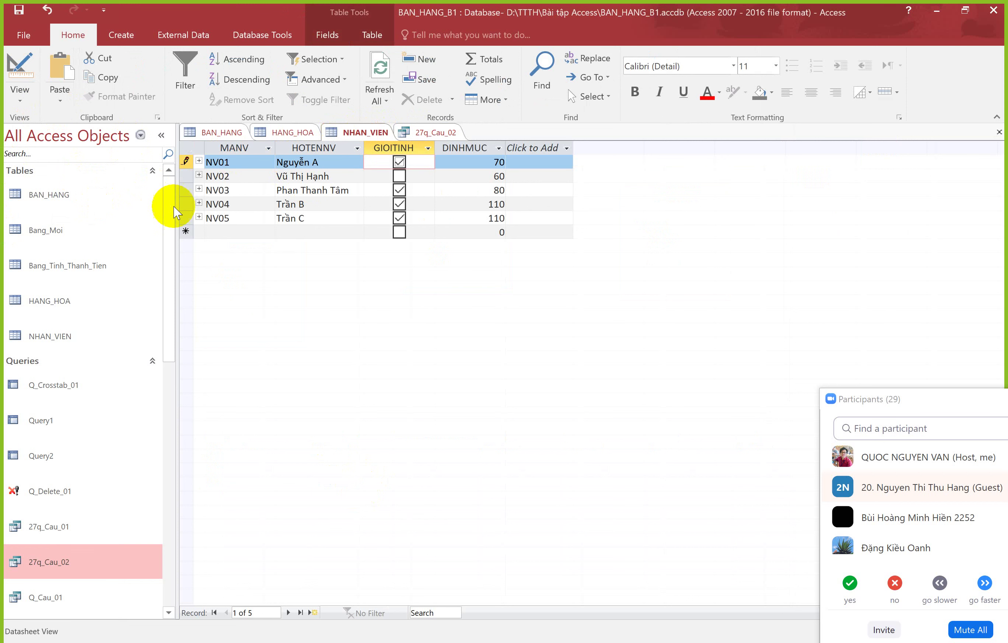
pyautogui.rightClick(360, 132)
pyautogui.click(379, 142)
pyautogui.click(428, 133)
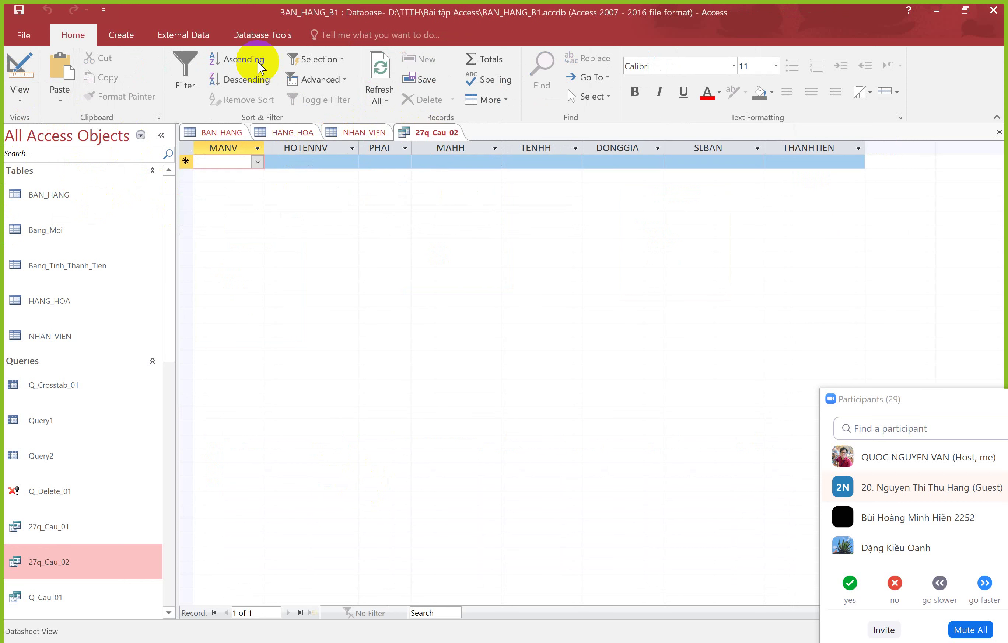
pyautogui.click(380, 77)
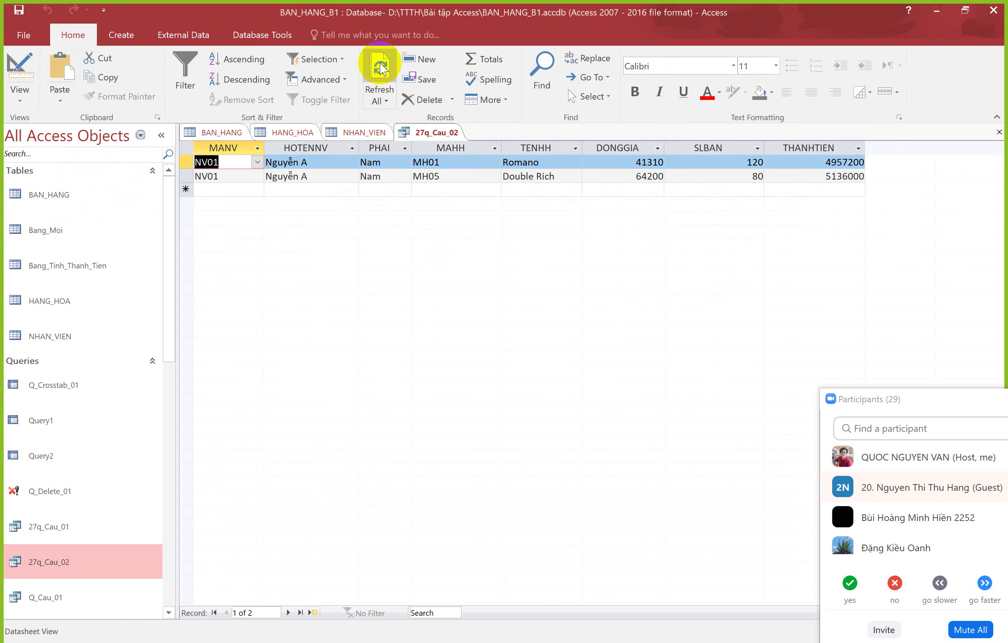
# Switch to the exercise PDF in Chrome and read the task 2 sample table and the task 3 requirements on page 2
pyautogui.hotkey('alt', 'Tab')
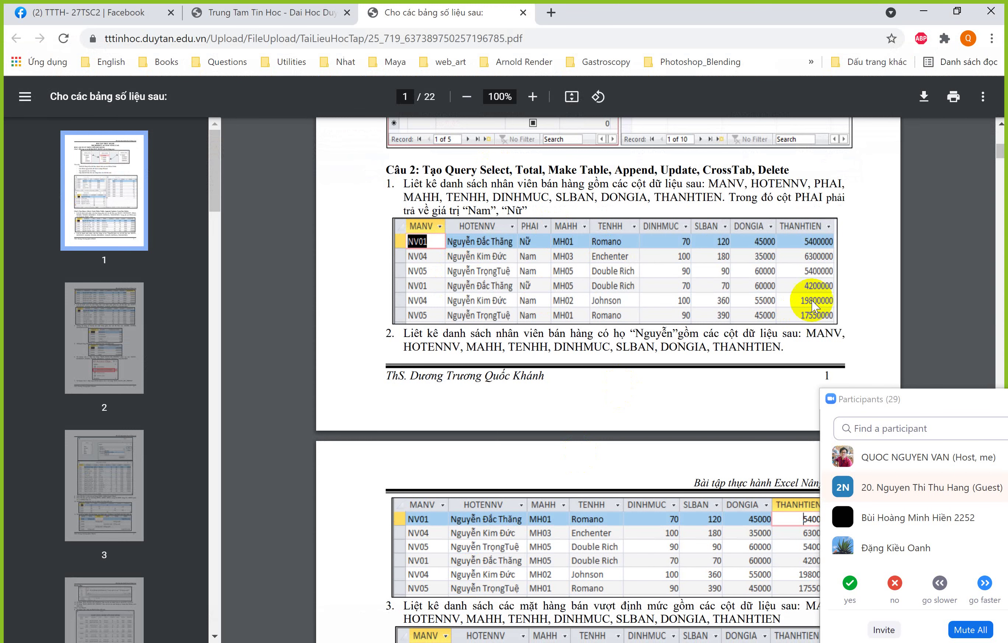
pyautogui.scroll(-5, 626, 260)
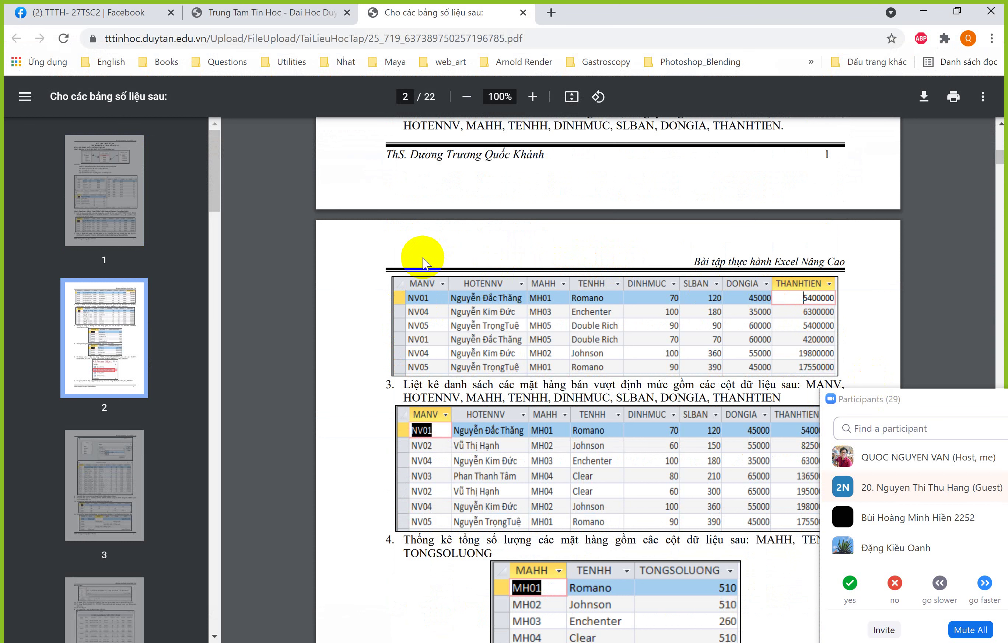
pyautogui.scroll(-2, 424, 260)
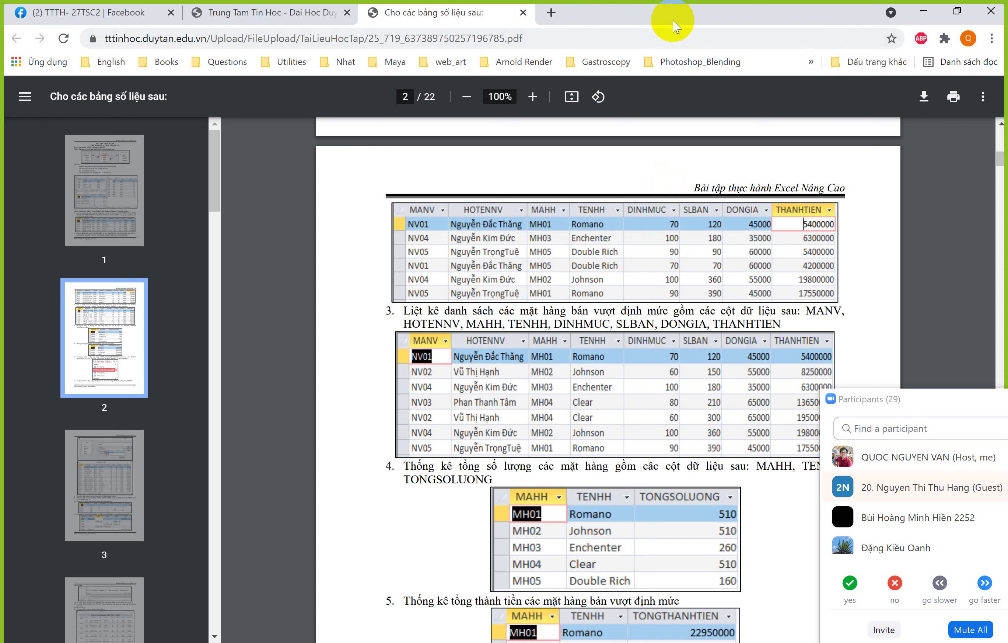
# Open the Zoom meeting chat, read the private message and minimize the chat window
pyautogui.moveTo(673, 19)
pyautogui.click(801, 34)
pyautogui.click(810, 55)
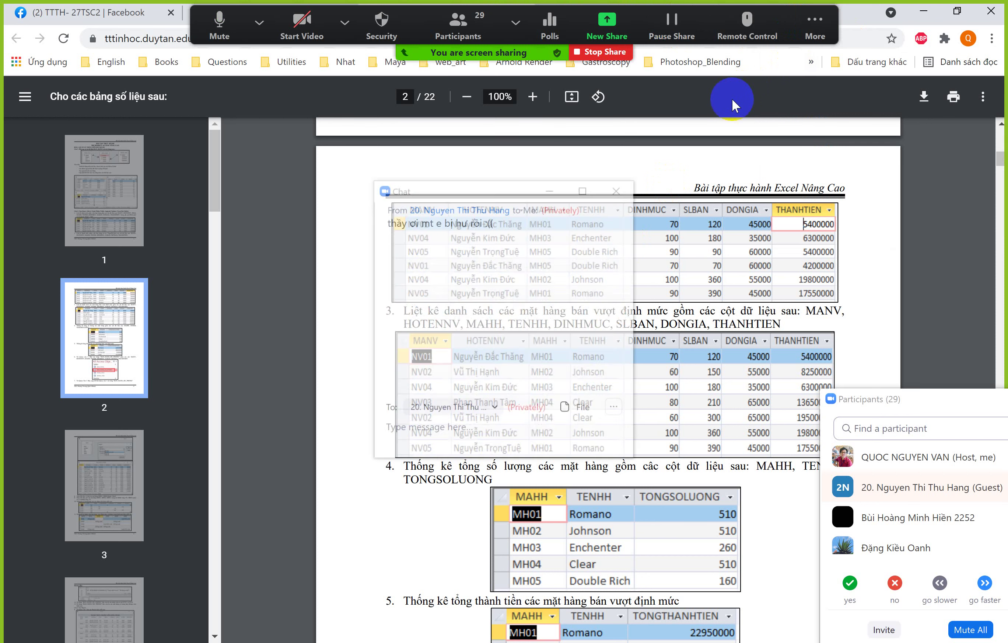
pyautogui.moveTo(478, 189); pyautogui.dragTo(94, 344)
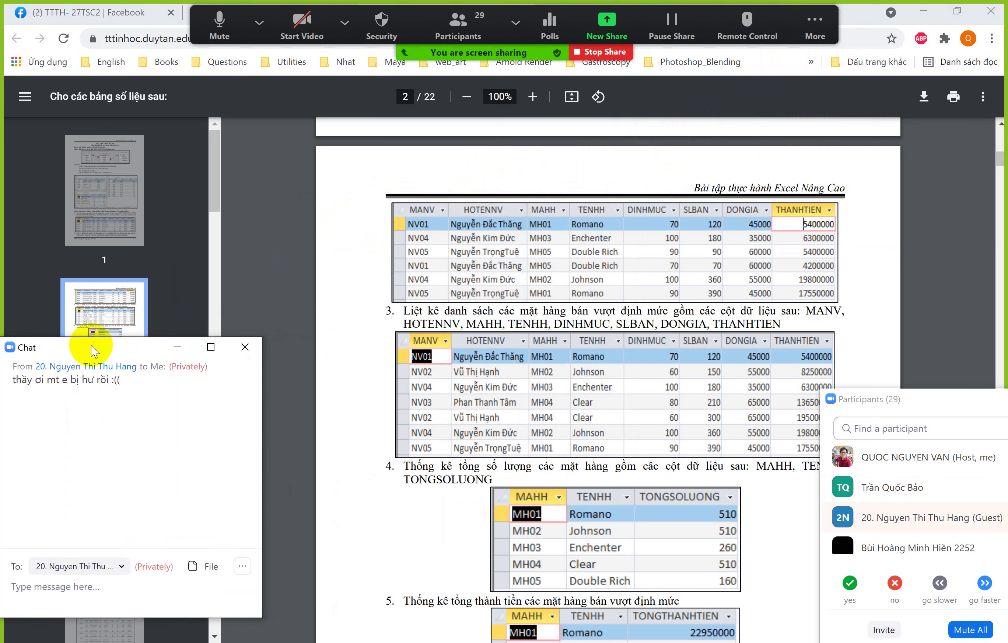
pyautogui.click(176, 344)
# Switch back to Access, reopen 27q_Cau_02 in Design view and examine the THANHTIEN expression in the Zoom box
pyautogui.moveTo(378, 642)
pyautogui.click(304, 641)
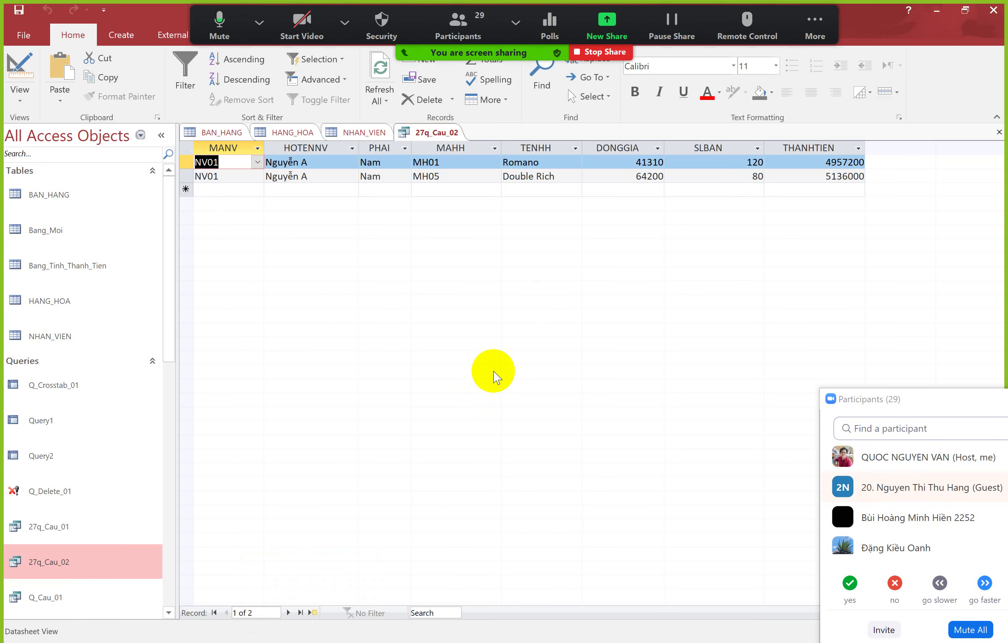
pyautogui.rightClick(437, 133)
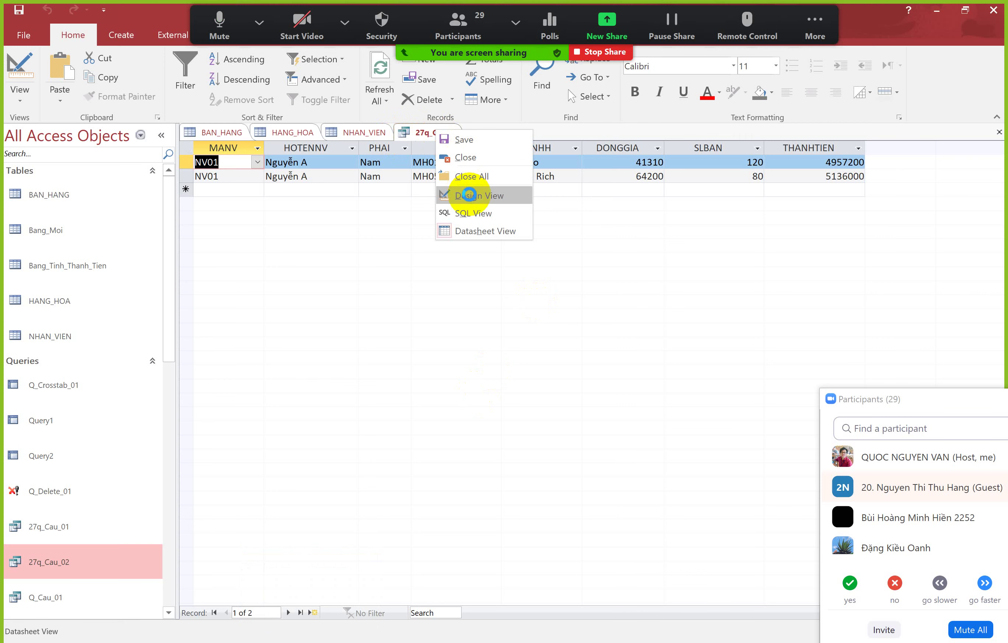
pyautogui.click(467, 193)
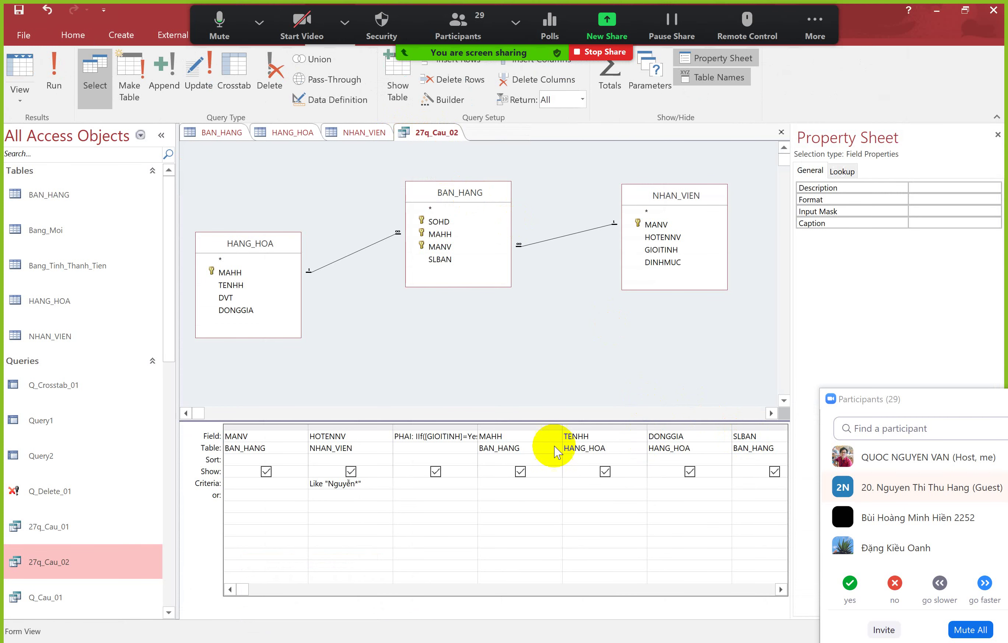
pyautogui.click(437, 436)
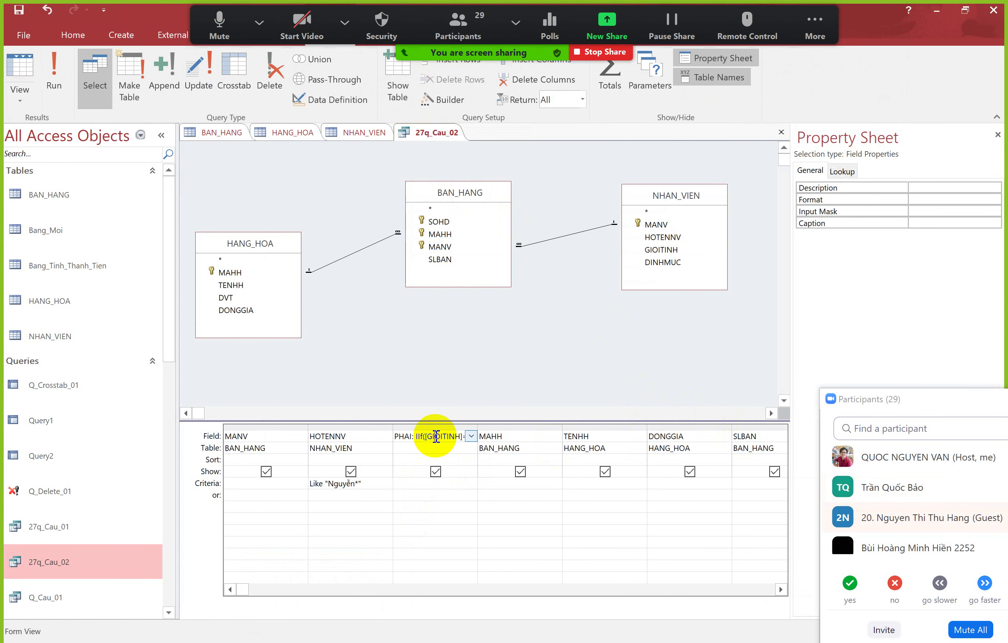
pyautogui.moveTo(242, 590); pyautogui.dragTo(449, 591)
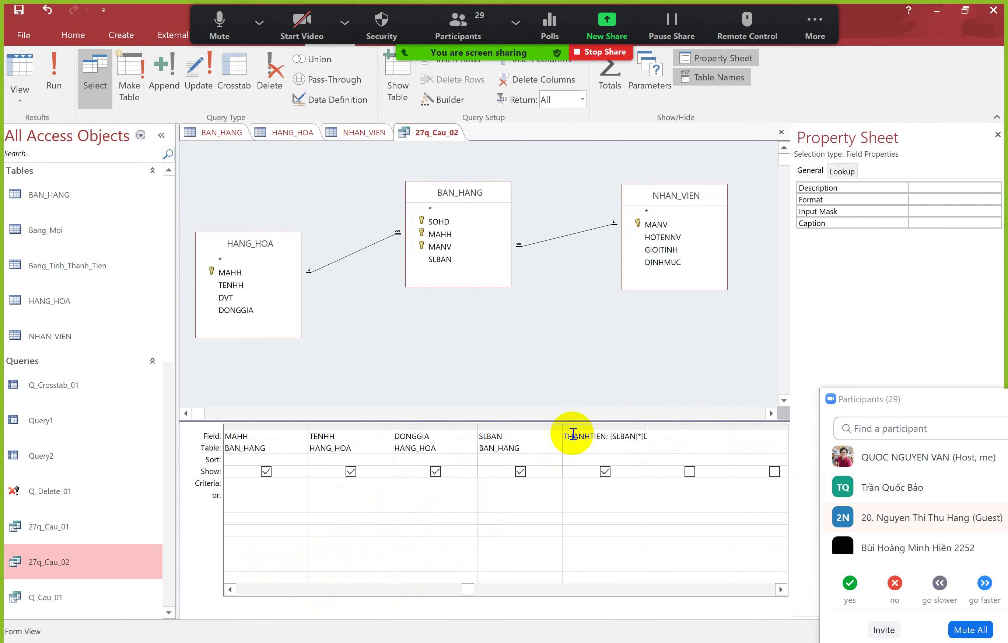
pyautogui.click(574, 432)
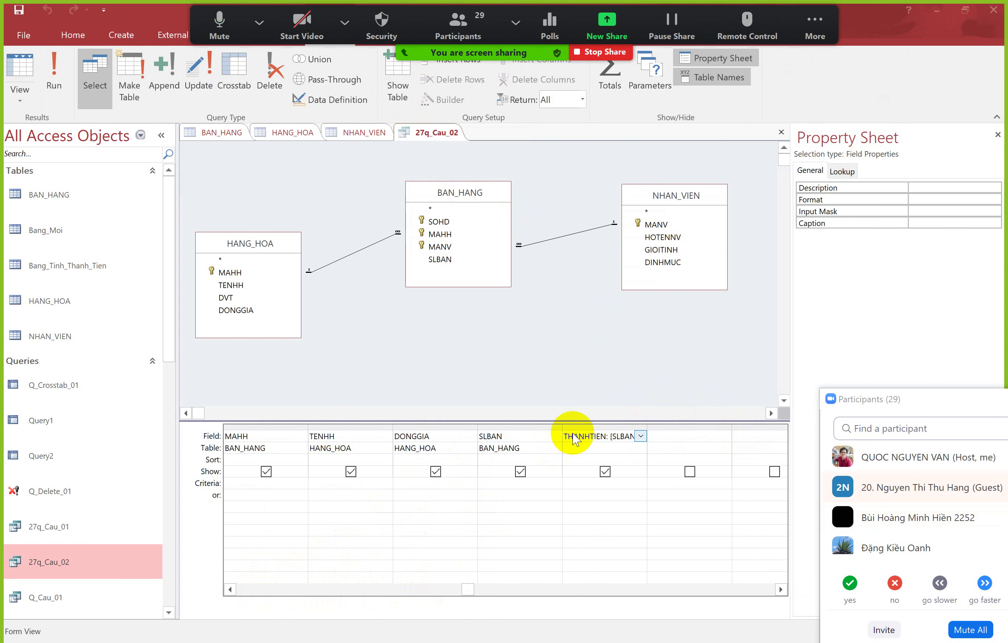
pyautogui.hotkey('shift', 'F2')
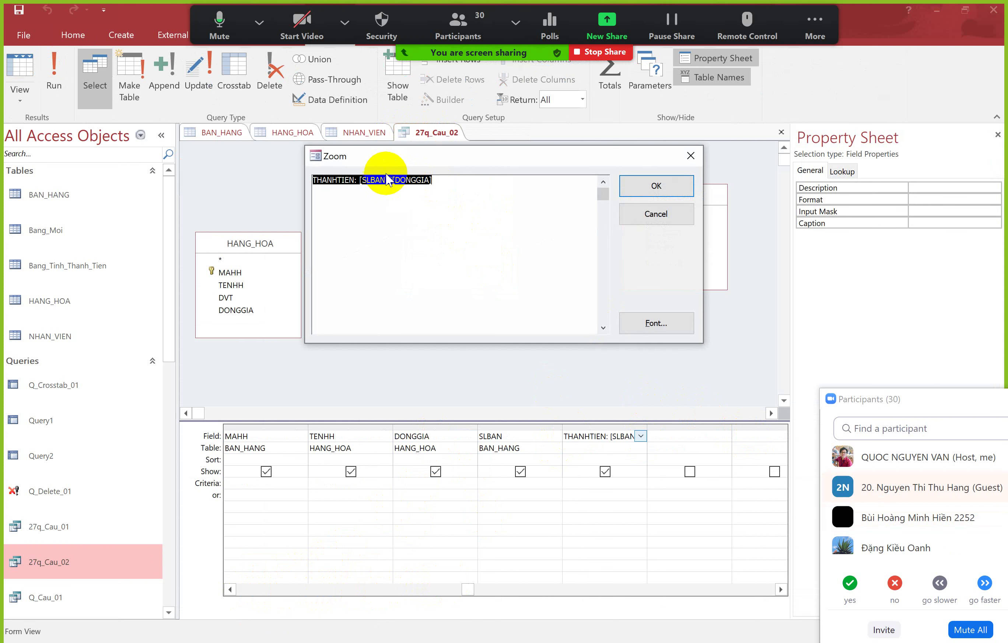
pyautogui.click(367, 181)
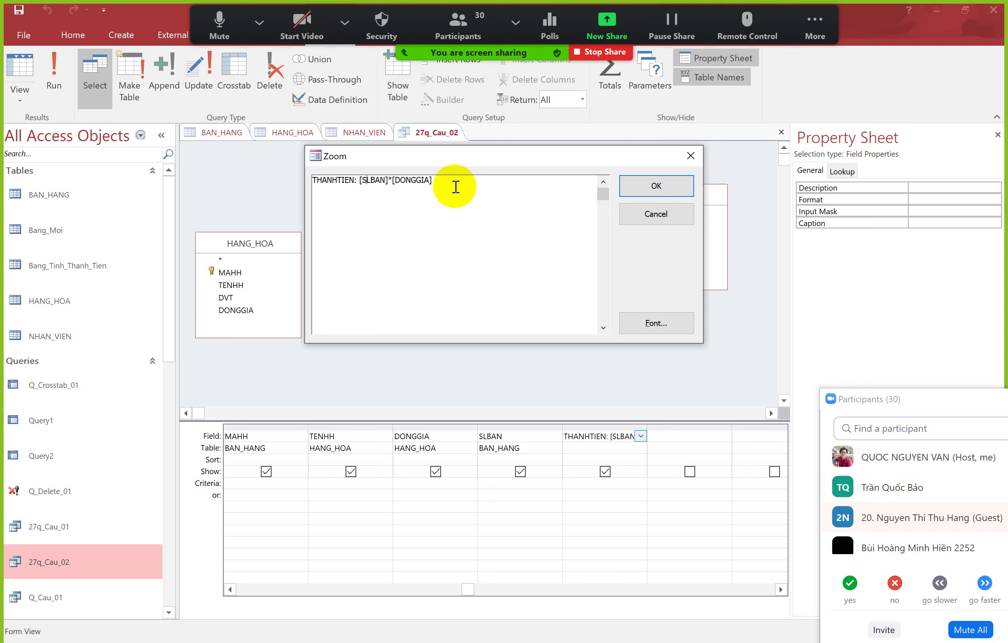
pyautogui.click(691, 155)
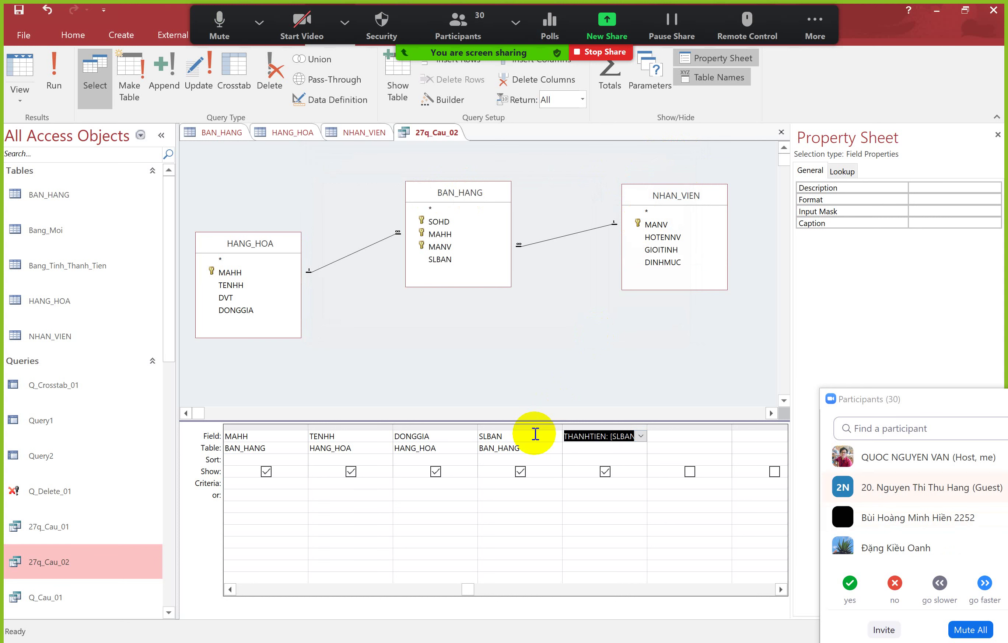
# Enlarge the PHAI expression in the Zoom box and examine its column alias and IIf function
pyautogui.moveTo(463, 591); pyautogui.dragTo(355, 581)
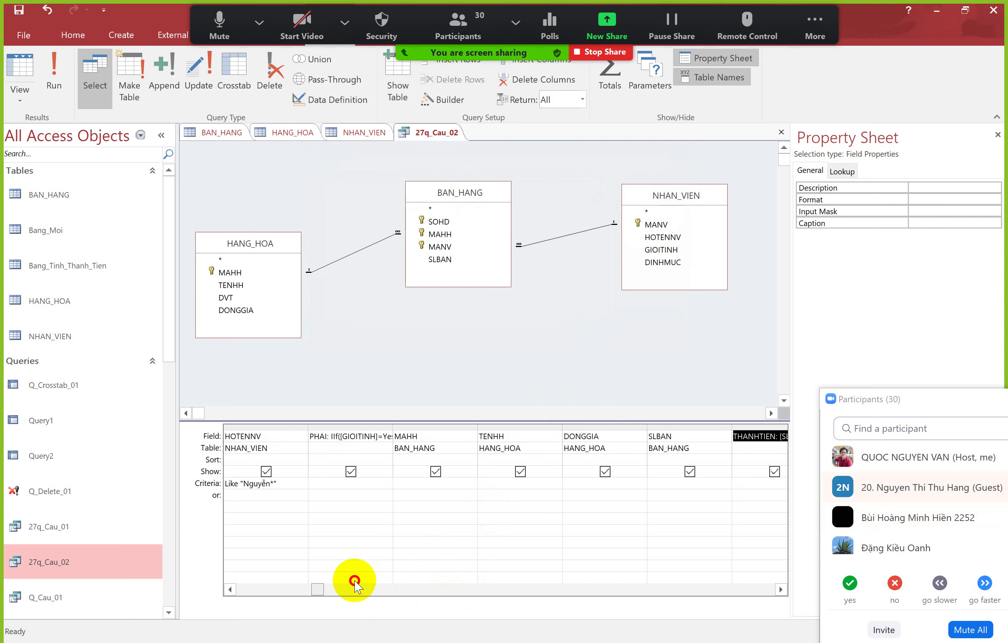
pyautogui.click(357, 436)
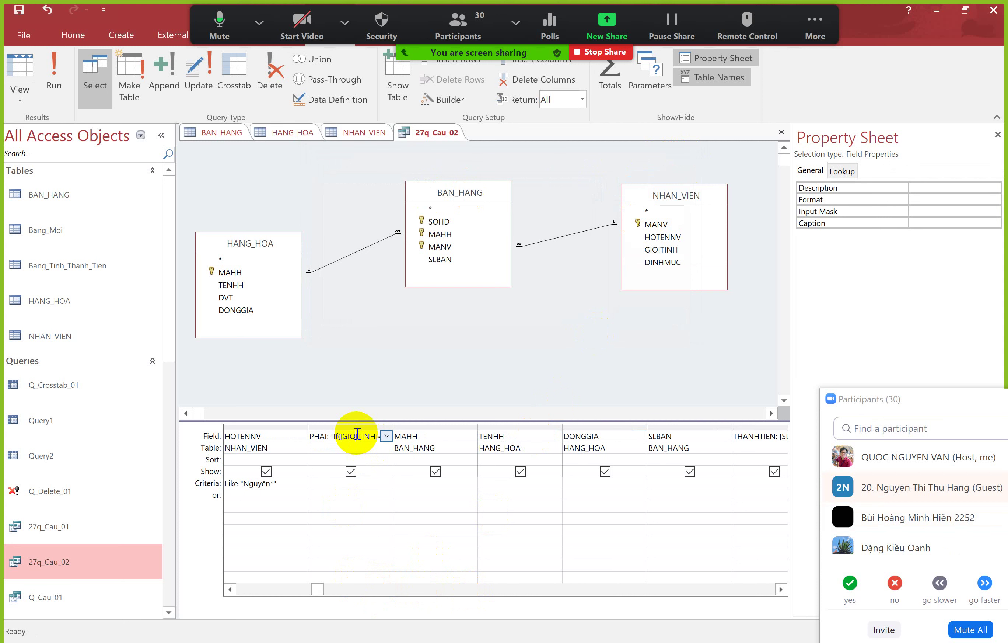
pyautogui.hotkey('shift', 'F2')
pyautogui.click(332, 179)
pyautogui.moveTo(332, 180); pyautogui.dragTo(313, 180)
pyautogui.moveTo(372, 162); pyautogui.dragTo(380, 380)
pyautogui.click(374, 379)
pyautogui.click(379, 379)
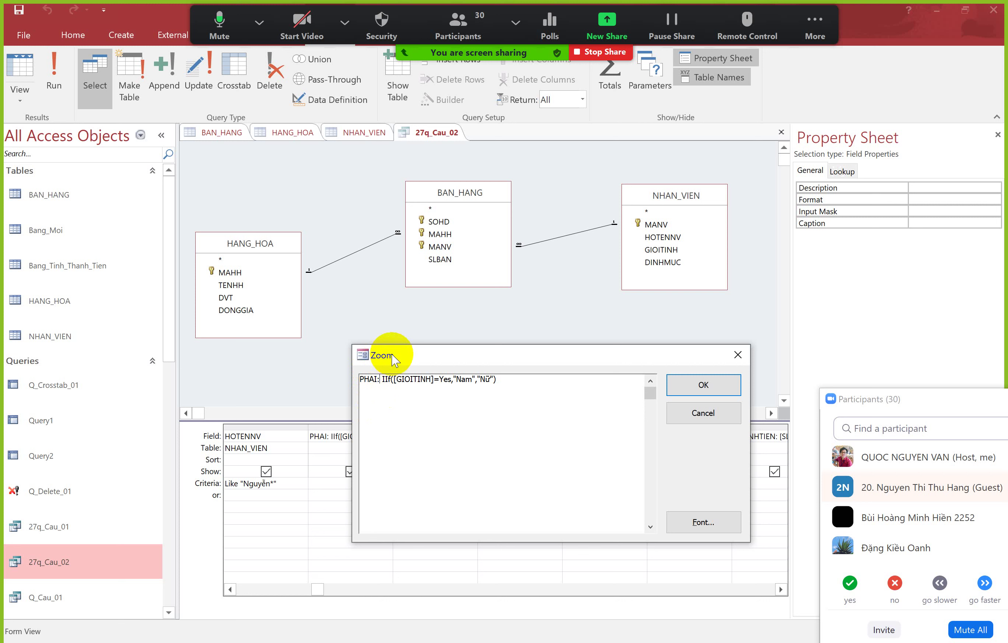
# Insert the illustrative text (Expresion_01) after the PHAI alias, remove it again and close the Zoom box
pyautogui.write('(Expresion')
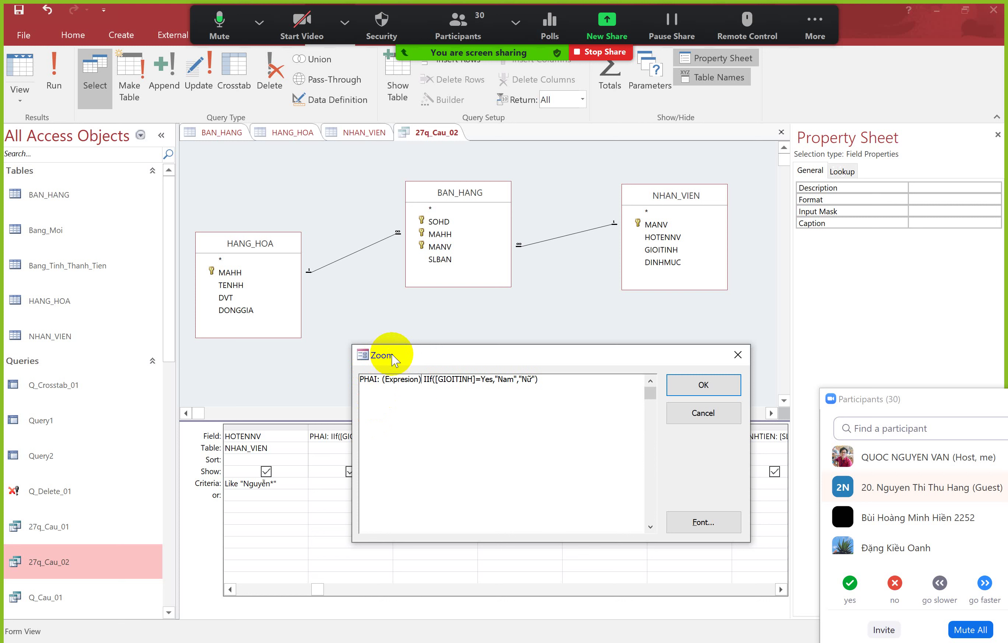
pyautogui.write('_01')
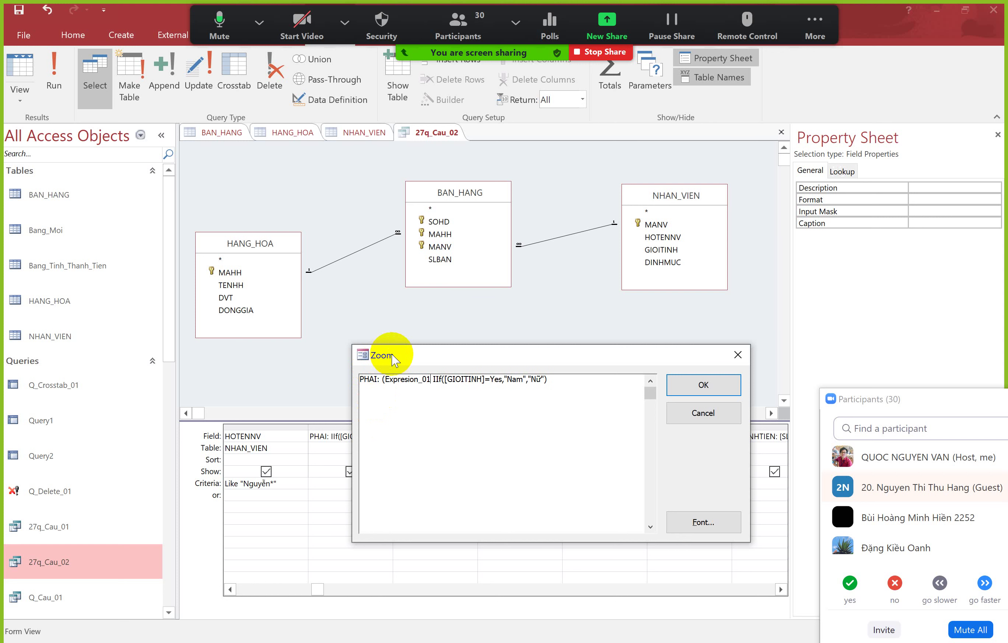
pyautogui.write(')')
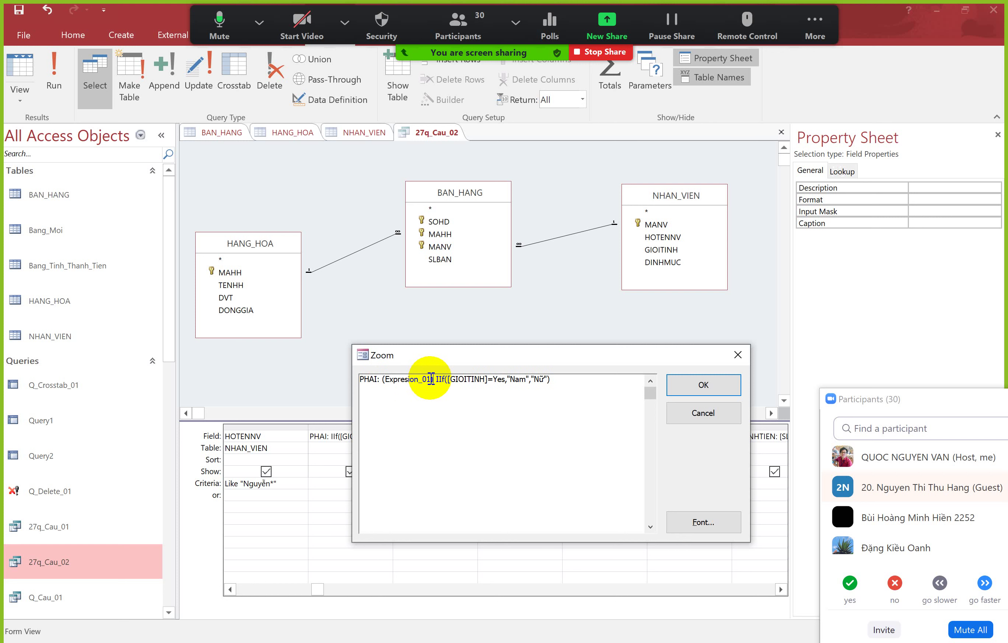
pyautogui.moveTo(432, 378); pyautogui.dragTo(380, 380)
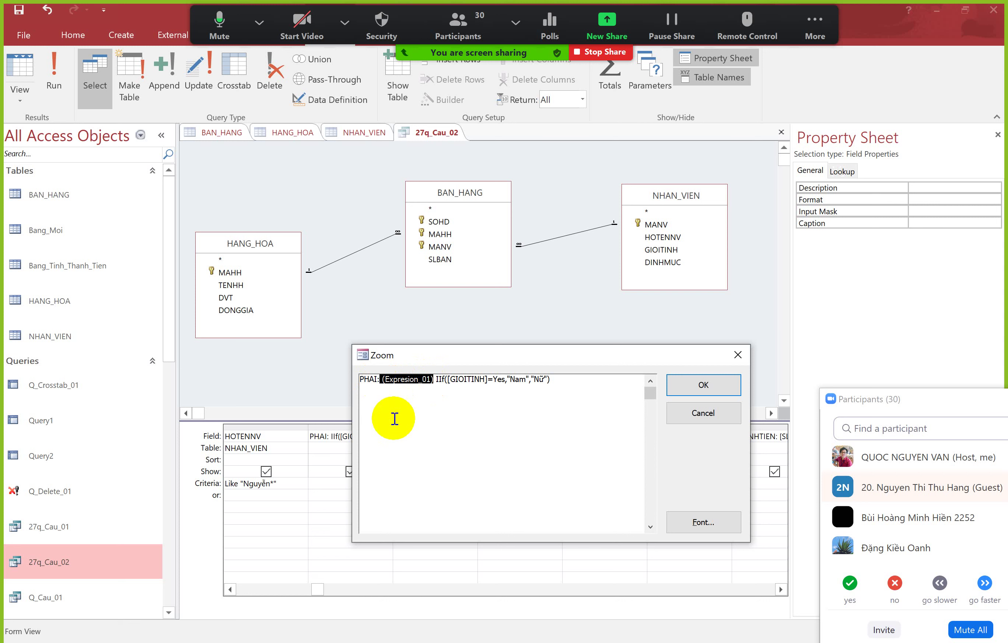
pyautogui.press('Delete')
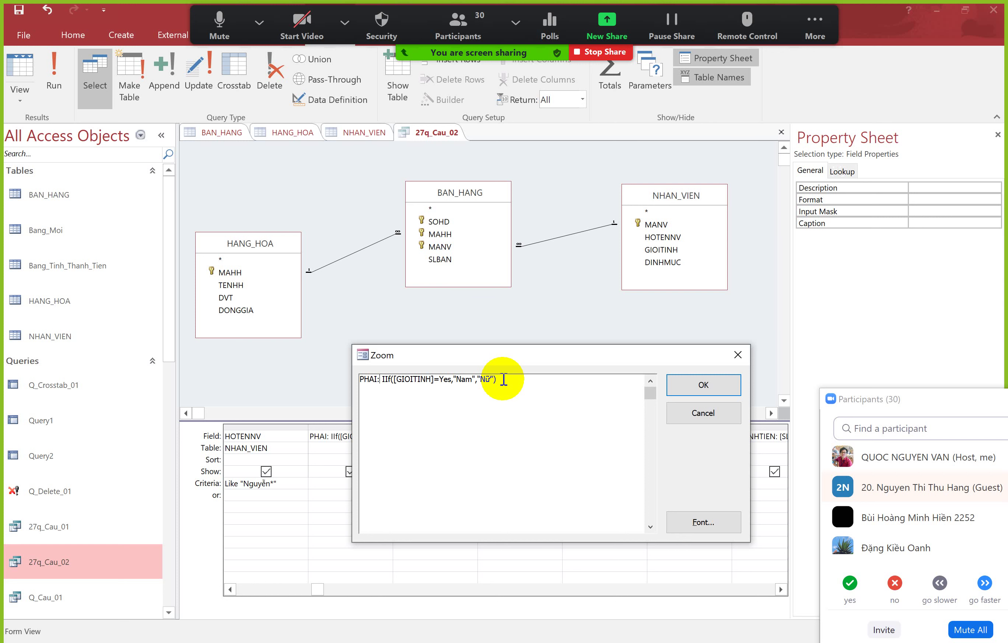
pyautogui.click(687, 389)
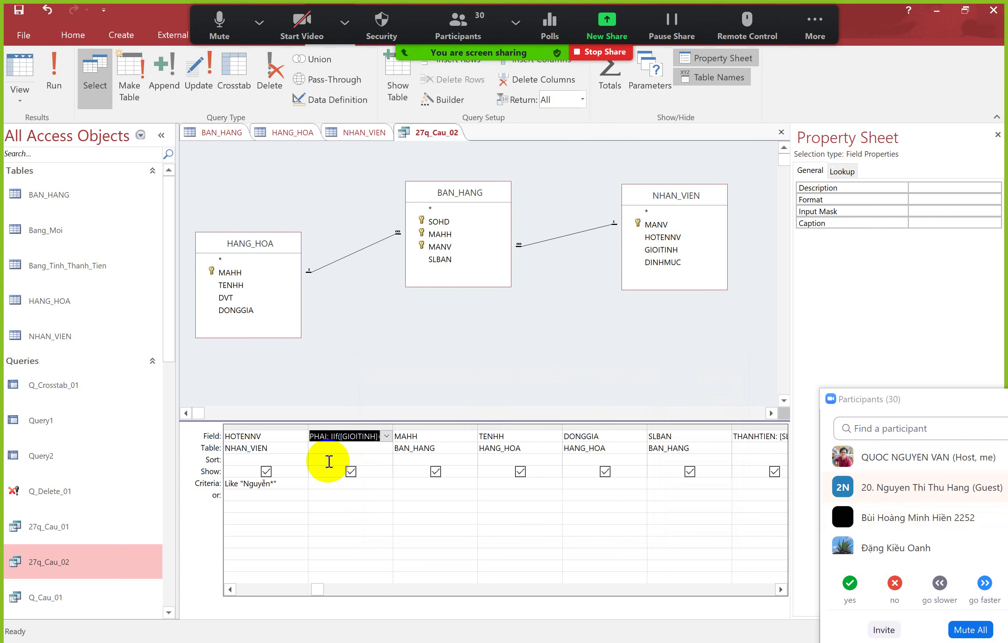
# Review the HOTENNV criterion, check the next tasks in the exercise PDF in Chrome and return to Access
pyautogui.click(287, 481)
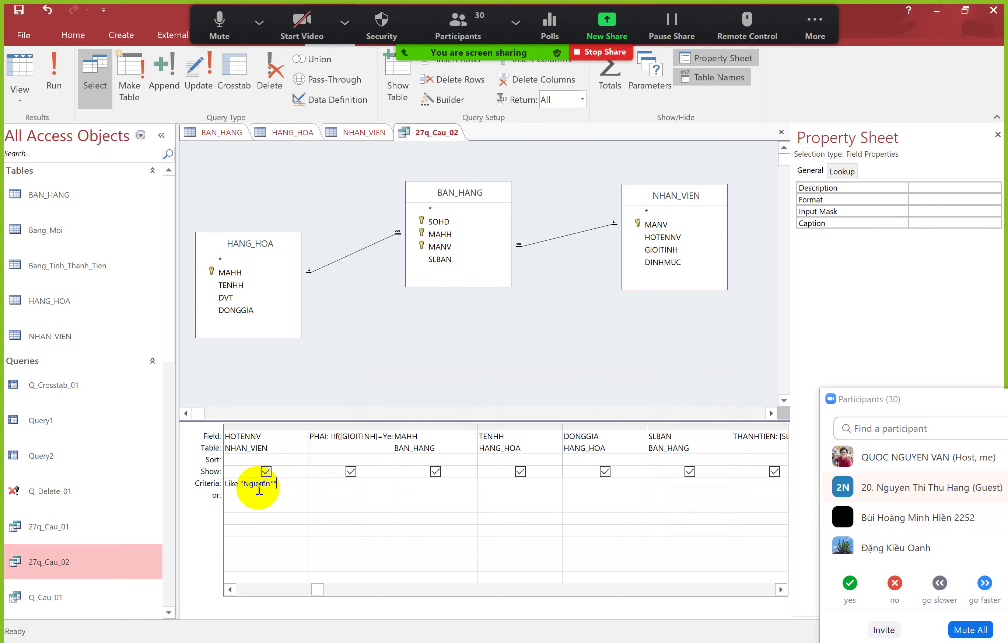
pyautogui.moveTo(234, 483); pyautogui.dragTo(292, 484)
pyautogui.click(287, 484)
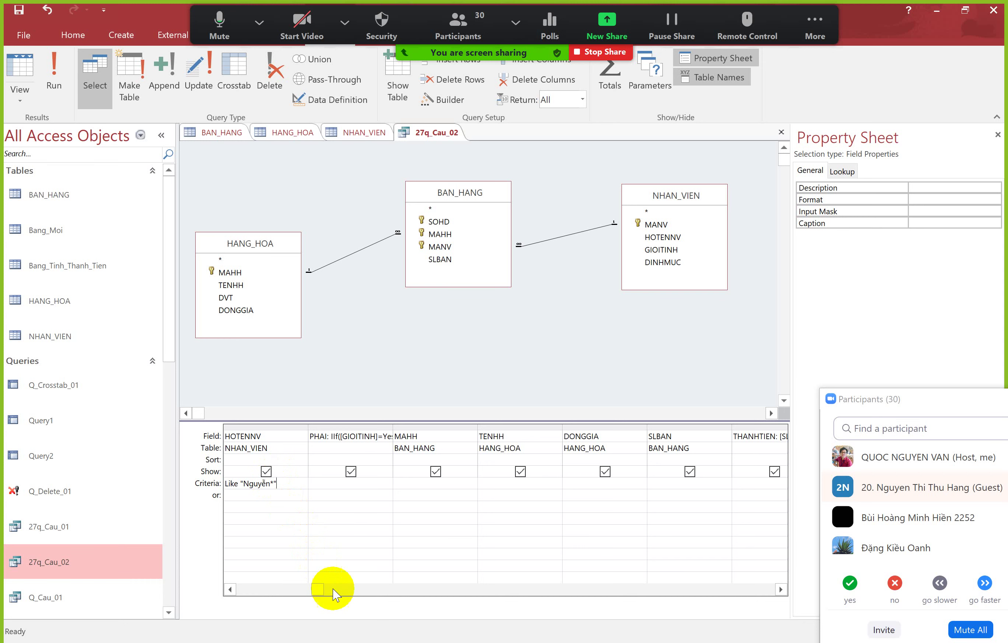
pyautogui.hotkey('alt', 'Tab')
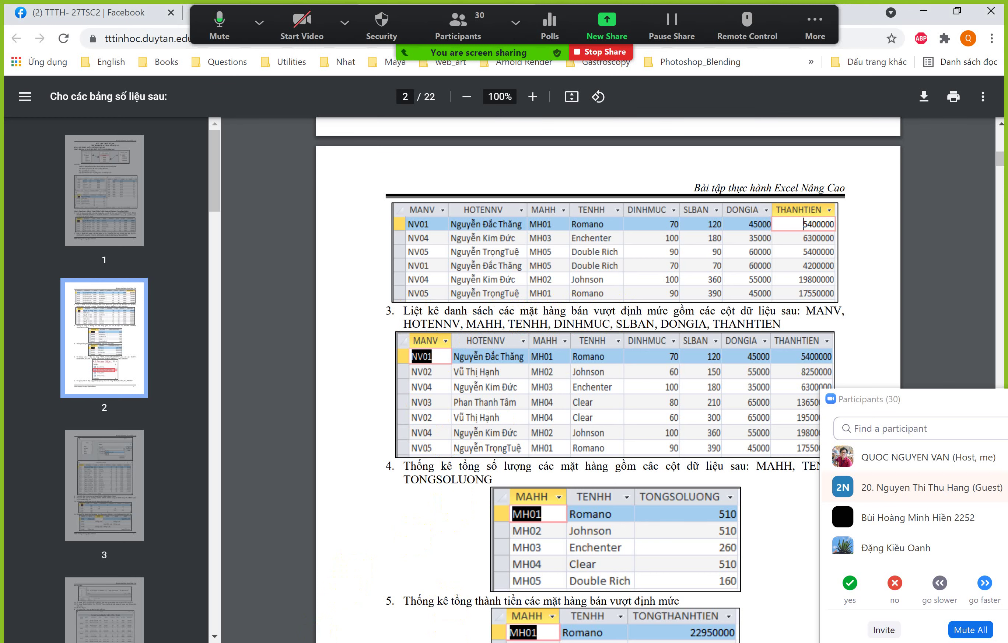
pyautogui.click(307, 640)
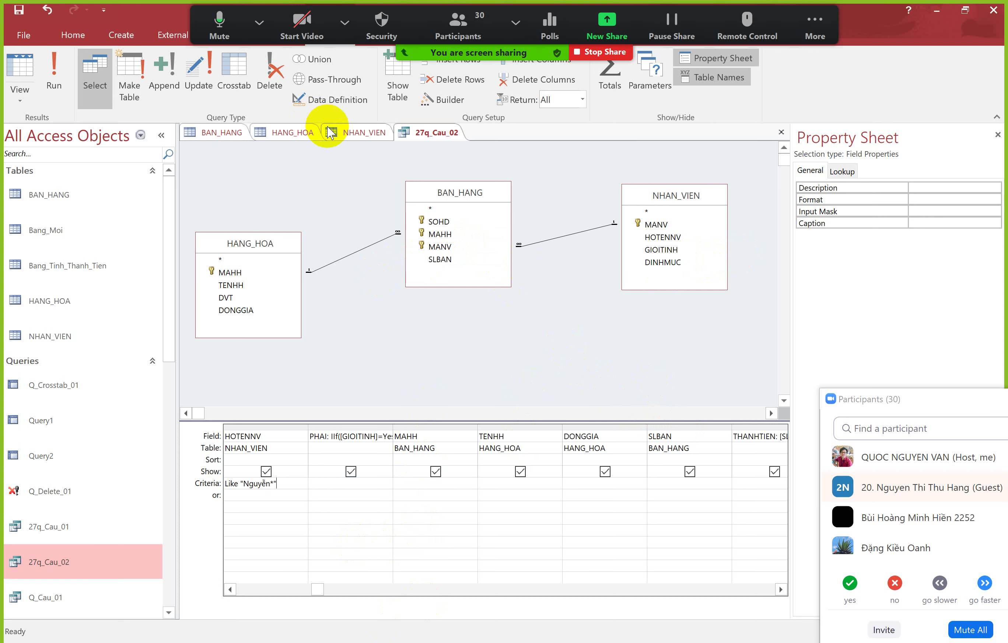
# Check the DINHMUC quotas in NHAN_VIEN, and in BAN_HANG set SLBAN to 50 for record X005, MH05, NV05
pyautogui.click(356, 134)
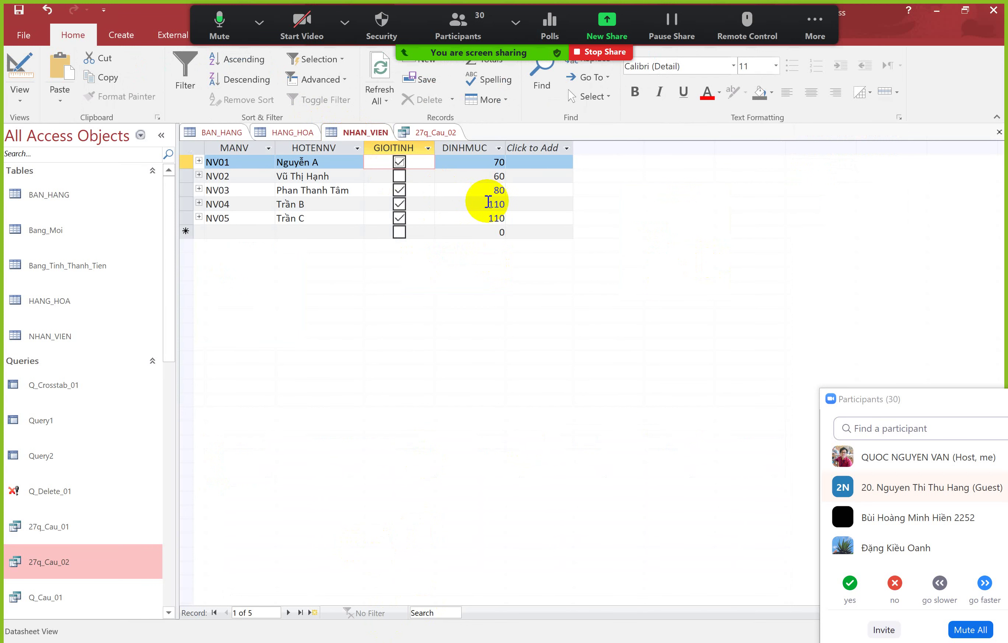
pyautogui.doubleClick(507, 203)
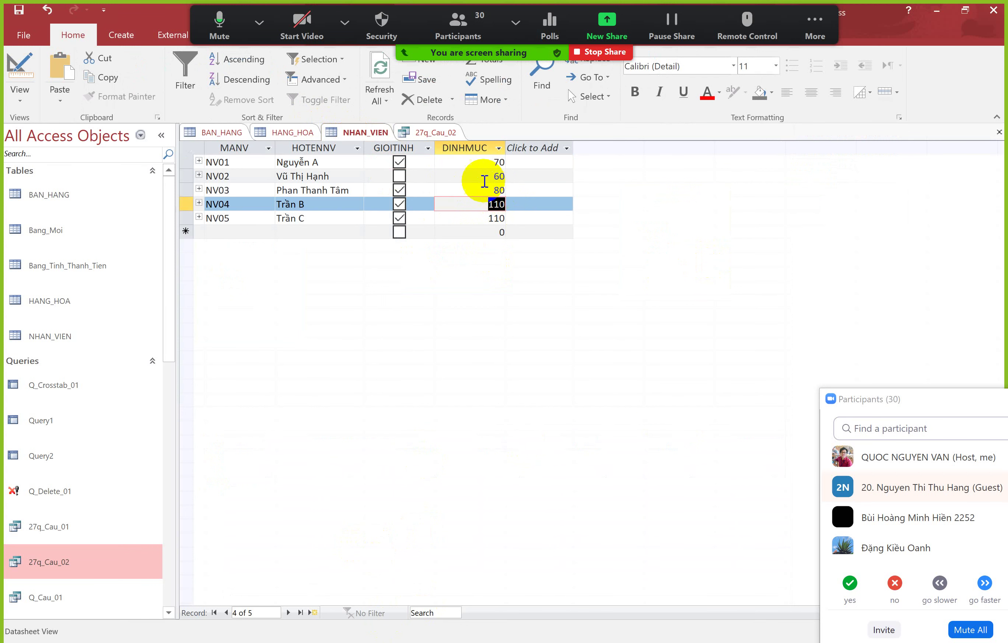
pyautogui.click(231, 135)
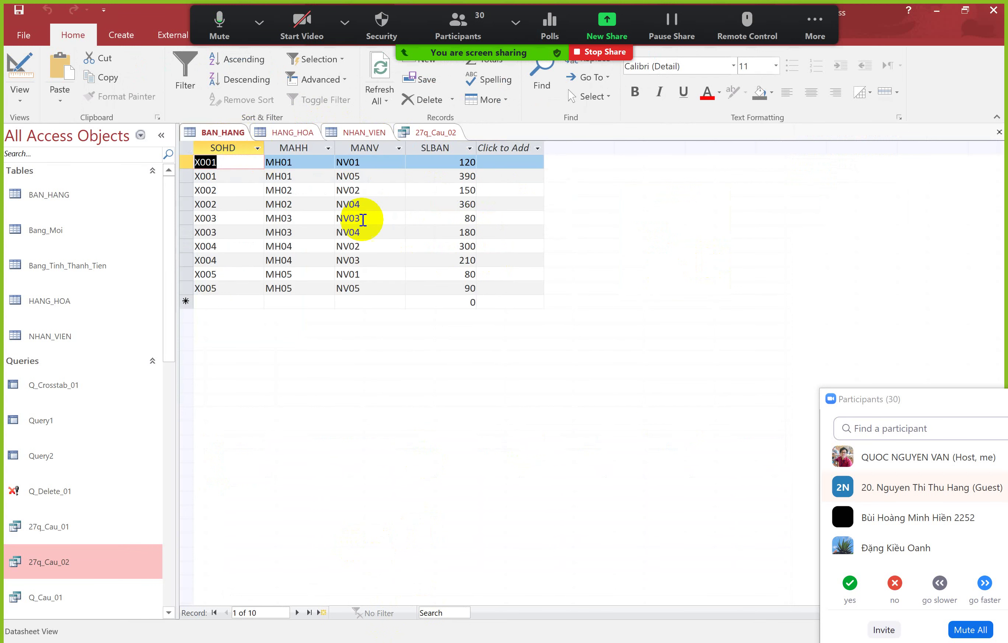
pyautogui.doubleClick(474, 162)
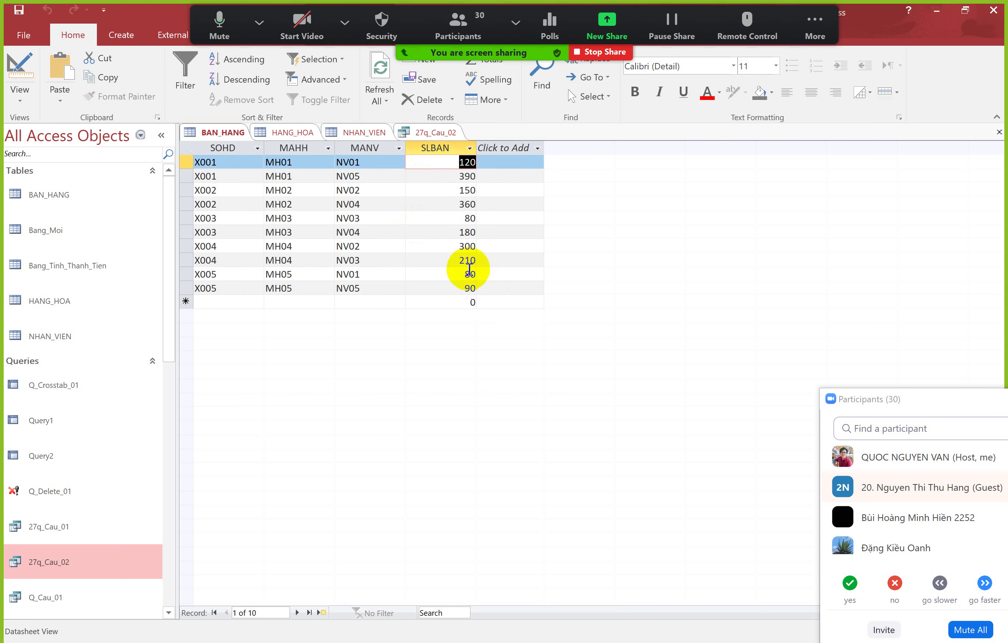
pyautogui.doubleClick(466, 287)
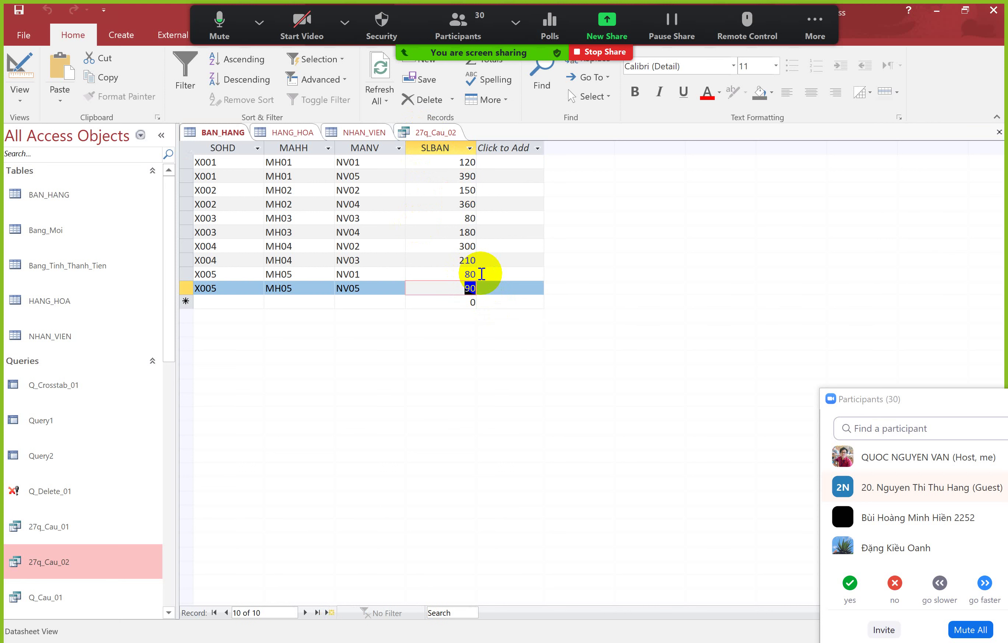
pyautogui.write('50')
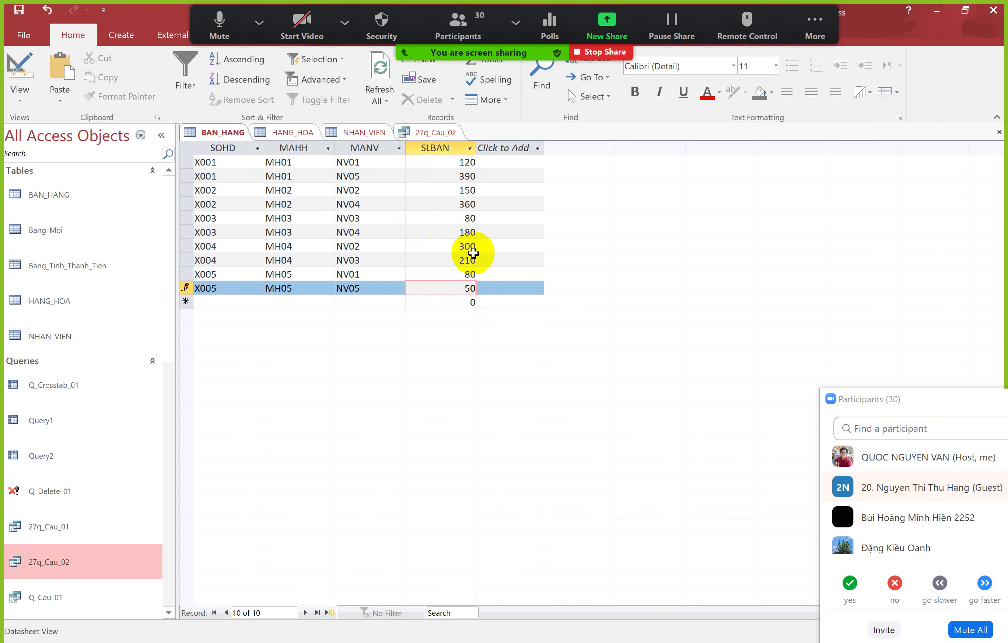
pyautogui.press('Return')
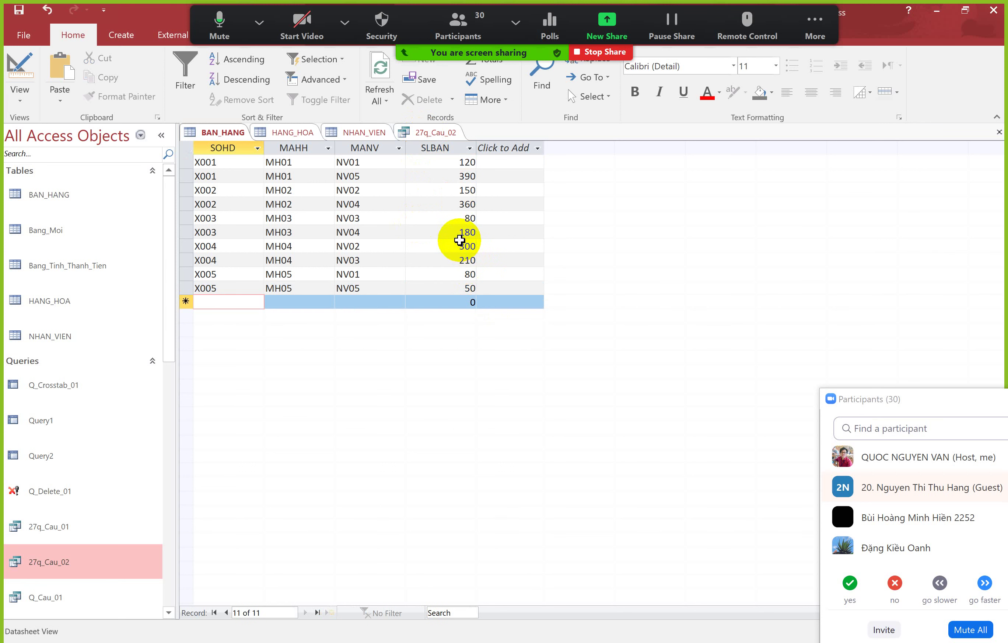
# Set SLBAN to 35 for record X004, MH04, NV02 in BAN_HANG
pyautogui.click(461, 240)
pyautogui.doubleClick(481, 245)
pyautogui.write('3')
pyautogui.press('Return')
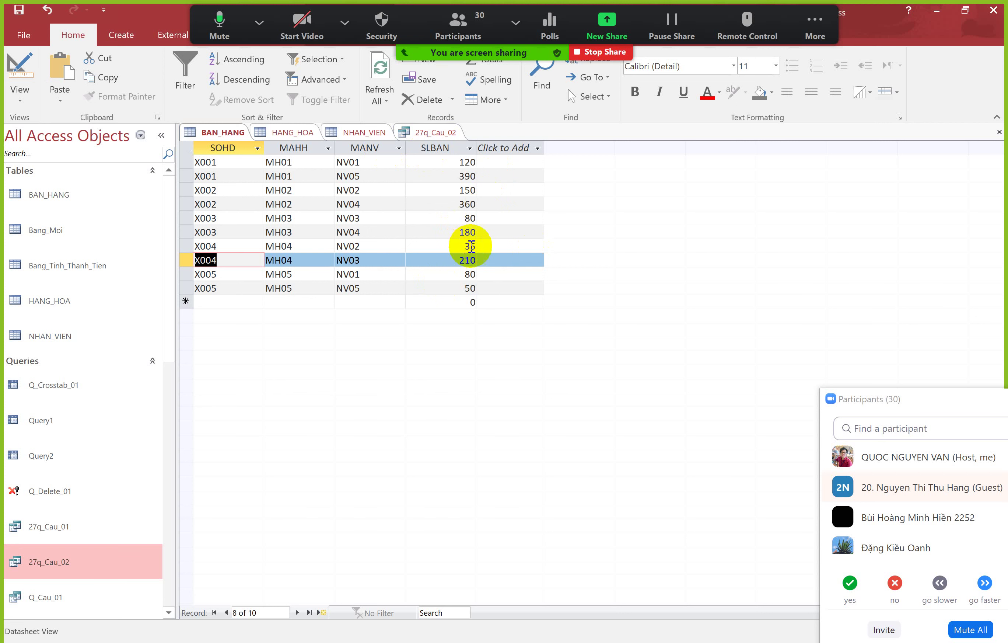
# Close the 27q_Cau_02 query and save its design changes
pyautogui.click(438, 133)
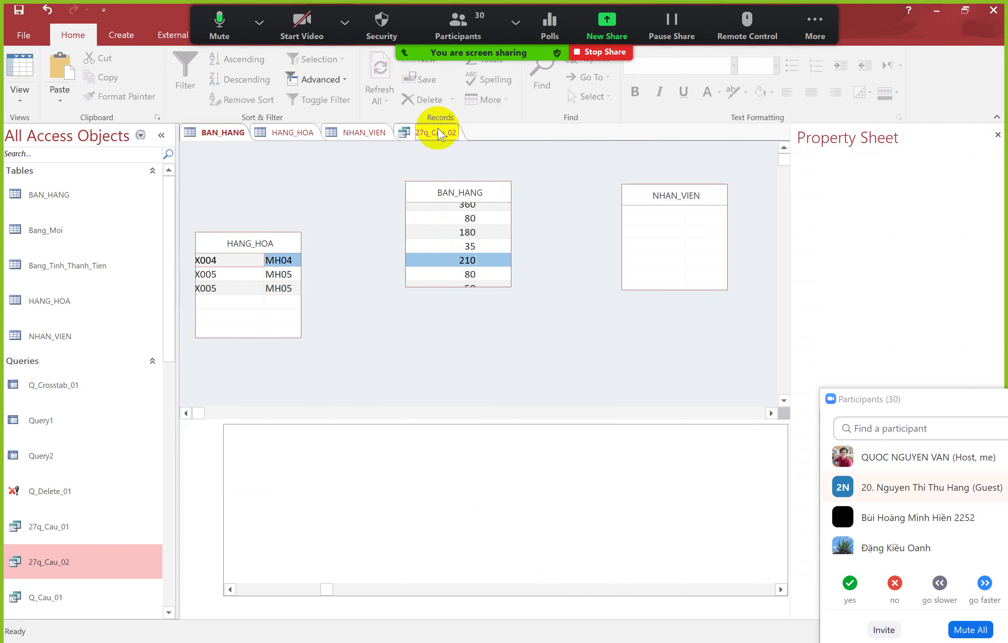
pyautogui.rightClick(439, 137)
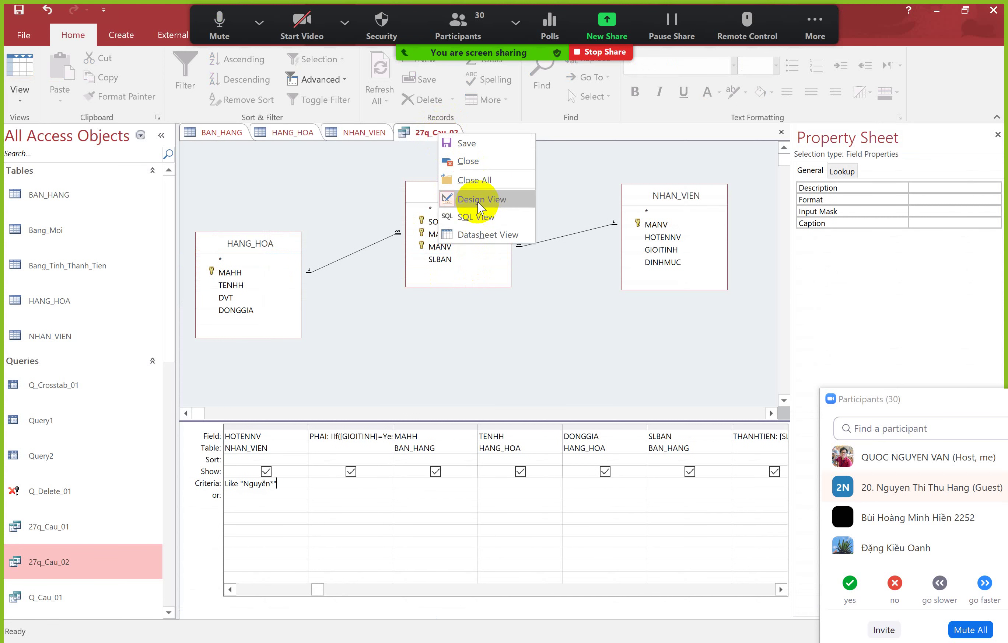
pyautogui.click(453, 160)
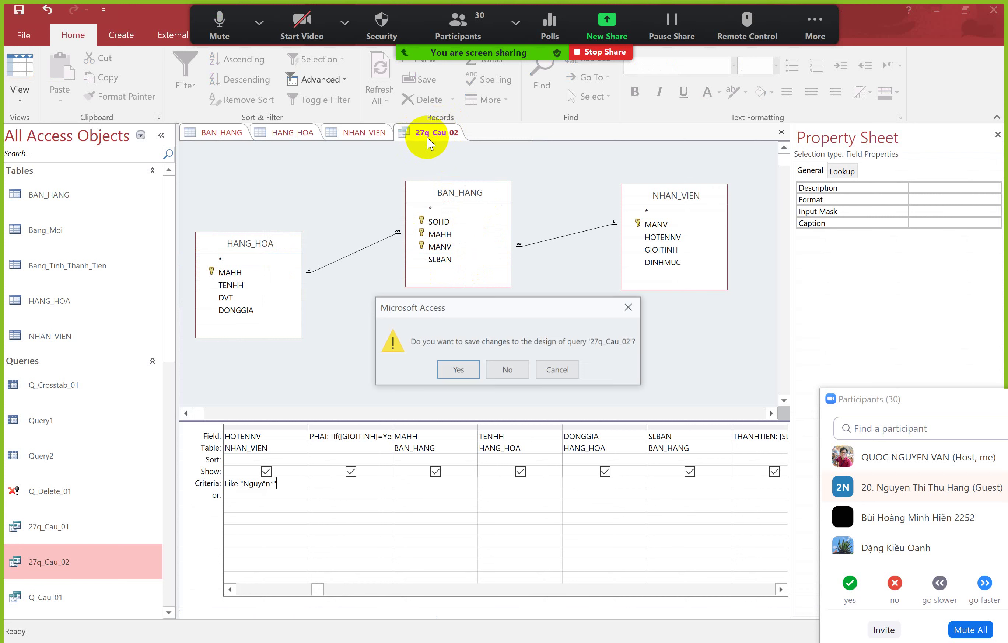
pyautogui.click(457, 368)
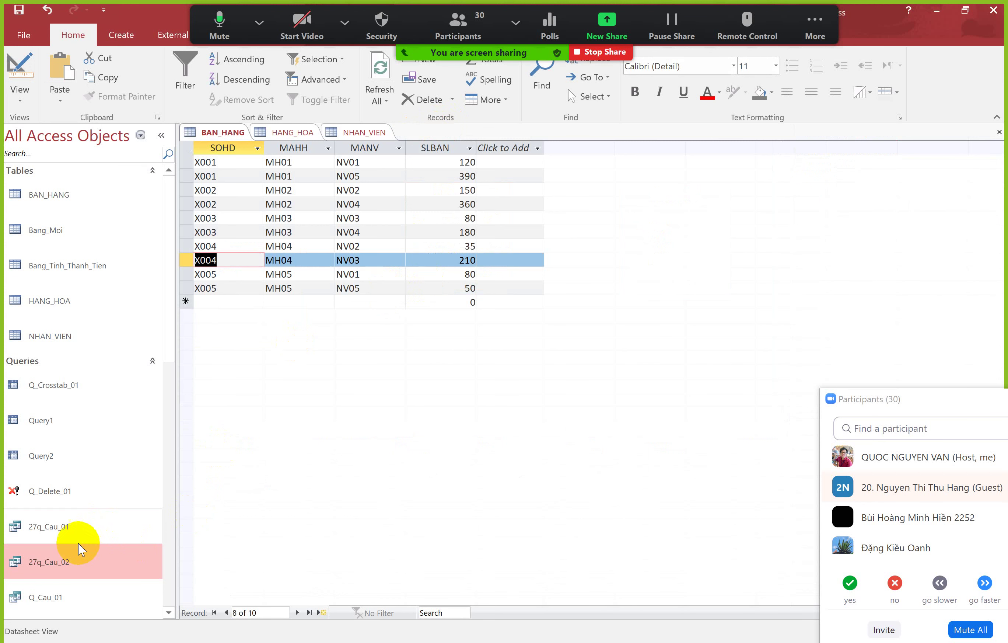
# Duplicate the query 27q_Cau_01 under the name 27q_Cau_03 and open the copy
pyautogui.click(62, 526)
pyautogui.rightClick(61, 526)
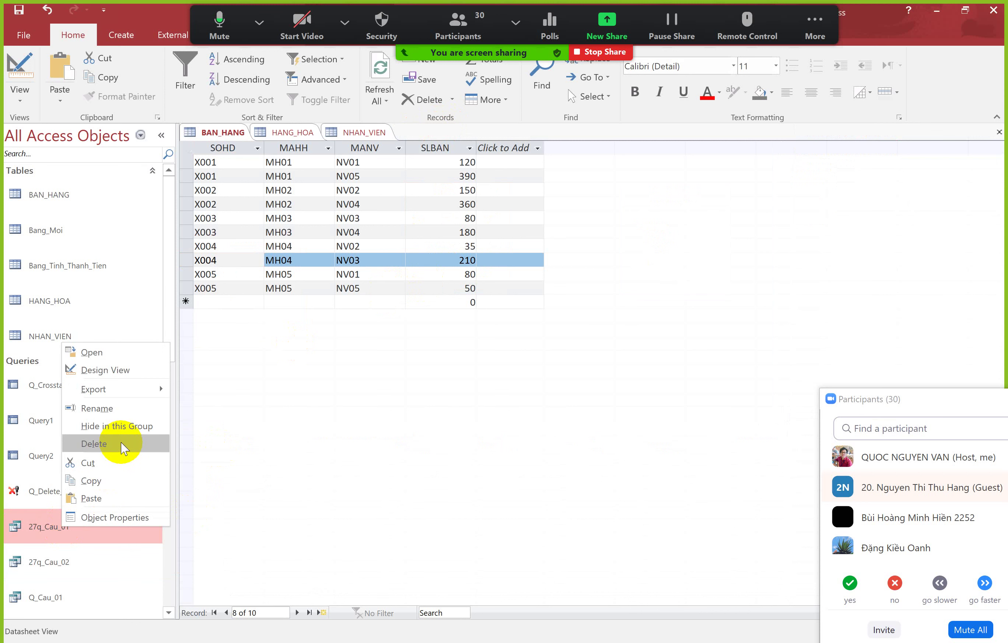
pyautogui.click(110, 475)
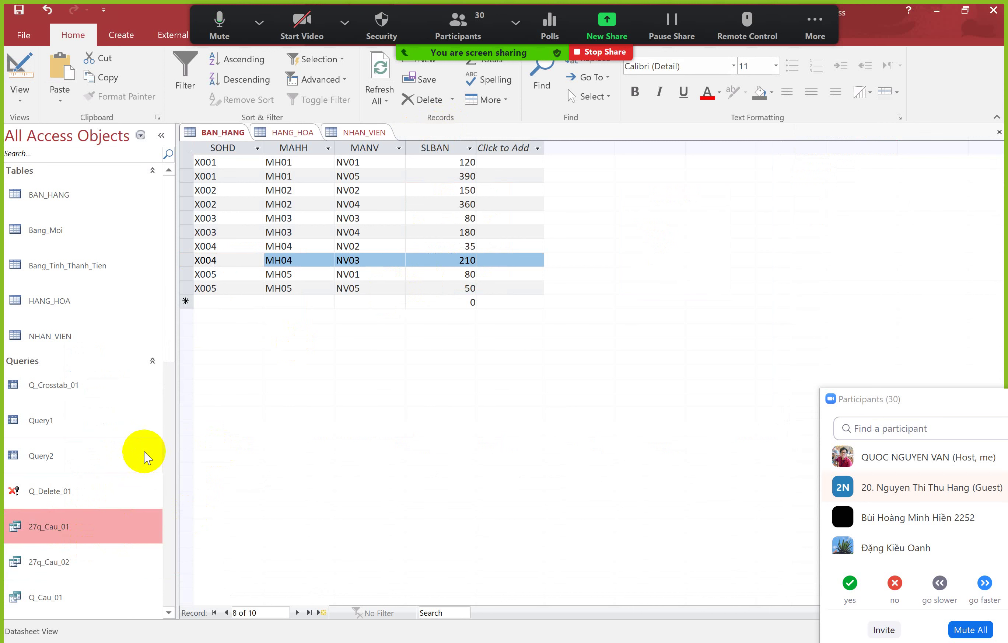
pyautogui.rightClick(108, 533)
pyautogui.click(133, 504)
pyautogui.click(495, 230)
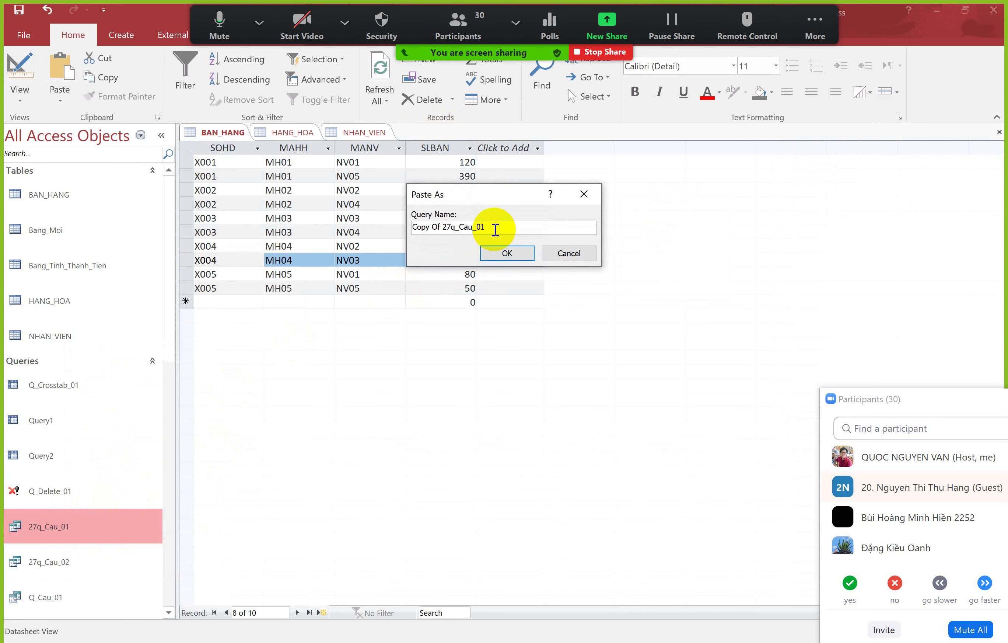
pyautogui.moveTo(414, 227); pyautogui.dragTo(443, 228)
pyautogui.press('BackSpace')
pyautogui.press('Return')
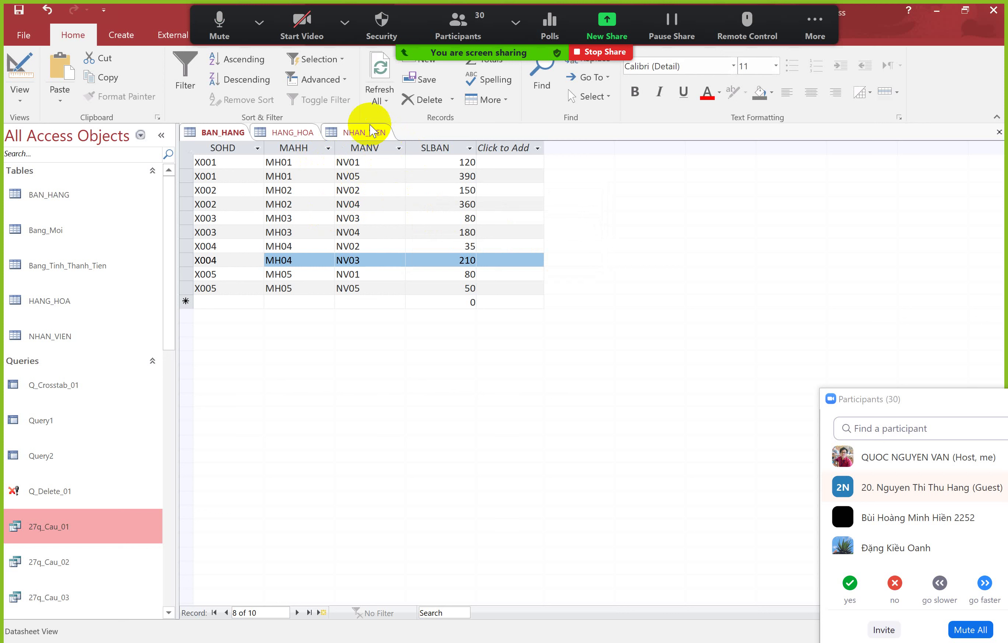
pyautogui.doubleClick(64, 596)
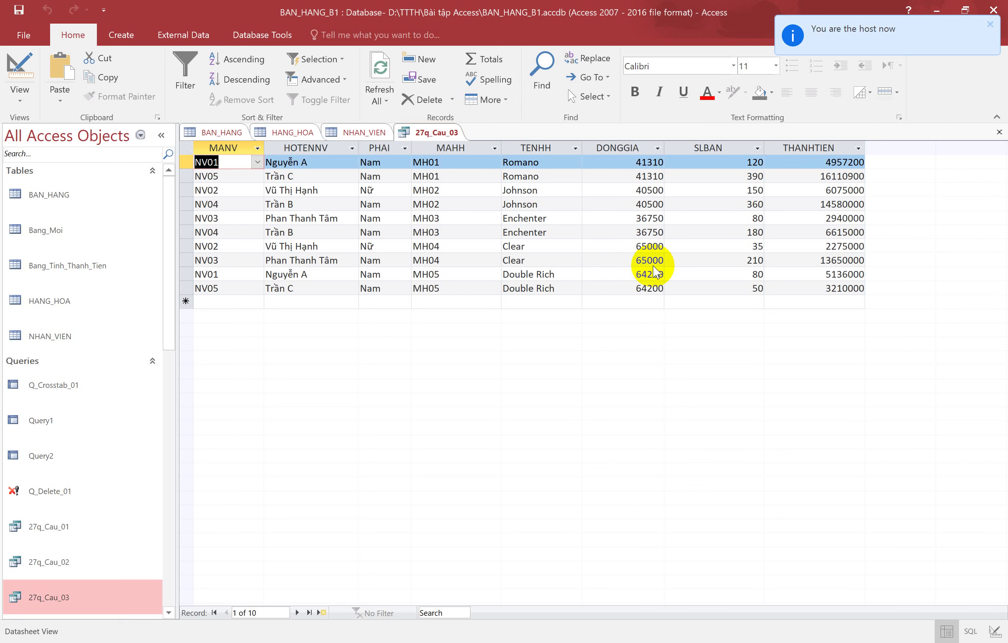
# Switch to the Zoom meeting, unmute the microphone and start sharing the screen
pyautogui.click(394, 635)
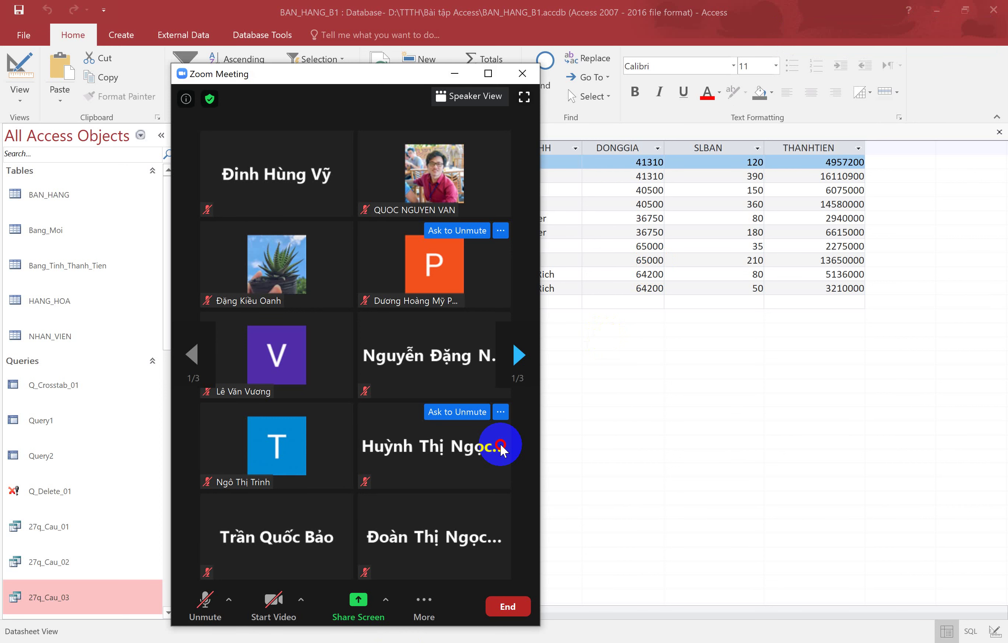
pyautogui.hotkey('alt', 'a')
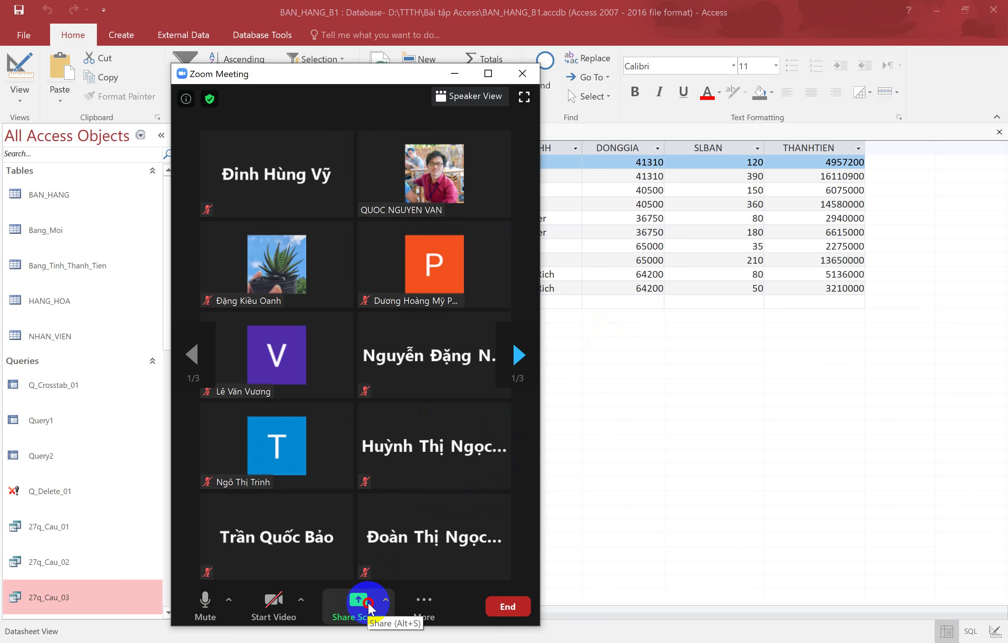
pyautogui.click(370, 608)
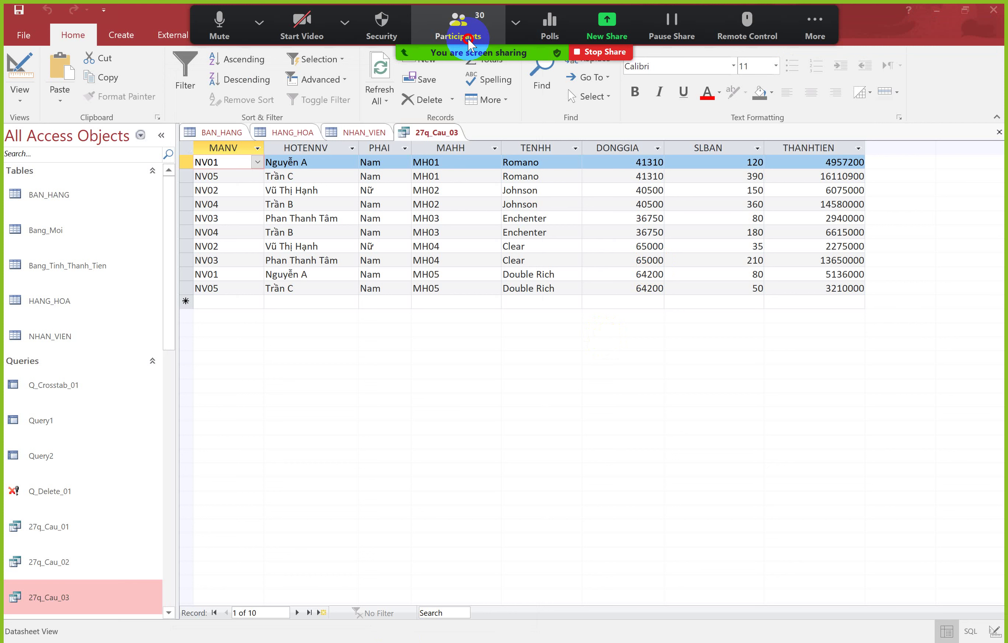
# Show the meeting's participants list and move its window clear of the query results
pyautogui.click(469, 39)
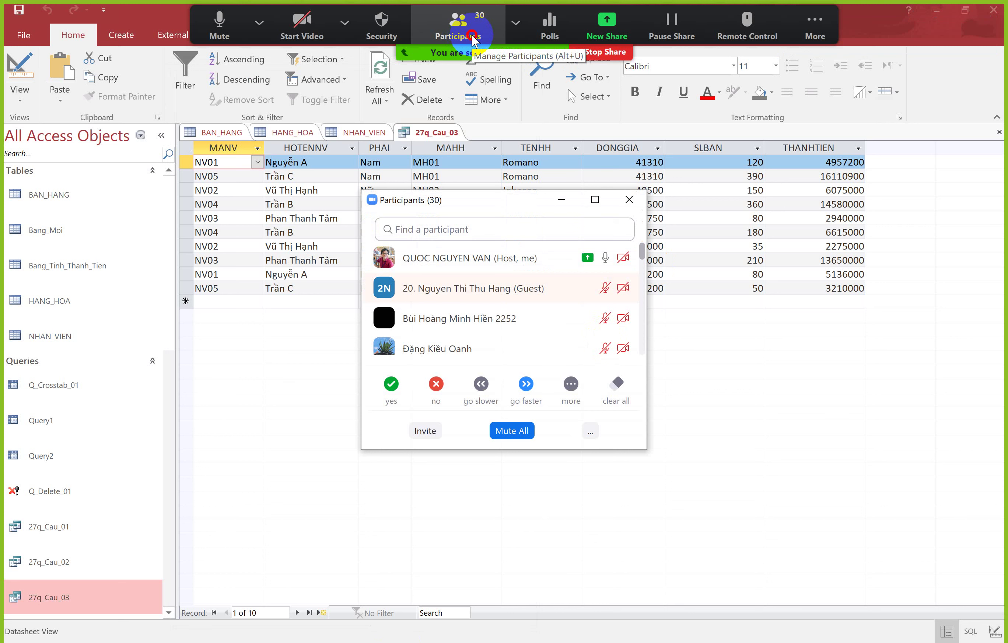
pyautogui.moveTo(494, 200); pyautogui.dragTo(162, 348)
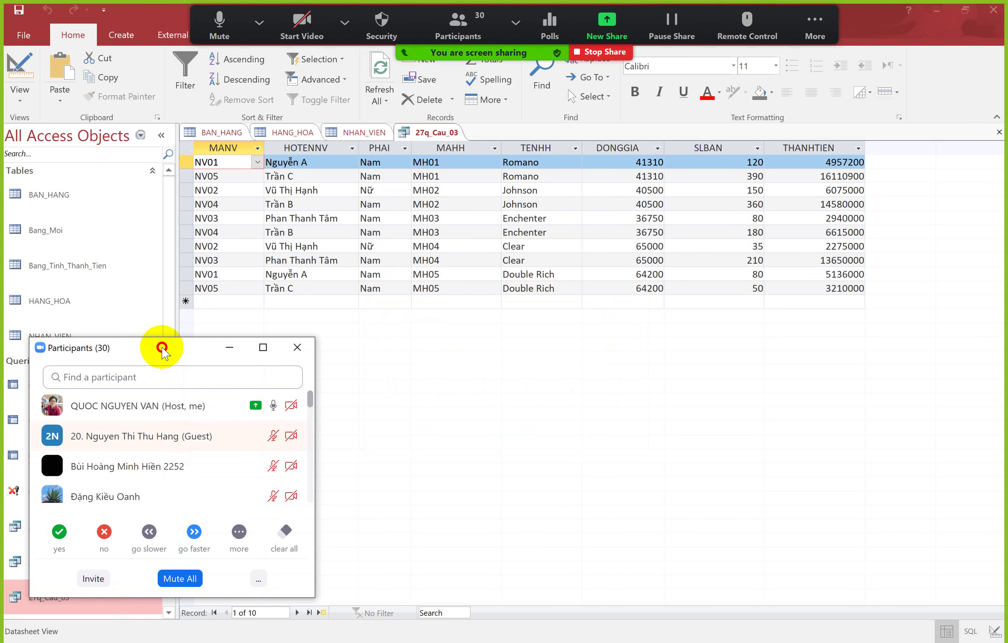
pyautogui.moveTo(163, 348); pyautogui.dragTo(150, 359)
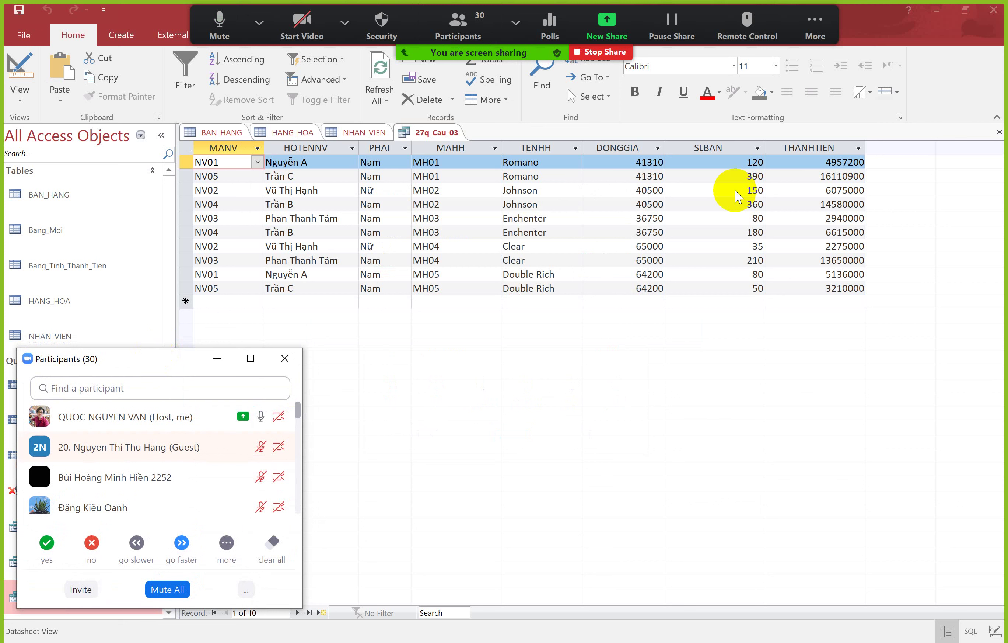
# Open 27q_Cau_03 in Design view and set the SLBAN criterion to >[Dinhmuc]
pyautogui.click(747, 163)
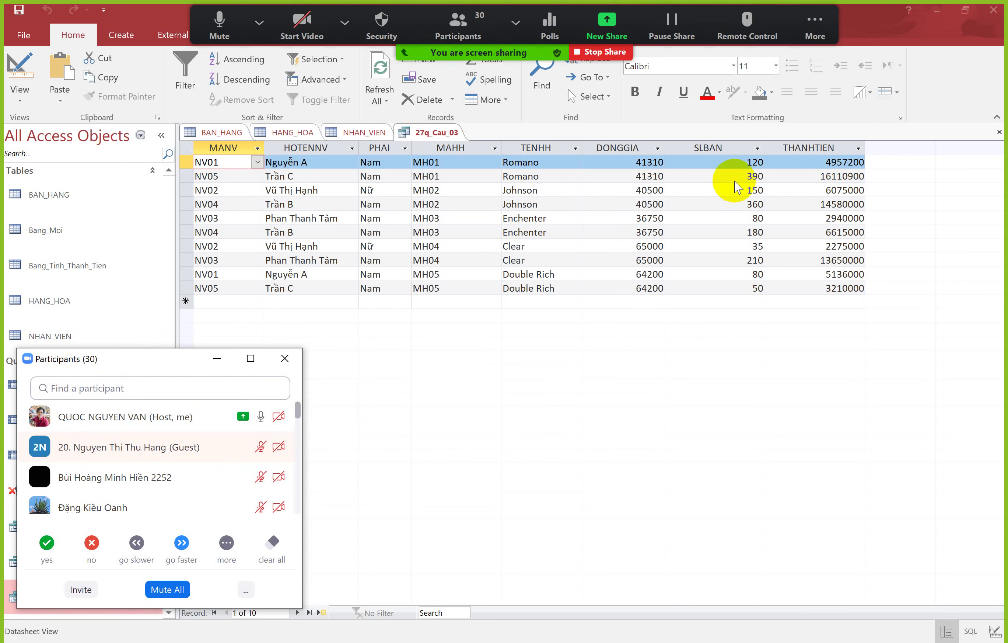
pyautogui.rightClick(436, 132)
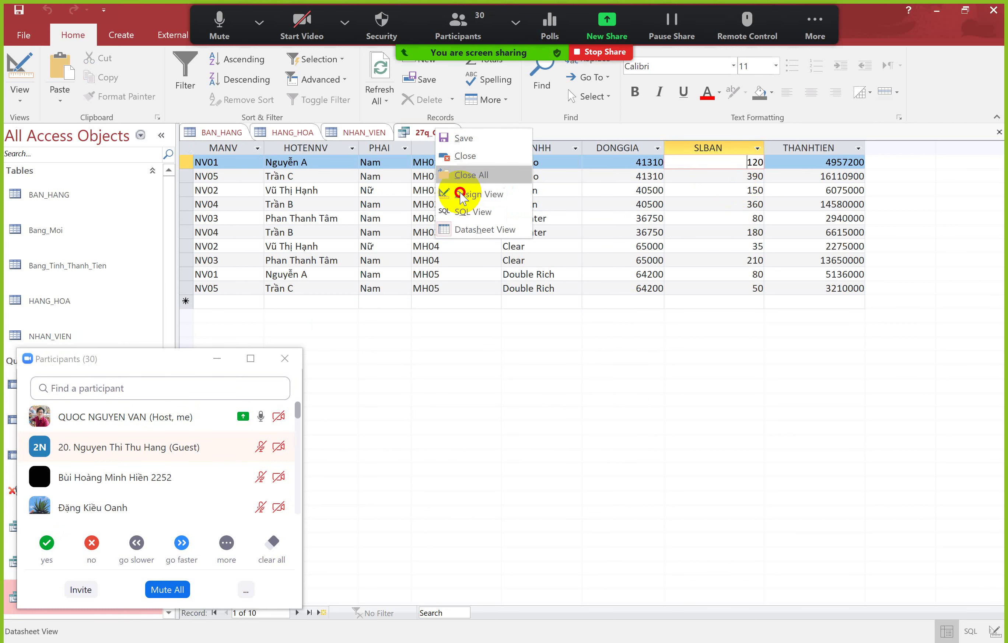
pyautogui.click(461, 196)
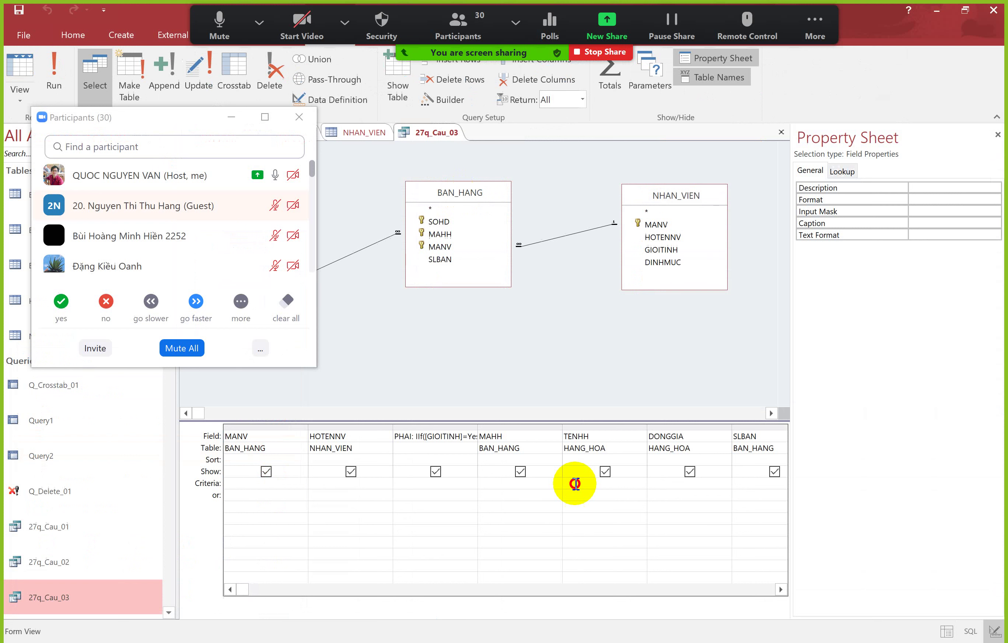
pyautogui.hscroll(2, 580, 486)
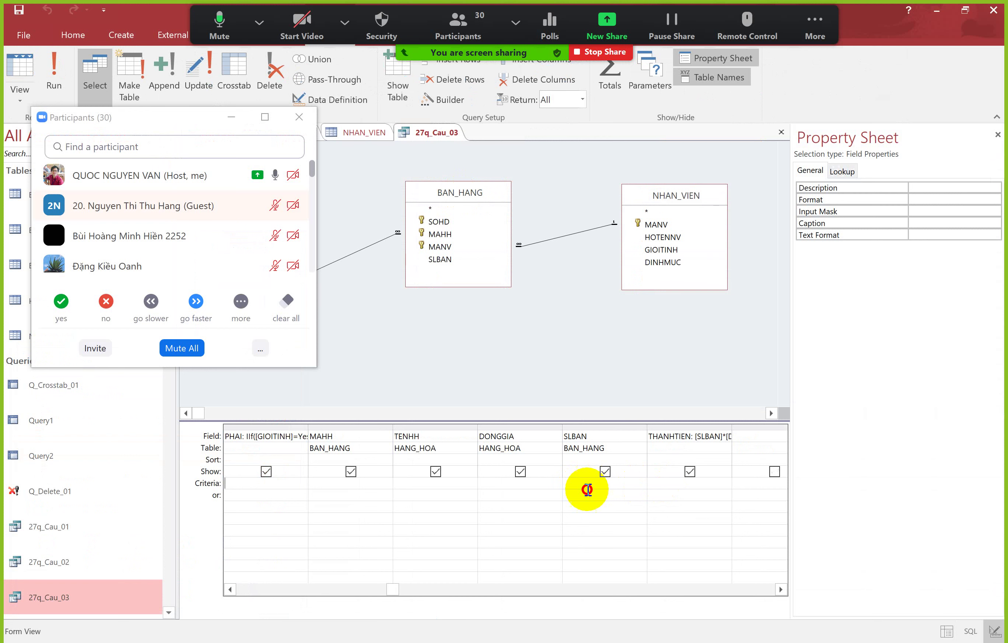
pyautogui.click(588, 489)
pyautogui.write('>')
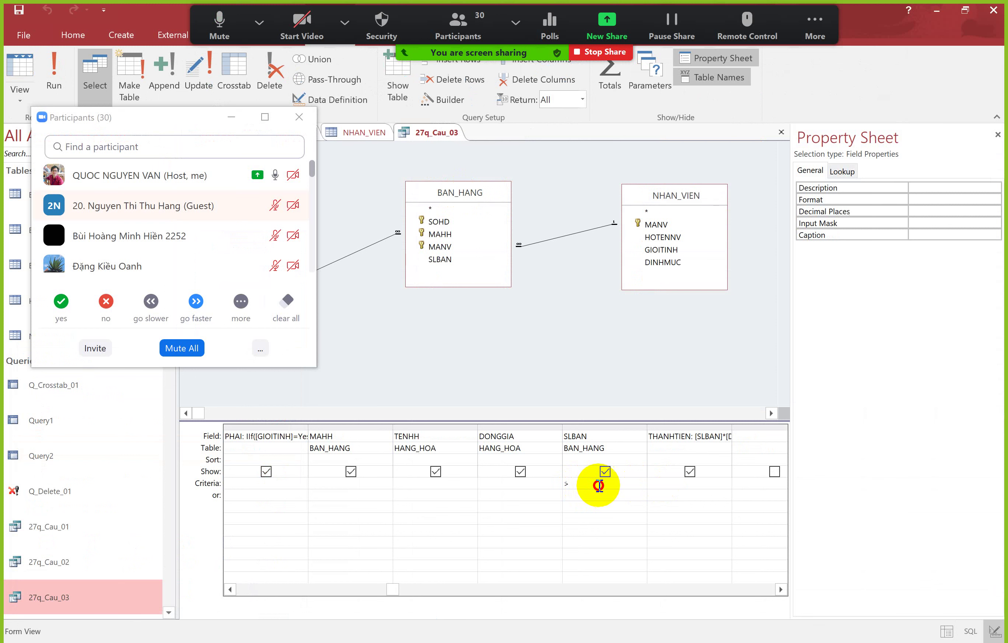
pyautogui.write('[Dinhmuc]')
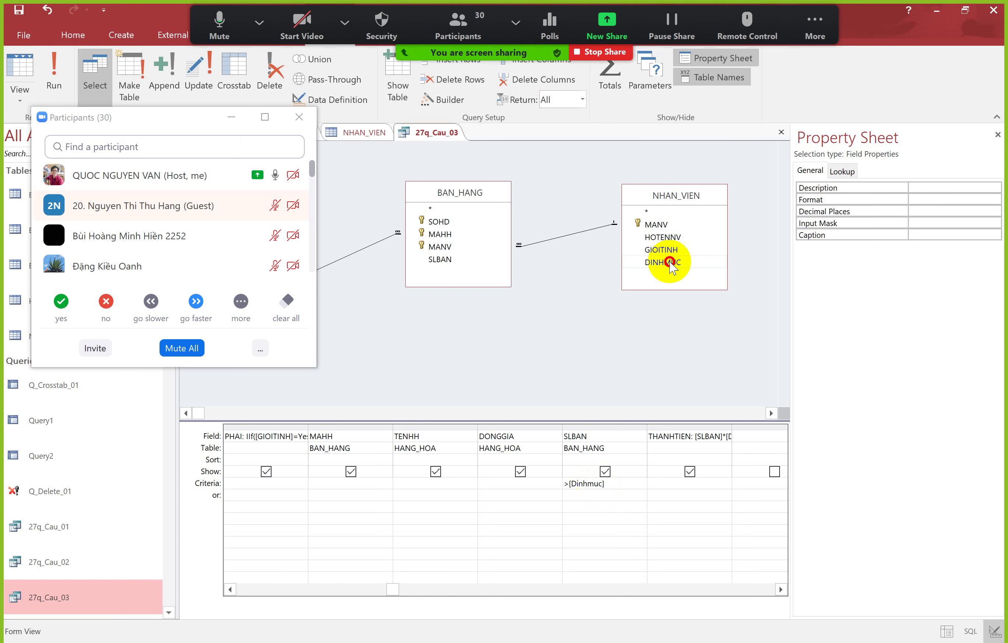
pyautogui.click(613, 485)
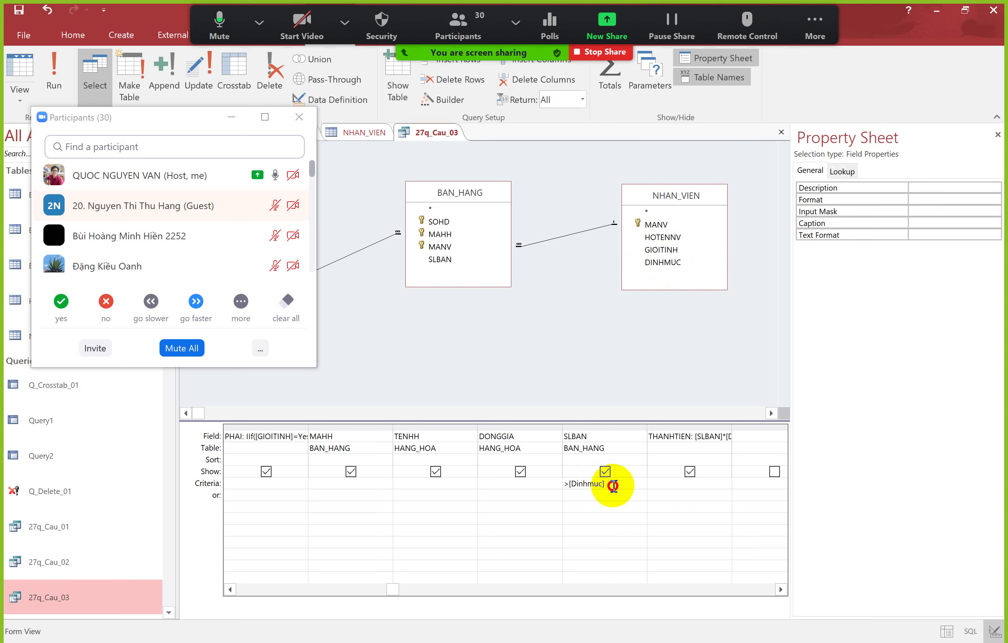
pyautogui.click(562, 430)
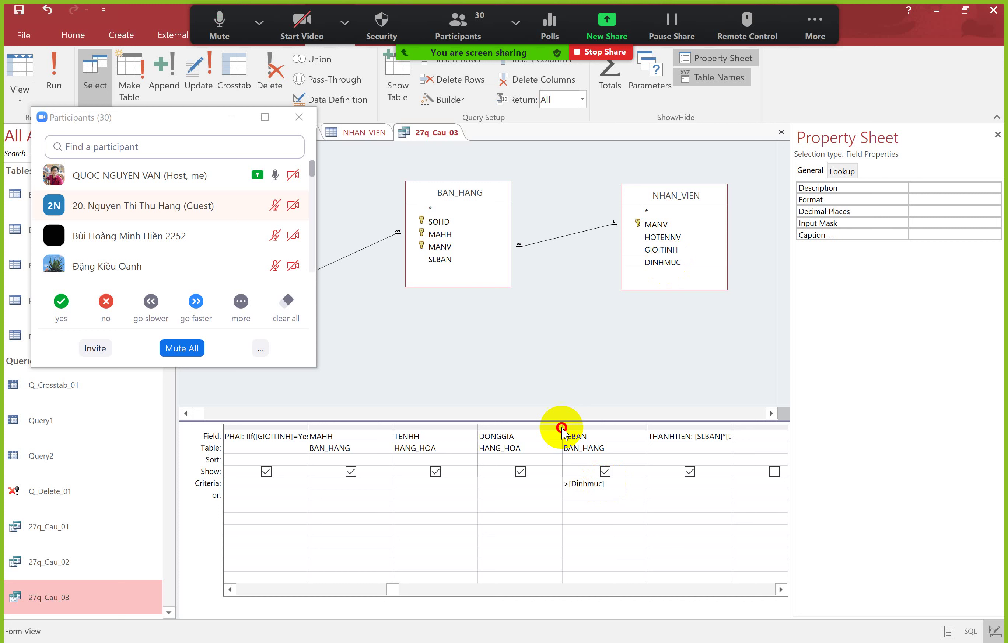
# Run 27q_Cau_03 and open 27q_Cau_01 to compare the SLBAN values of the filtered and unfiltered records
pyautogui.click(45, 70)
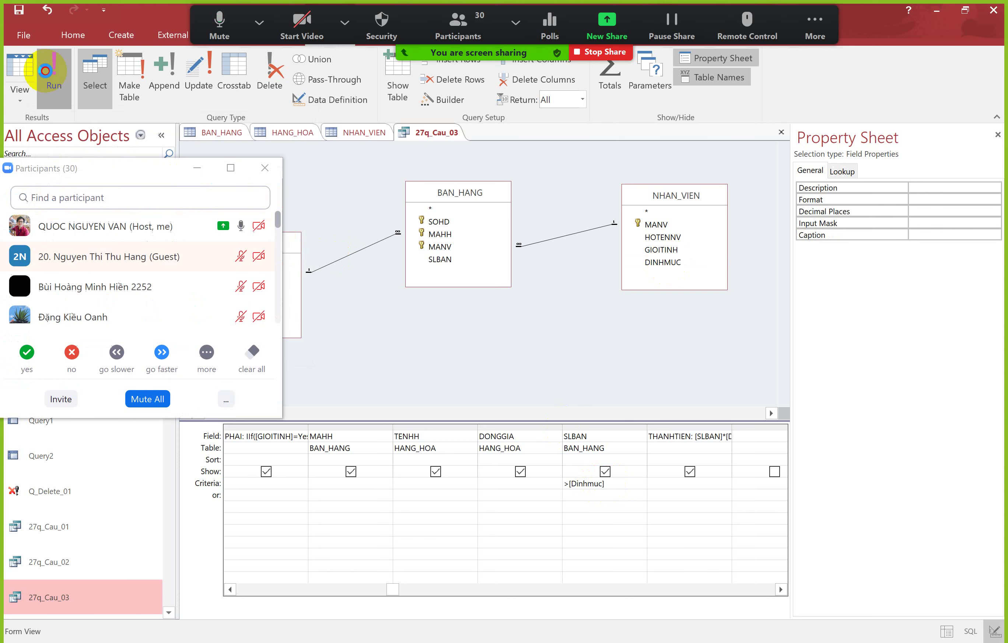
pyautogui.click(45, 70)
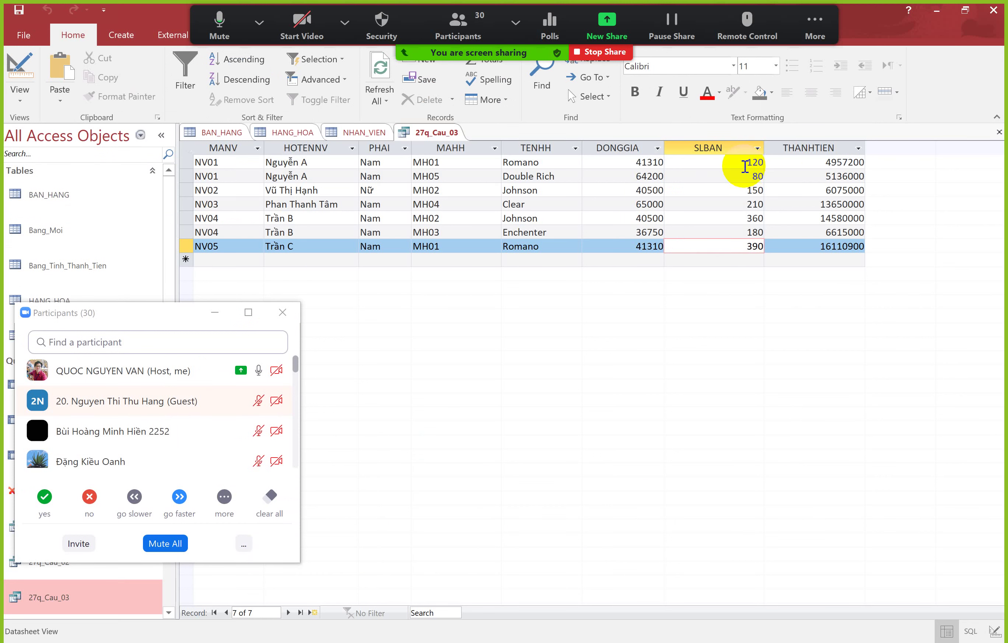
pyautogui.click(312, 267)
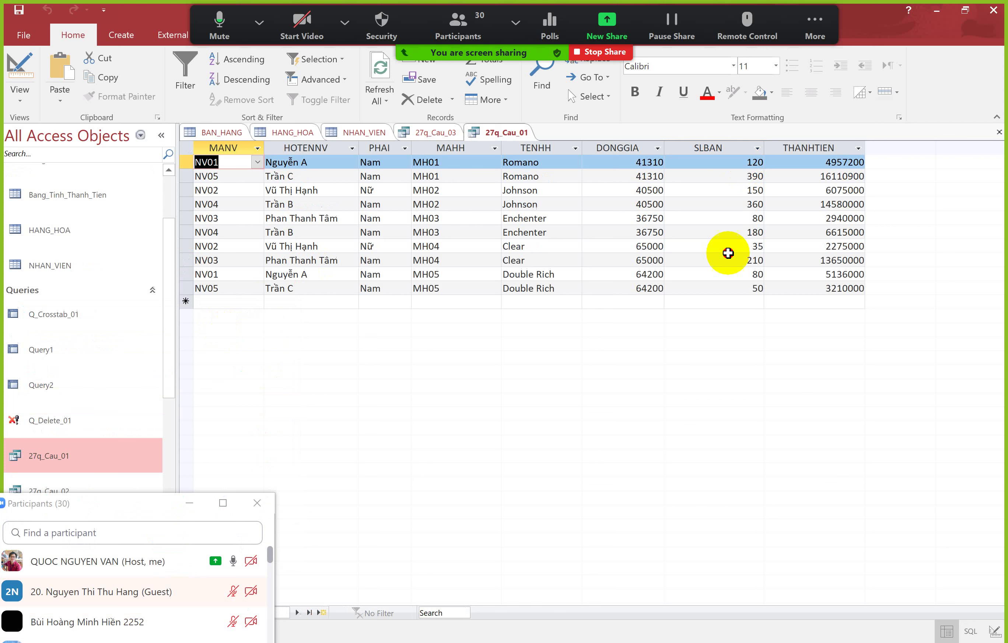
pyautogui.click(758, 287)
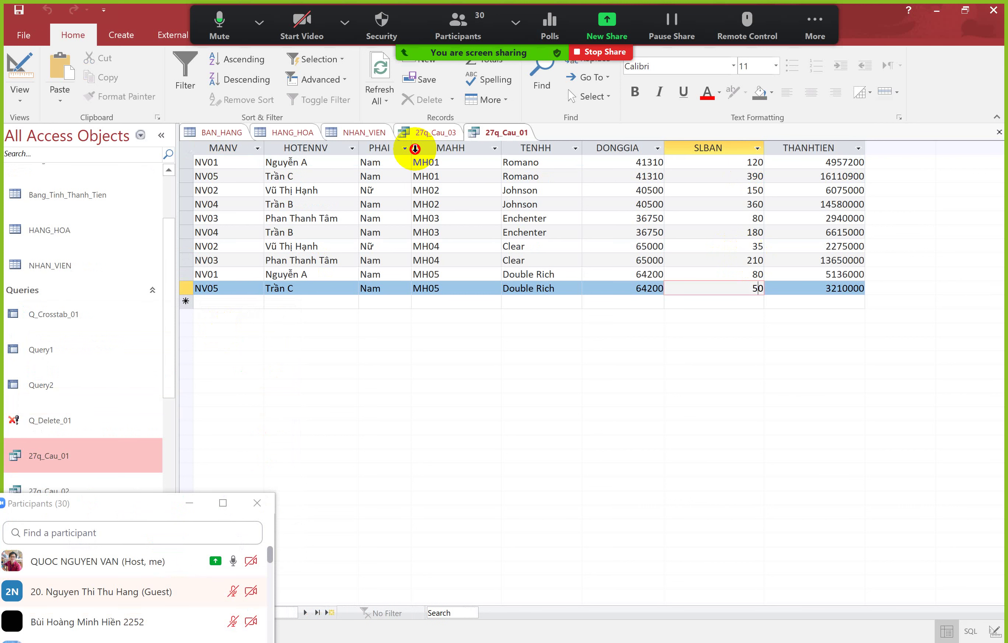
# Examine the design grid of 27q_Cau_01 up to the THANHTIEN field and go back to 27q_Cau_03
pyautogui.click(428, 132)
pyautogui.moveTo(123, 502); pyautogui.dragTo(148, 305)
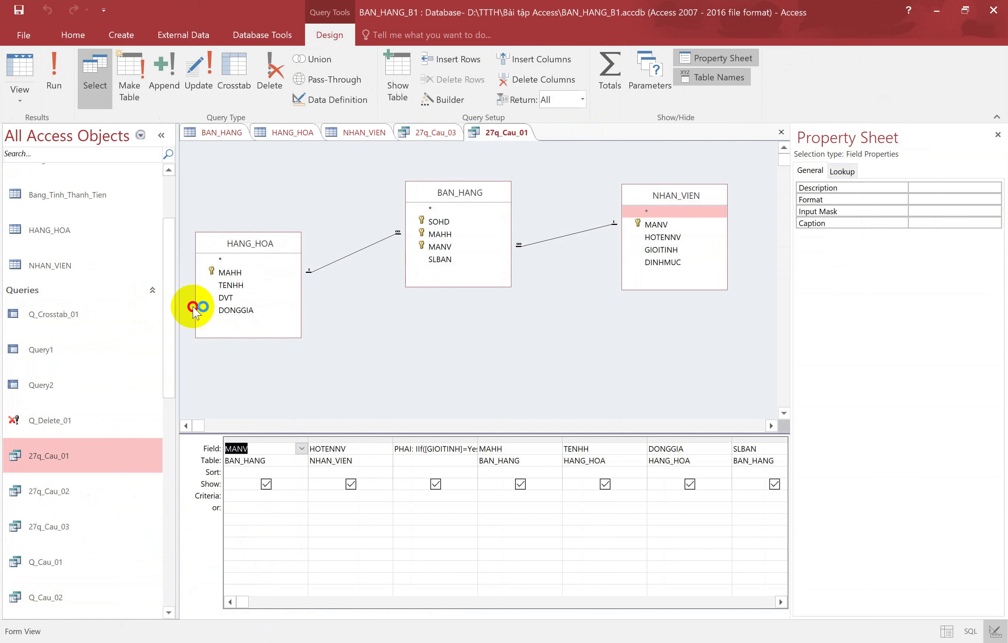
pyautogui.click(442, 601)
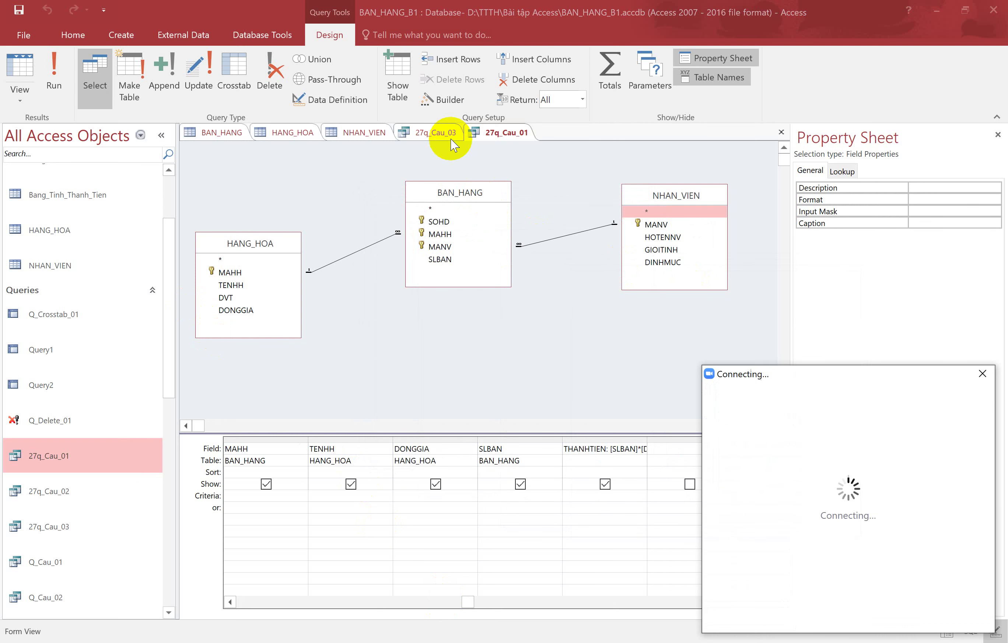
pyautogui.click(431, 133)
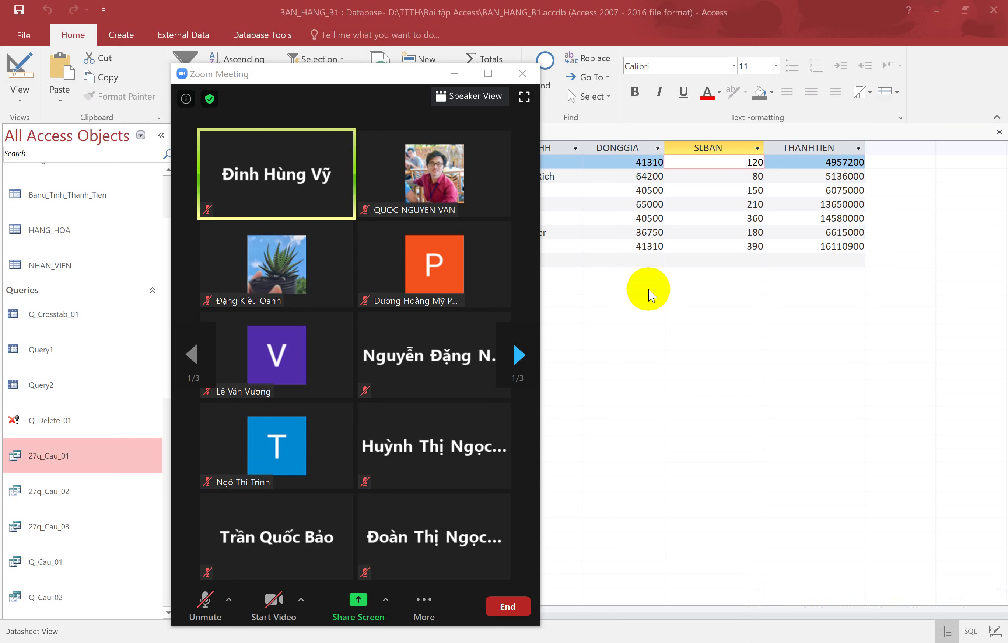
# Maximize the Zoom meeting window and start sharing the screen with the participants again
pyautogui.press('super+Up')
pyautogui.click(533, 629)
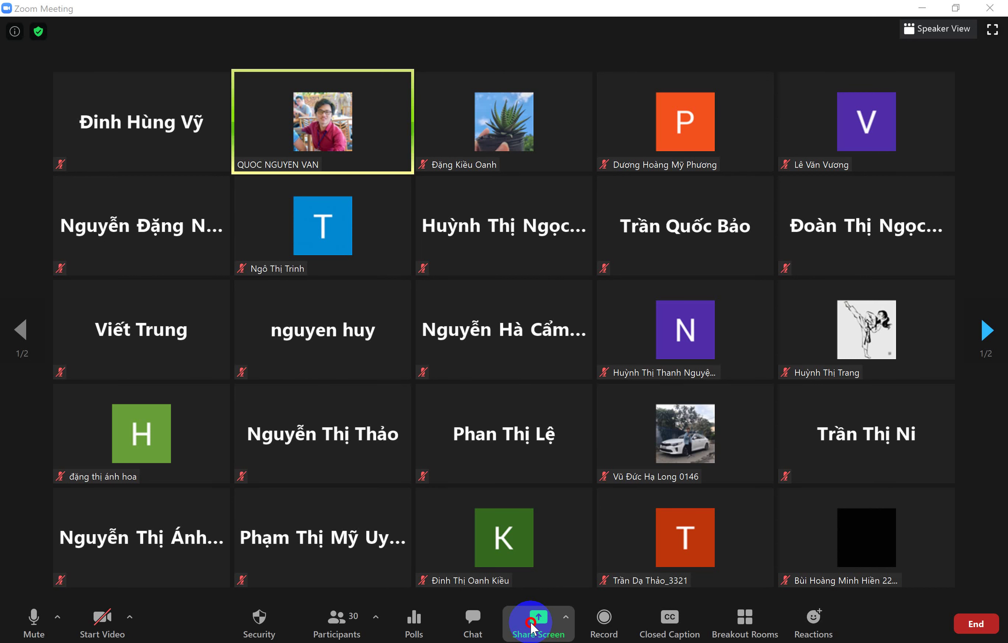
pyautogui.click(722, 161)
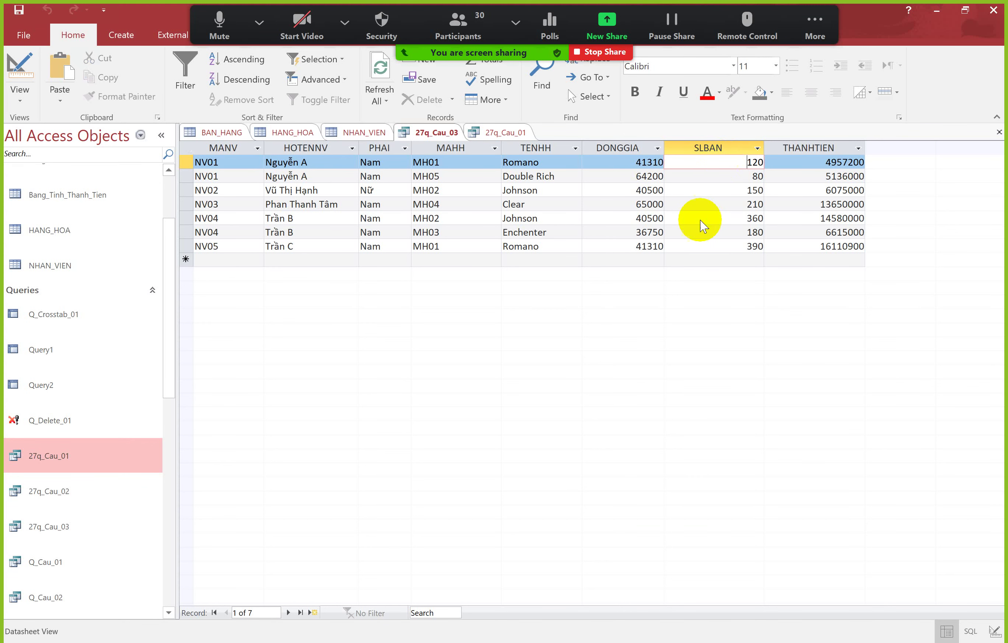
# Switch to the exercise PDF in the browser and read from exercise 3 on to exercise 8 about changing the unit of MH01 and MH04
pyautogui.hotkey('alt', 'Tab')
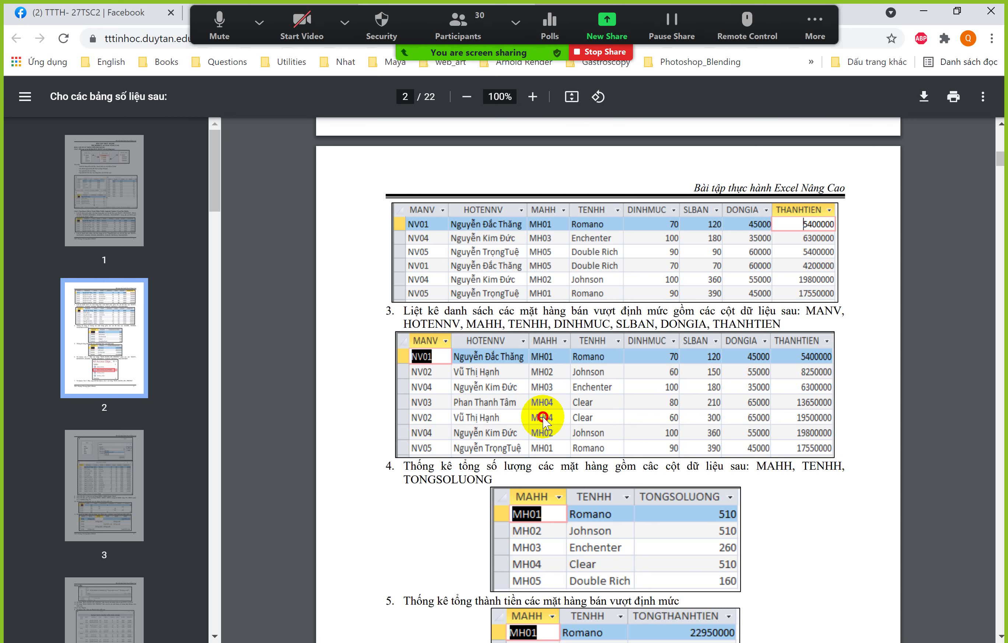
pyautogui.scroll(-5, 462, 259)
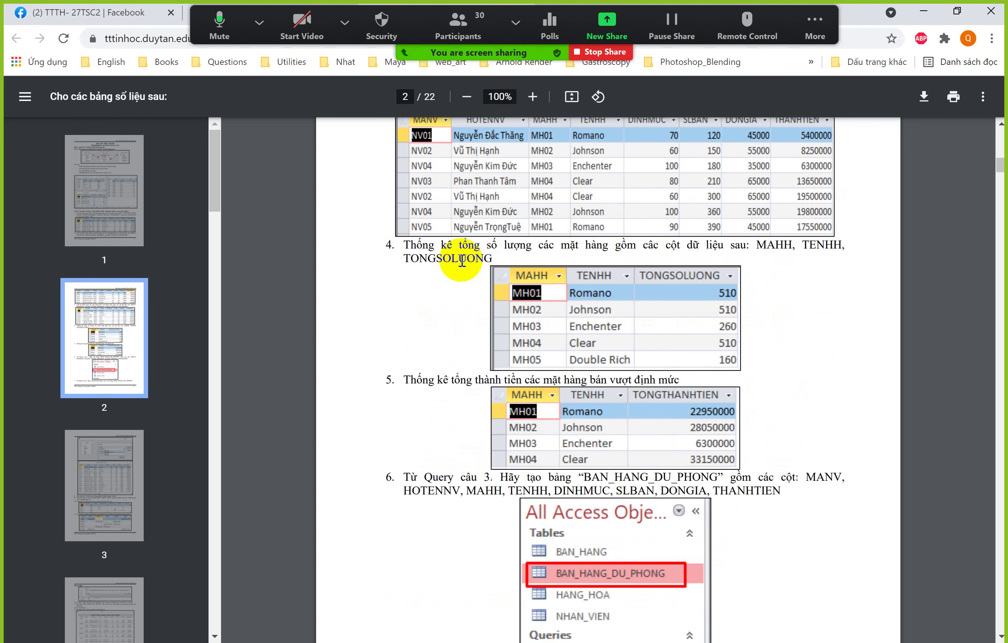
pyautogui.scroll(-15, 513, 291)
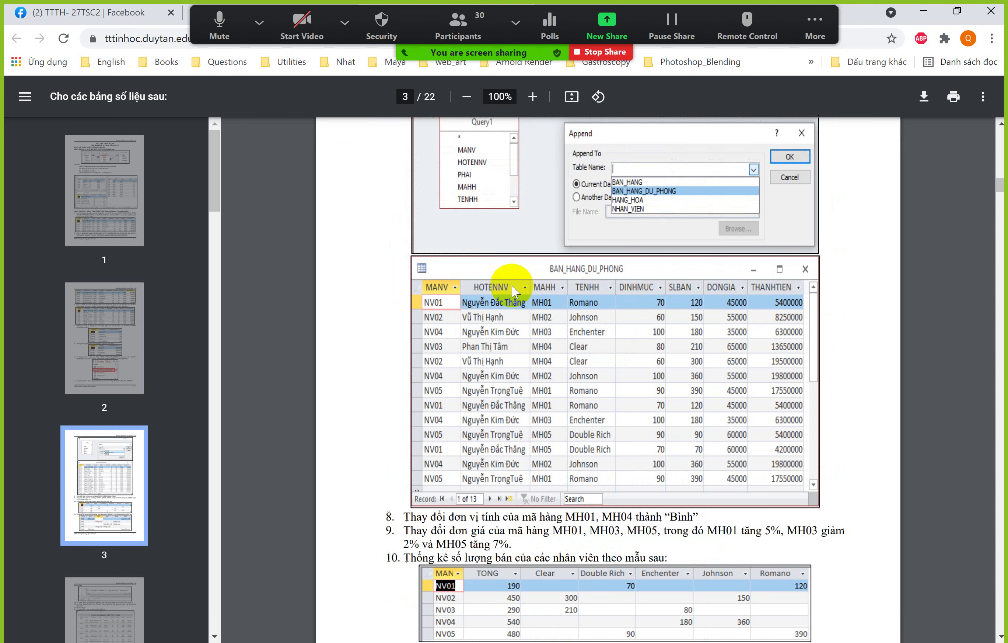
pyautogui.scroll(-7, 512, 285)
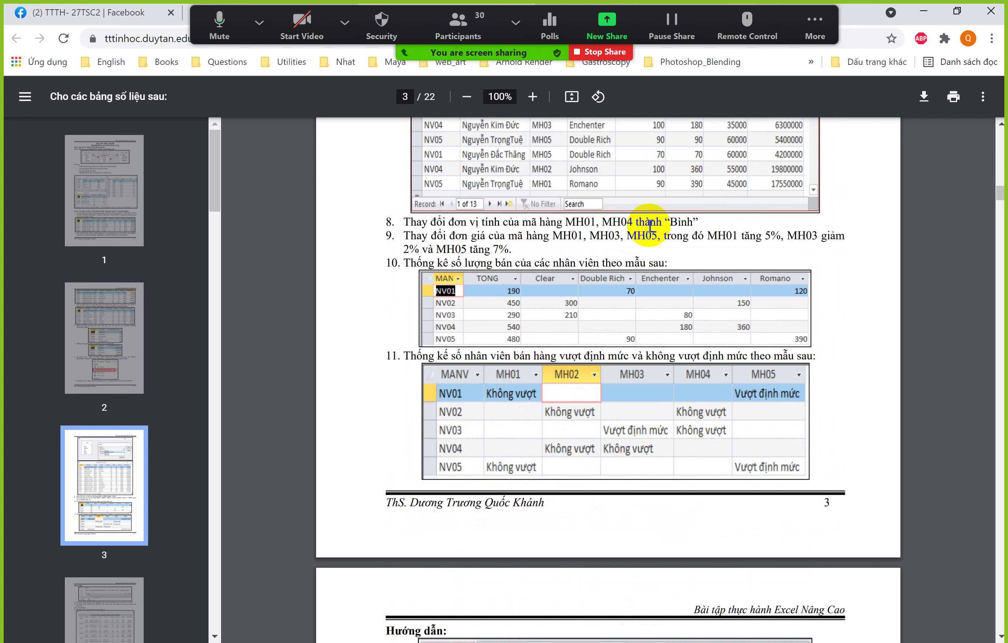
pyautogui.moveTo(405, 222); pyautogui.dragTo(441, 222)
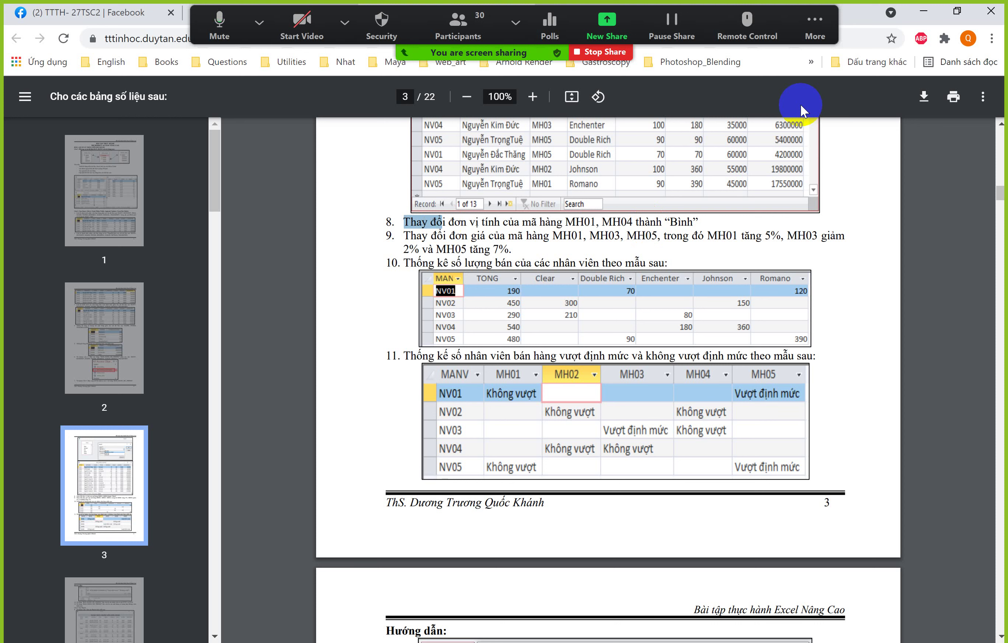
pyautogui.click(922, 12)
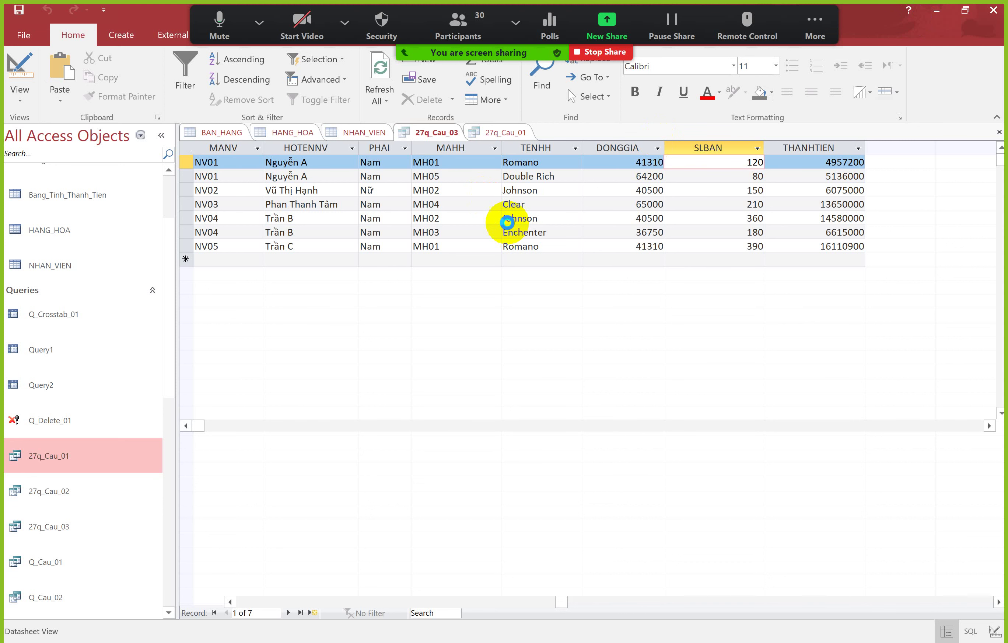
# Create a new query in Design view with the HANG_HOA table and place its field list nearer the middle of the design area
pyautogui.click(122, 35)
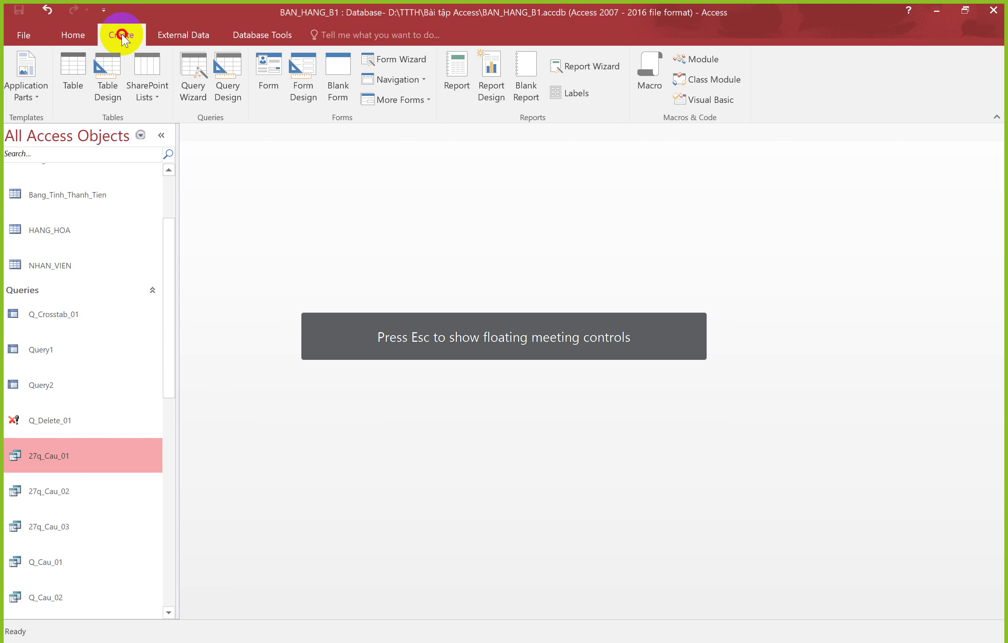
pyautogui.click(227, 79)
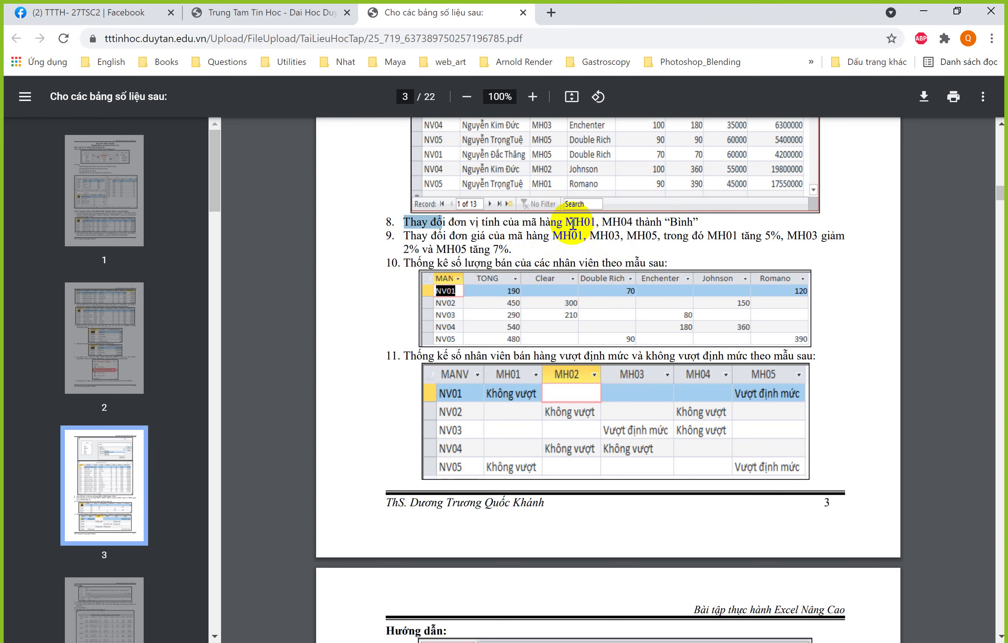
pyautogui.hotkey('alt', 'Tab')
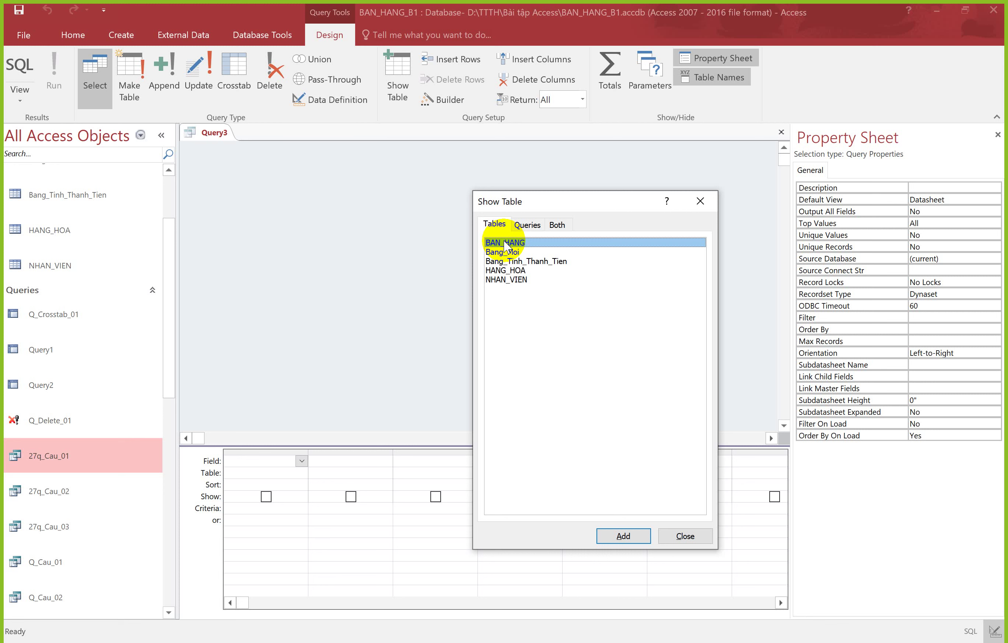
pyautogui.doubleClick(505, 271)
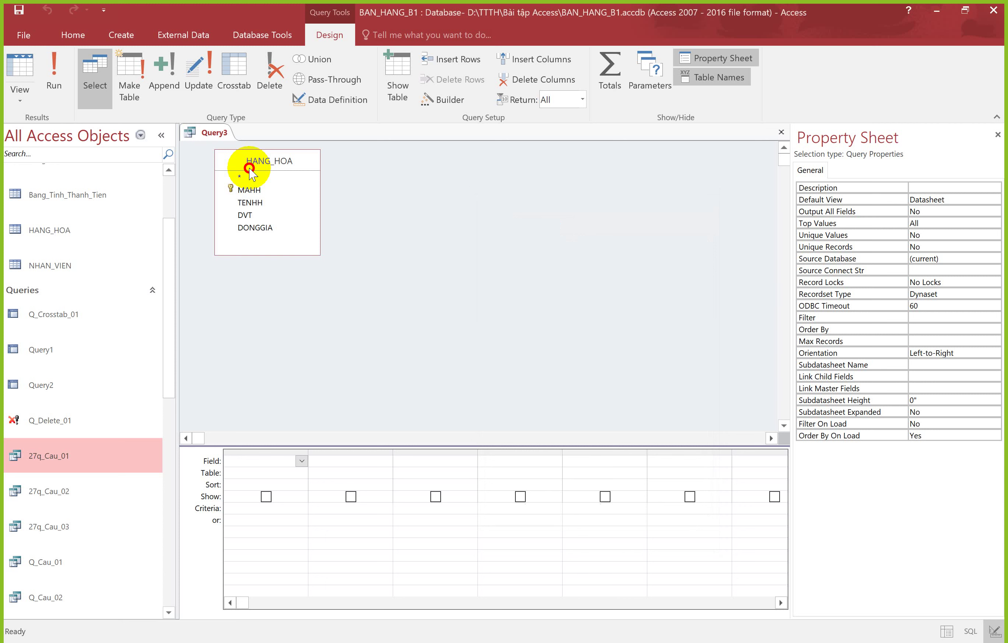
pyautogui.moveTo(265, 163); pyautogui.dragTo(308, 178)
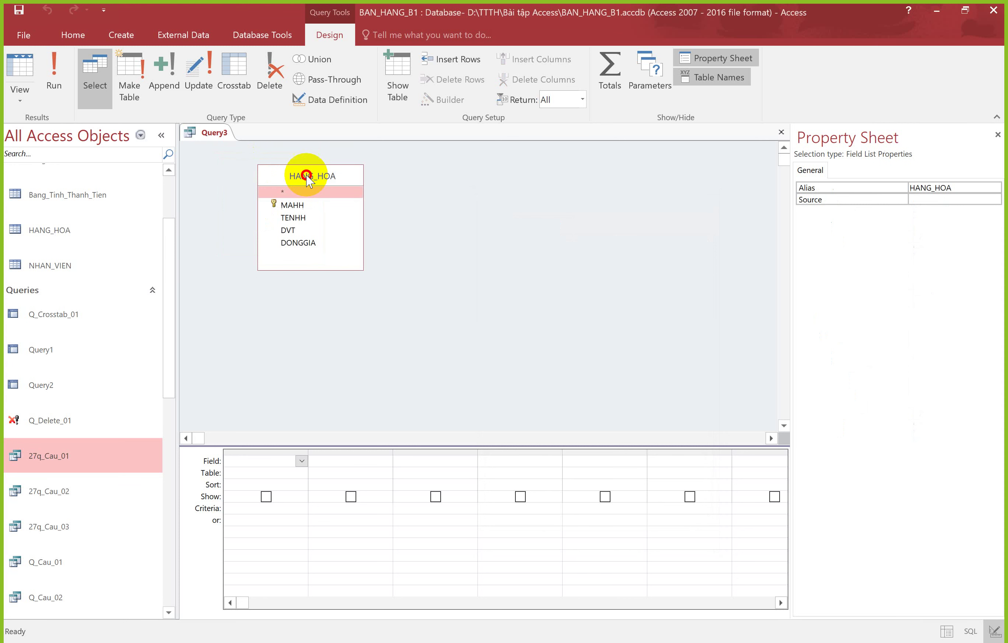
pyautogui.moveTo(307, 174); pyautogui.dragTo(324, 178)
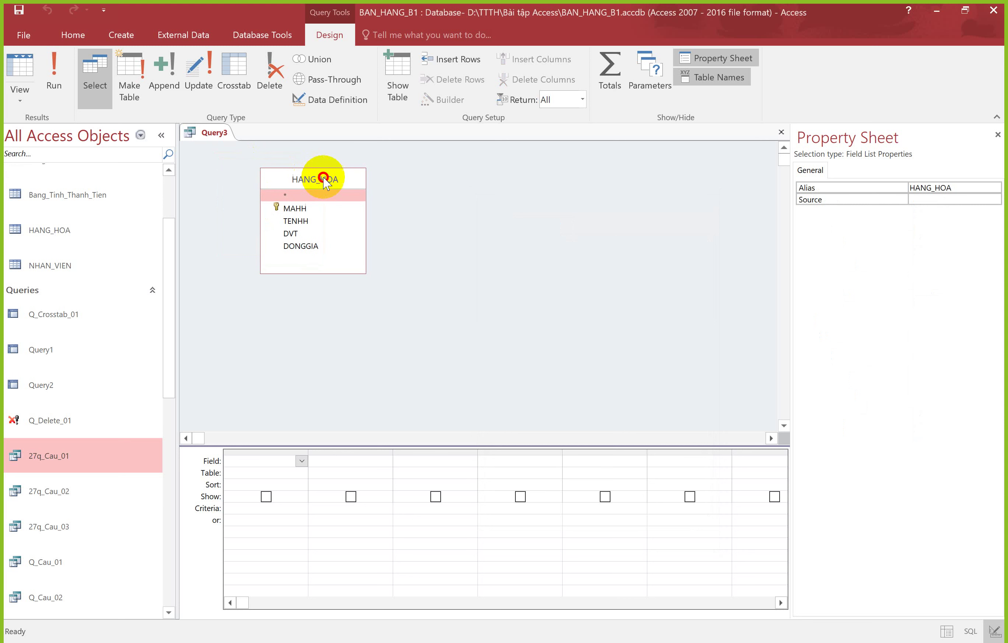
pyautogui.moveTo(325, 179); pyautogui.dragTo(386, 194)
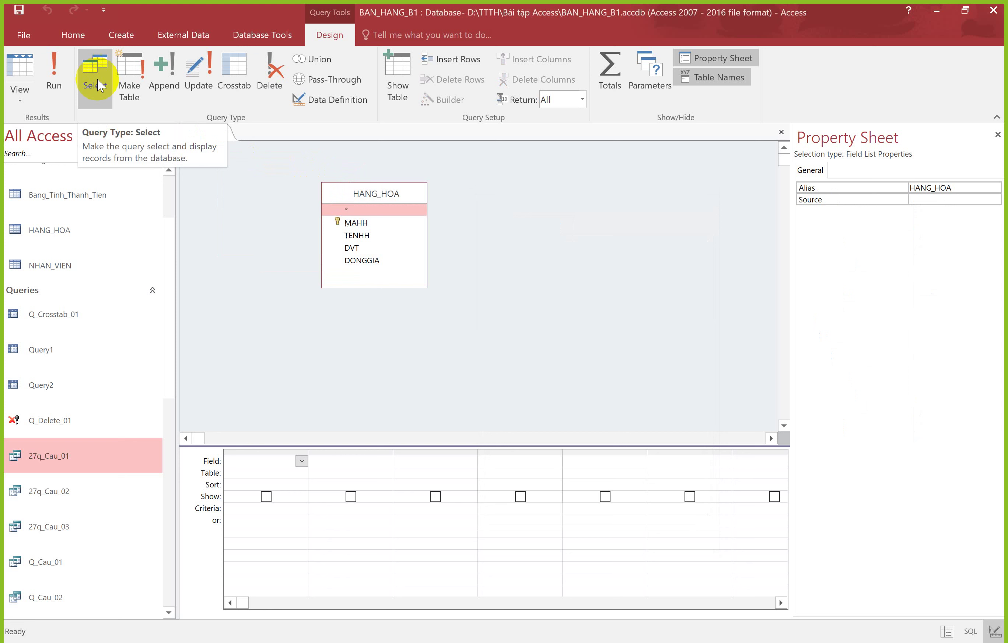
# Change the query type to Update and add the MAHH and DVT fields from HANG_HOA, checking them against exercise 8 in the PDF
pyautogui.click(199, 78)
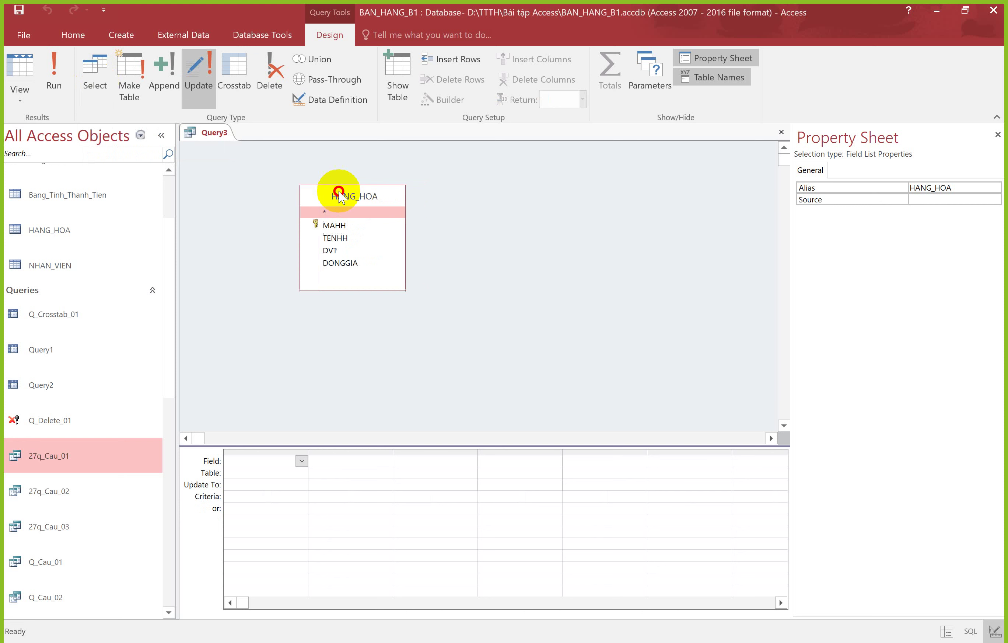
pyautogui.click(259, 455)
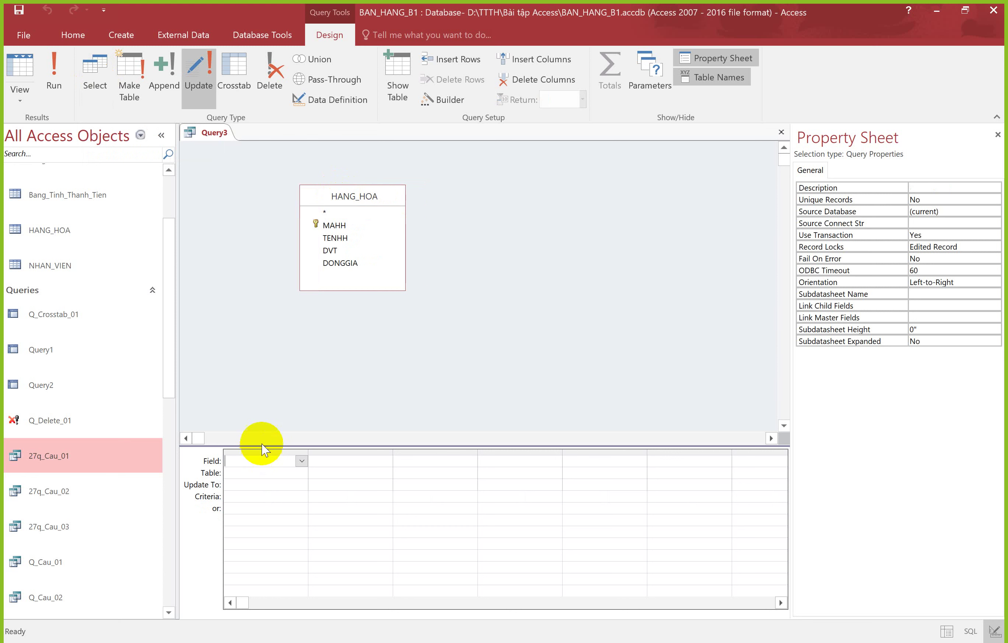
pyautogui.doubleClick(334, 225)
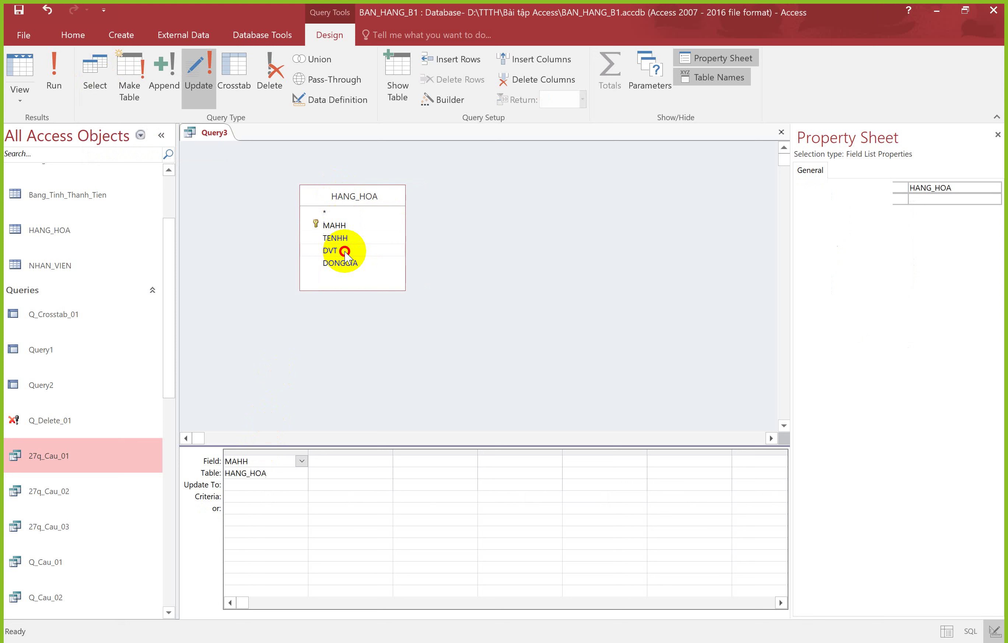
pyautogui.hotkey('alt', 'Tab')
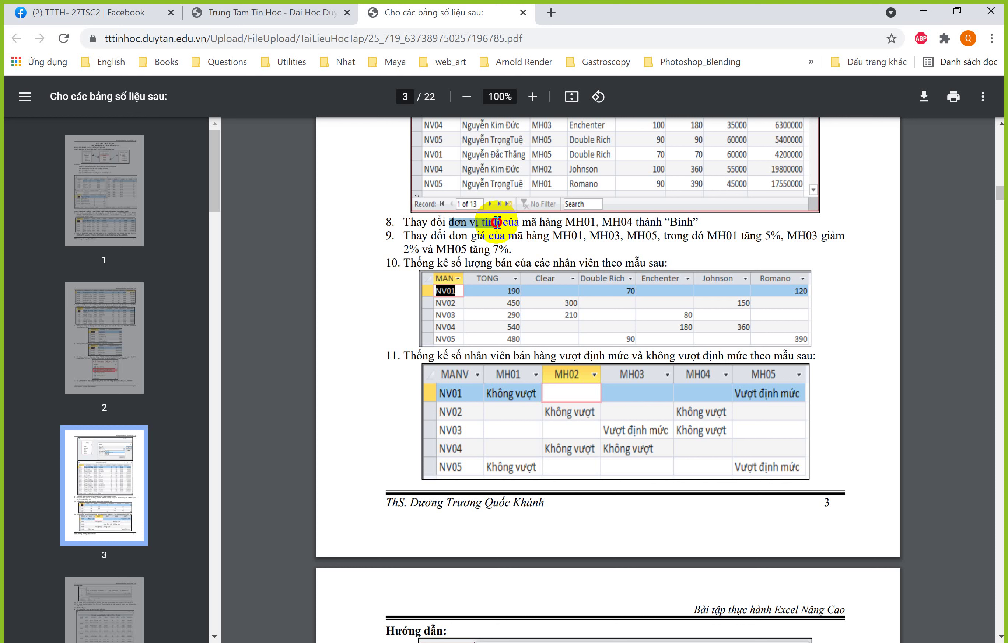
pyautogui.moveTo(556, 222); pyautogui.dragTo(526, 224)
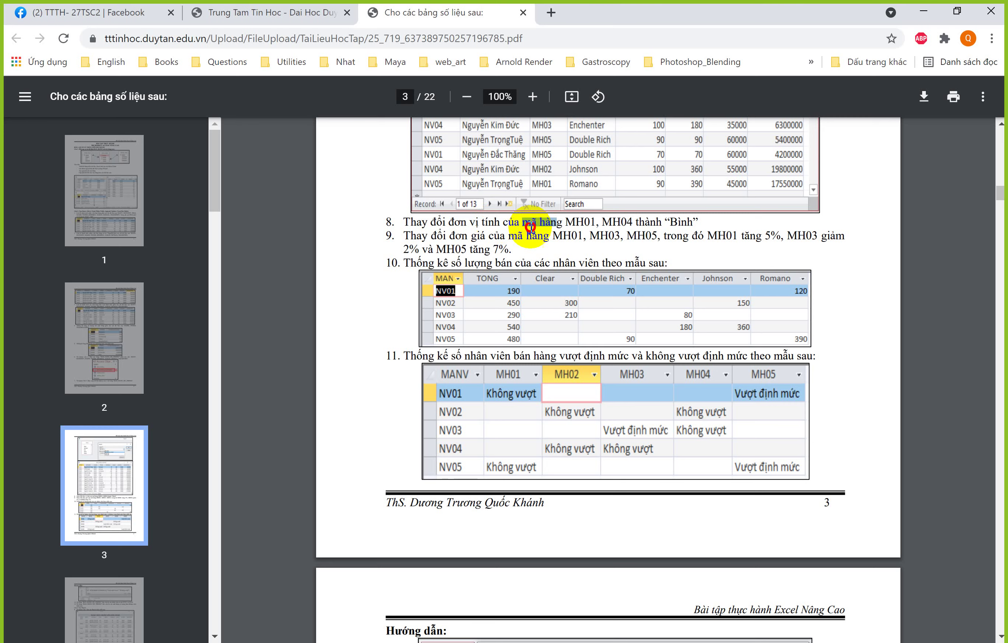
pyautogui.hotkey('alt', 'Tab')
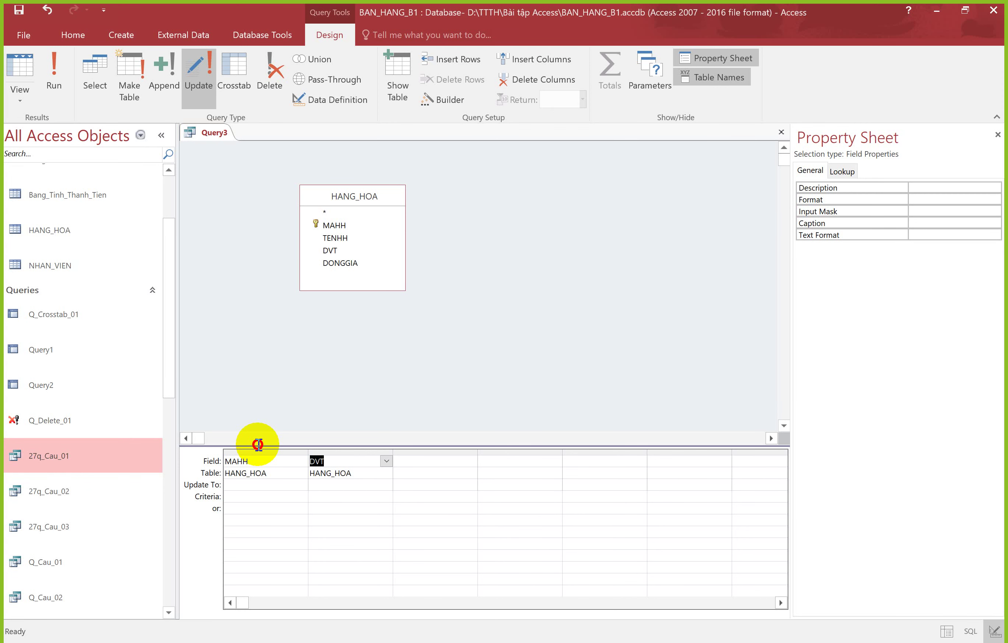
pyautogui.click(266, 460)
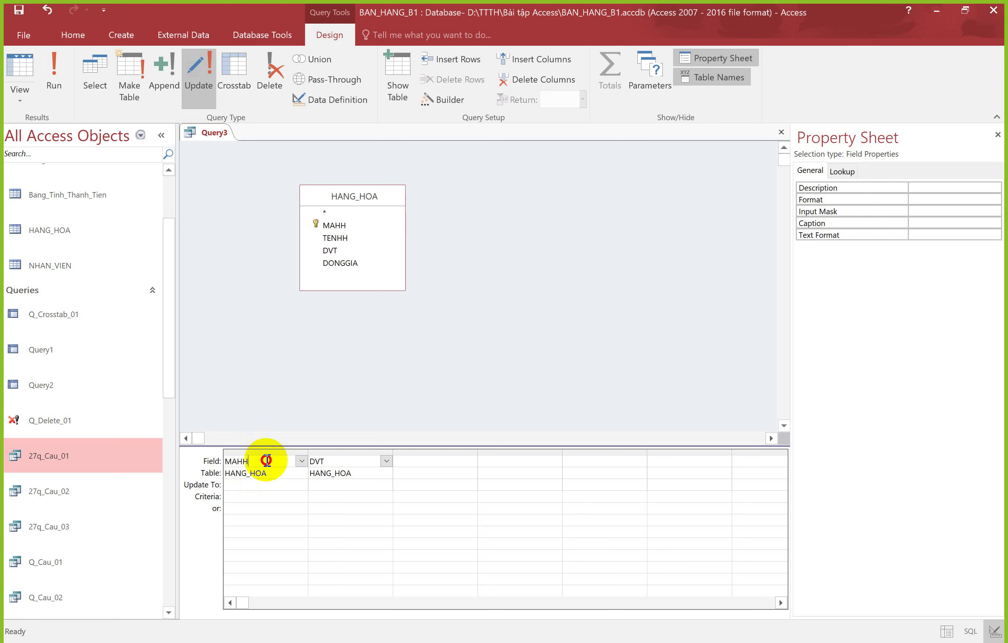
pyautogui.click(245, 484)
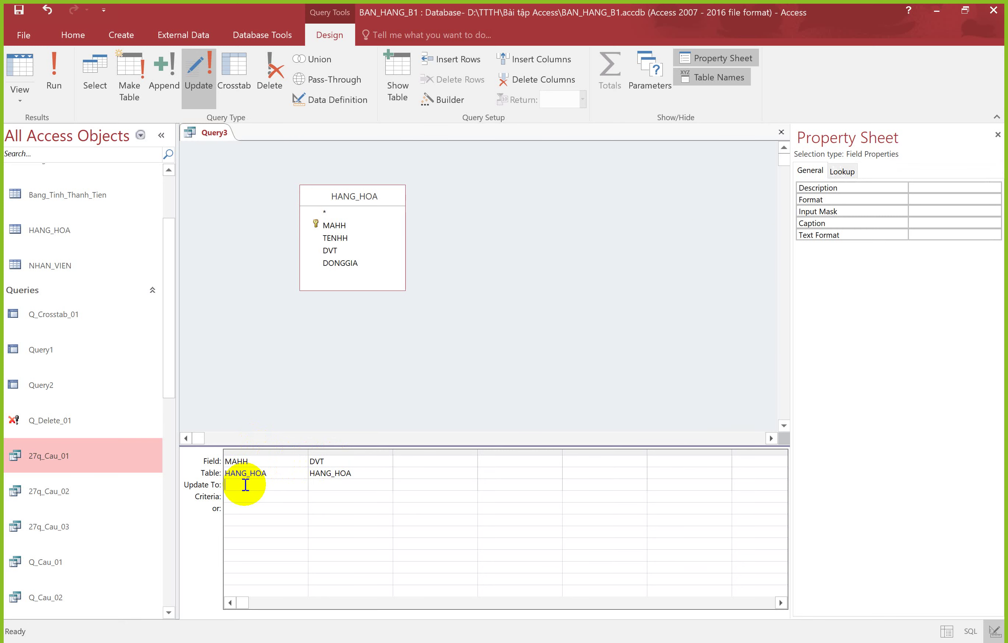
pyautogui.hotkey('alt', 'Tab')
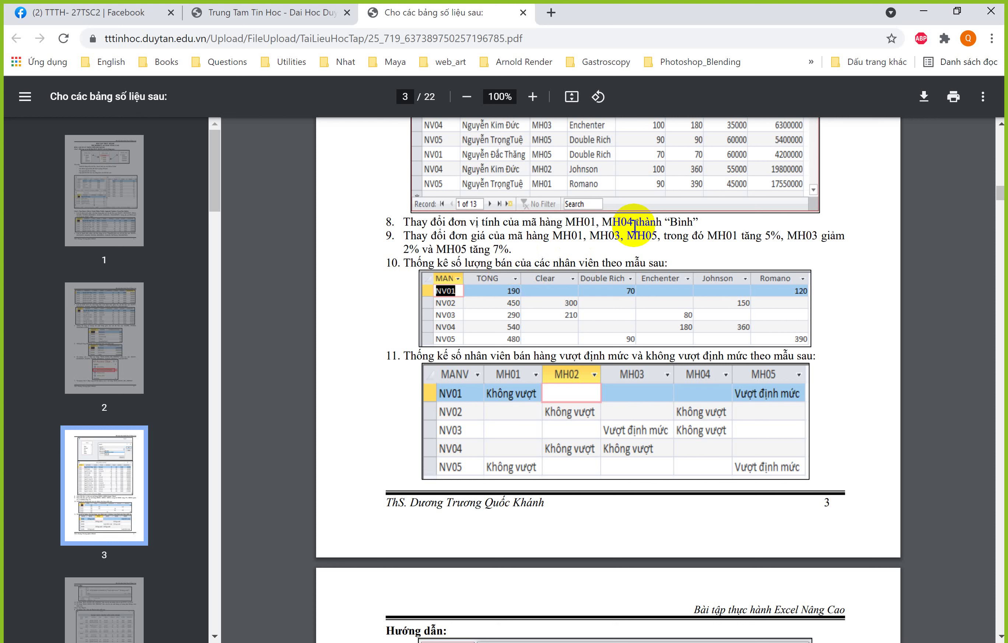
# Open the HANG_HOA table and set the DVT of item MH01 to Lọ
pyautogui.click(60, 233)
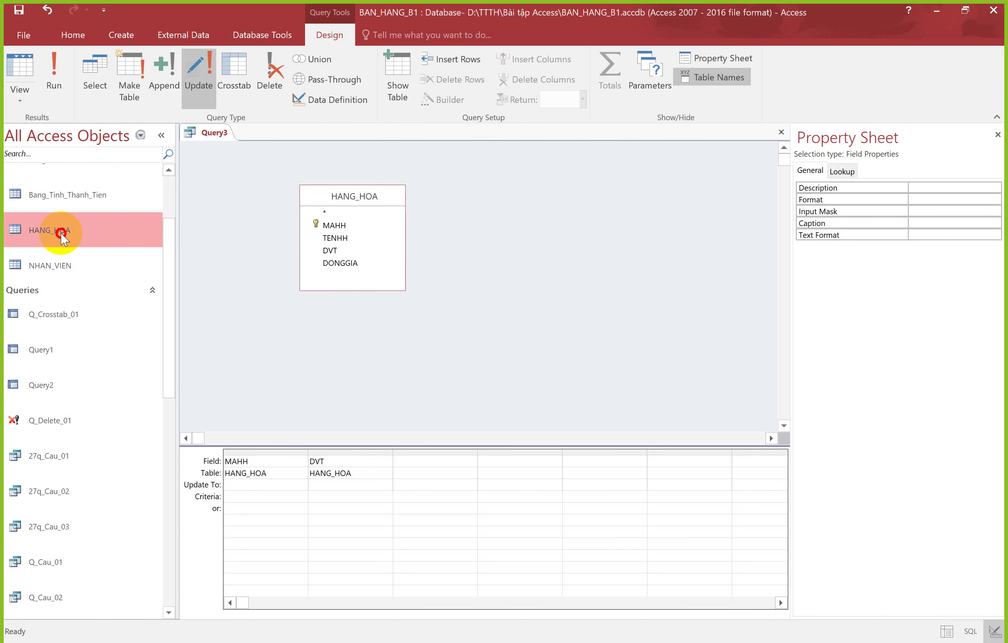
pyautogui.doubleClick(61, 233)
pyautogui.click(369, 186)
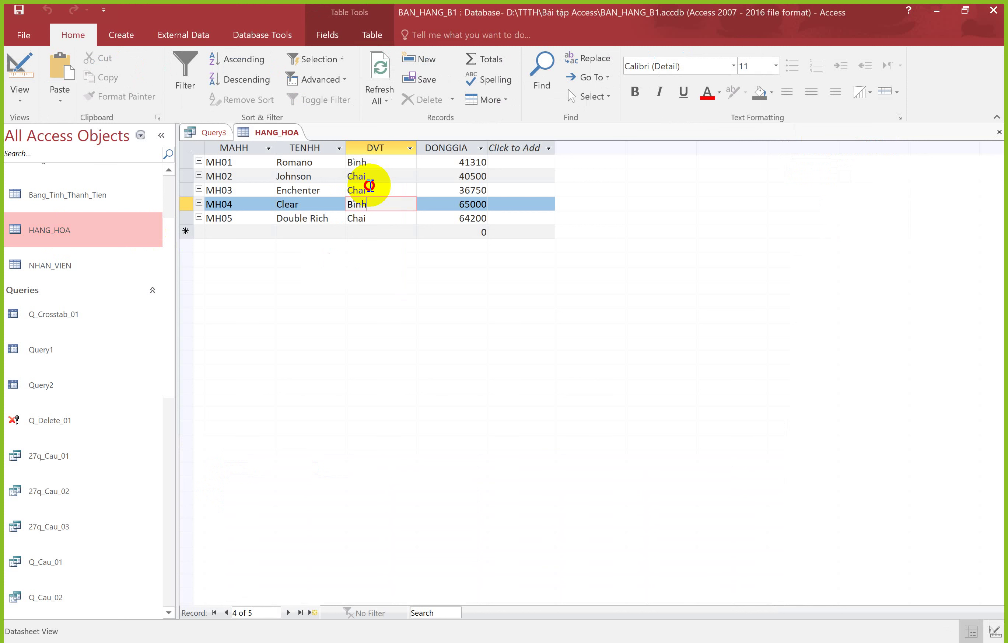
pyautogui.hotkey('shift', 'Tab')
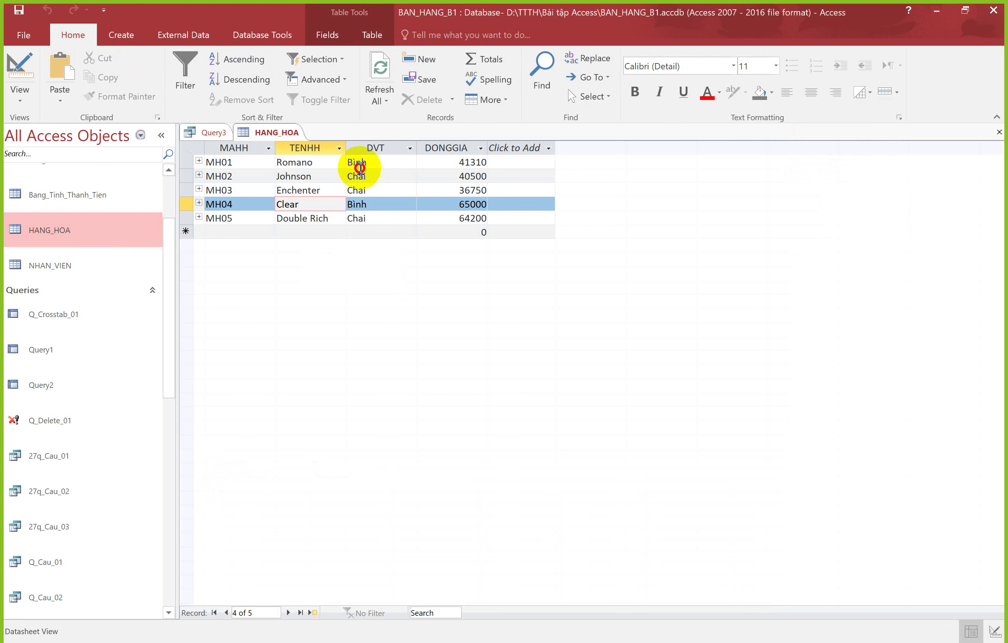
pyautogui.click(360, 167)
pyautogui.write('Lo')
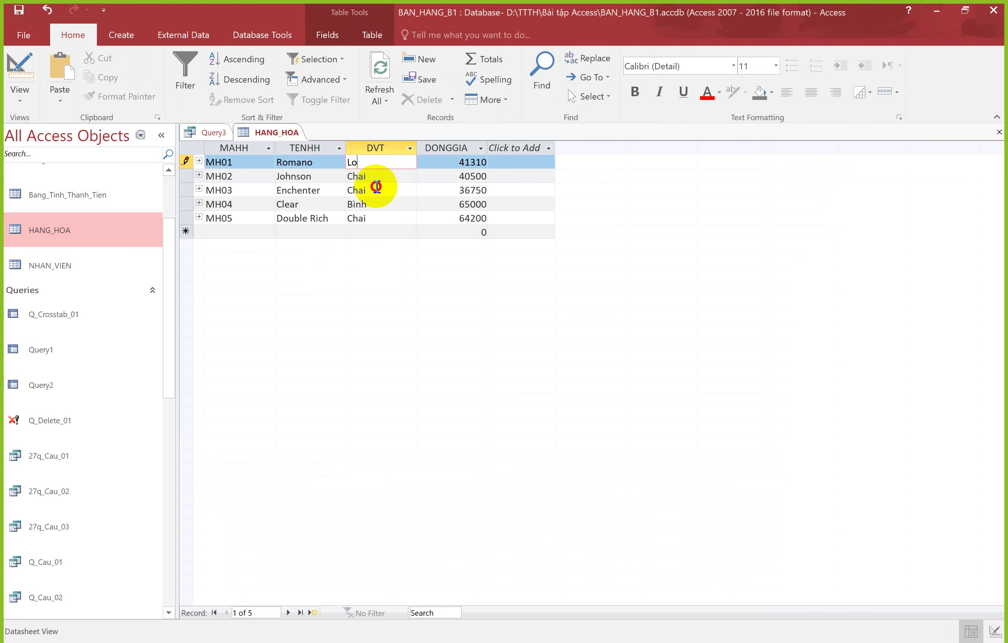
pyautogui.write('j')
# Set the DVT of item MH04 to Hộp and return to the Query3 design
pyautogui.press('Down')
pyautogui.press('Down')
pyautogui.press('Down')
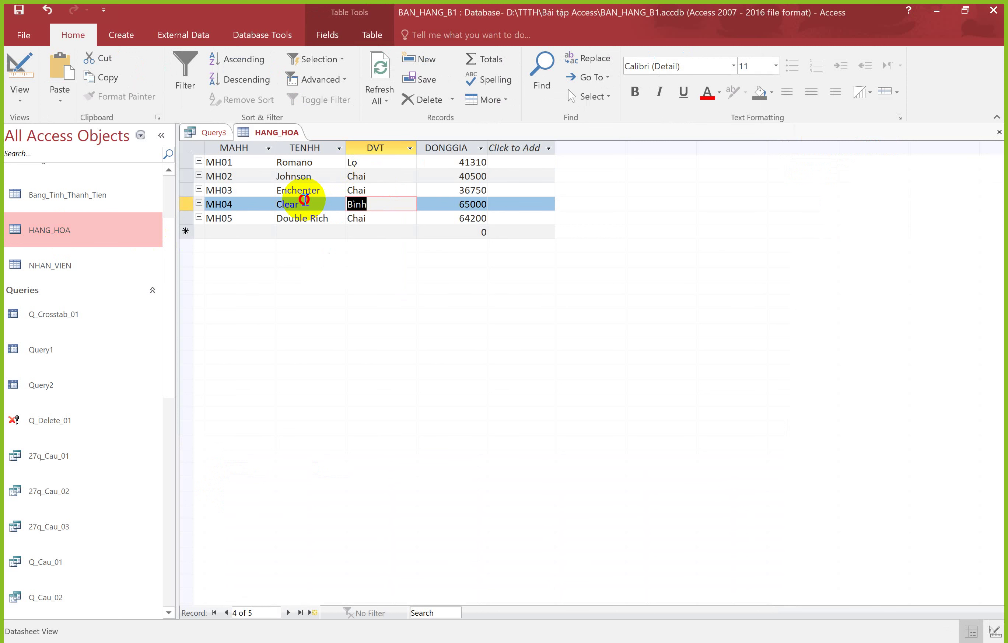
pyautogui.write('Hô')
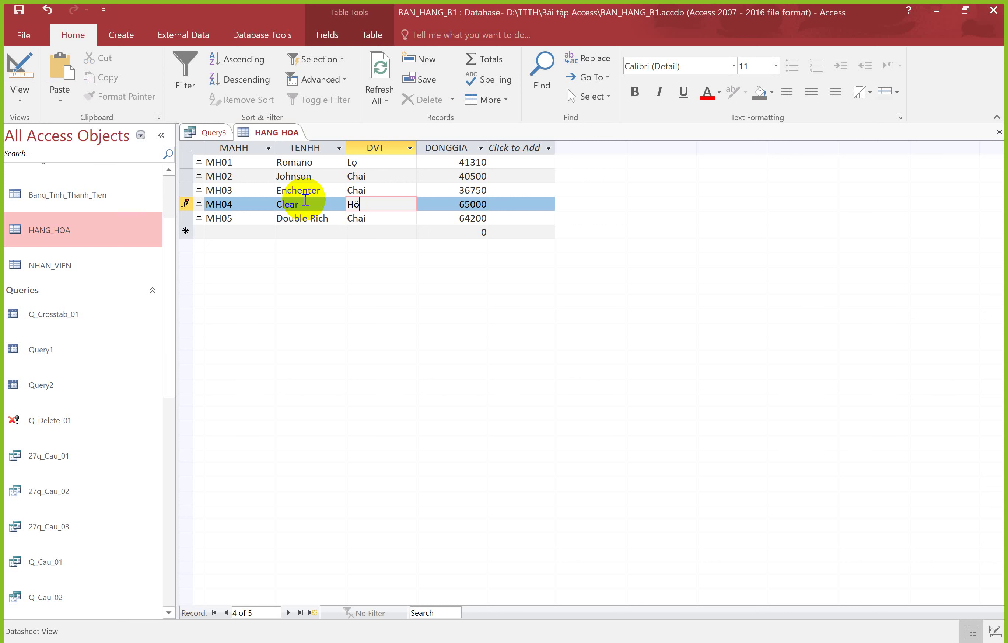
pyautogui.write('jp')
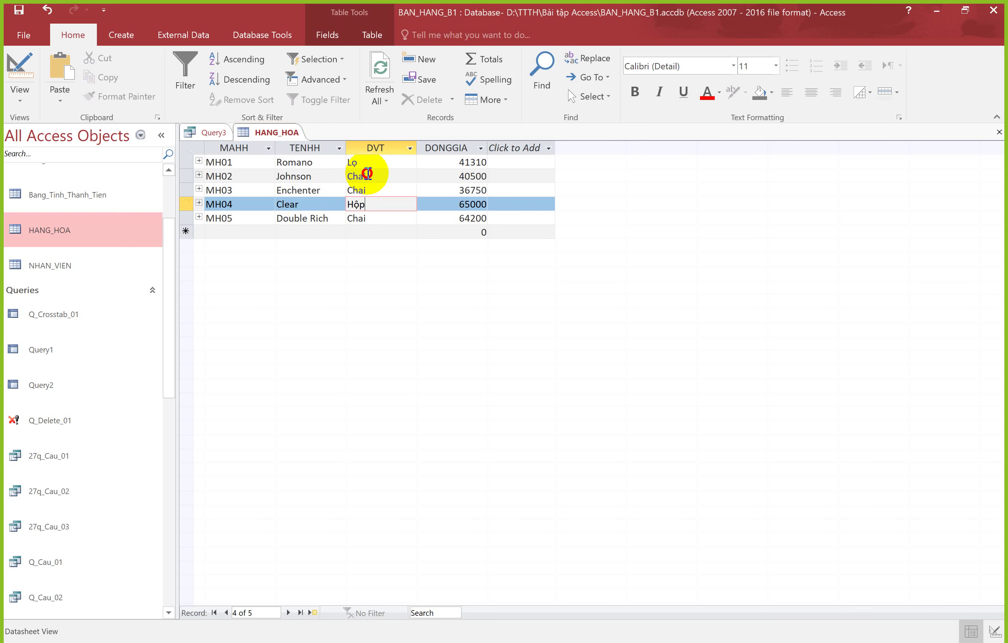
pyautogui.hotkey('ctrl', 'F6')
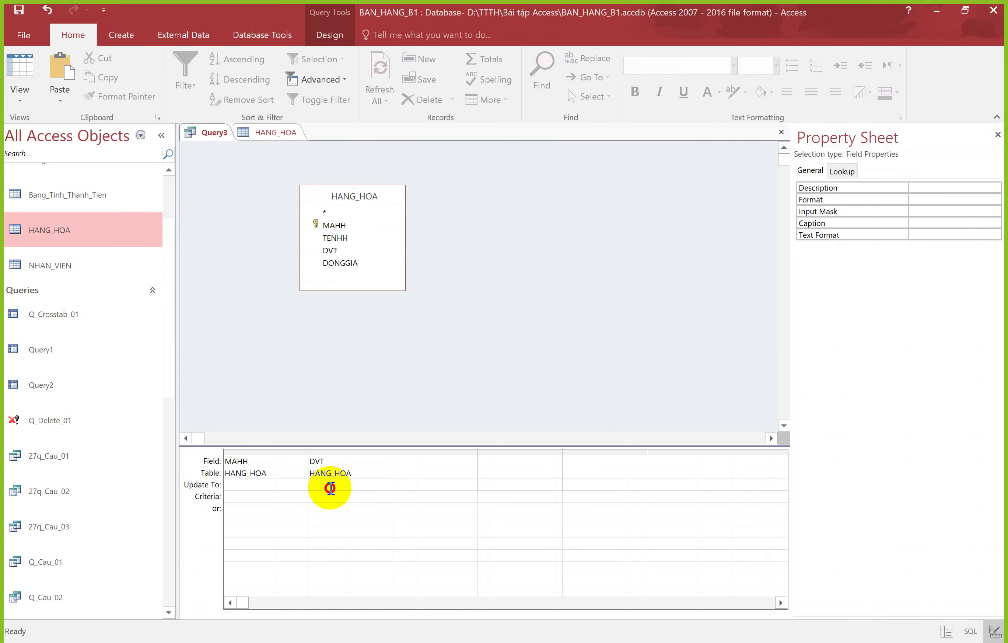
# Set the update value of the DVT field to "Bình"
pyautogui.write('Bình')
pyautogui.click(324, 497)
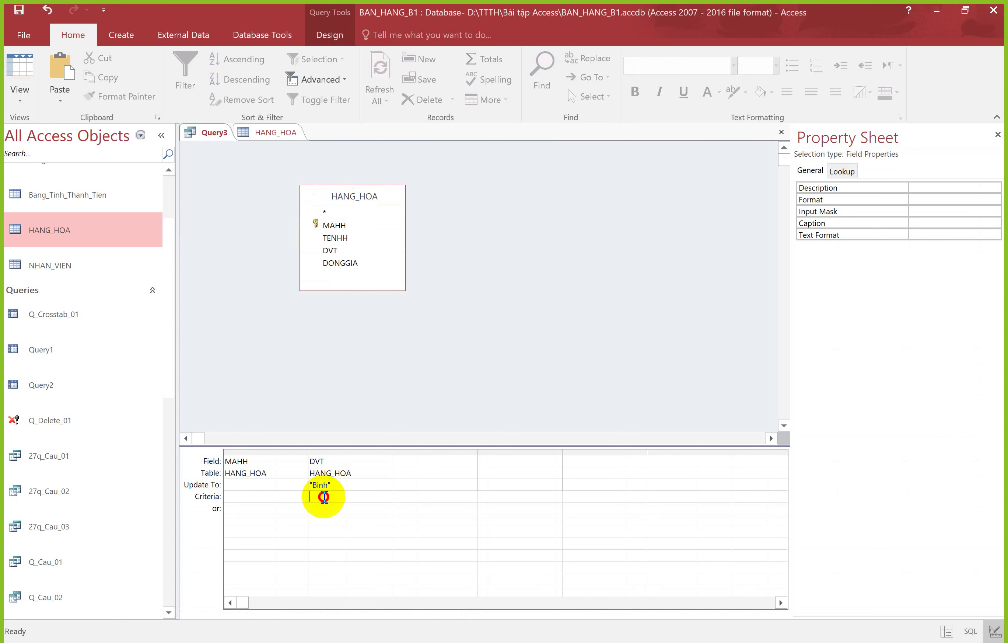
pyautogui.press('Up')
pyautogui.hotkey('shift', 'Tab')
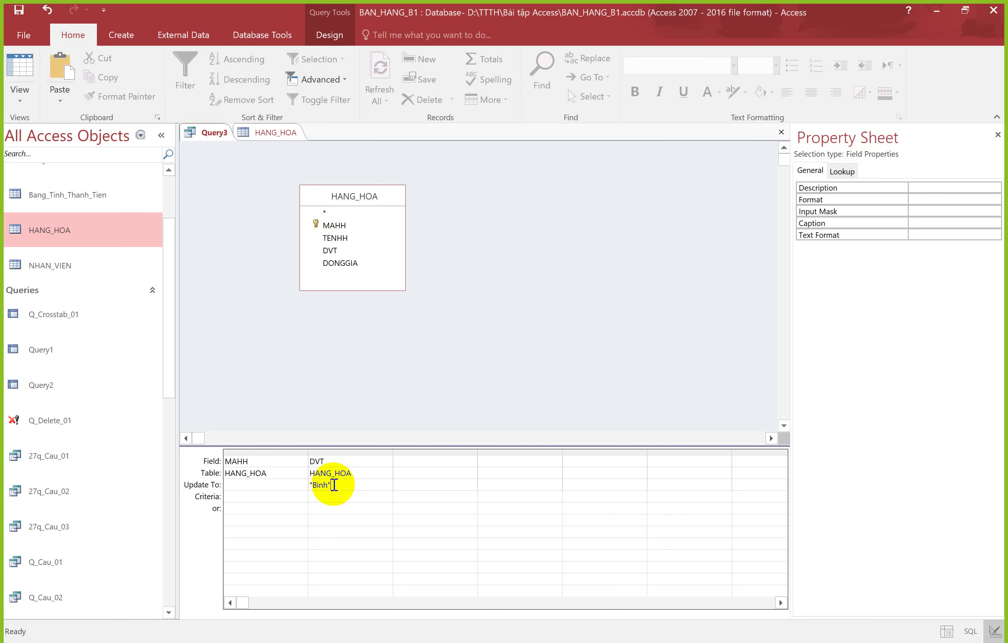
# Enter "Mh01" or "mh04" as the criterion for the MAHH field
pyautogui.click(268, 494)
pyautogui.write('Mh01 or')
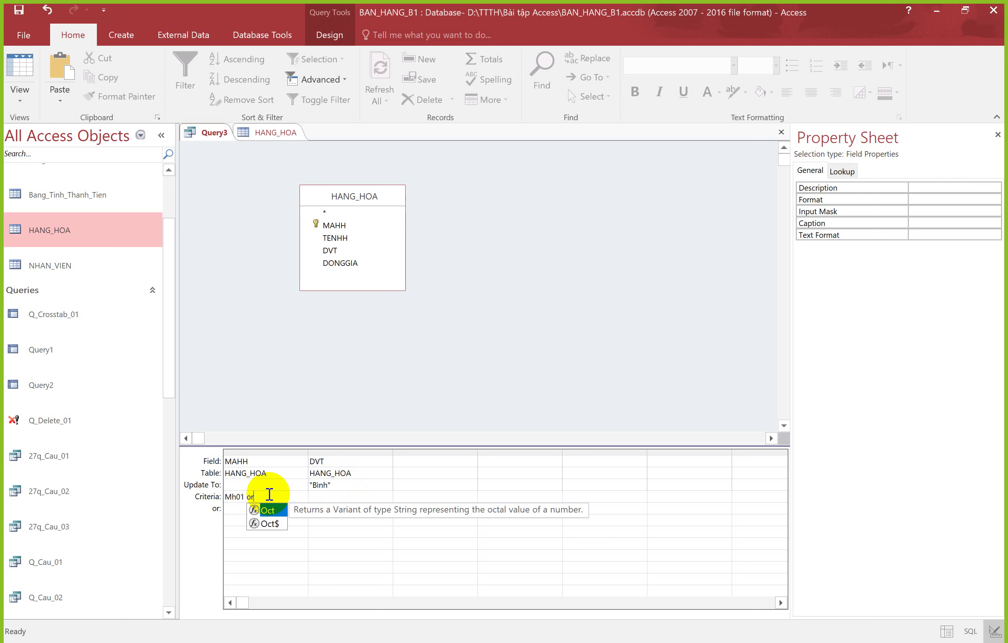
pyautogui.write(' mh01')
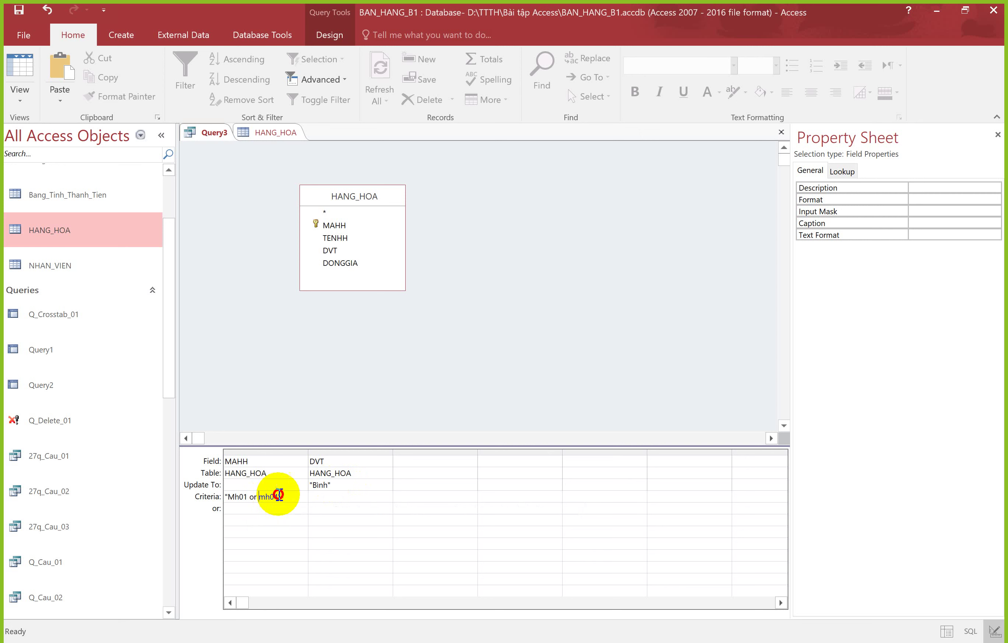
pyautogui.click(297, 481)
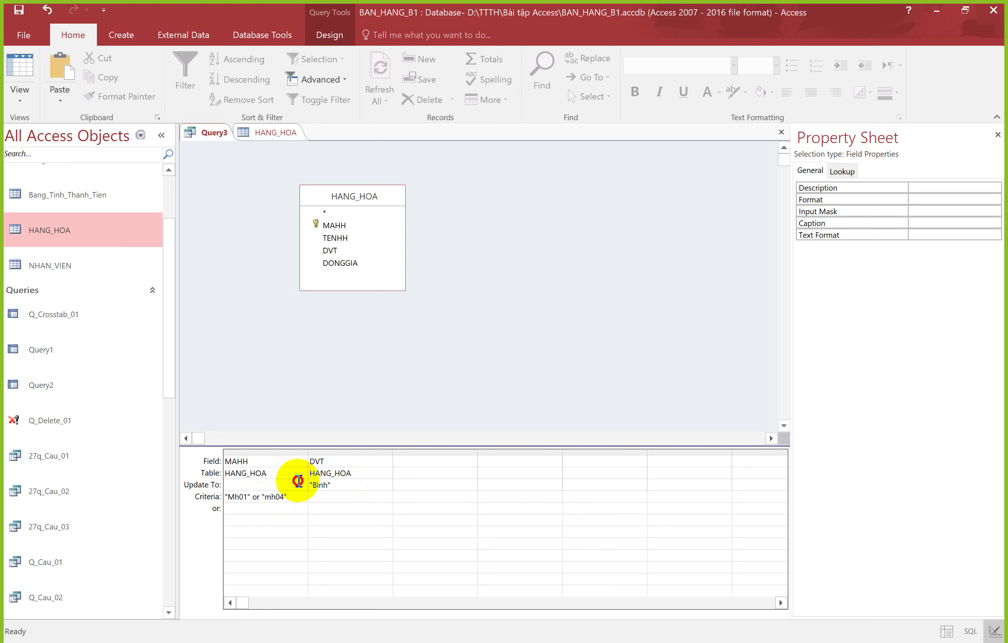
# Split the MAHH condition into "Mh01" on the criteria row and "mh04" on the or row
pyautogui.click(239, 508)
pyautogui.write('"')
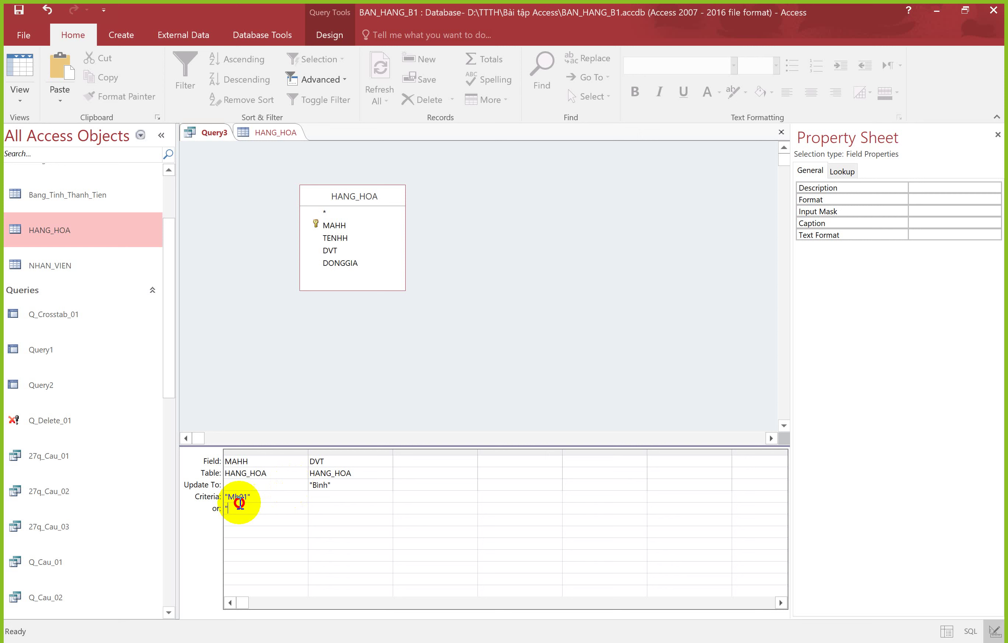
pyautogui.write('mh04"')
pyautogui.click(332, 504)
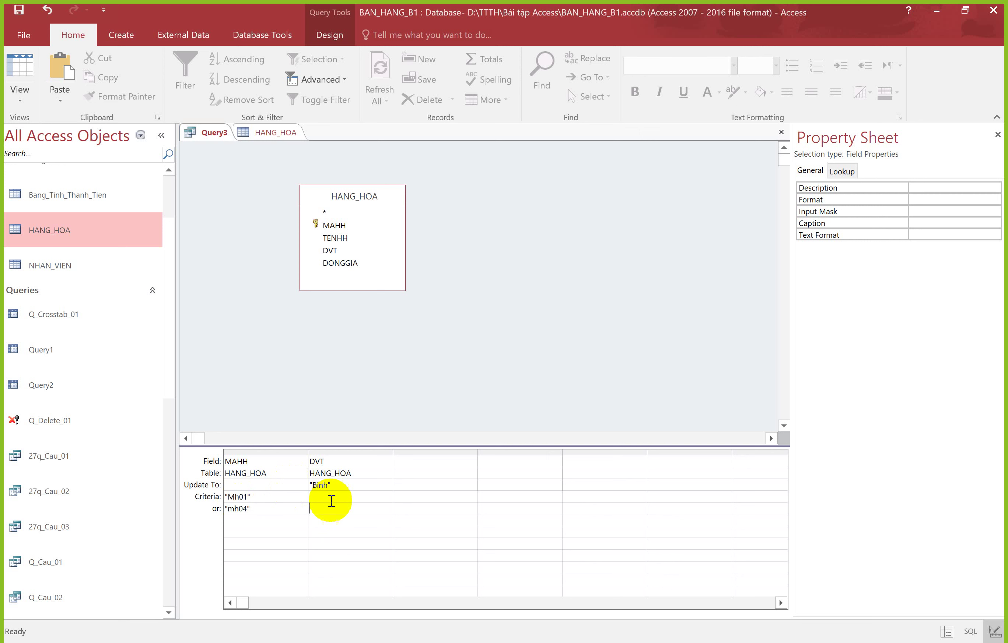
pyautogui.doubleClick(342, 485)
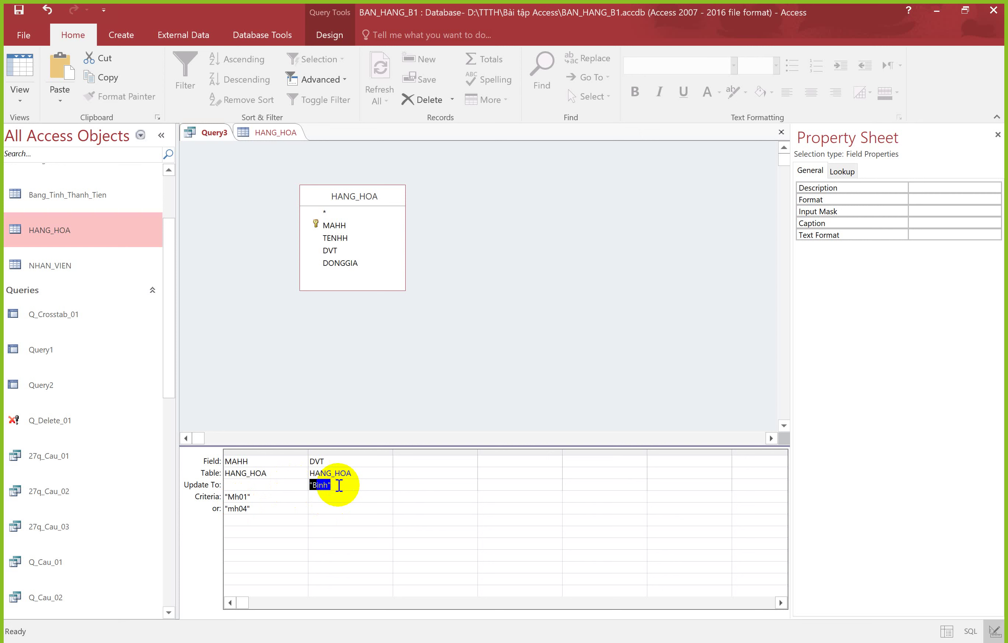
# Run the DVT update query and accept the update of the records
pyautogui.click(116, 110)
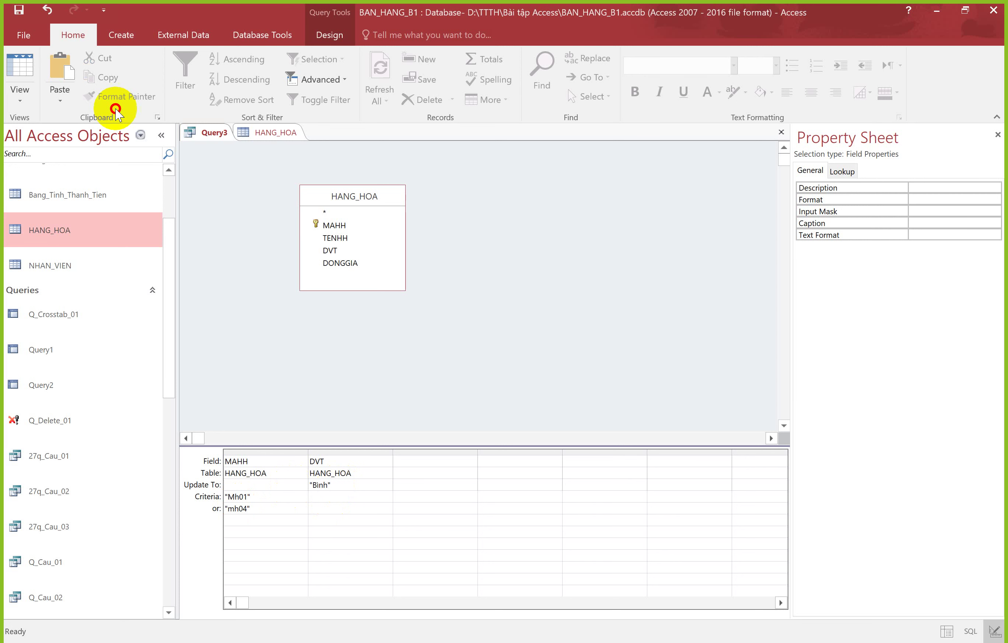
pyautogui.click(282, 498)
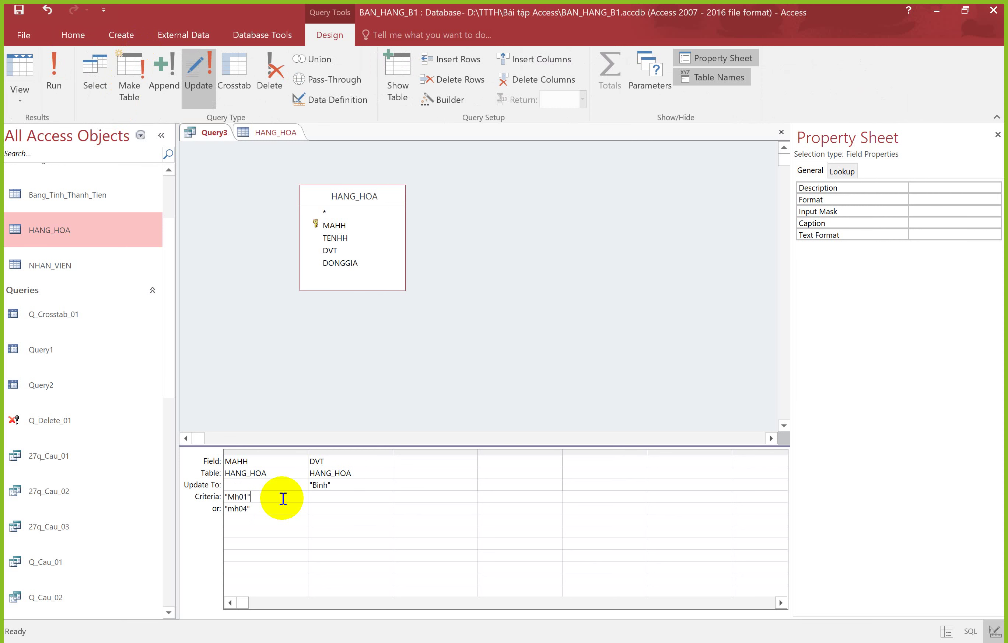
pyautogui.hotkey('alt', 'j')
pyautogui.press('q')
pyautogui.press('r')
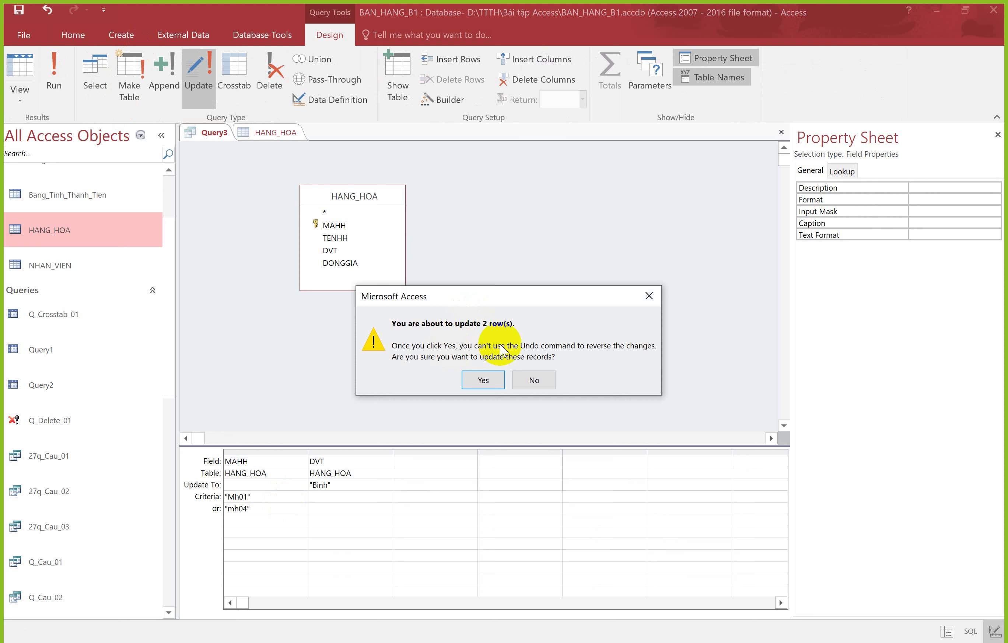
pyautogui.click(484, 380)
# Check the DVT values of MH01 and MH04 in the HANG_HOA table, and read exercise 9 in the browser PDF
pyautogui.click(277, 132)
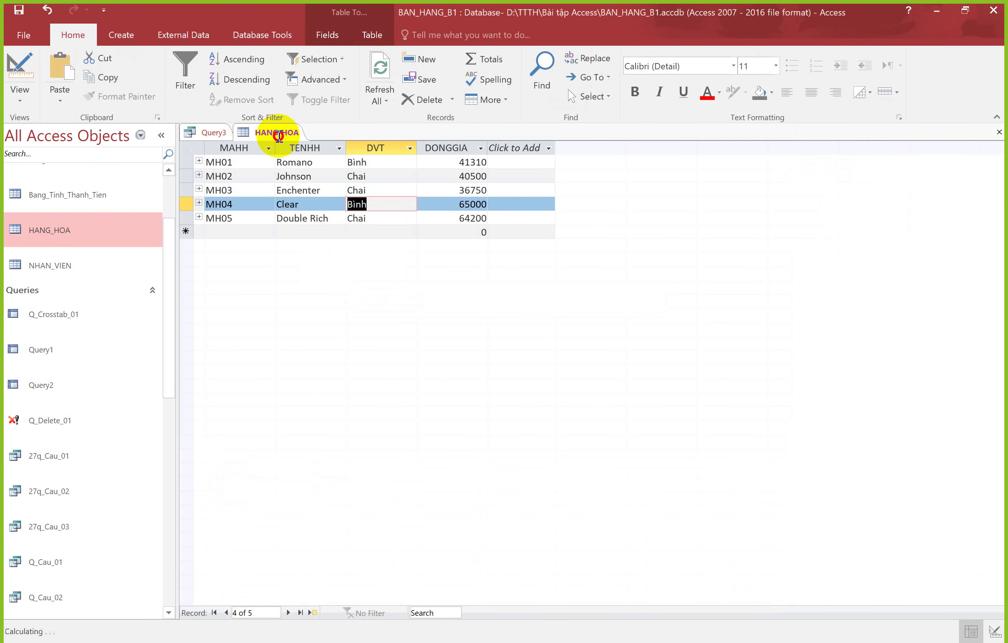
pyautogui.click(375, 203)
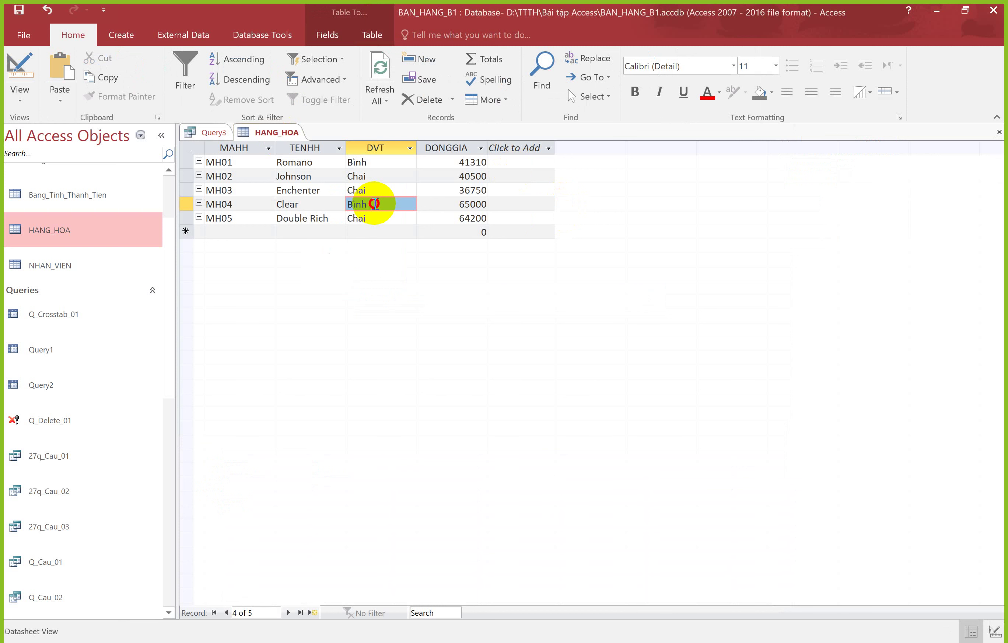
pyautogui.hotkey('ctrl', 'Up')
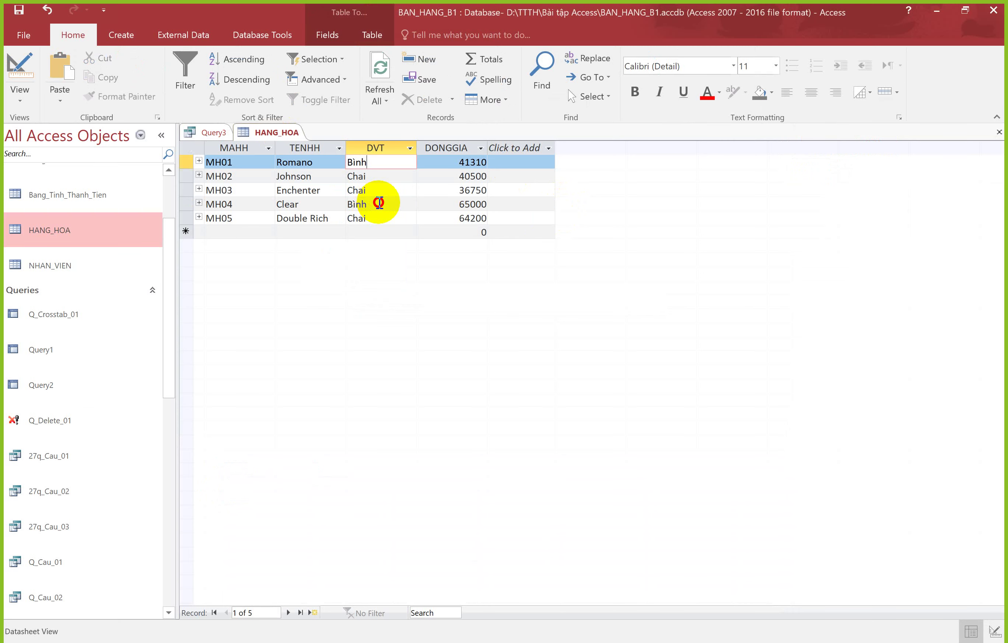
pyautogui.hotkey('alt', 'Tab')
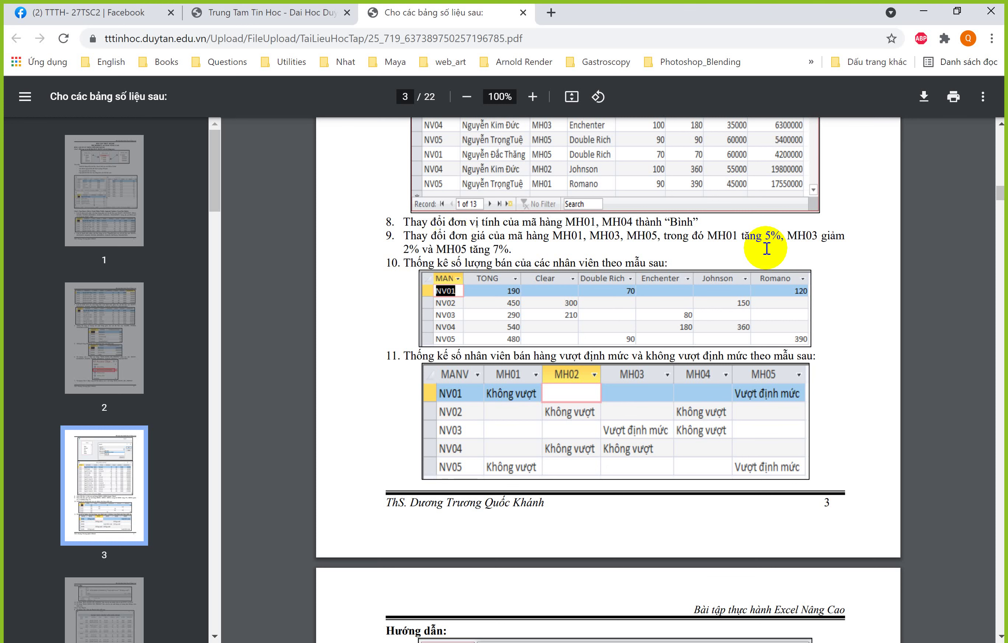
# Back in Access, create an update query on the HANG_HOA table containing the MAHH and DONGGIA fields
pyautogui.hotkey('alt', 'Tab')
pyautogui.click(341, 288)
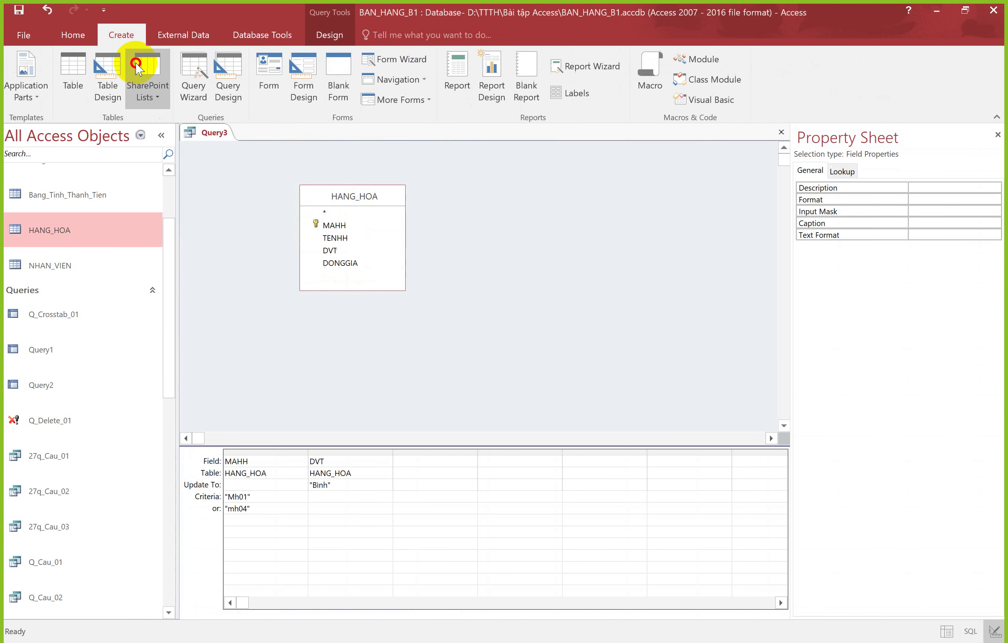
pyautogui.click(227, 76)
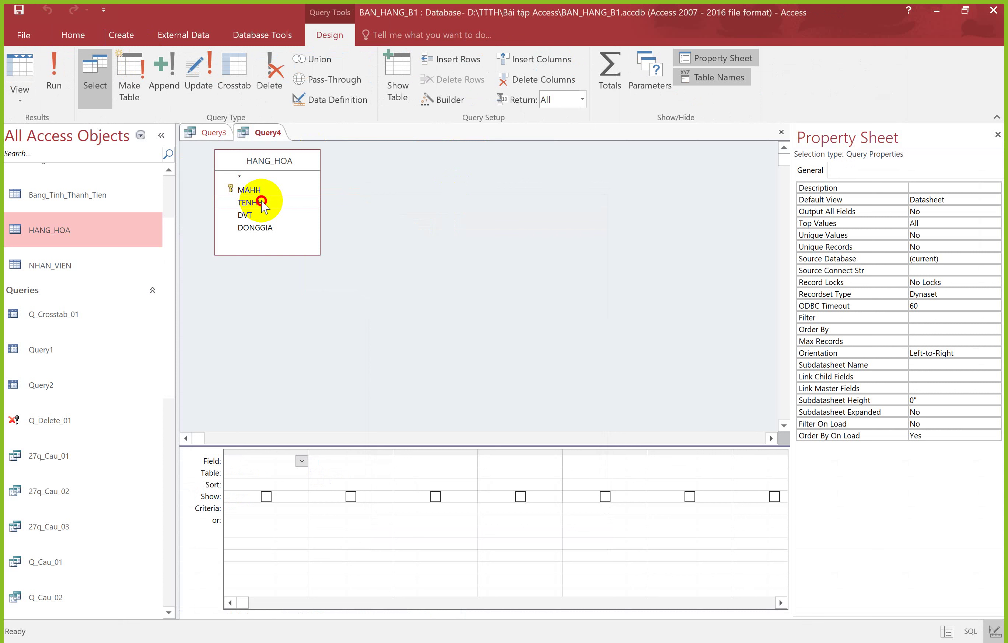
pyautogui.doubleClick(249, 190)
pyautogui.doubleClick(255, 228)
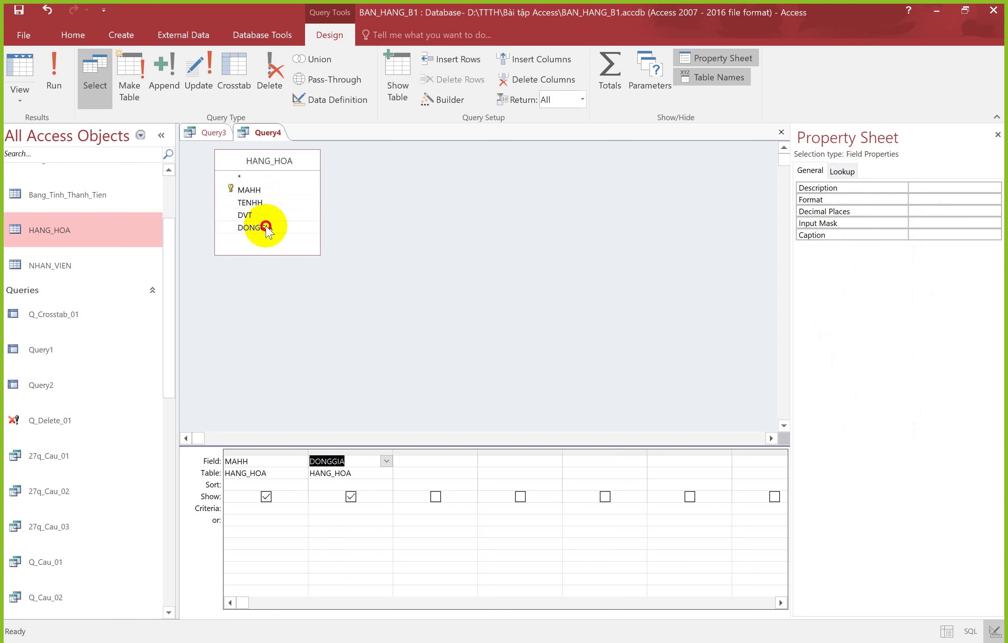
pyautogui.click(197, 80)
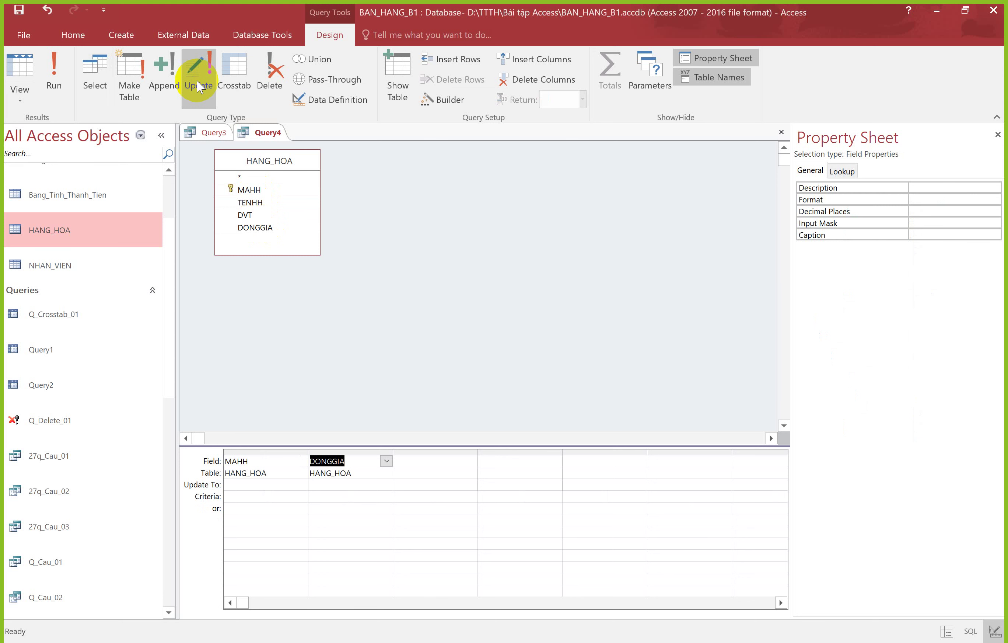
# Switch to the exercise PDF in the browser and reread the price changes required for each product code in exercise 9
pyautogui.hotkey('alt', 'Tab')
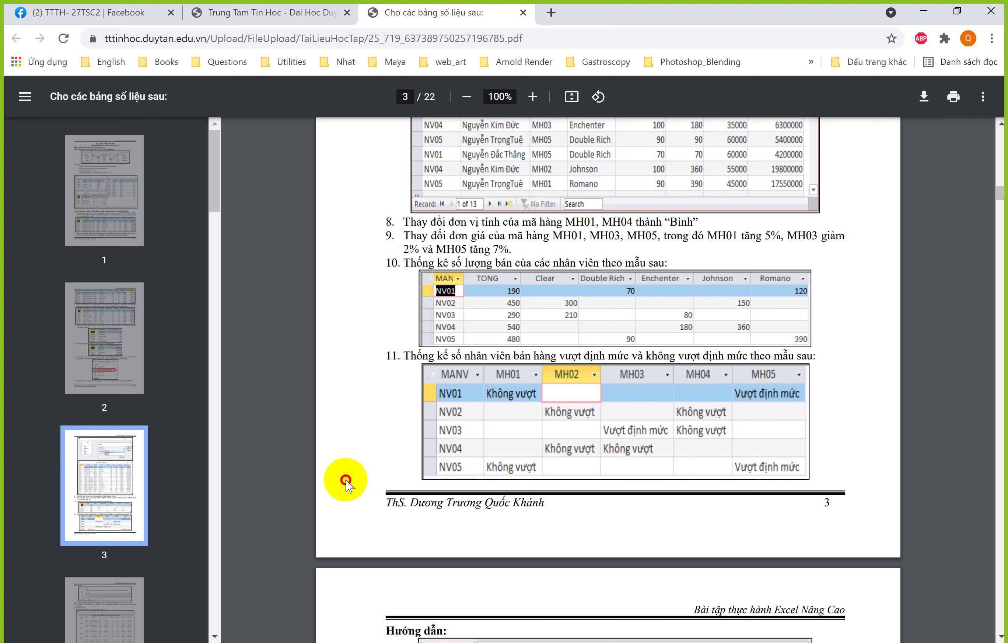
pyautogui.moveTo(718, 235); pyautogui.dragTo(739, 237)
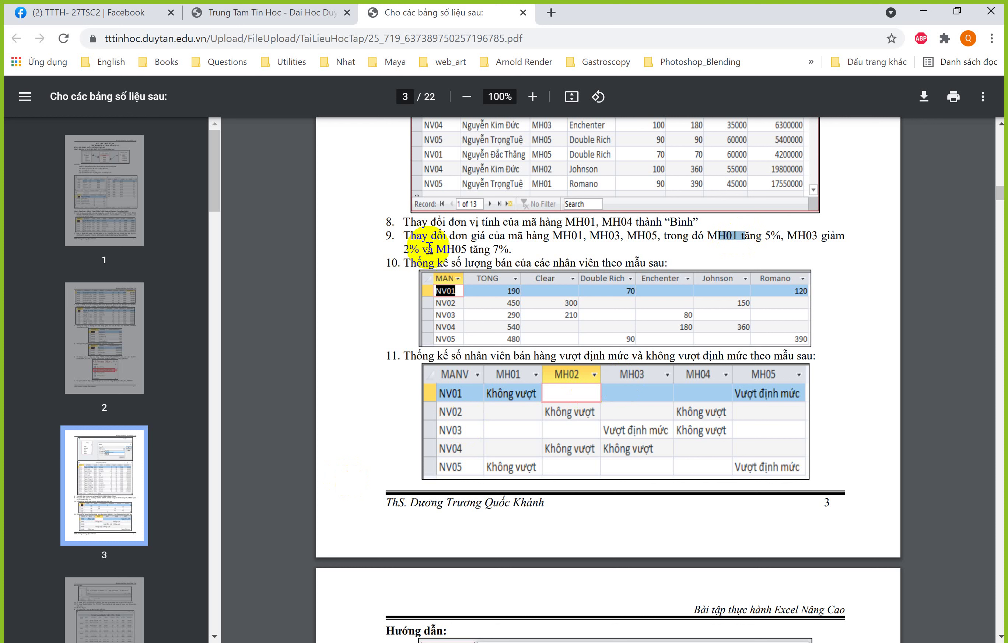
pyautogui.hotkey('alt', 'Tab')
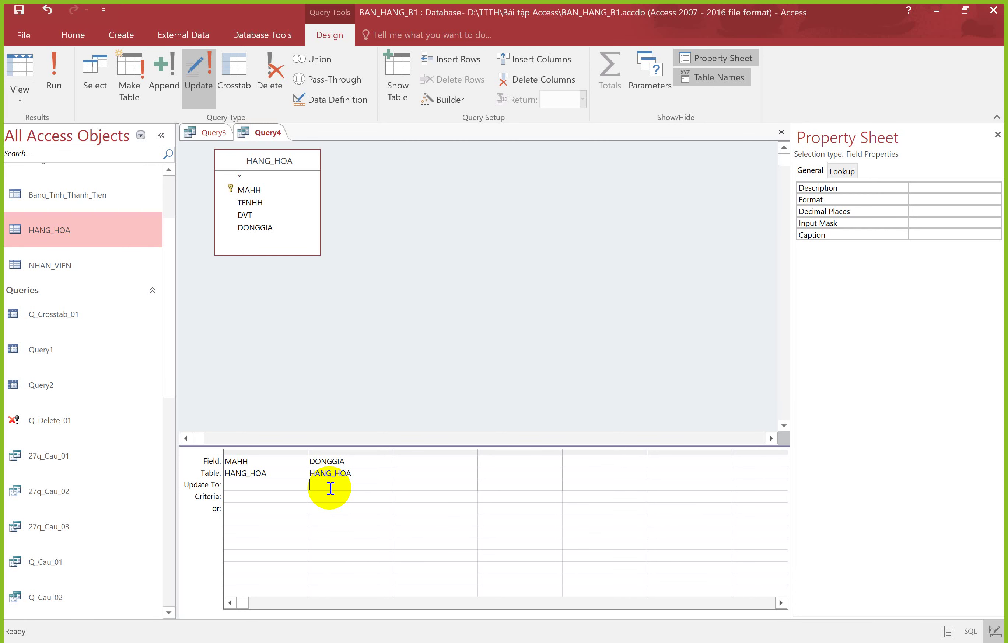
# In the expanded editor for DONGGIA's update value, begin the expression with iif([mahh]="mh01"
pyautogui.hotkey('shift', 'F2')
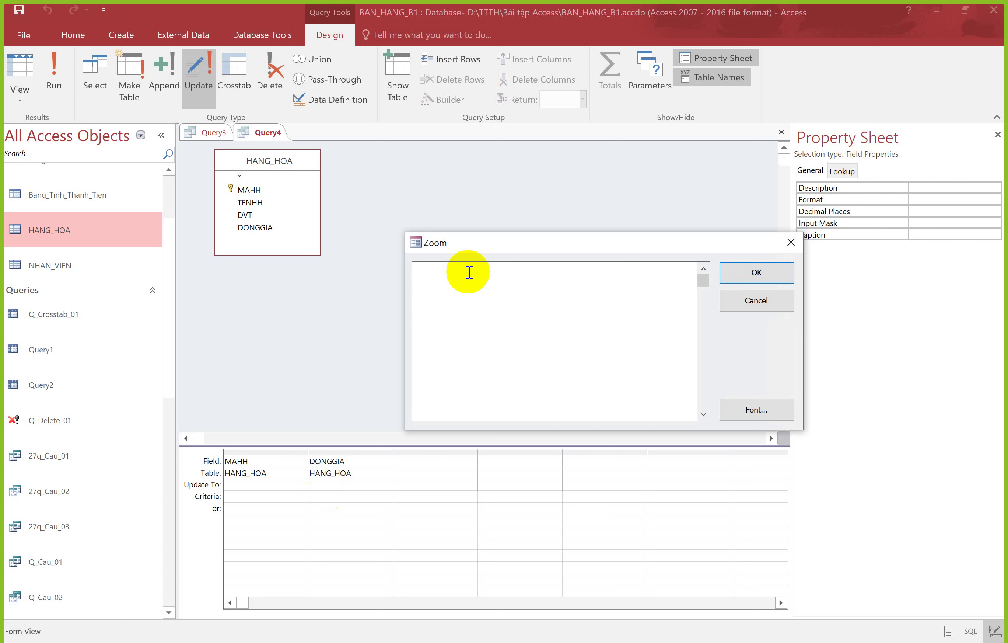
pyautogui.write('iif([')
pyautogui.write('mah')
pyautogui.write('h]=')
pyautogui.write('[m')
pyautogui.write('h01')
pyautogui.write('"')
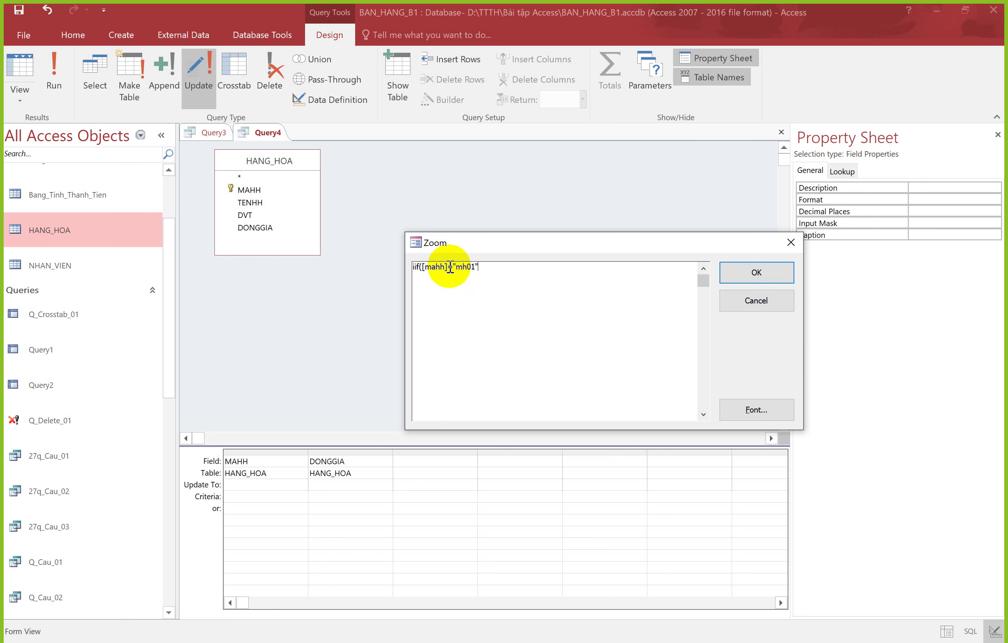
# Replace the equals sign in the mh01 condition with like and make its true result [donggia]*1.05
pyautogui.click(450, 267)
pyautogui.press('Delete')
pyautogui.write('llike')
pyautogui.click(507, 269)
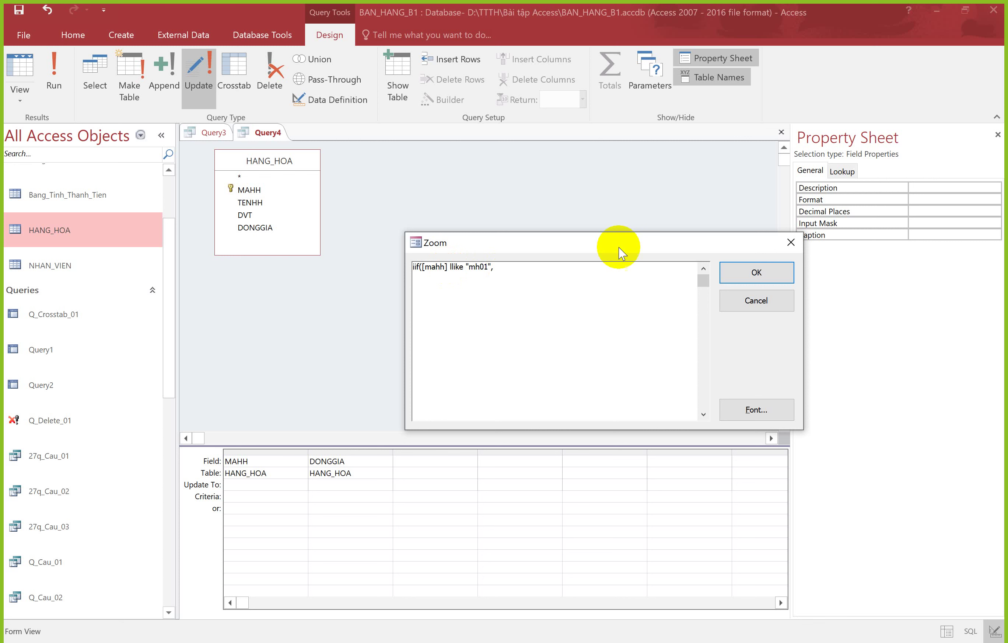
pyautogui.write('[donggia]*1.05,')
pyautogui.moveTo(496, 267); pyautogui.dragTo(533, 268)
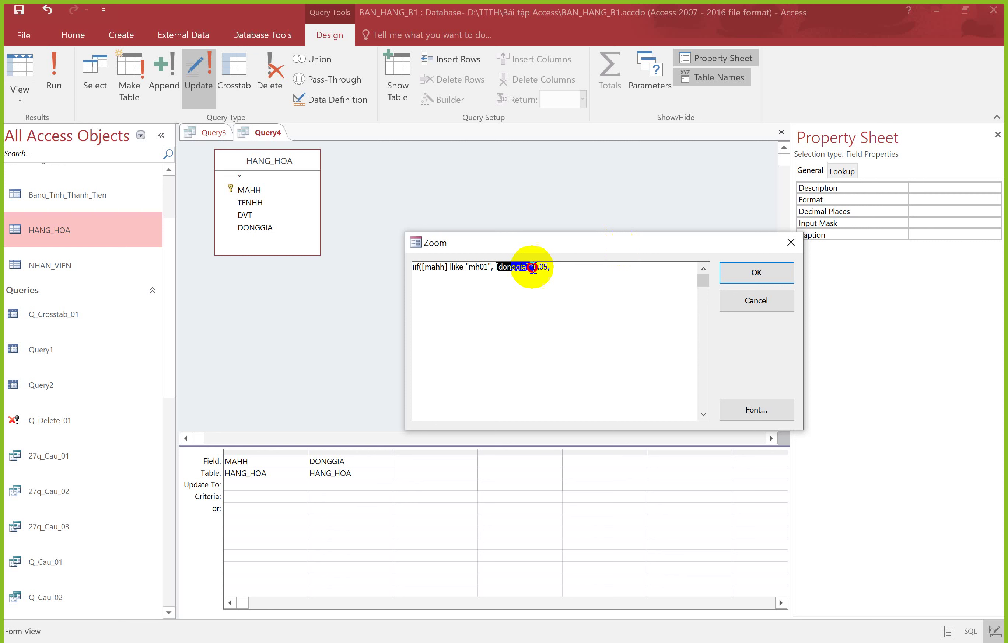
pyautogui.click(560, 267)
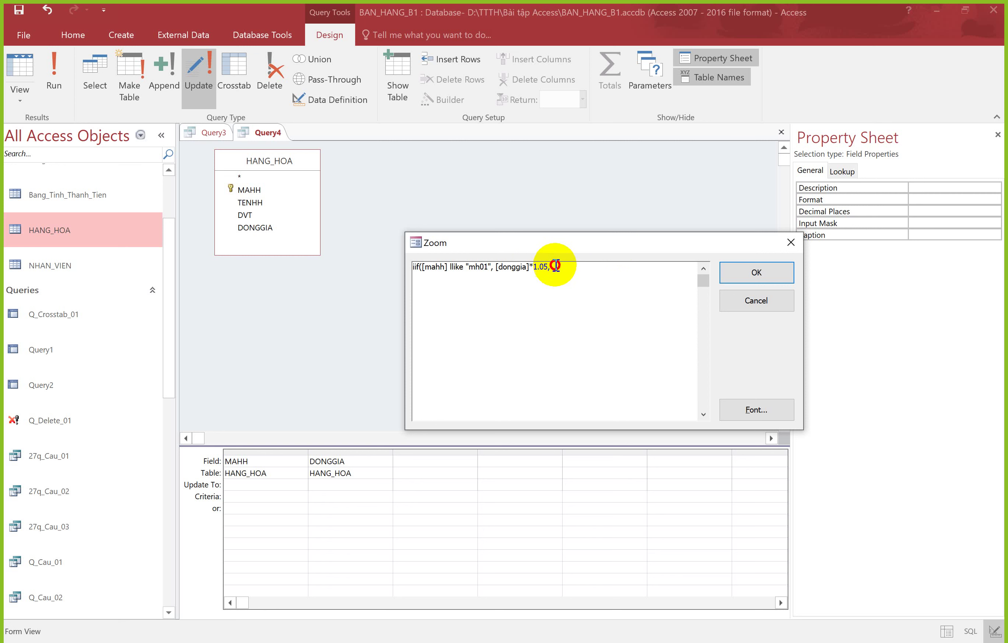
# Nest a second condition, iif([mahh] like "mh03",[donggia]*0.98, and correct the misspelled like in the first condition
pyautogui.click(555, 265)
pyautogui.write('iif(ơ')
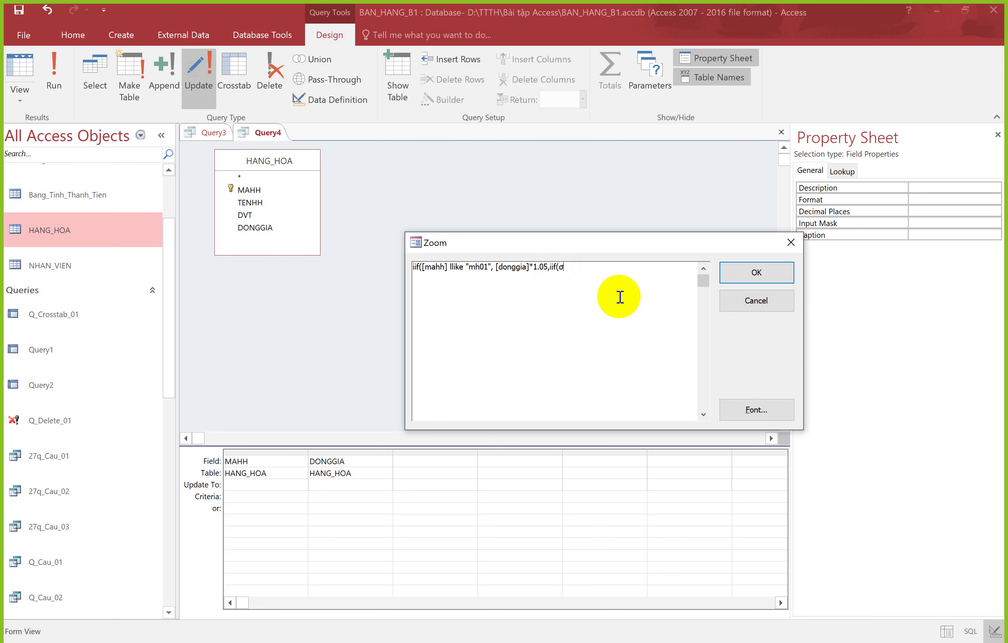
pyautogui.press('BackSpace')
pyautogui.write('[mahh]')
pyautogui.click(600, 271)
pyautogui.write('l')
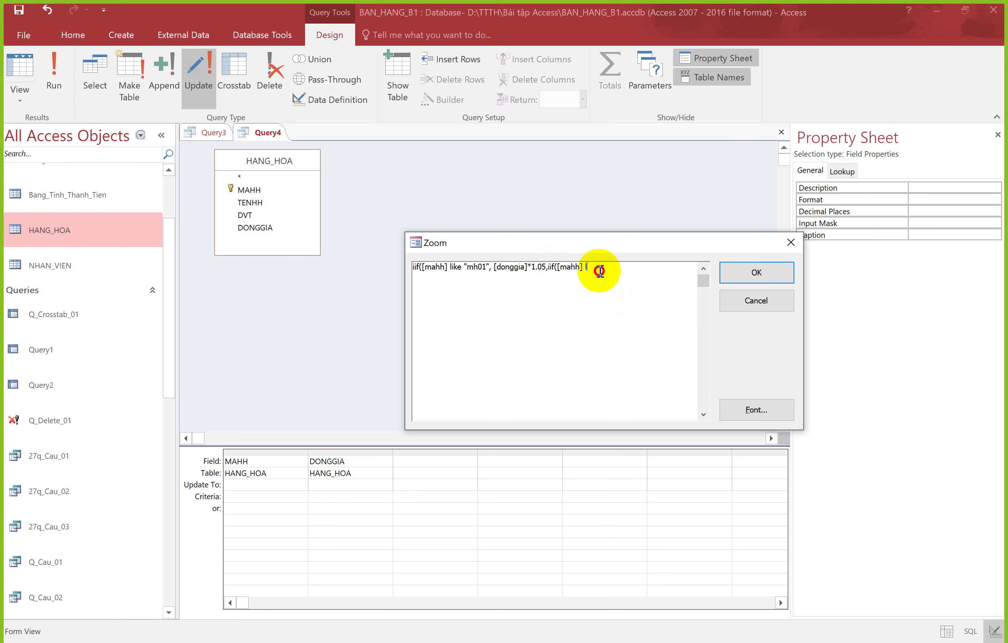
pyautogui.write('ike "')
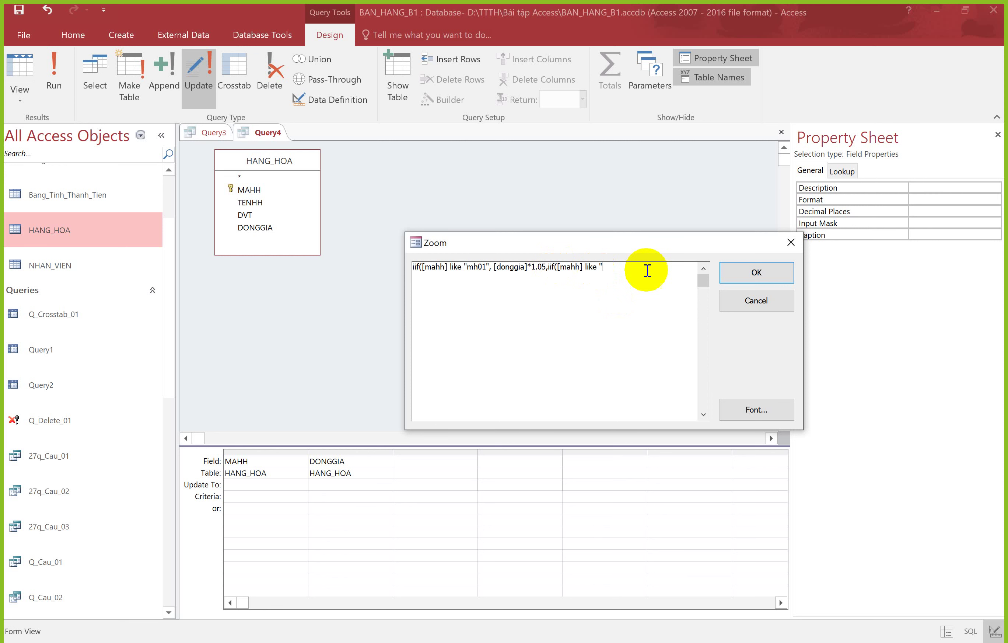
pyautogui.write('mh03",[donggia]*')
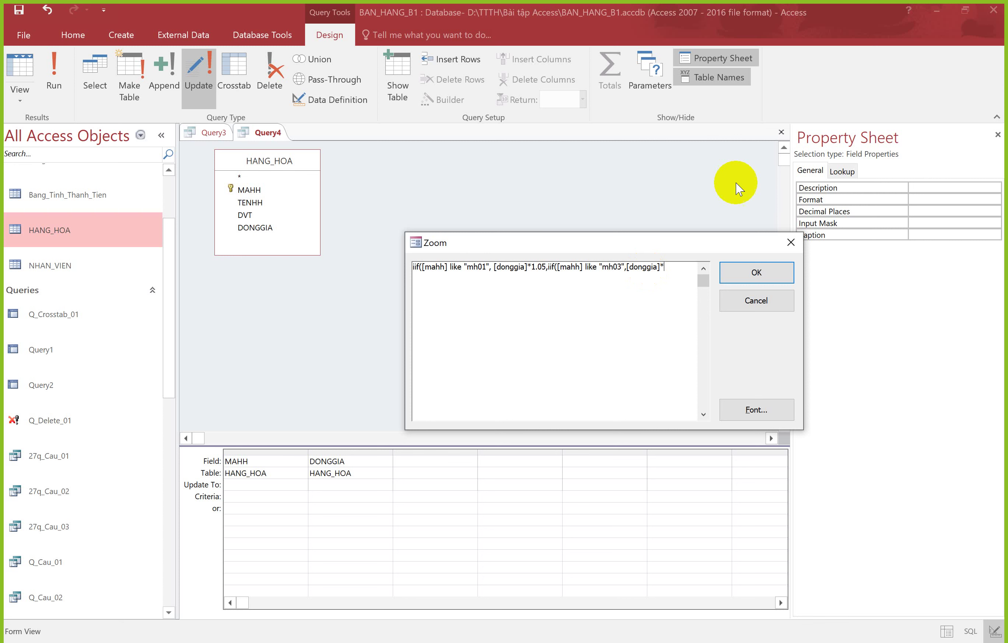
pyautogui.write('0.98')
pyautogui.moveTo(664, 267); pyautogui.dragTo(683, 275)
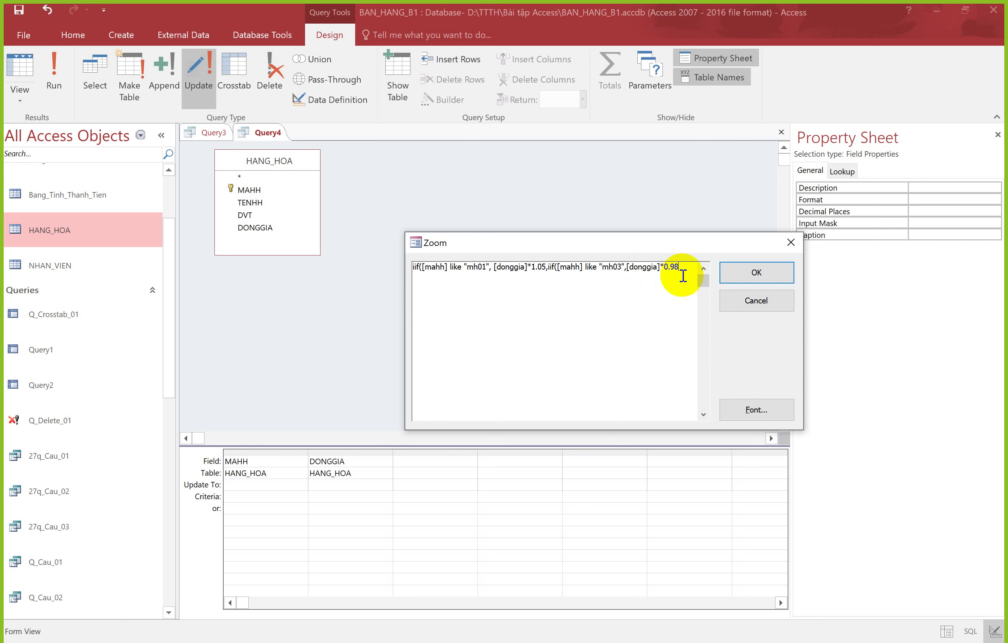
# Complete the nested expression with [donggia]*1.07 as the remaining result and close both parentheses
pyautogui.click(683, 277)
pyautogui.write(',[donggia]*1')
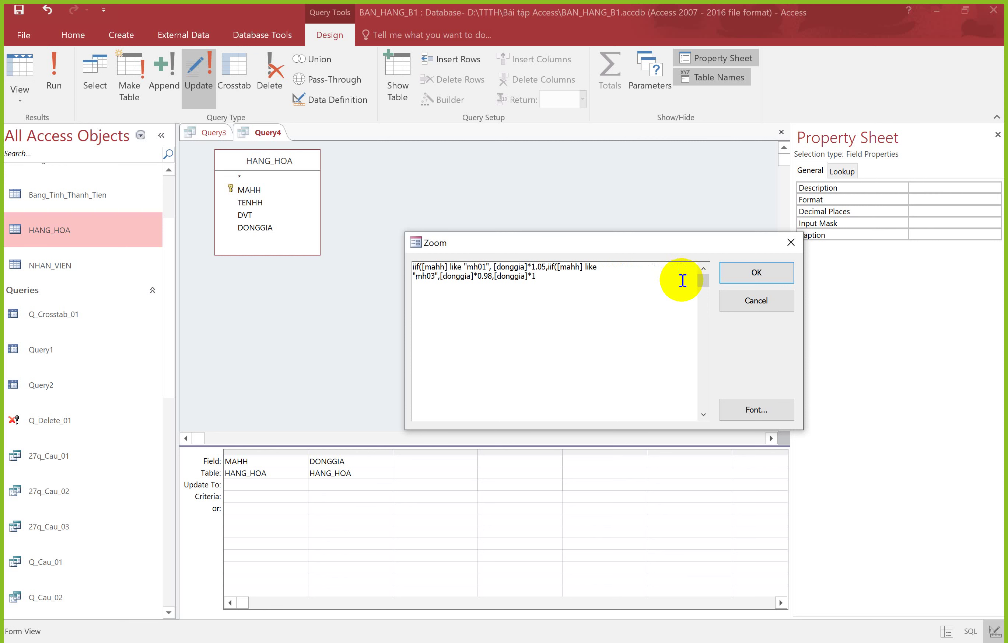
pyautogui.write('.07))')
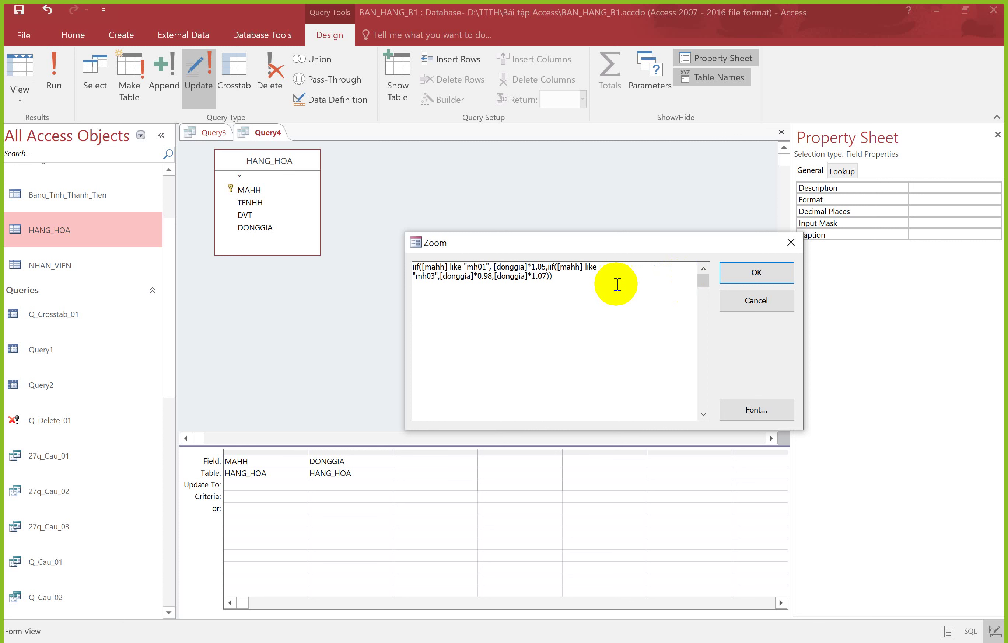
pyautogui.moveTo(512, 242); pyautogui.dragTo(479, 215)
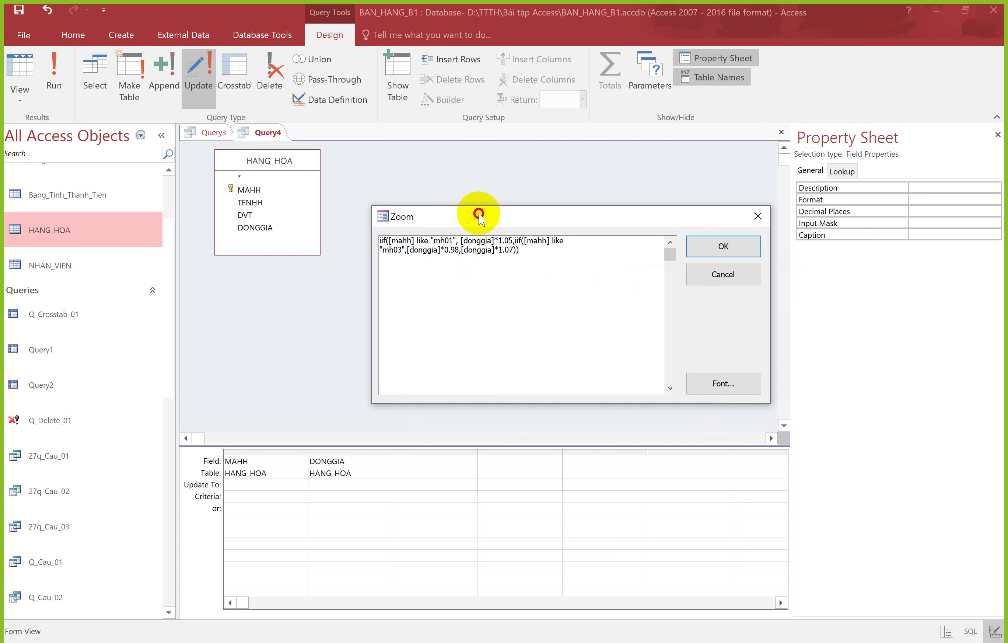
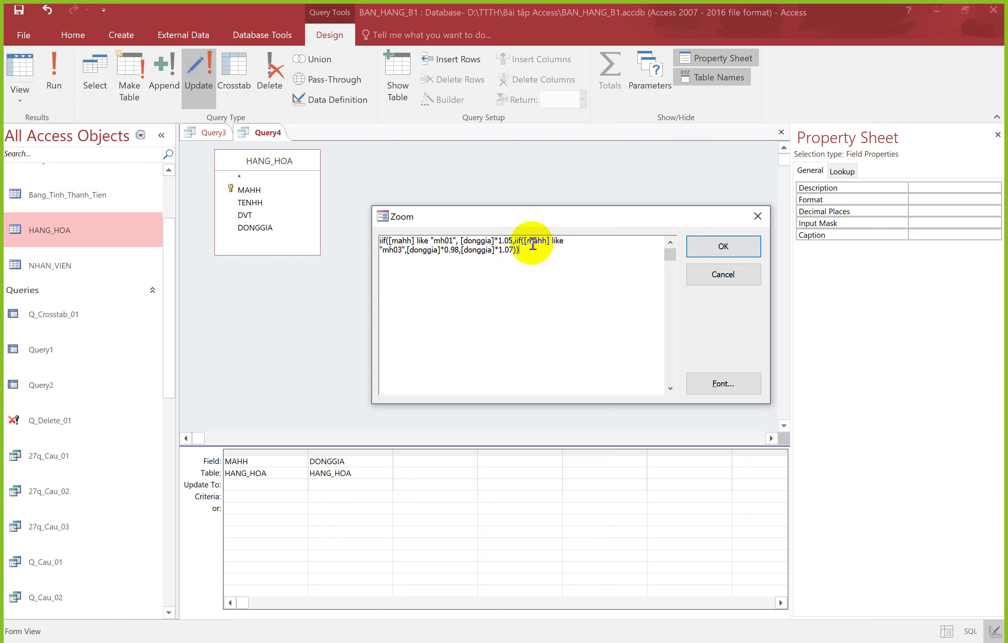
# Accept the DONGGIA update expression and set MAHH's criteria to "mh01" or "mh03" or "mh05" on separate rows
pyautogui.click(707, 254)
pyautogui.click(249, 499)
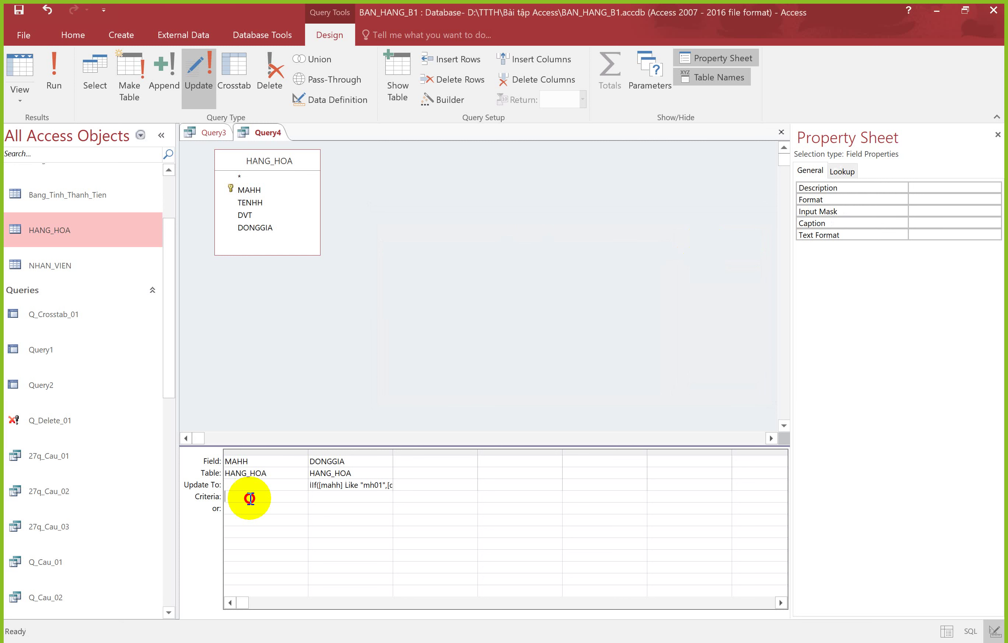
pyautogui.write('mh01')
pyautogui.click(255, 509)
pyautogui.write('mh03')
pyautogui.press('Tab')
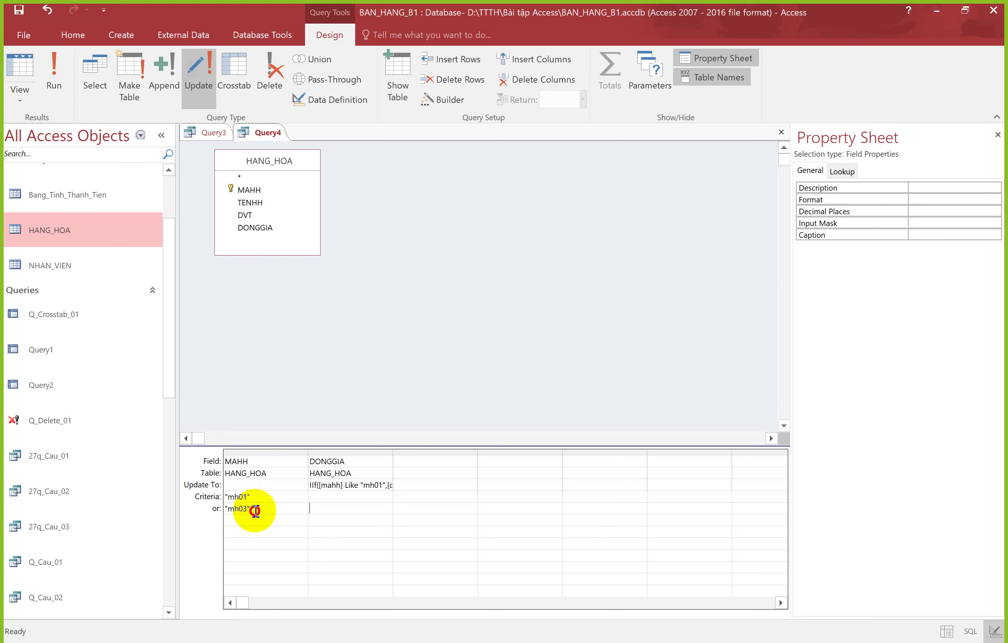
pyautogui.click(253, 517)
pyautogui.write('mh05')
pyautogui.press('Tab')
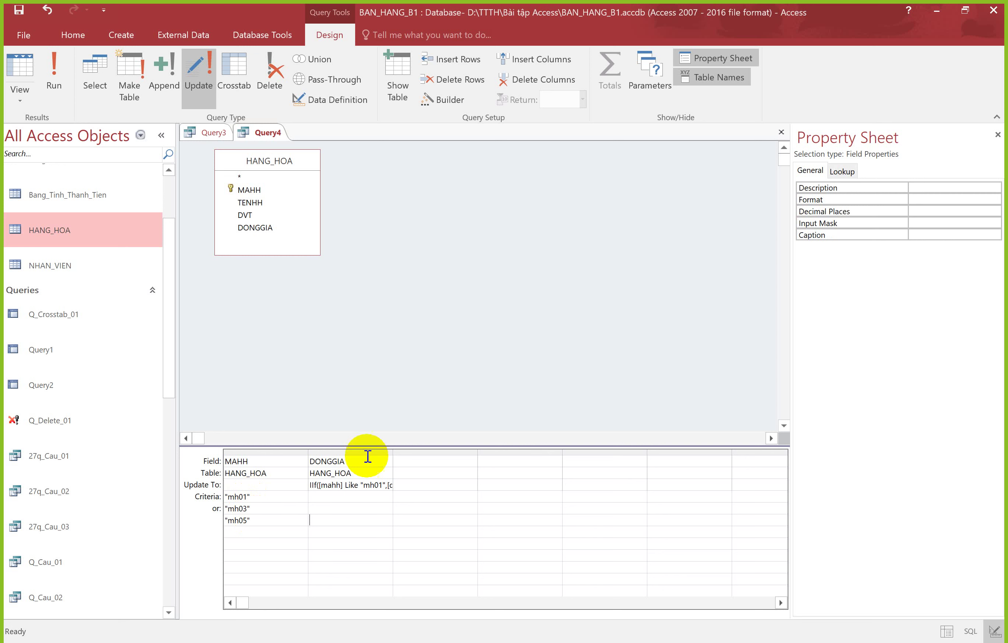
# Reopen DONGGIA's update expression in the expanded editor, review its final [donggia]*1.07 result, and close the editor
pyautogui.click(342, 482)
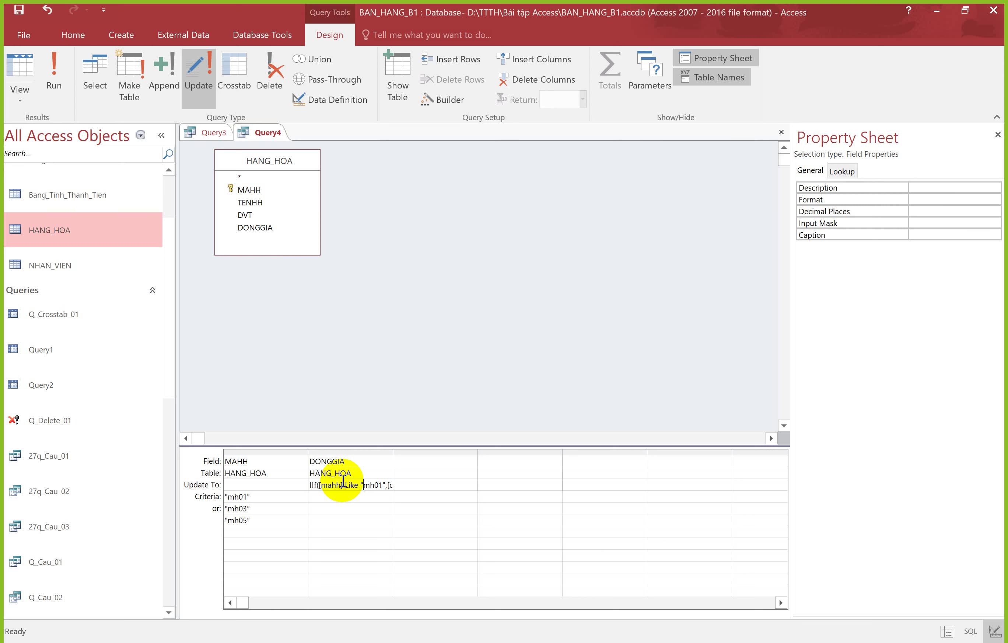
pyautogui.hotkey('shift', 'F2')
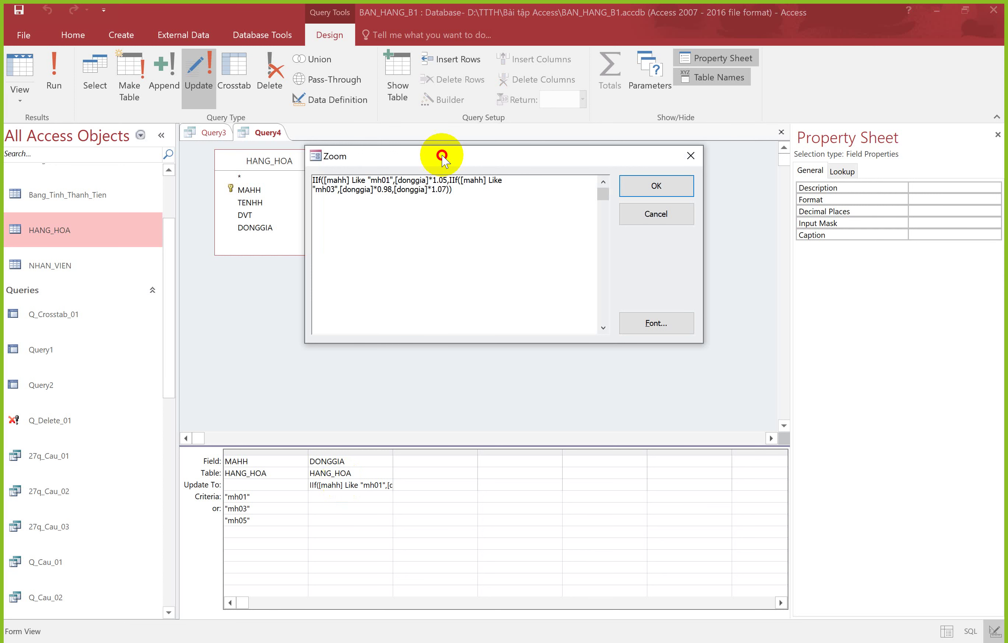
pyautogui.moveTo(441, 157); pyautogui.dragTo(491, 196)
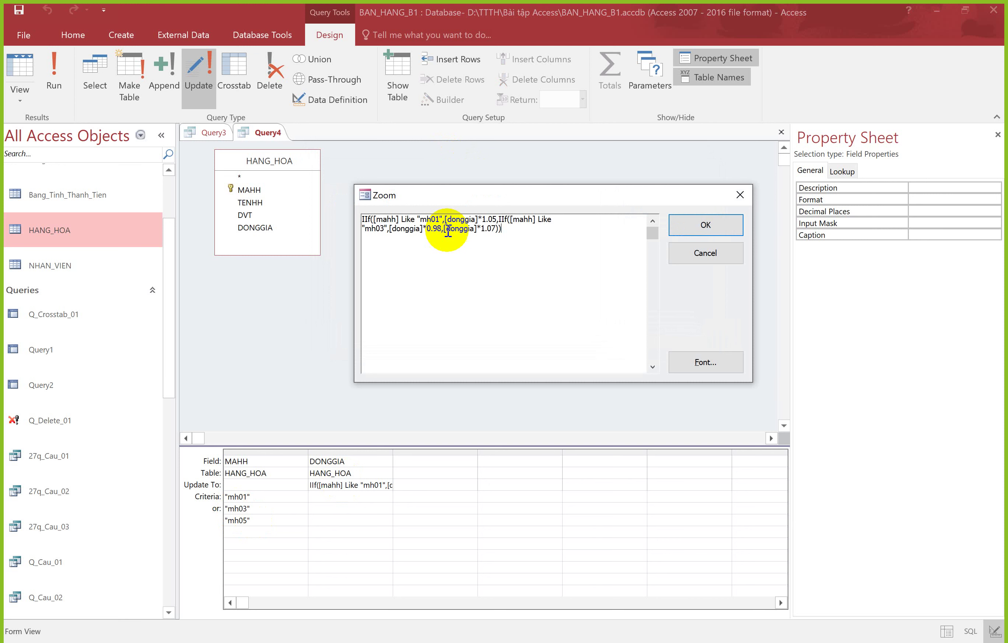
pyautogui.moveTo(448, 231); pyautogui.dragTo(506, 235)
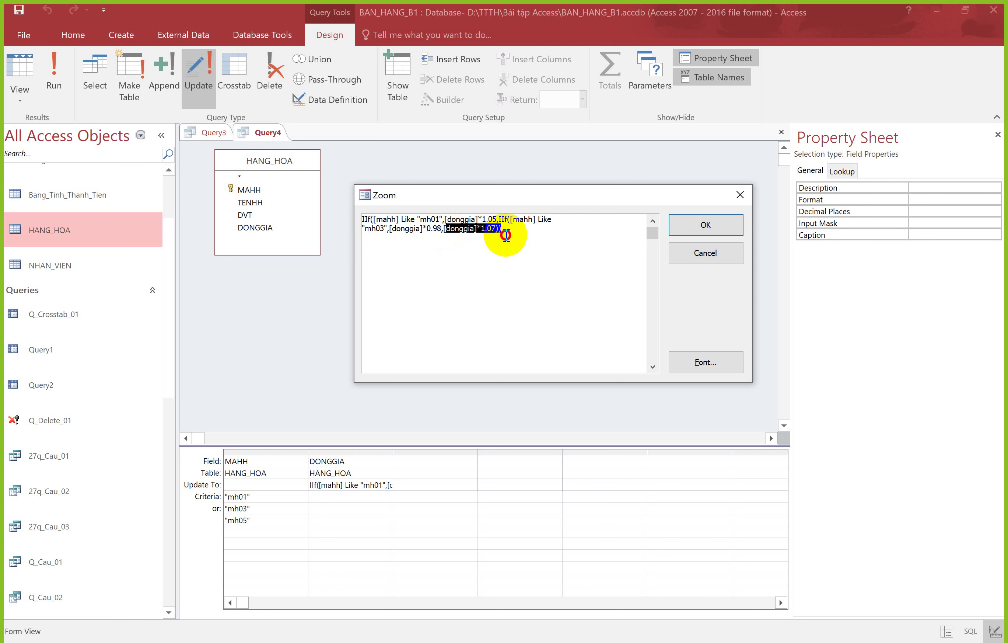
pyautogui.moveTo(507, 236); pyautogui.dragTo(499, 244)
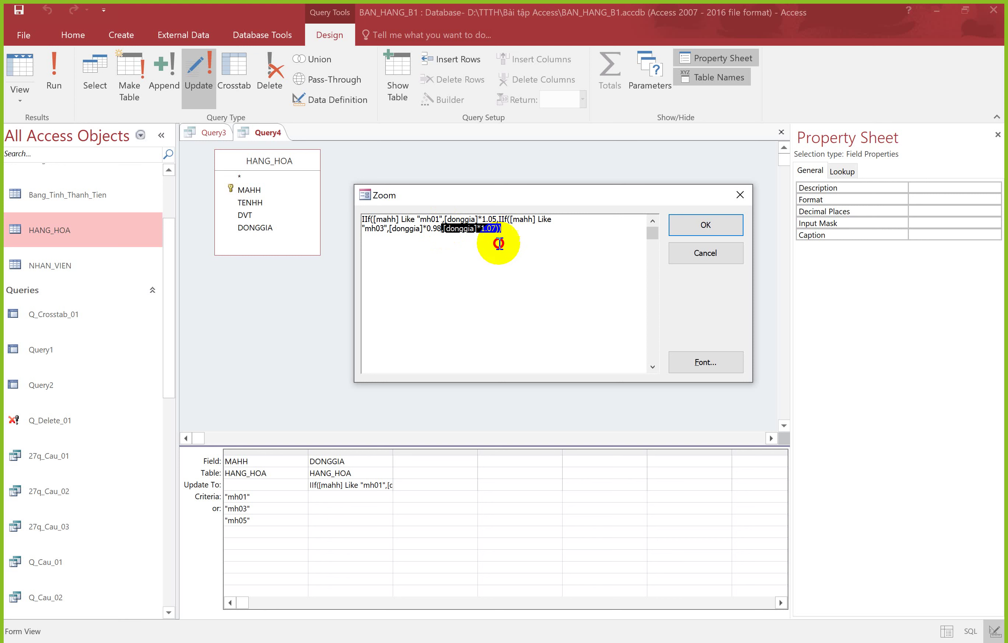
pyautogui.click(499, 243)
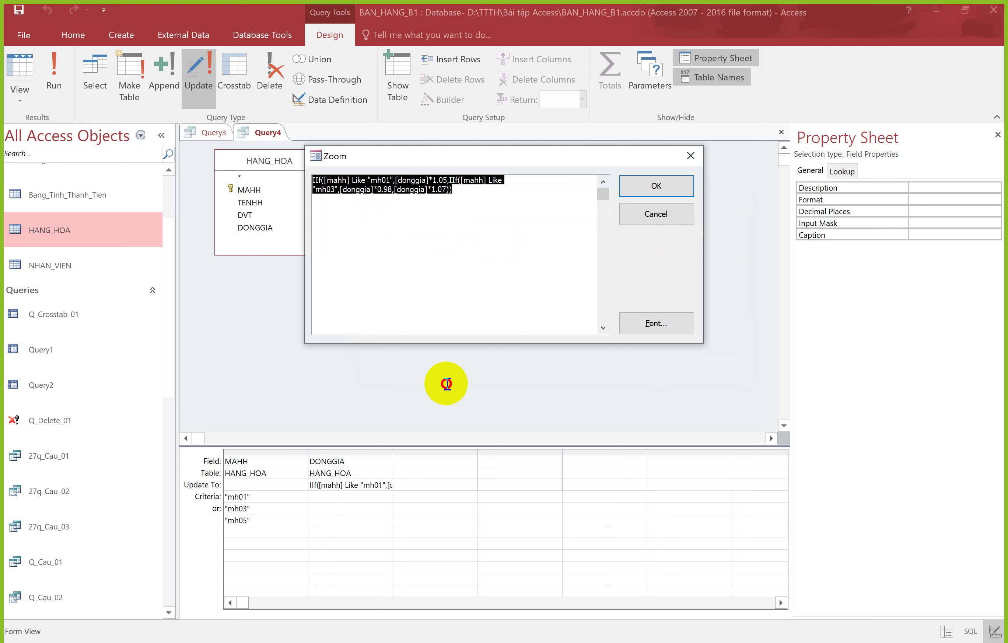
pyautogui.click(476, 195)
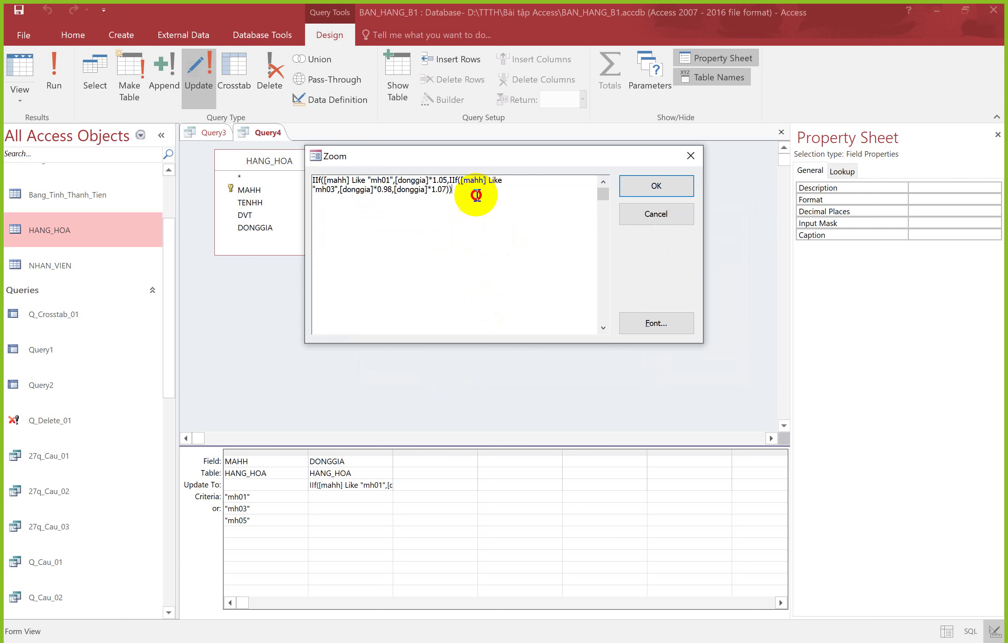
pyautogui.press('Return')
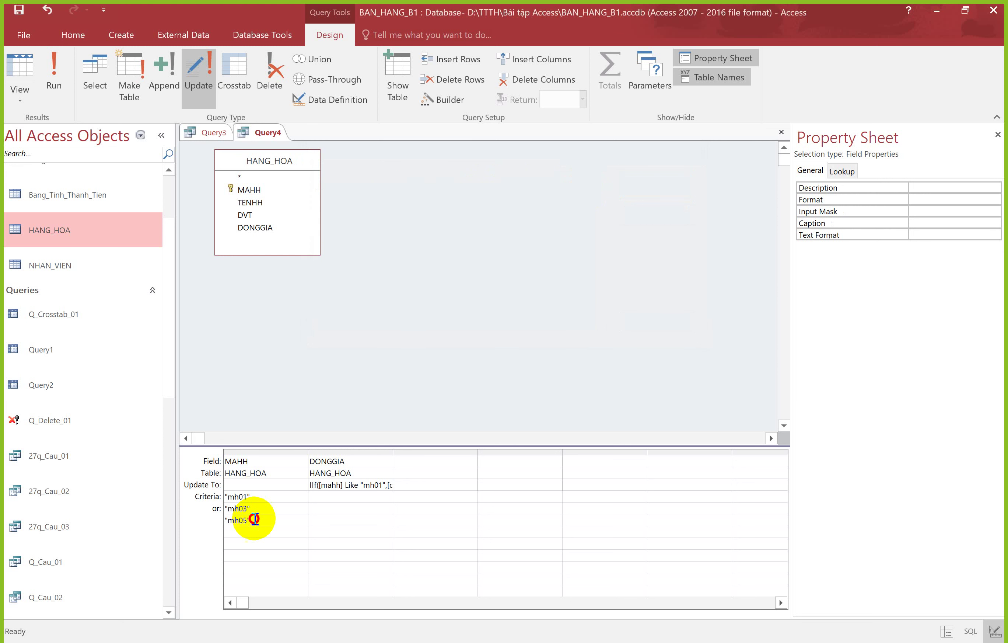
# Compare the three MAHH criteria with the nested conditions in DONGGIA's update expression
pyautogui.click(252, 502)
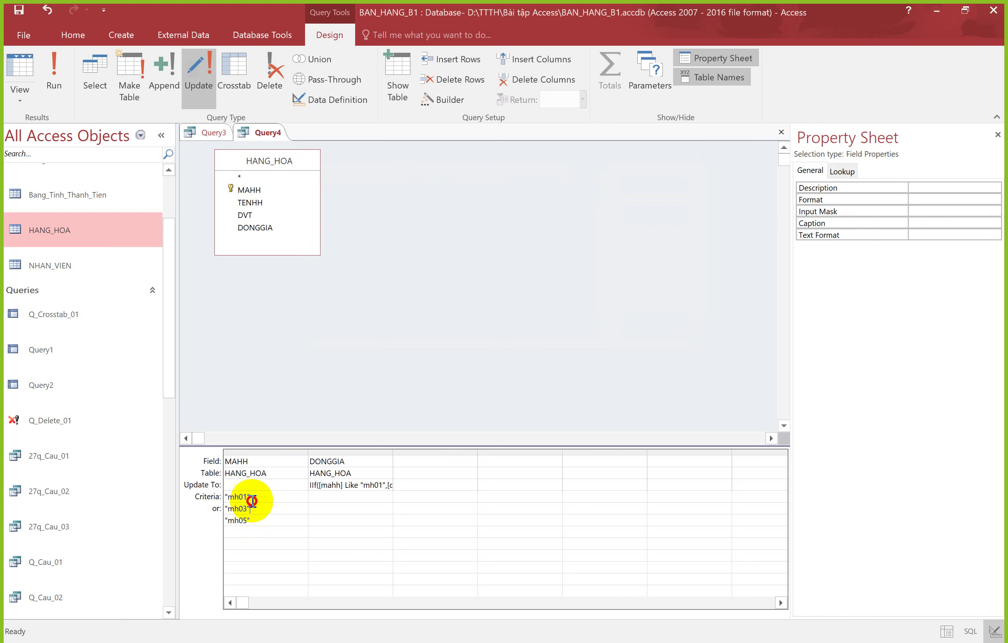
pyautogui.click(342, 485)
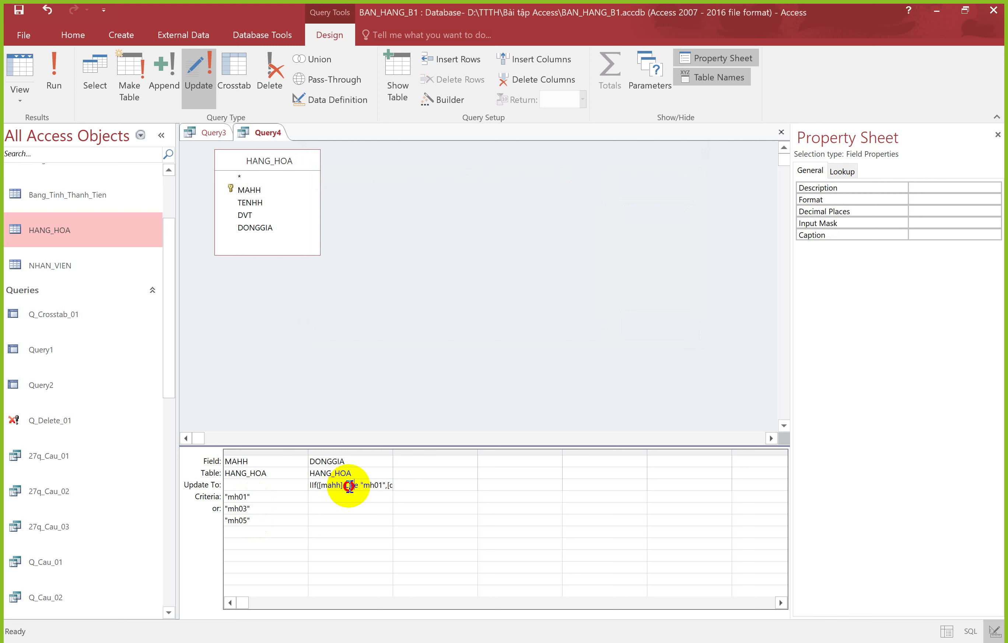
pyautogui.click(349, 485)
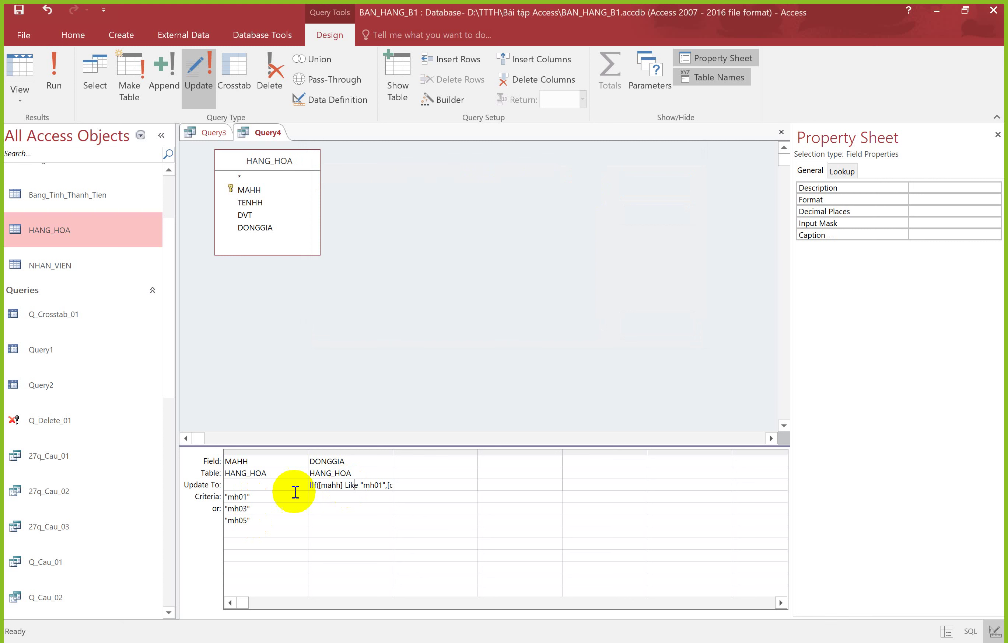
pyautogui.moveTo(327, 485); pyautogui.dragTo(395, 486)
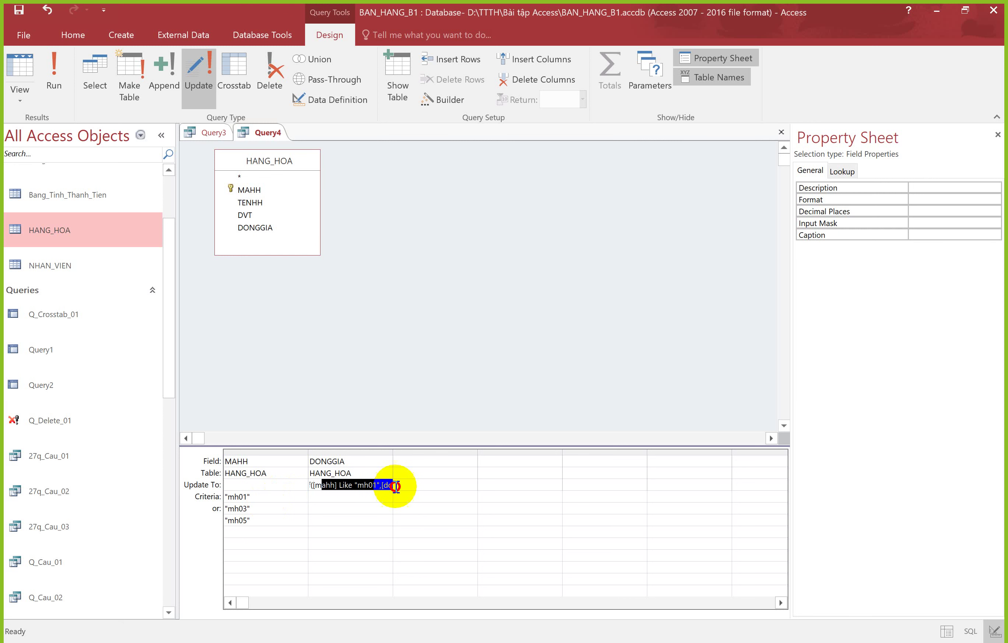
pyautogui.moveTo(235, 520); pyautogui.dragTo(249, 504)
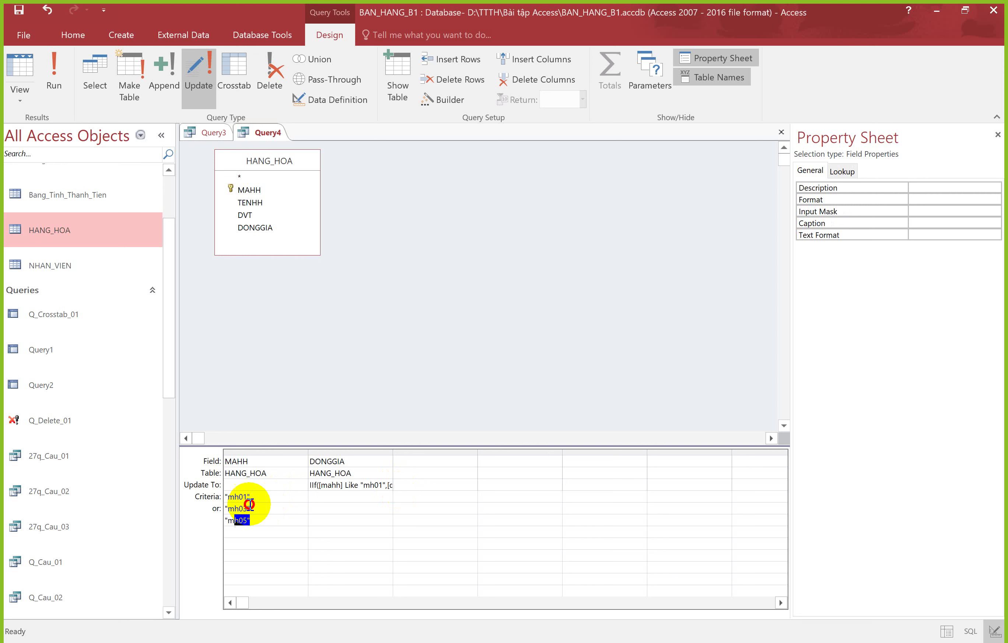
pyautogui.click(261, 520)
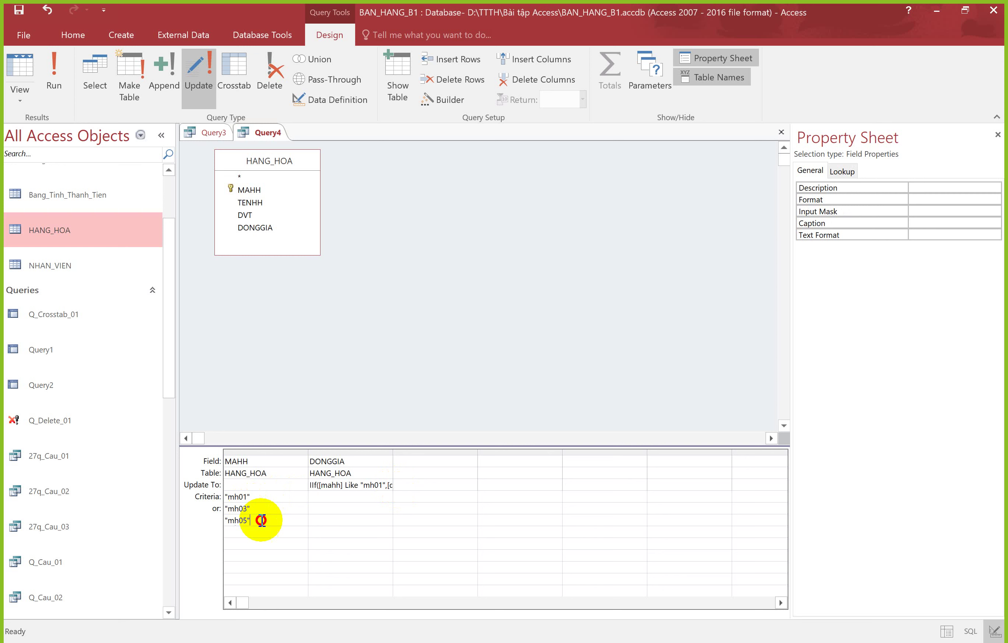
pyautogui.click(367, 485)
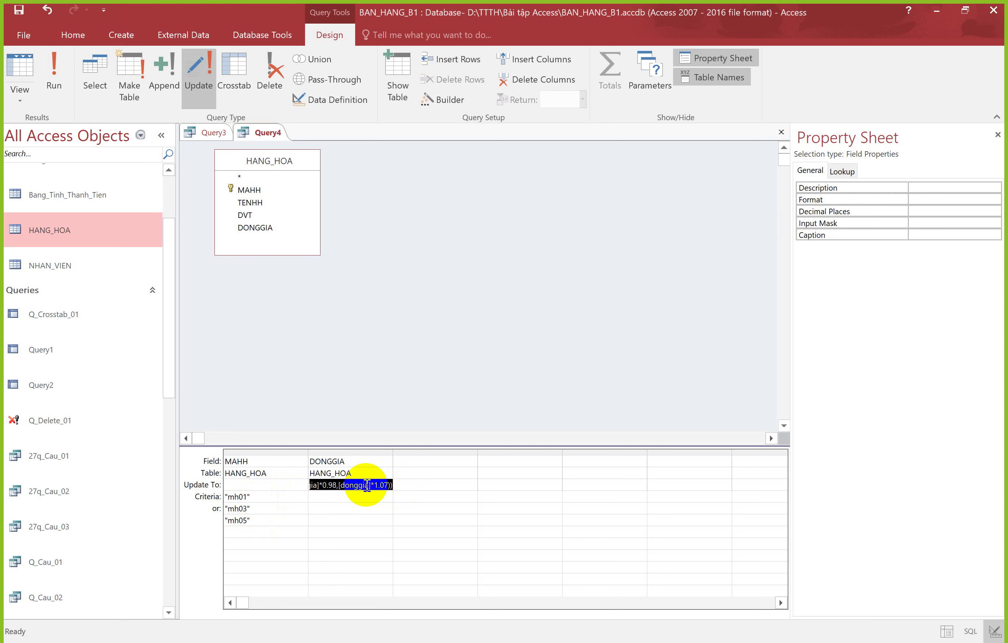
# Run the price update query and confirm updating the matching rows
pyautogui.click(273, 530)
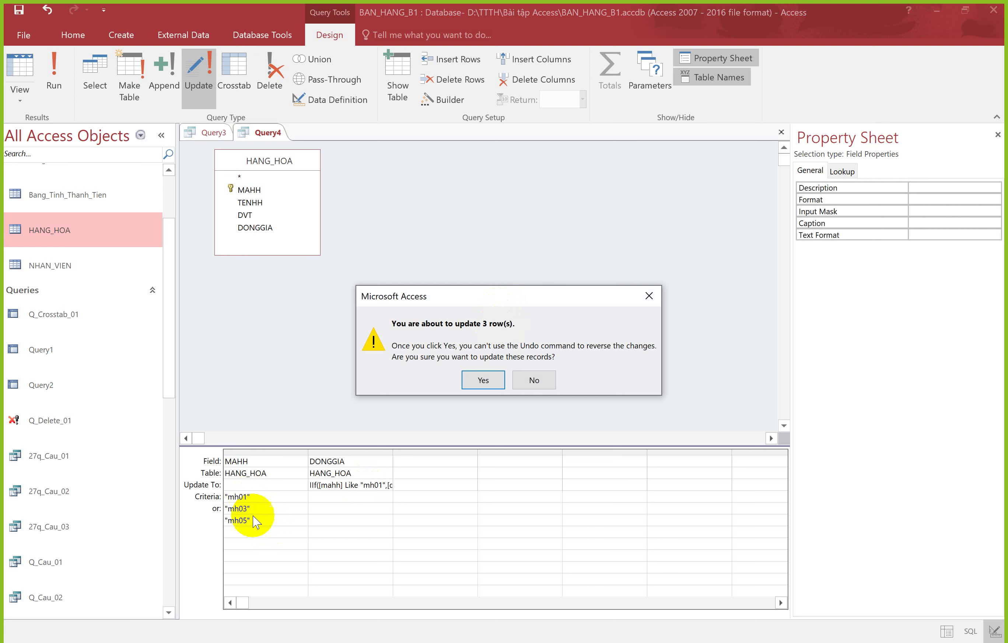
pyautogui.click(487, 380)
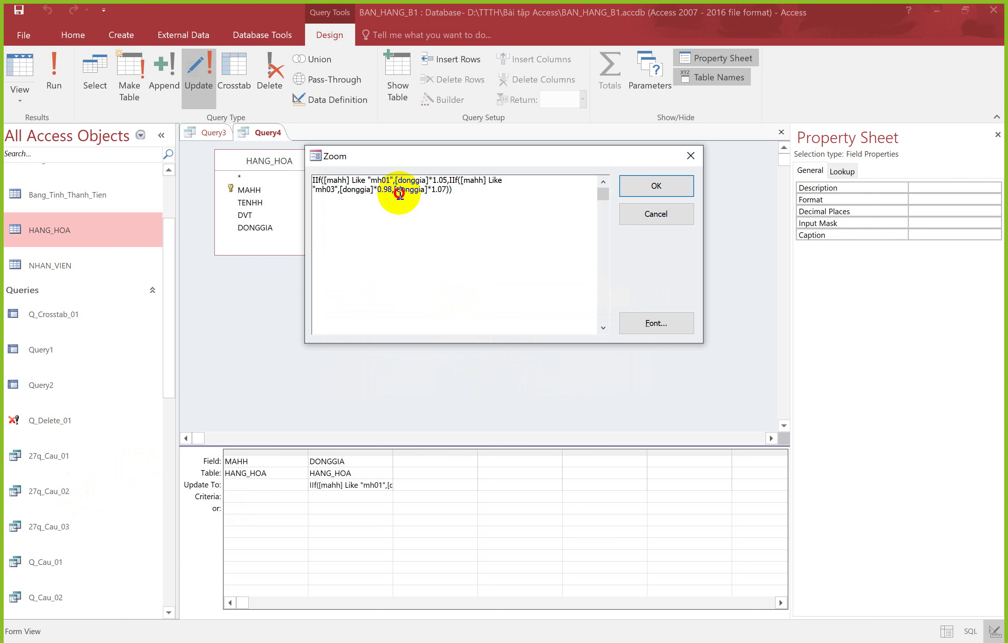
# Make the expression's final [donggia]*1.07 result conditional with iif([mahh] like "mh05", add the extra closing parenthesis, and accept the expression
pyautogui.moveTo(399, 193); pyautogui.dragTo(447, 190)
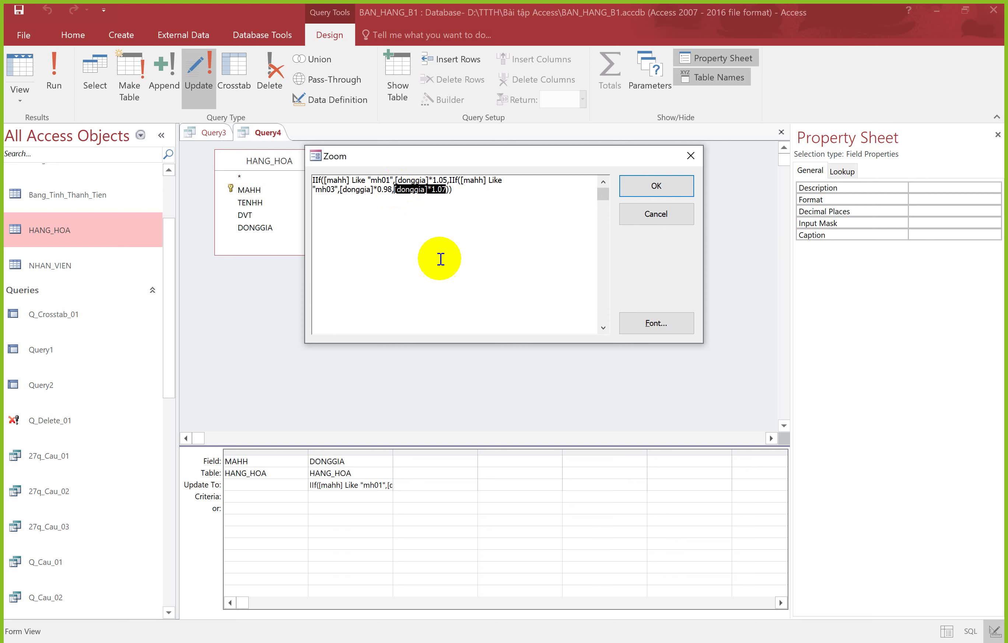
pyautogui.click(461, 191)
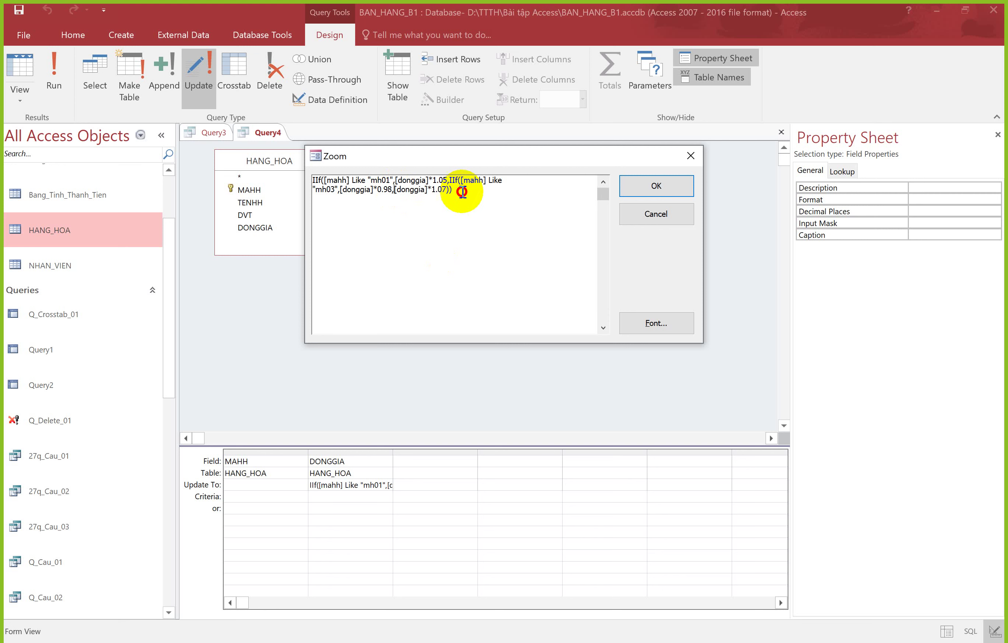
pyautogui.write('iif([mahh] ')
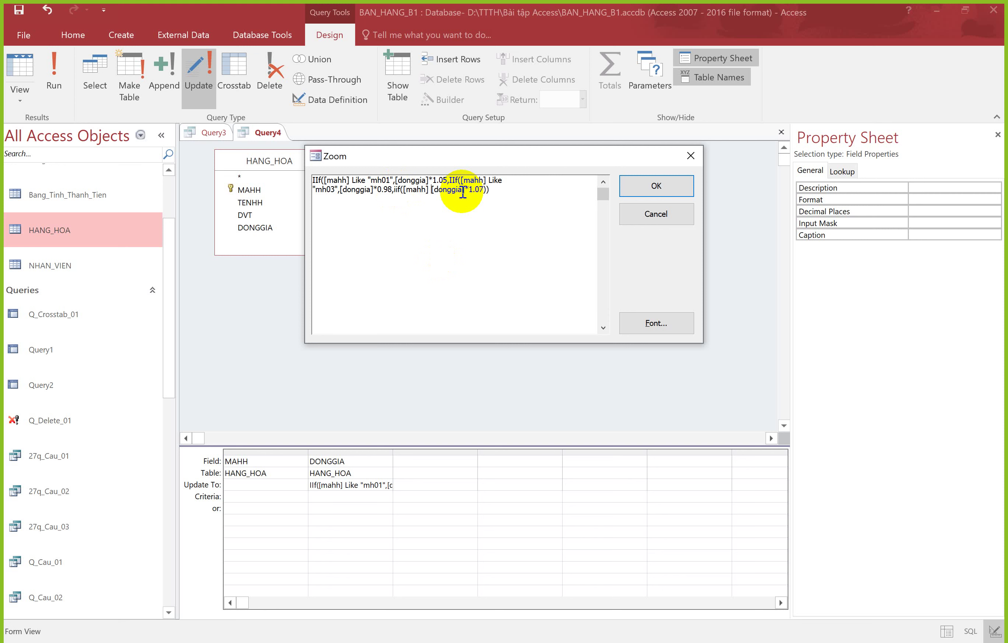
pyautogui.write('like "mh0')
pyautogui.write('5",')
pyautogui.click(543, 190)
pyautogui.write(')')
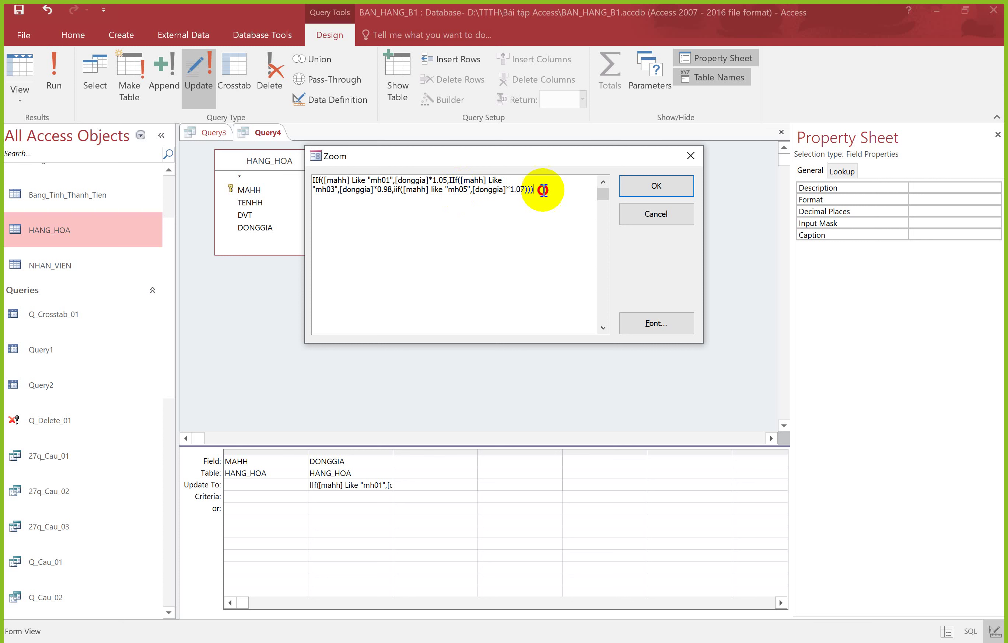
pyautogui.press('Return')
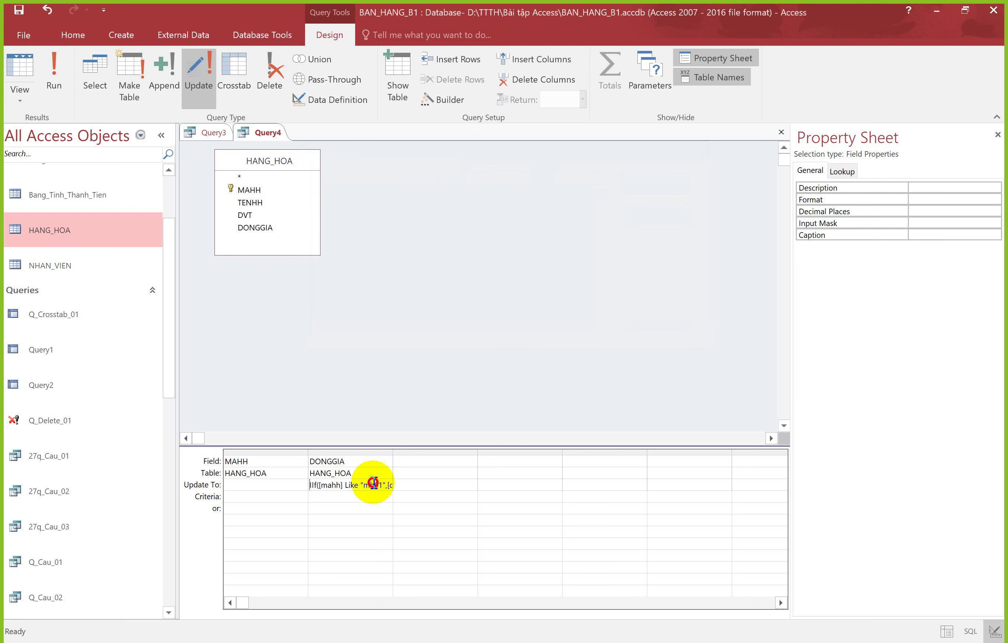
# Review the three nested IIf conditions of DONGGIA's update value in the expanded editor and close it
pyautogui.hotkey('shift', 'F2')
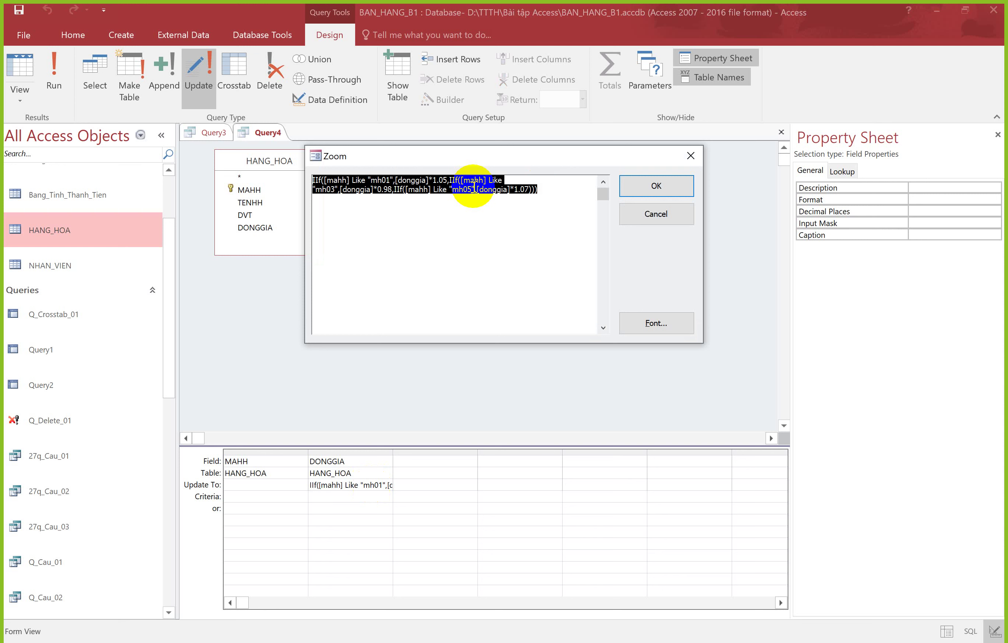
pyautogui.click(418, 188)
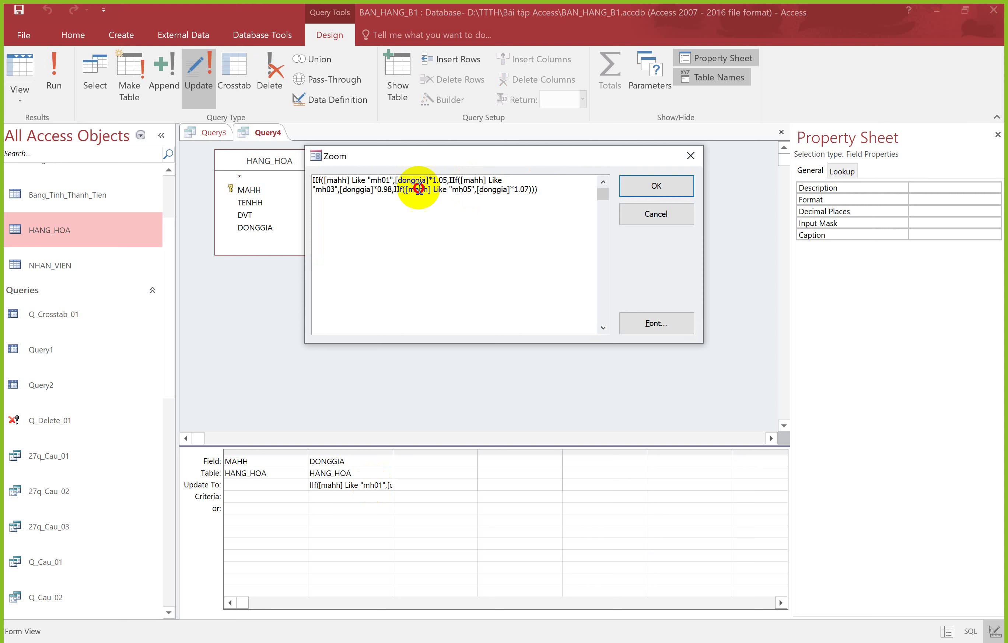
pyautogui.click(539, 190)
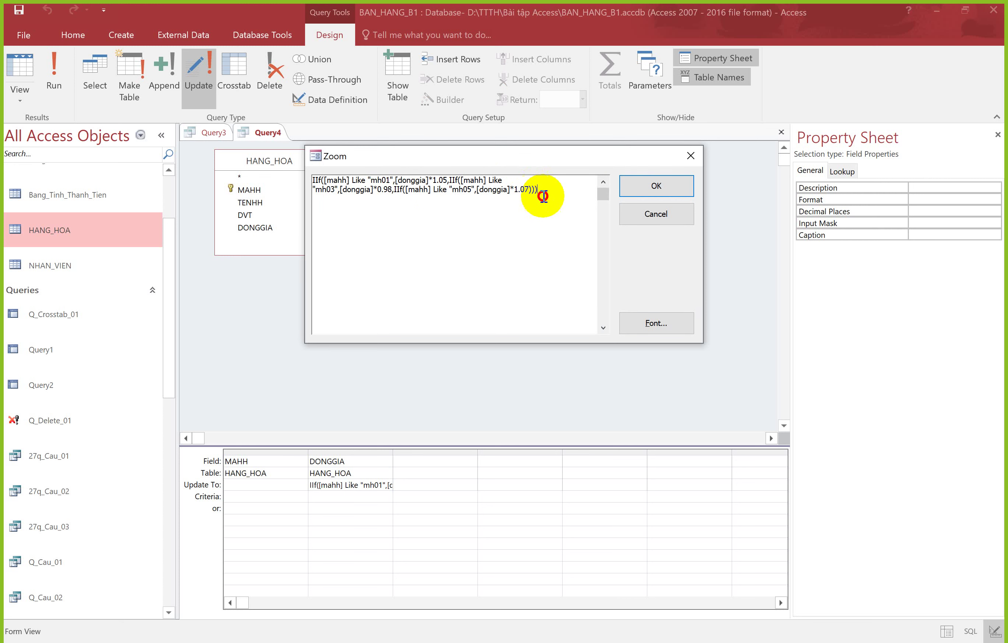
pyautogui.press('Return')
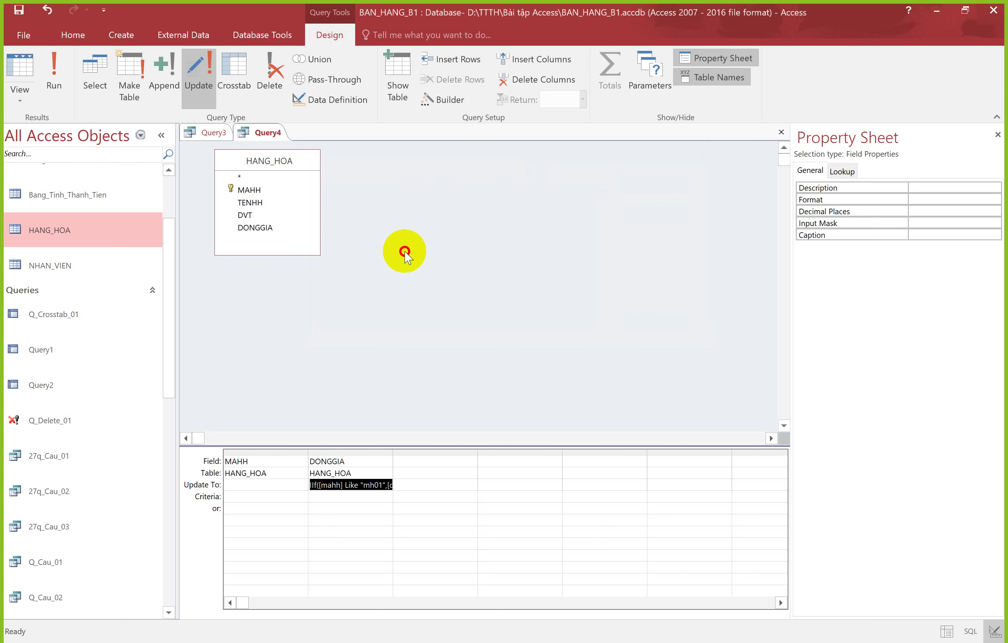
# Open the HANG_HOA table to check its DONGGIA values and switch it to Design view
pyautogui.click(77, 230)
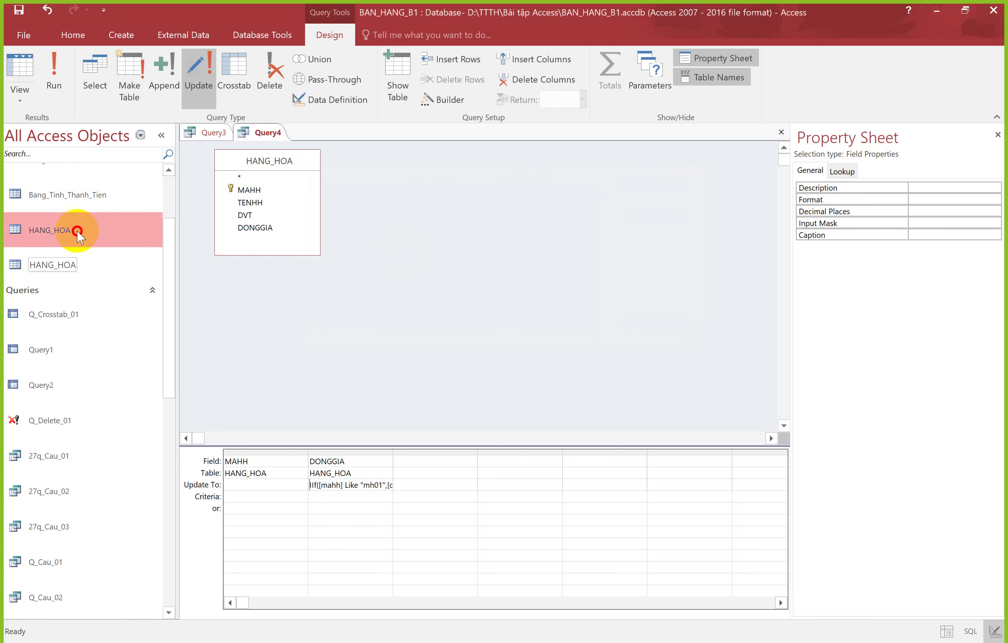
pyautogui.doubleClick(77, 231)
pyautogui.click(472, 182)
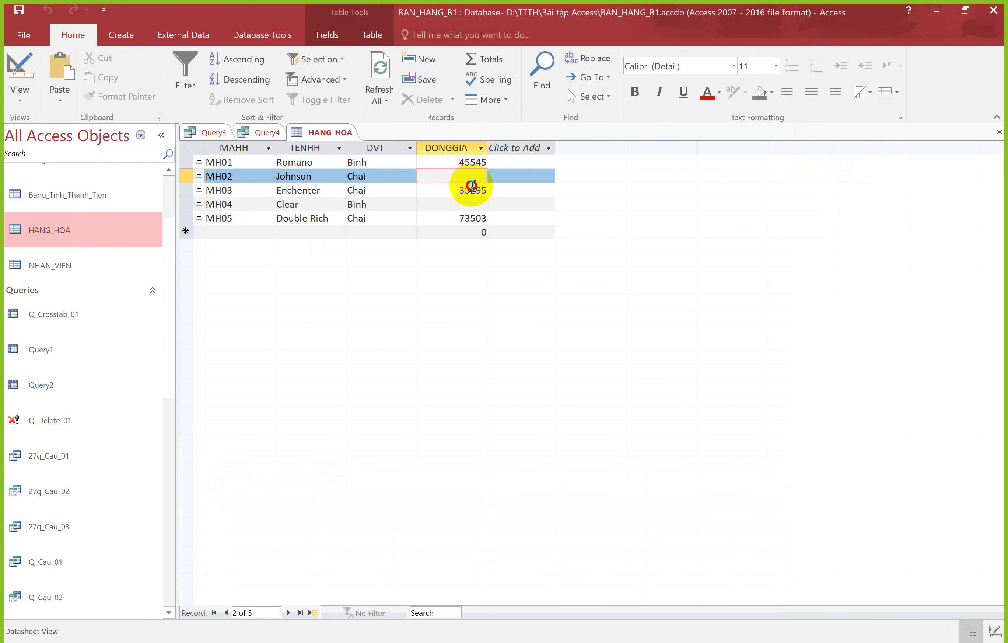
pyautogui.hotkey('ctrl', '.')
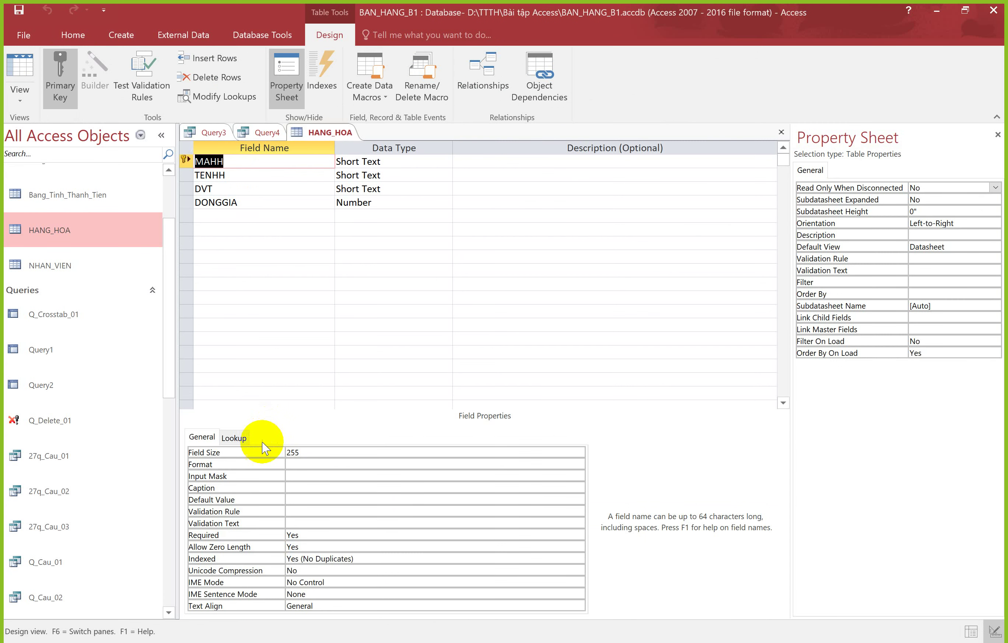
# Save the HANG_HOA table and return to MAHH's first criteria cell in Query4
pyautogui.rightClick(321, 133)
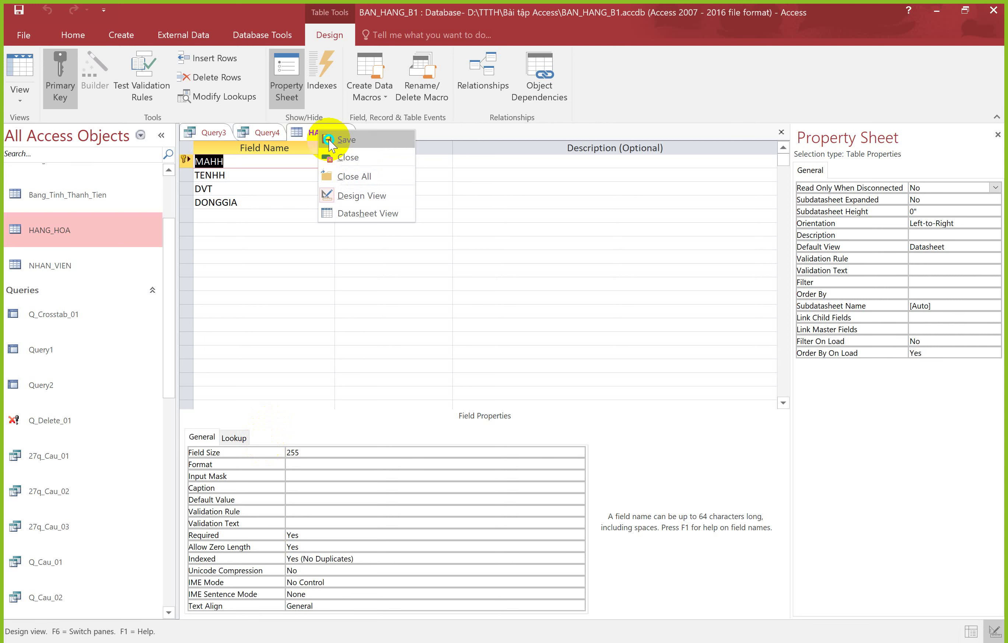
pyautogui.click(329, 139)
pyautogui.click(248, 497)
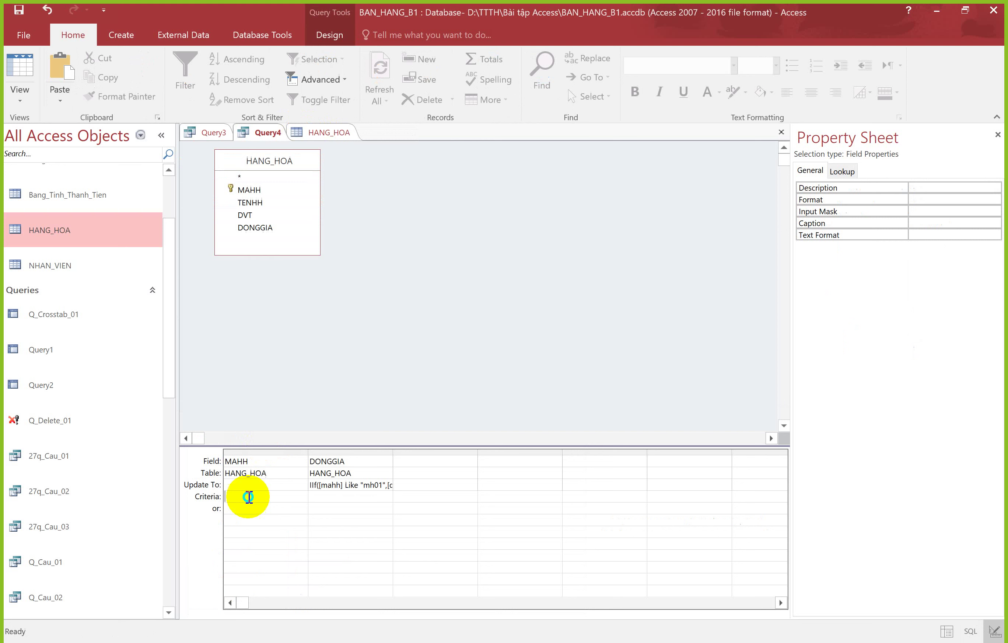
# Enter "mh01", "mh03" and "mh05" on successive criteria rows of the MAHH column in Query4
pyautogui.write('"mh01"')
pyautogui.press('Down')
pyautogui.write('"mh03"')
pyautogui.press('Down')
pyautogui.write('mh05')
# Review the end of DONGGIA's nested IIf update expression in the expanded editor and close it
pyautogui.click(360, 485)
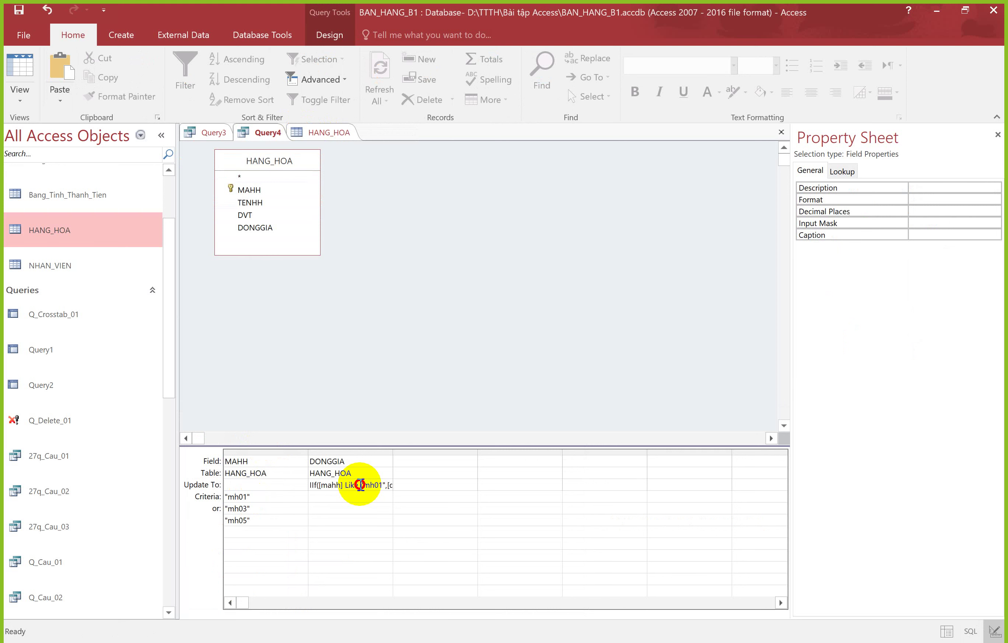
pyautogui.hotkey('shift', 'F2')
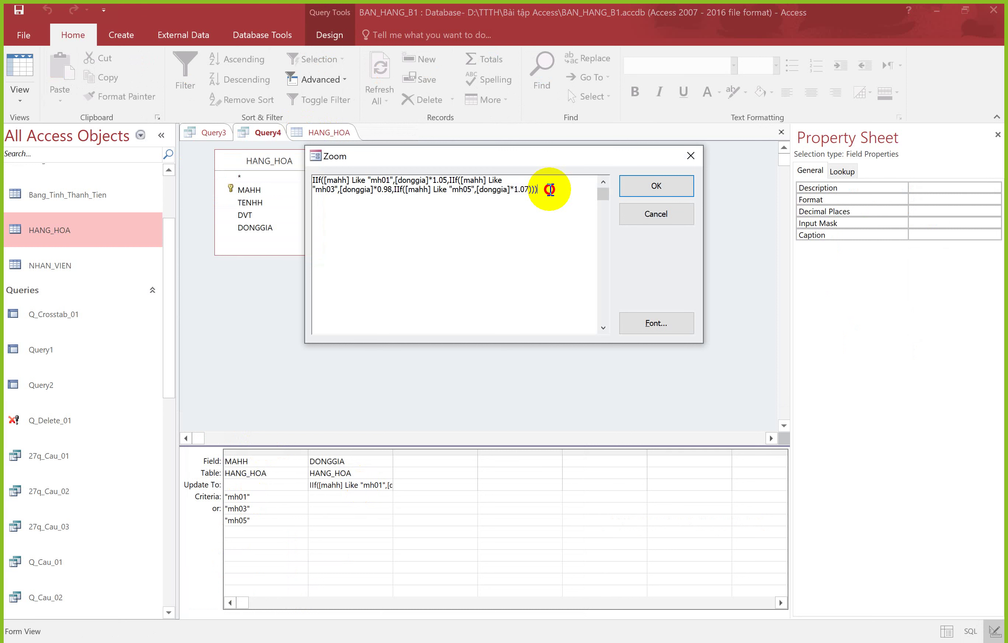
pyautogui.moveTo(550, 190); pyautogui.dragTo(530, 196)
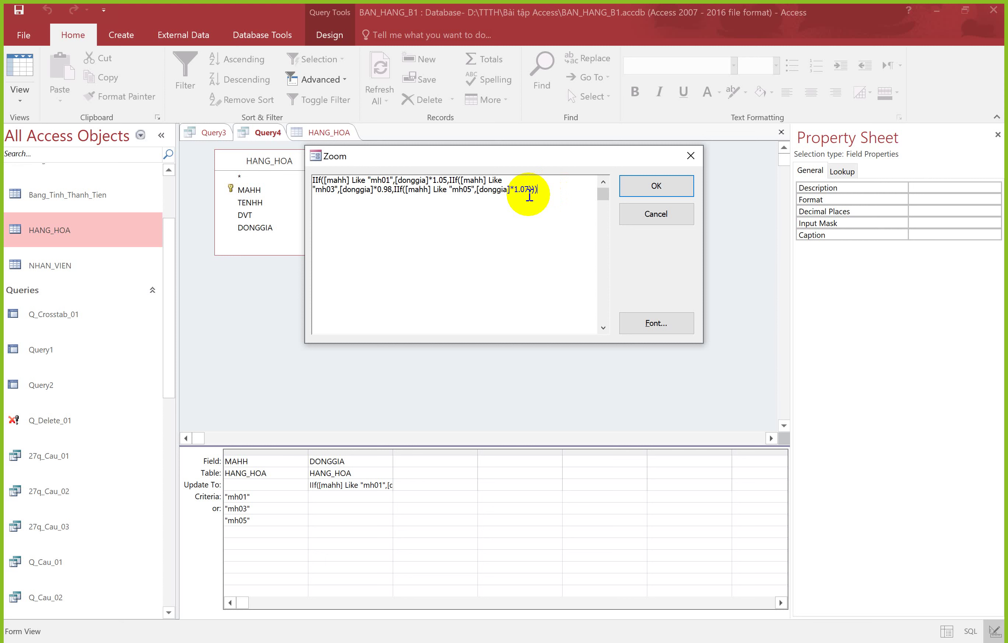
pyautogui.click(610, 188)
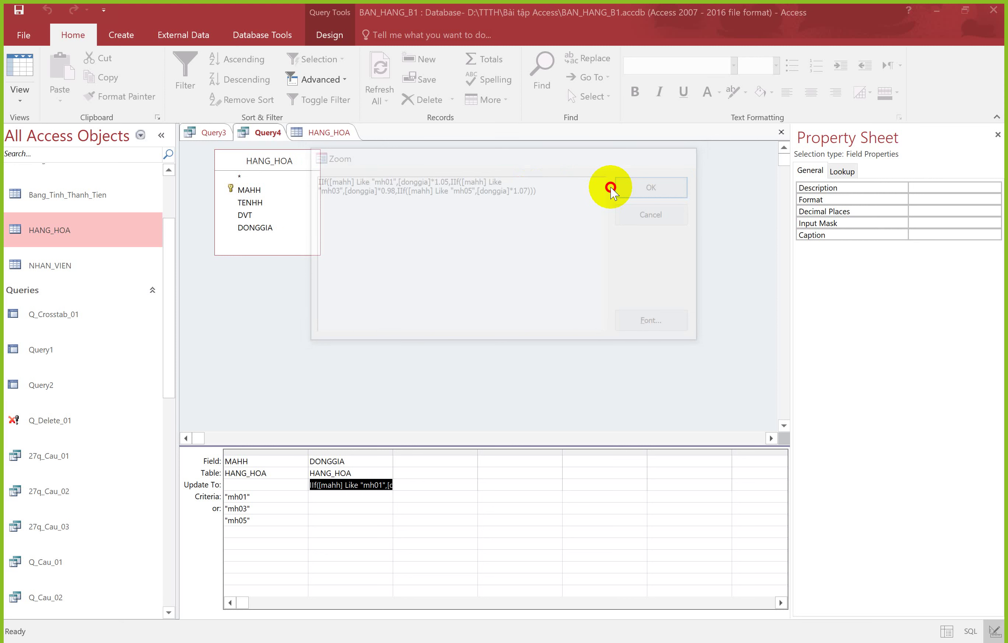
# Check the MH01, MH03 and MH05 price changes in exercise 9 of the browser PDF and return to Access
pyautogui.click(228, 504)
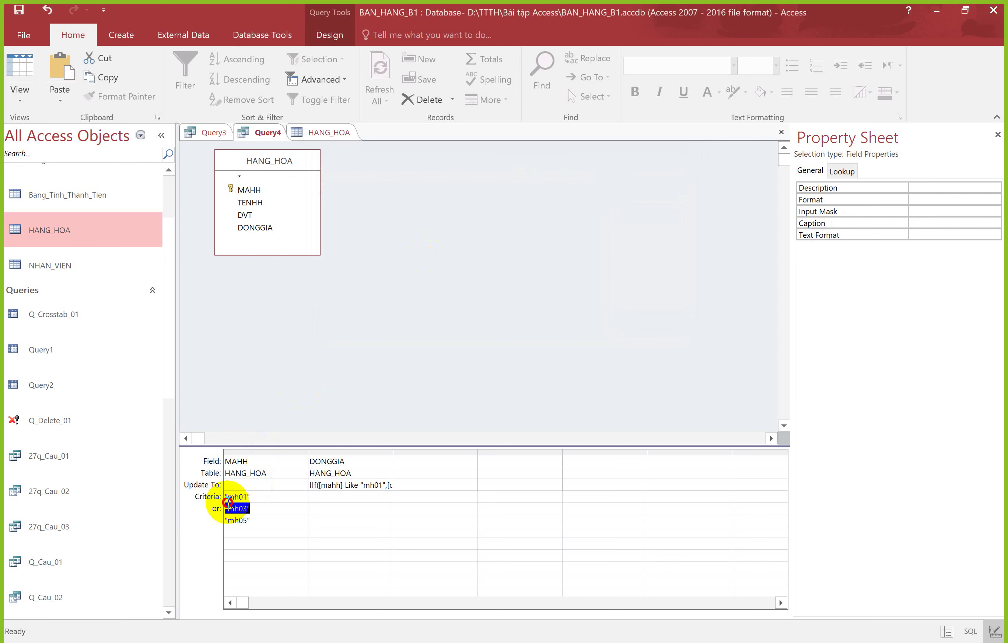
pyautogui.hotkey('alt', 'Tab')
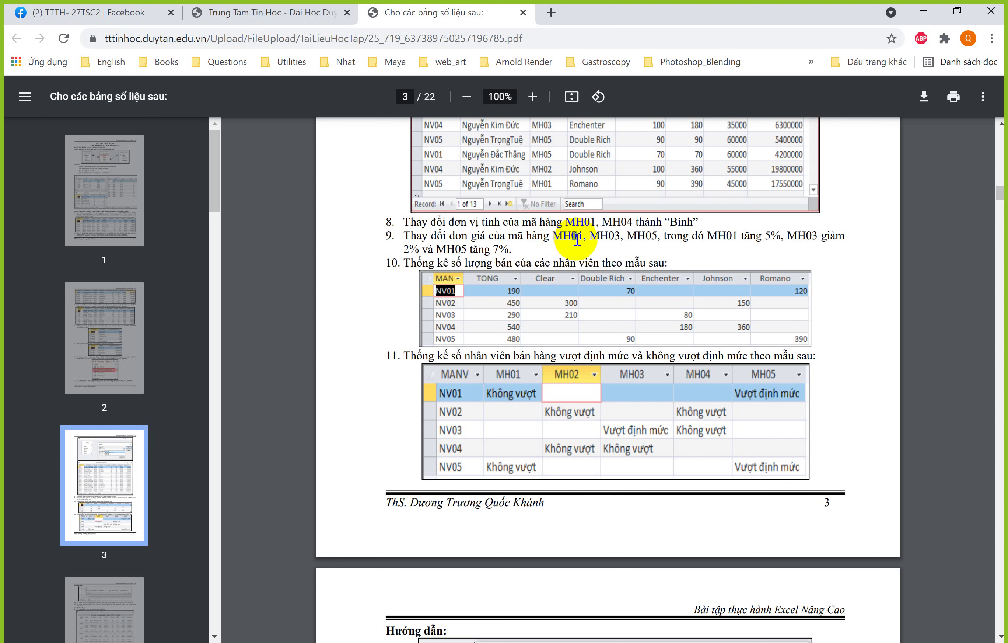
pyautogui.moveTo(569, 233); pyautogui.dragTo(515, 248)
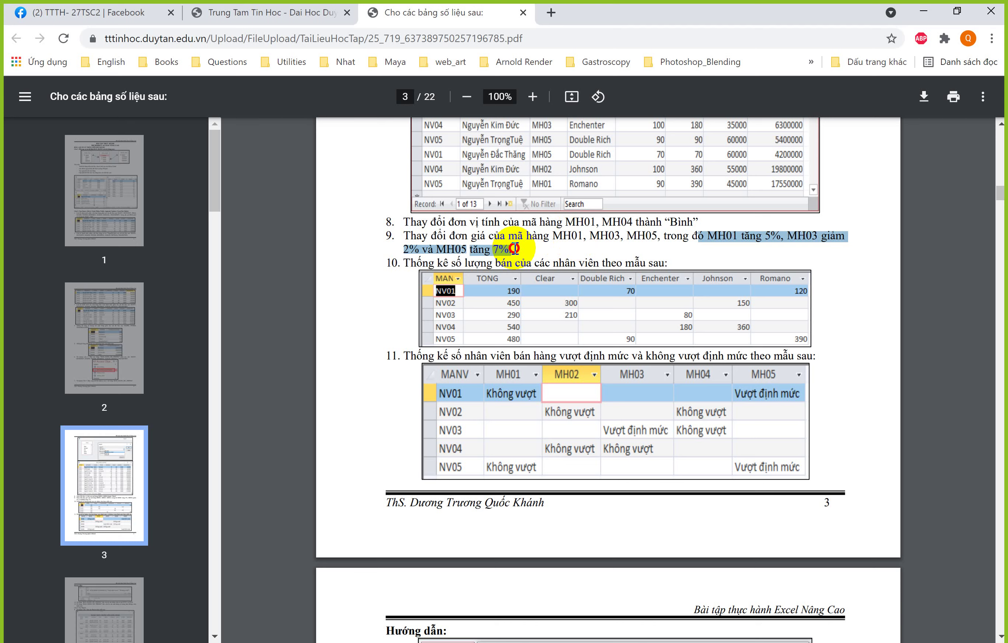
pyautogui.hotkey('alt', 'Tab')
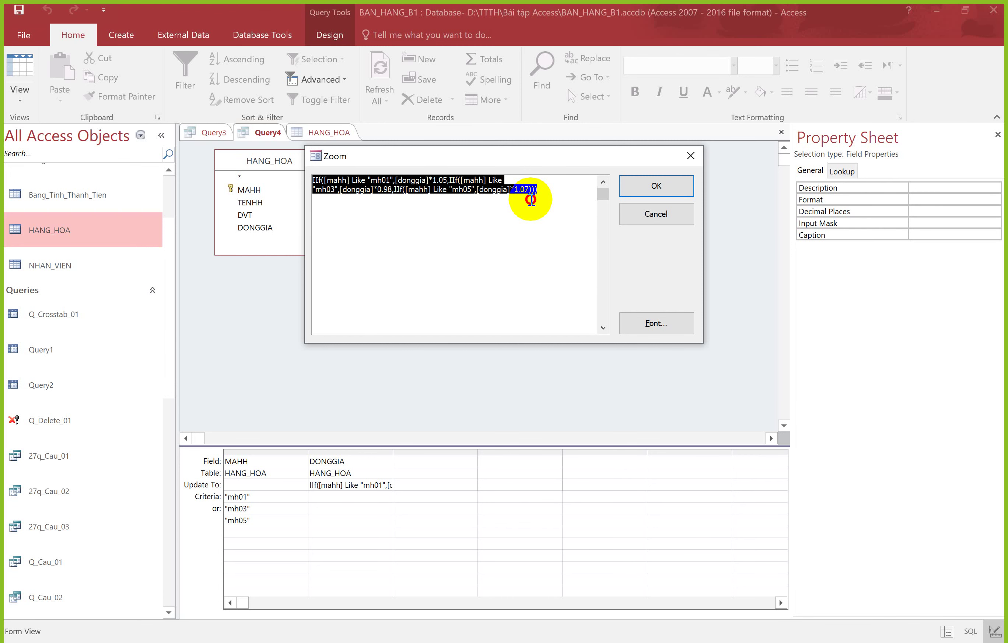
# Add [donggia] as the false result of the "mh05" IIf in DONGGIA's update expression and accept it
pyautogui.click(500, 185)
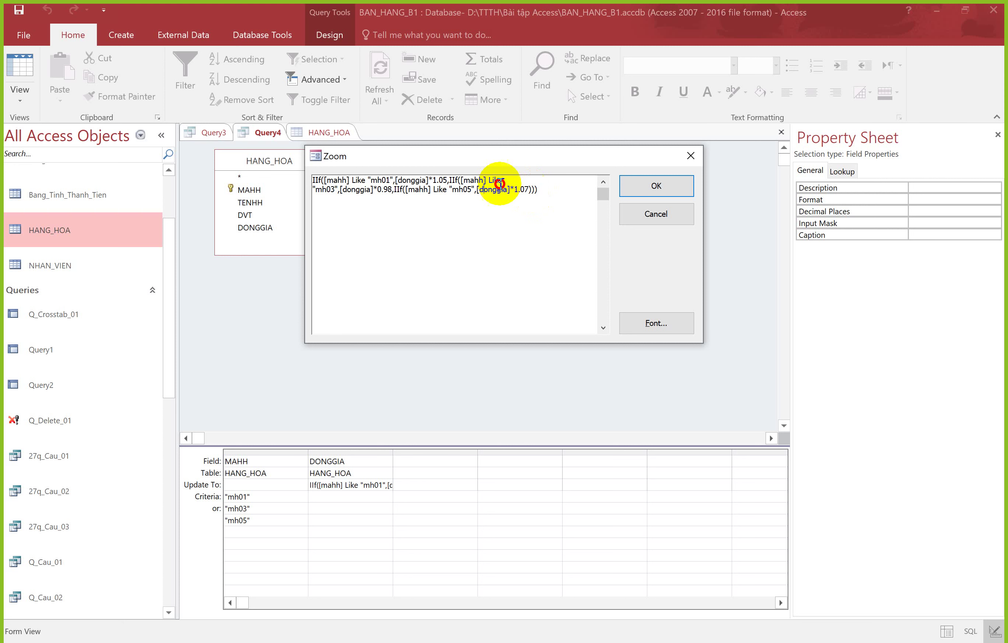
pyautogui.click(537, 181)
pyautogui.write(',[')
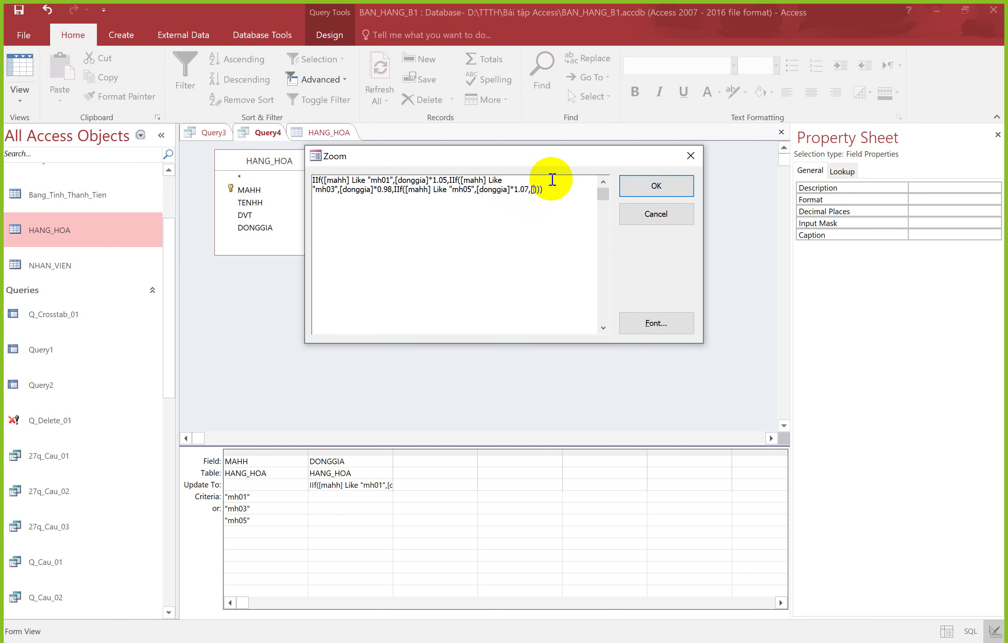
pyautogui.write('donggia]')
pyautogui.click(576, 190)
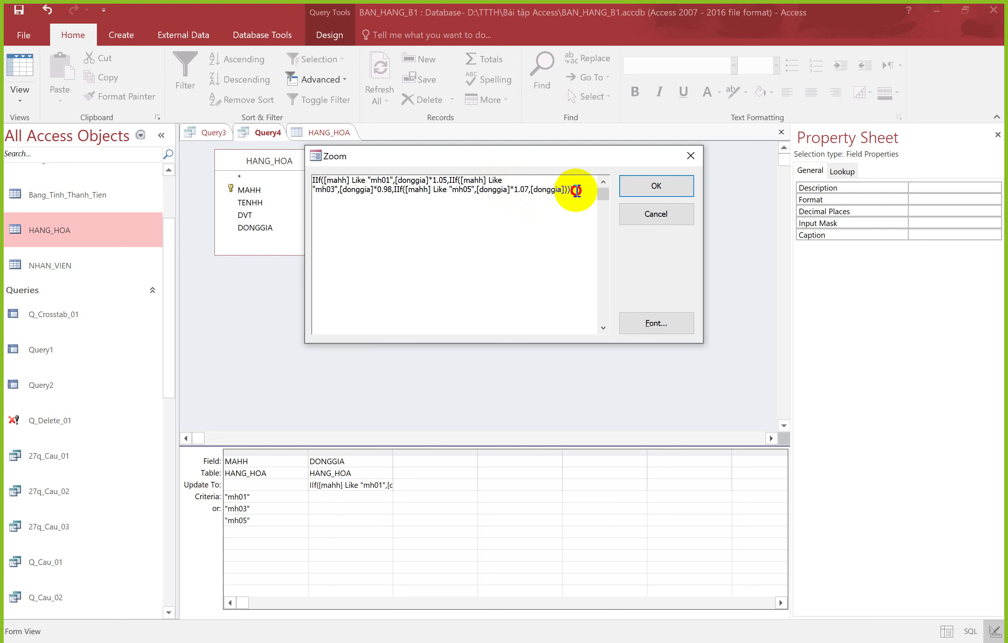
pyautogui.press('Return')
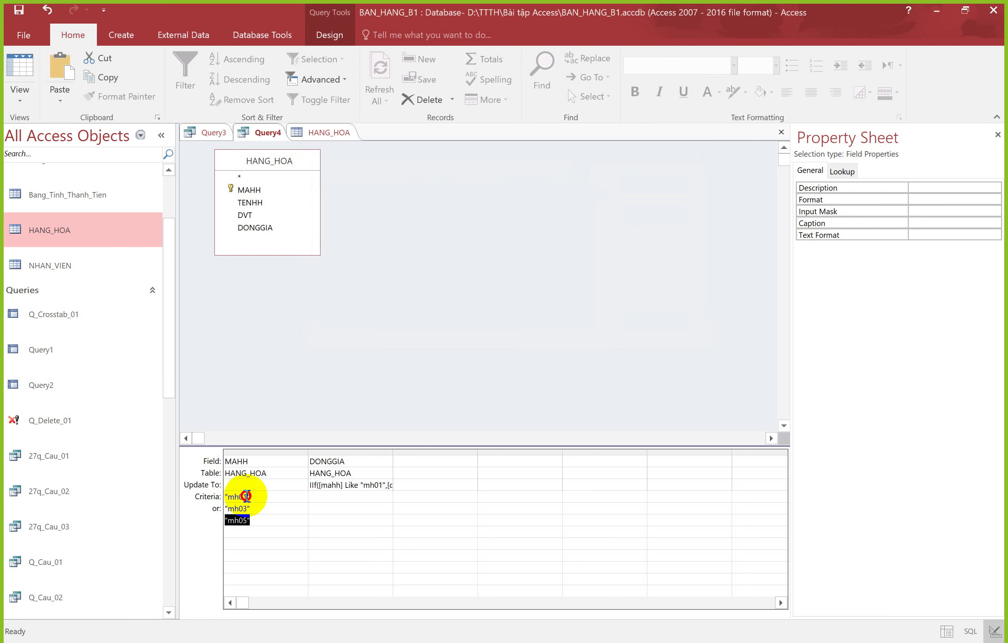
# Remove the three MAHH criteria from Query4 and recheck DONGGIA's update expression in the expanded editor
pyautogui.hotkey('ctrl', 'z')
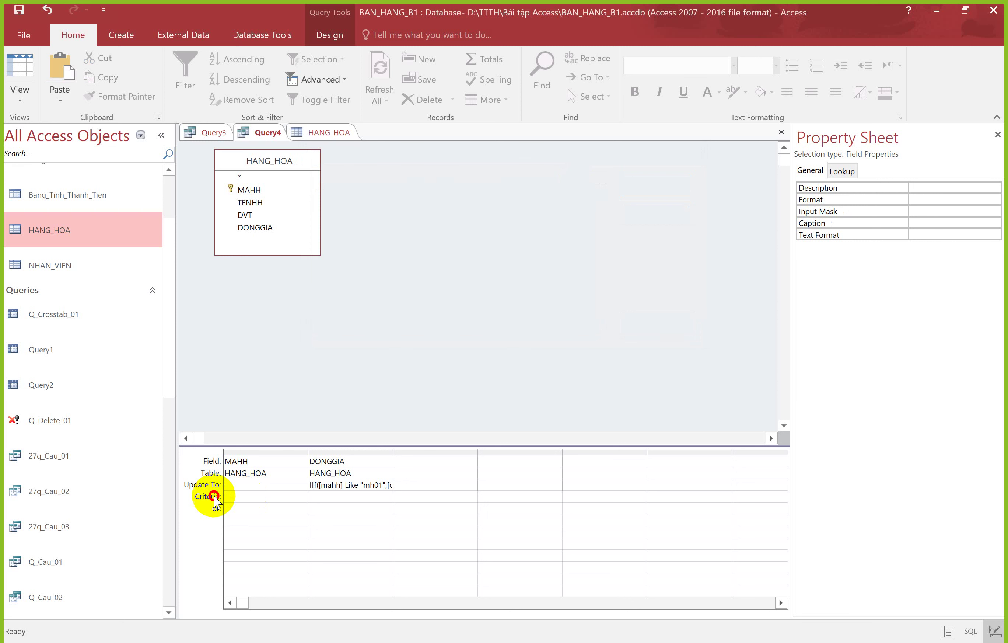
pyautogui.hotkey('shift', 'F2')
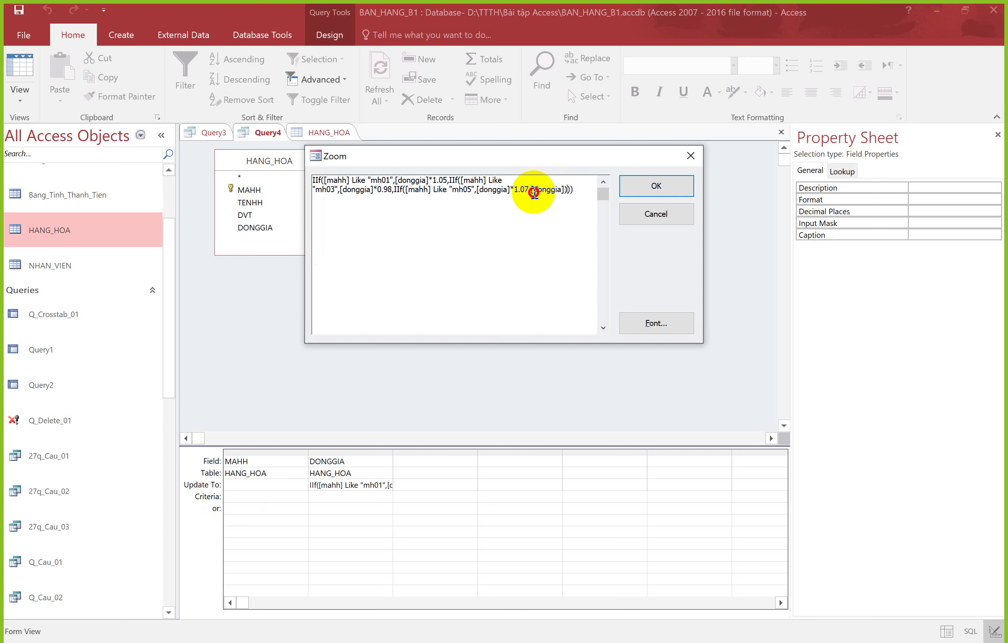
pyautogui.press('Return')
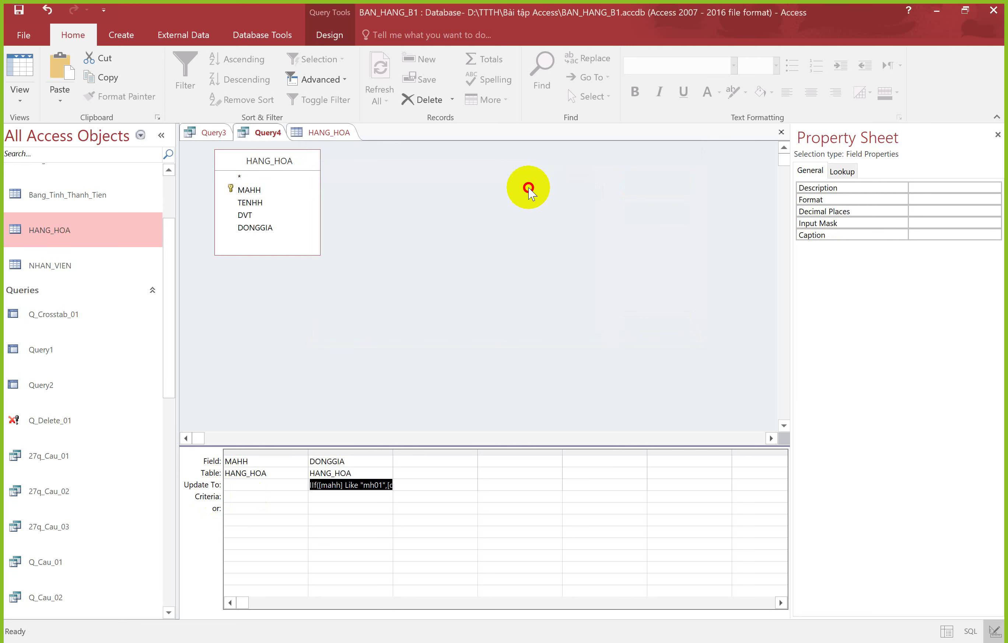
# Compare DONGGIA's update expression with exercise 9 in the browser PDF, examine its "mh05" condition and [donggia] fallback, and close the editor
pyautogui.hotkey('shift', 'F2')
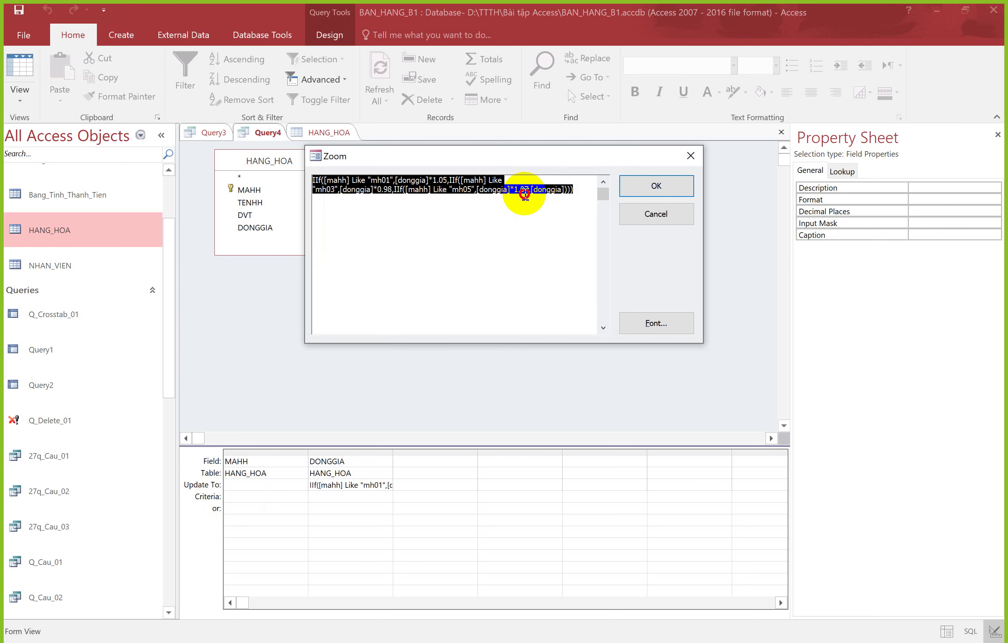
pyautogui.hotkey('alt', 'Tab')
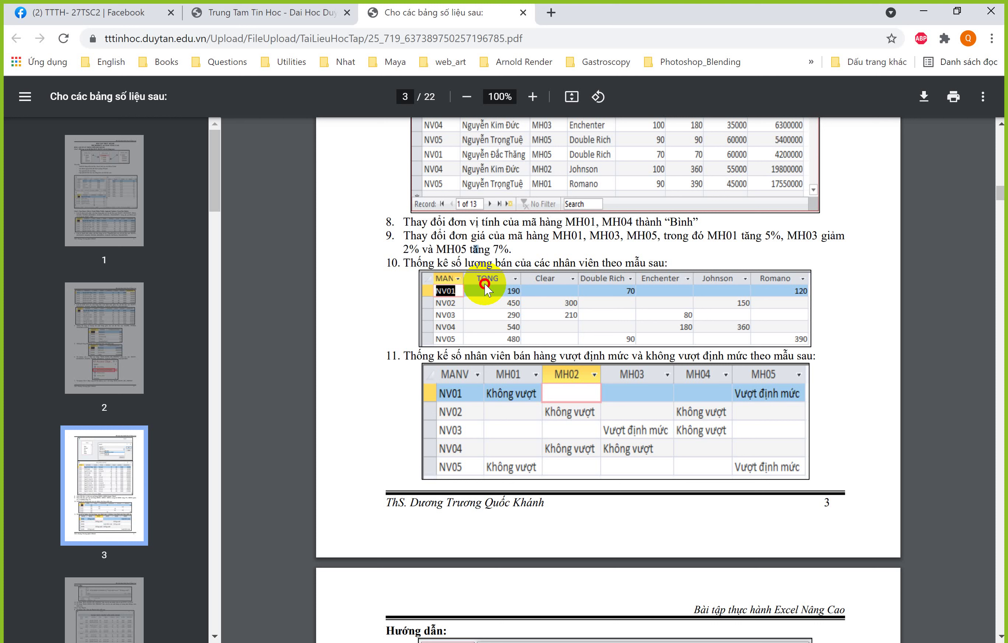
pyautogui.hotkey('alt', 'Tab')
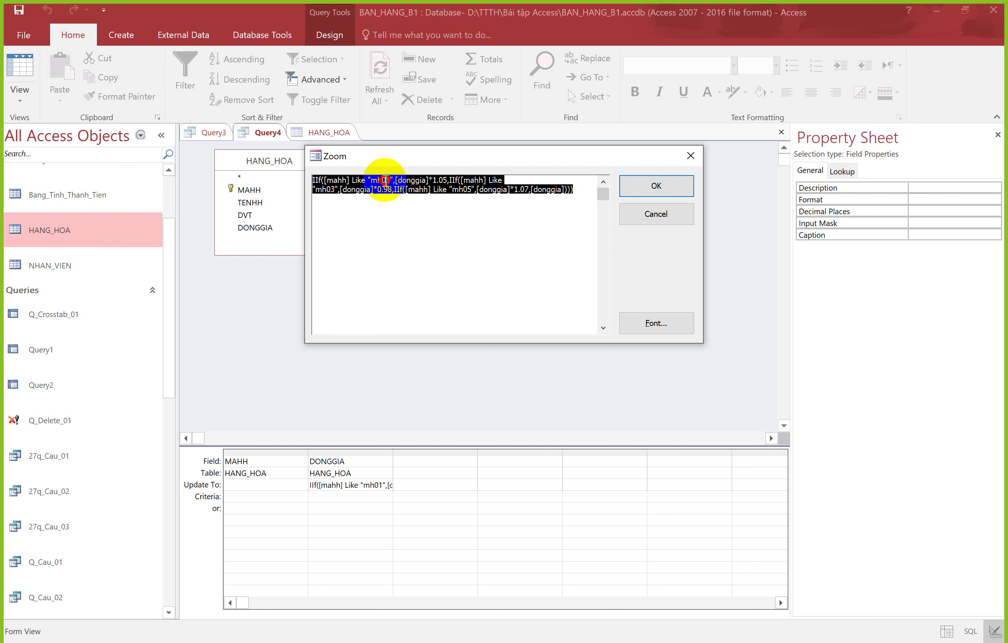
pyautogui.moveTo(460, 189); pyautogui.dragTo(476, 193)
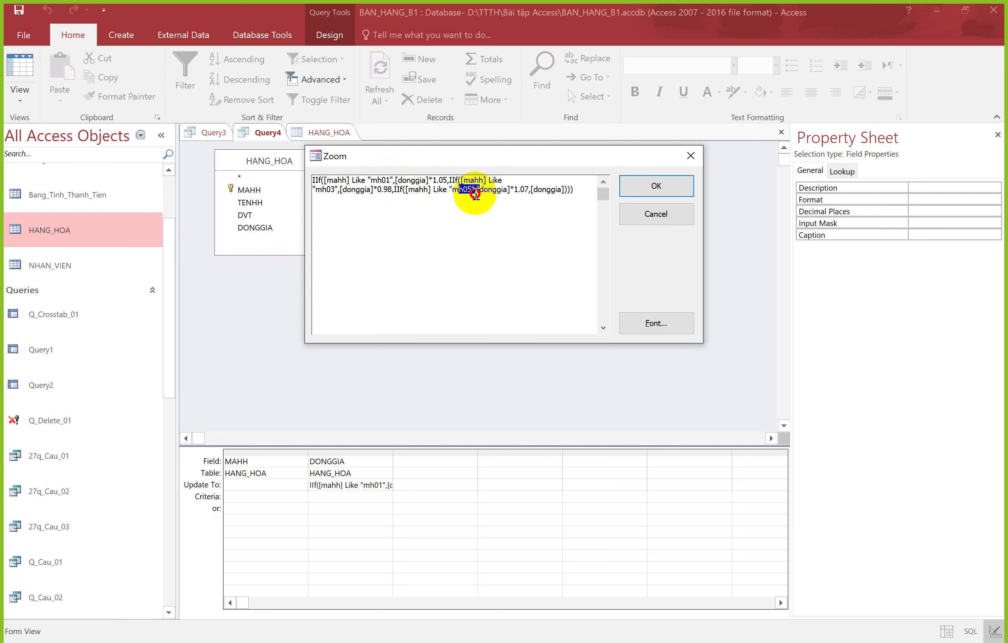
pyautogui.moveTo(557, 190); pyautogui.dragTo(527, 185)
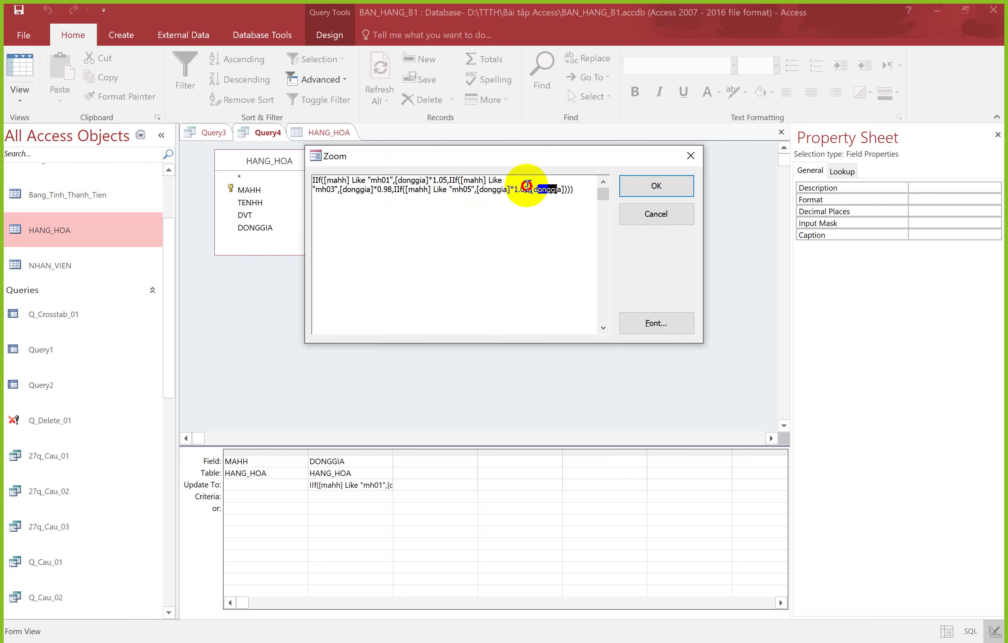
pyautogui.press('Return')
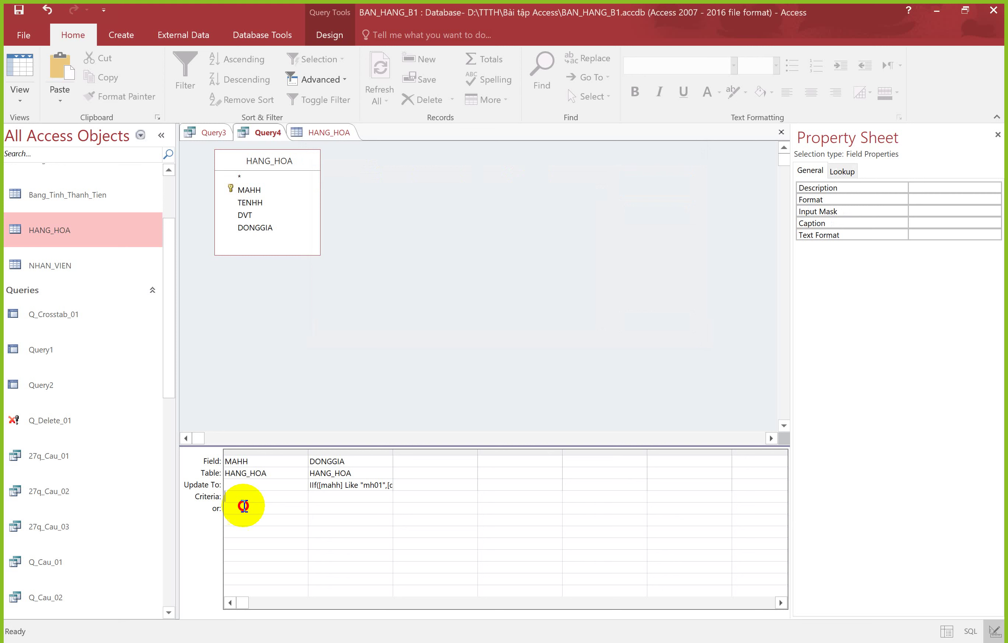
# Open the HANG_HOA table and set DONGGIA to 30000 for MH02 and 25000 for MH04
pyautogui.click(346, 484)
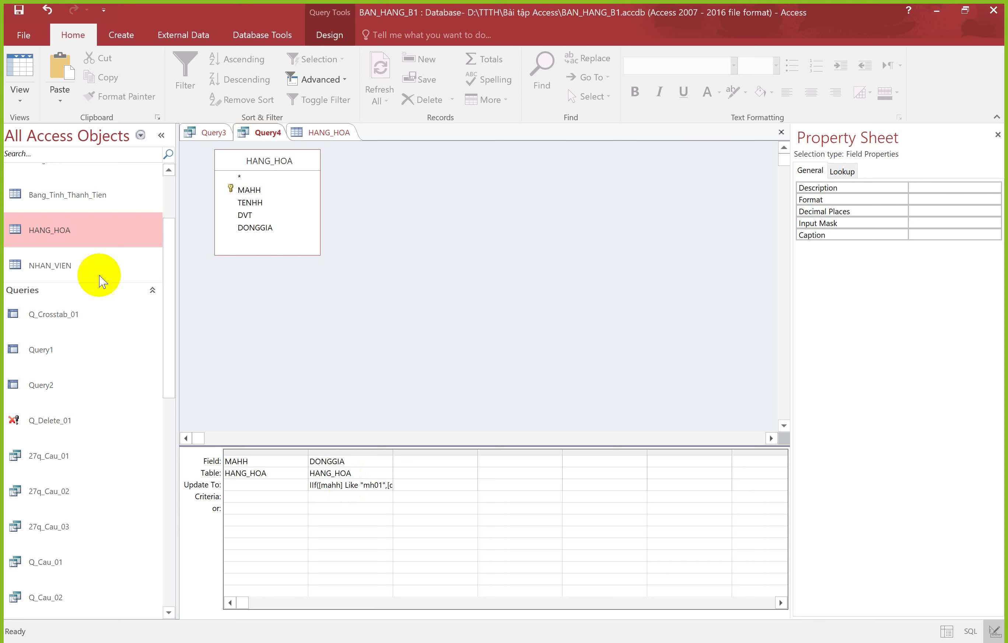
pyautogui.doubleClick(49, 230)
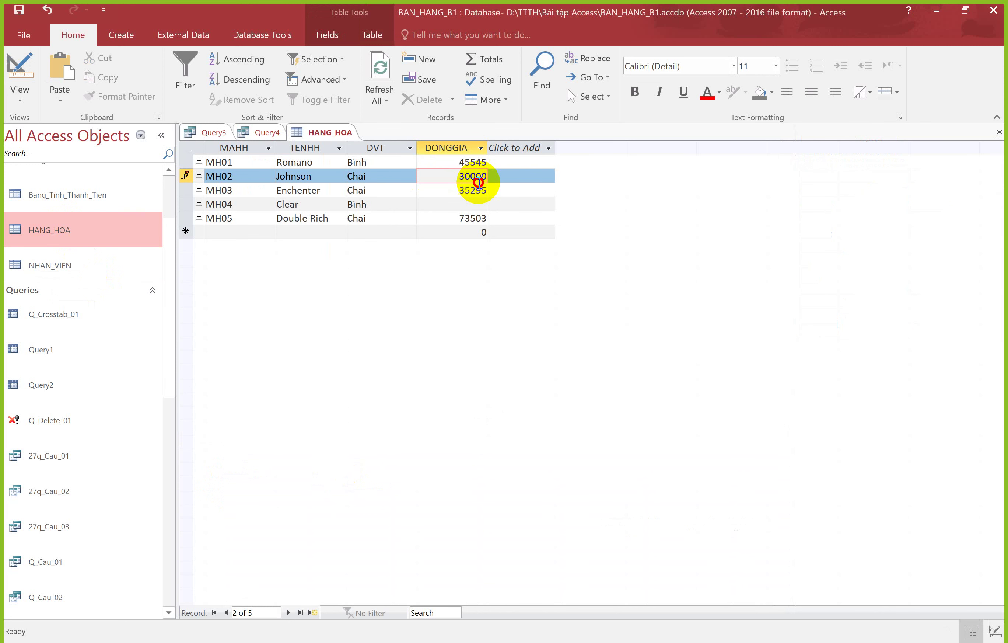
pyautogui.rightClick(308, 133)
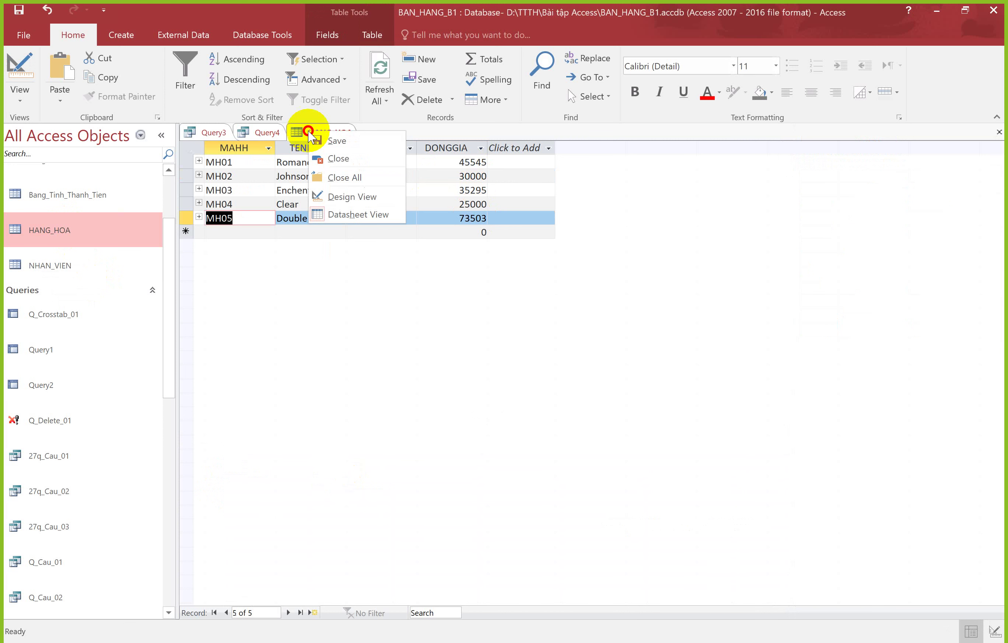
# Run Query4 without MAHH criteria and check the DONGGIA values in the HANG_HOA table
pyautogui.click(248, 133)
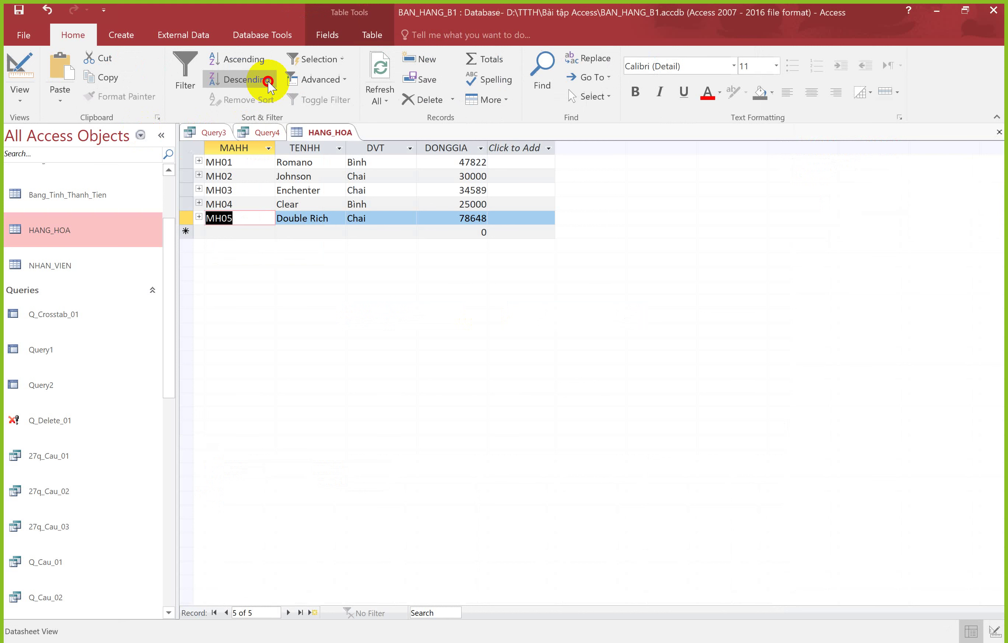
pyautogui.click(471, 204)
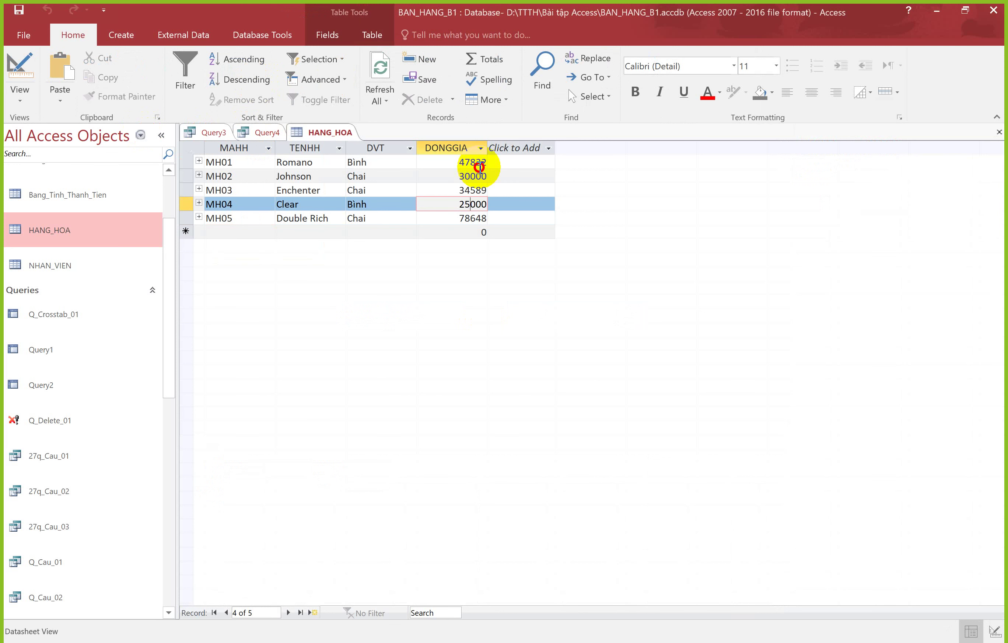
# Switch the HANG_HOA table to Design view and close it, returning to Query4
pyautogui.hotkey('ctrl', '.')
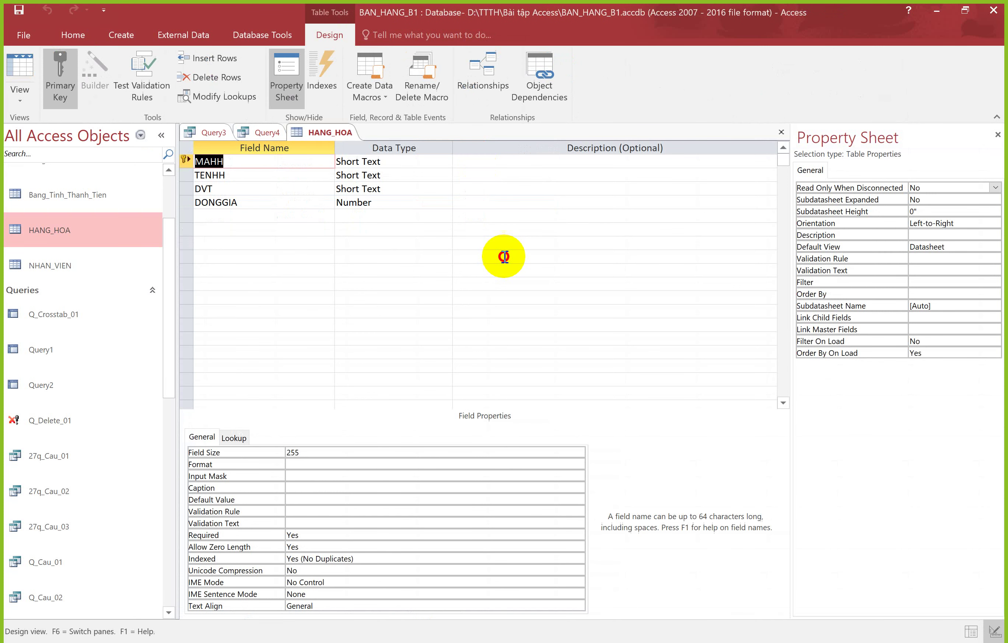
pyautogui.click(317, 132)
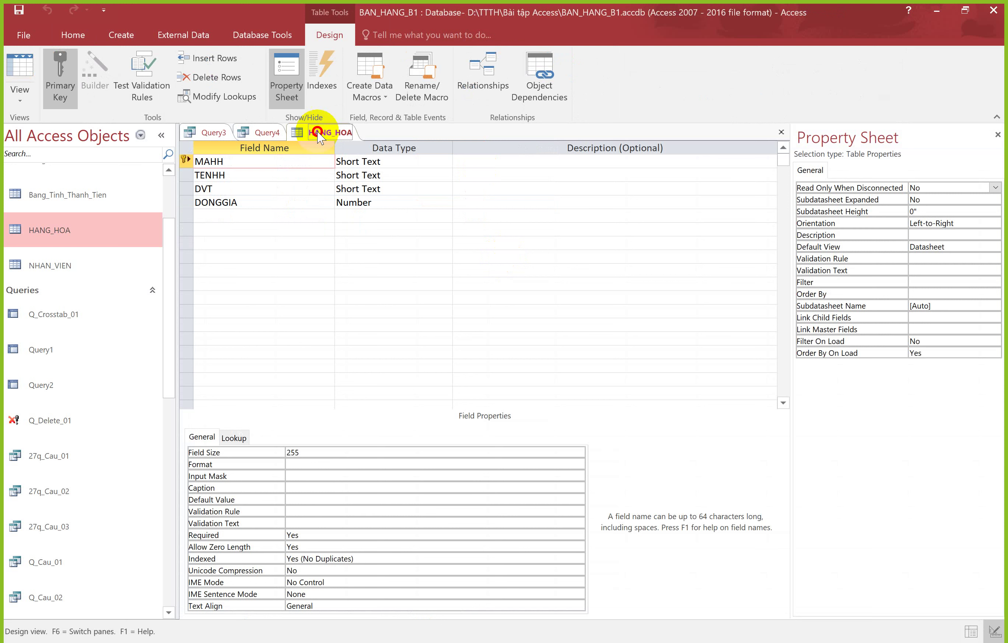
pyautogui.rightClick(317, 133)
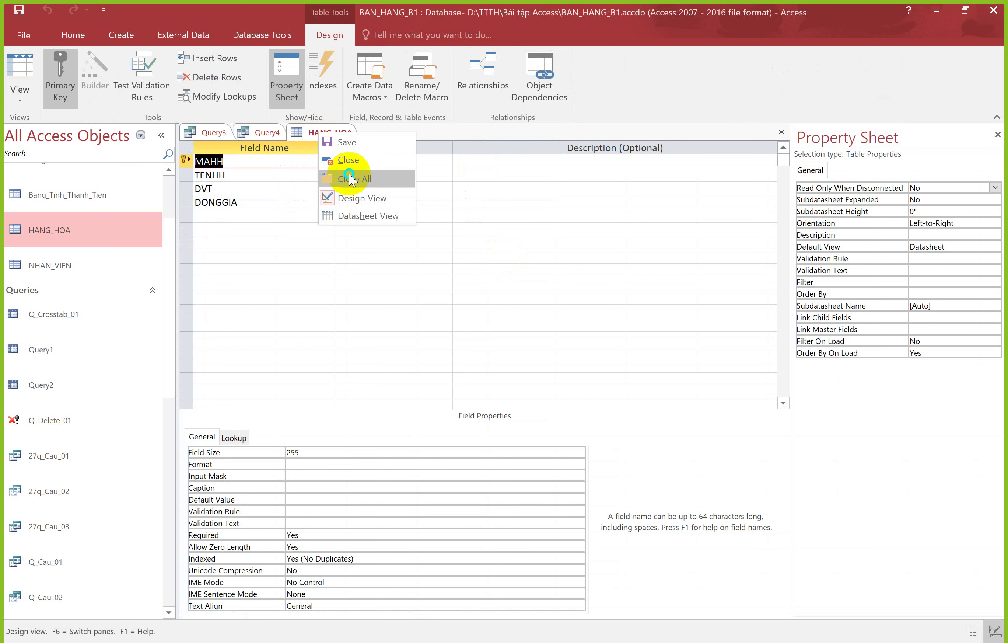
pyautogui.click(349, 178)
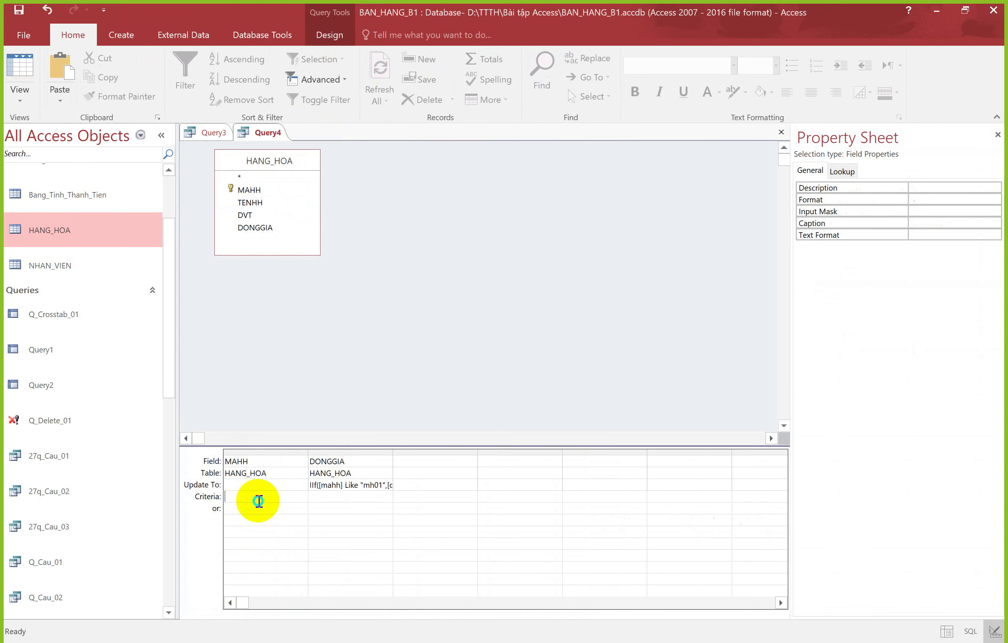
# Restrict Query4's MAHH to "mh01", "mh03" or "mh05" on separate criteria rows and recheck DONGGIA's update expression
pyautogui.write('mh01')
pyautogui.click(248, 511)
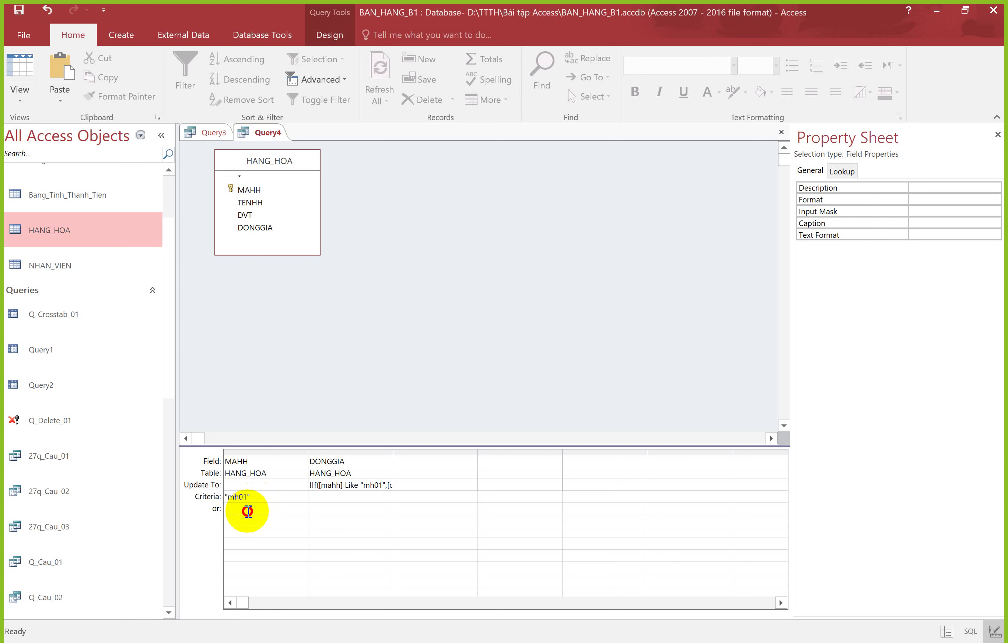
pyautogui.write('mh03')
pyautogui.click(246, 519)
pyautogui.write('mh0')
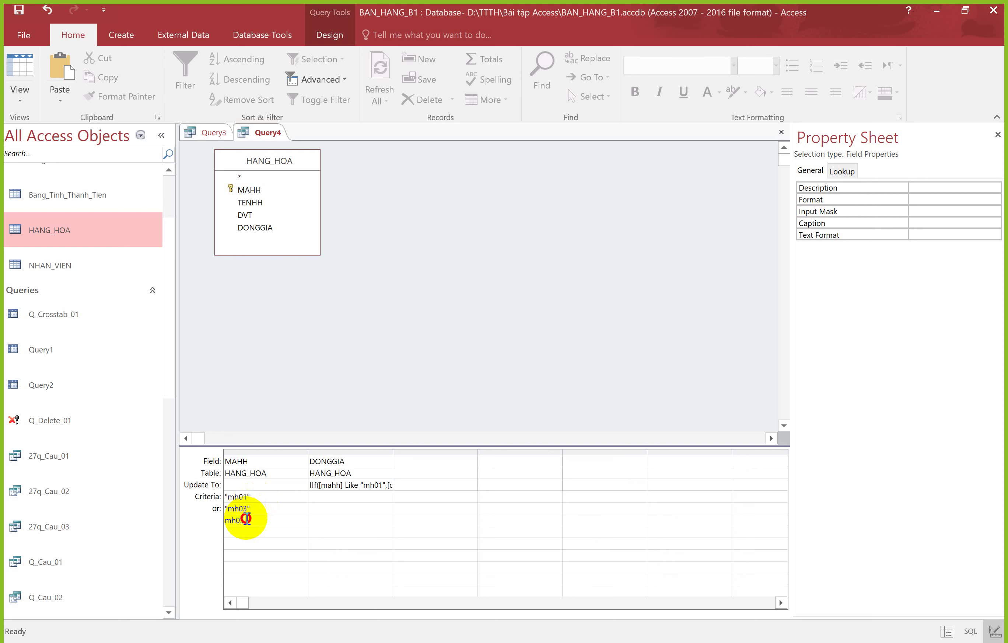
pyautogui.write('5')
pyautogui.press('Down')
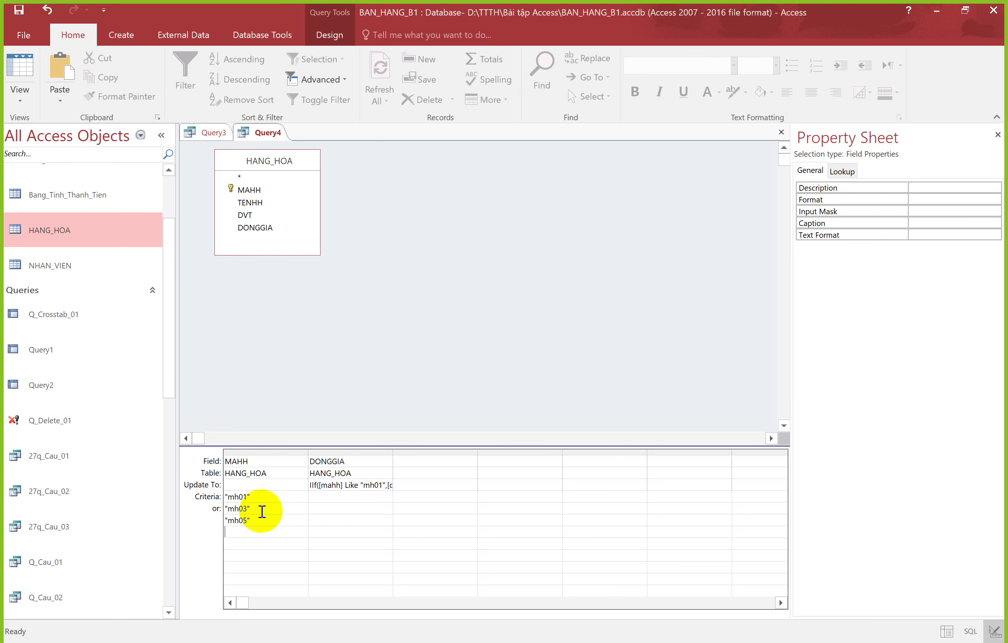
pyautogui.hotkey('shift', 'F2')
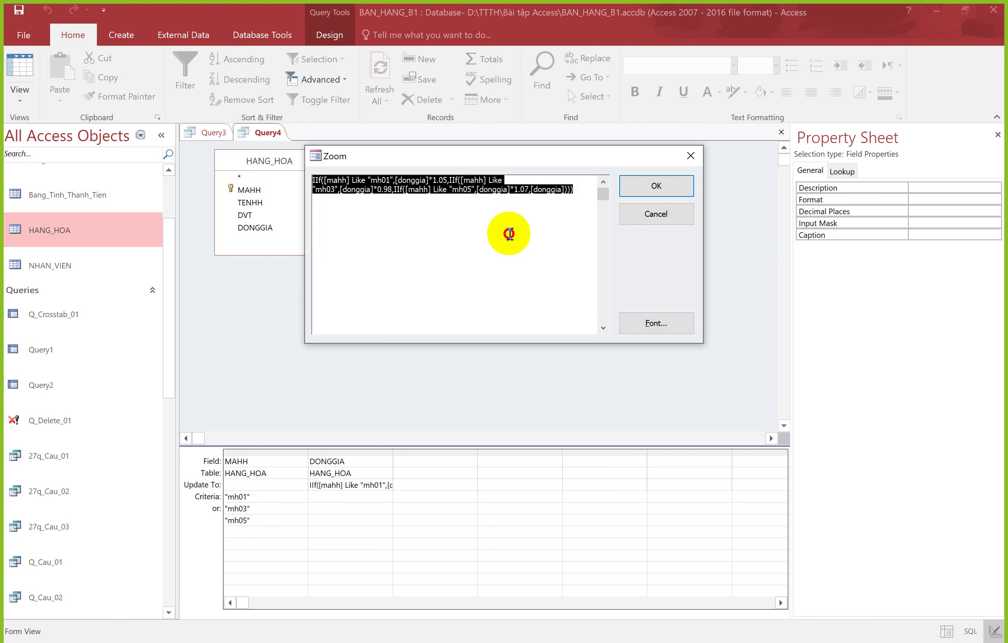
pyautogui.press('Return')
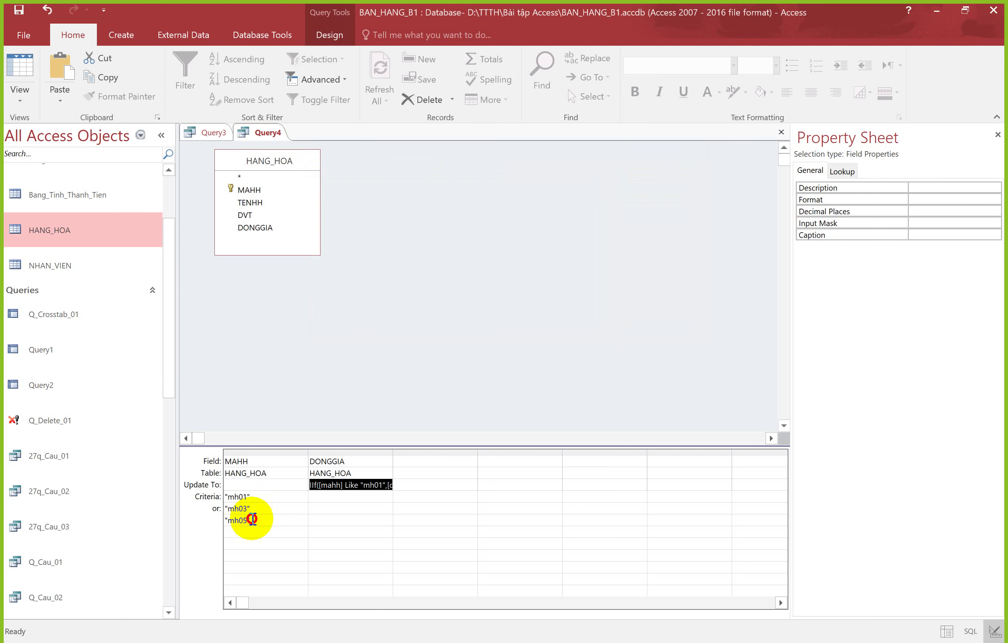
# Review the MAHH criteria rows in Query4 and check the exercise tasks in the PDF open in the browser
pyautogui.moveTo(252, 518); pyautogui.dragTo(173, 508)
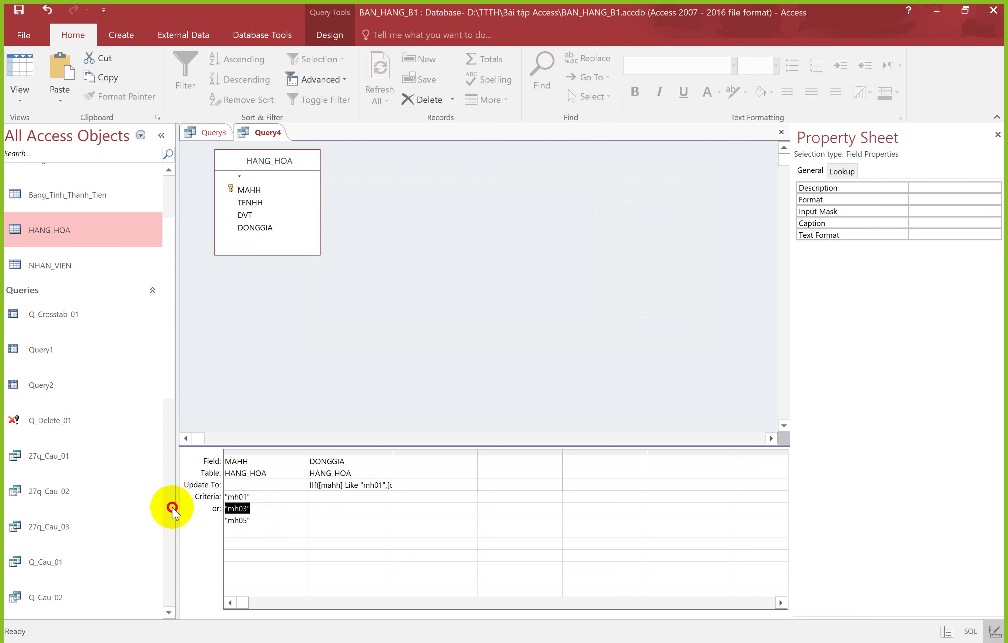
pyautogui.press('Down')
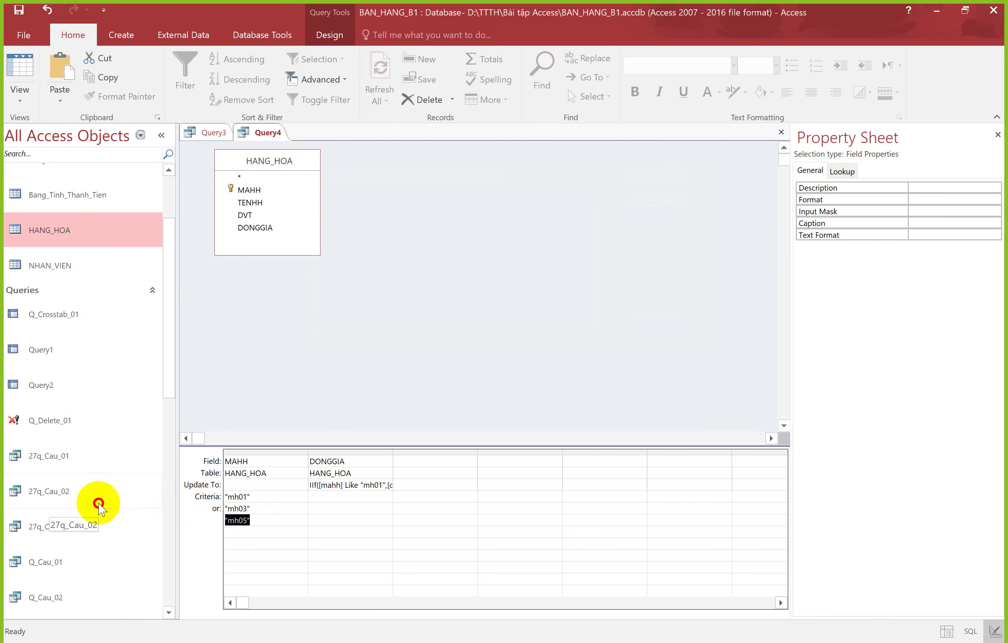
pyautogui.hotkey('alt', 'Tab')
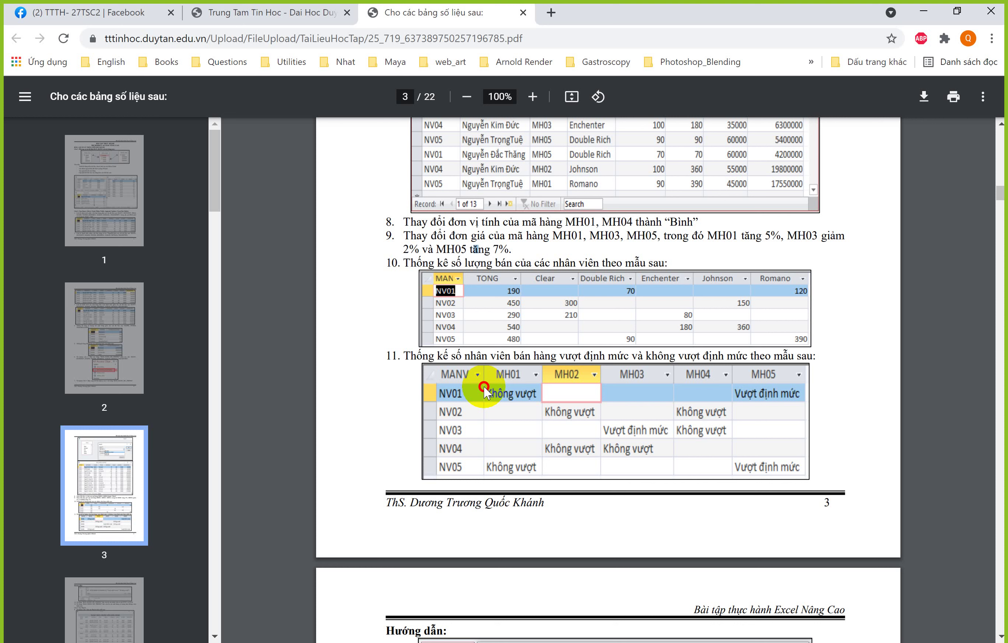
pyautogui.click(484, 385)
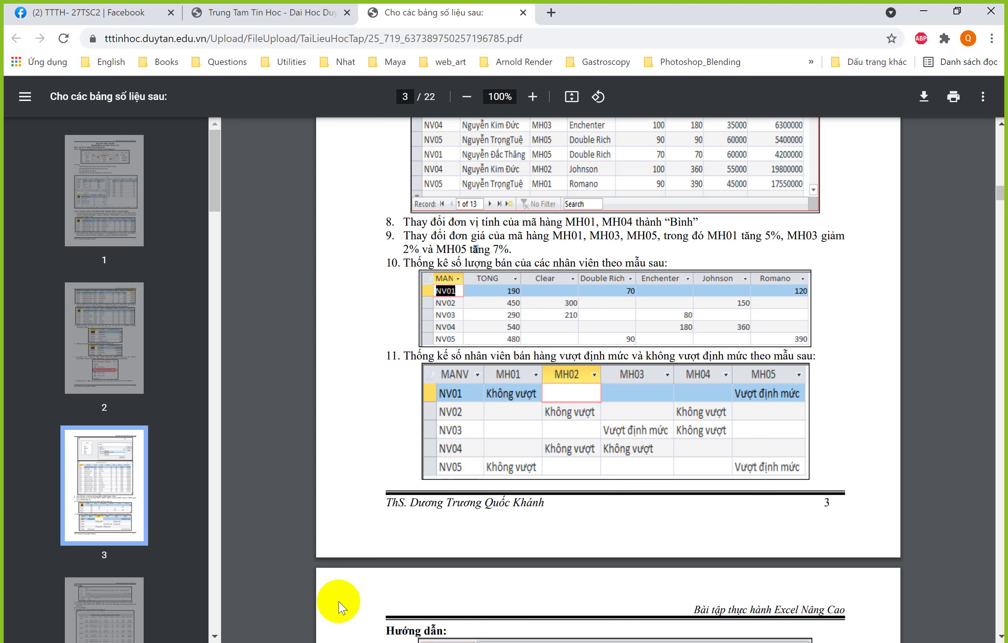
pyautogui.moveTo(305, 640)
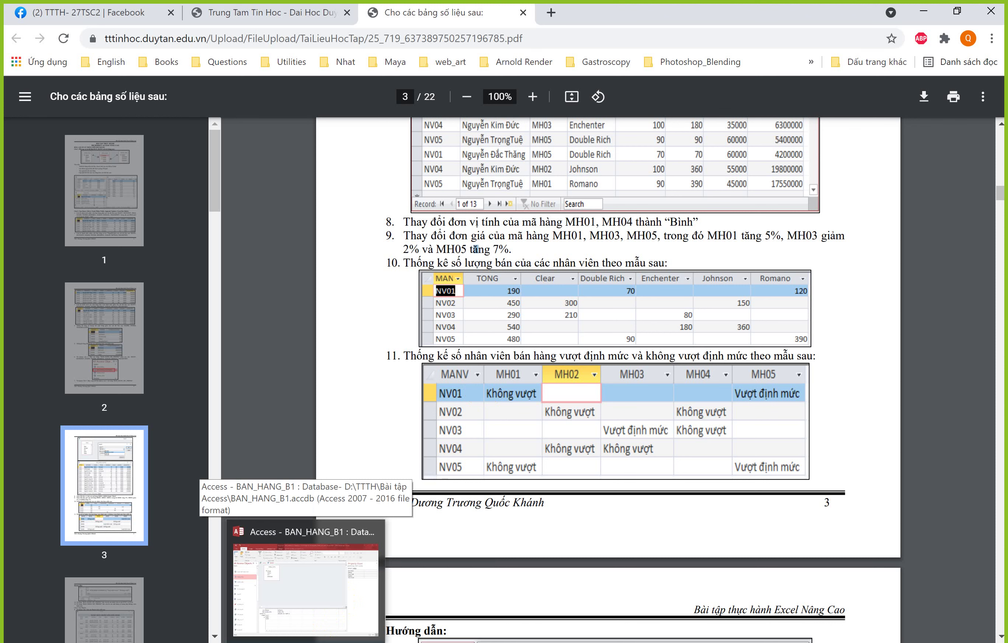
# Open Control Panel's regional number formats, review the decimal symbol, enter a comma as list separator, and cancel the Region dialog
pyautogui.press('super')
pyautogui.write('contro')
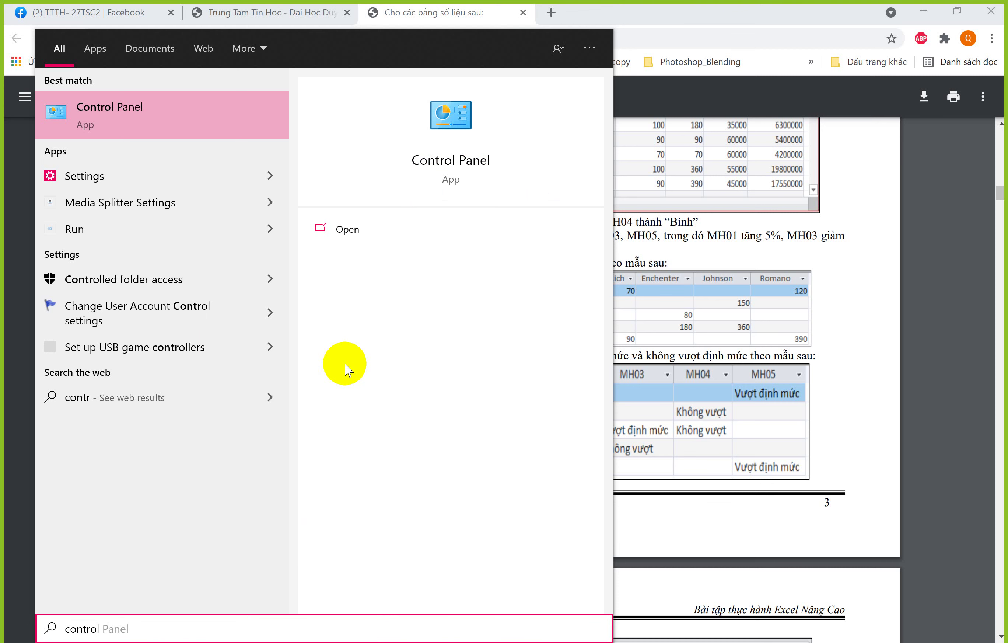
pyautogui.press('Return')
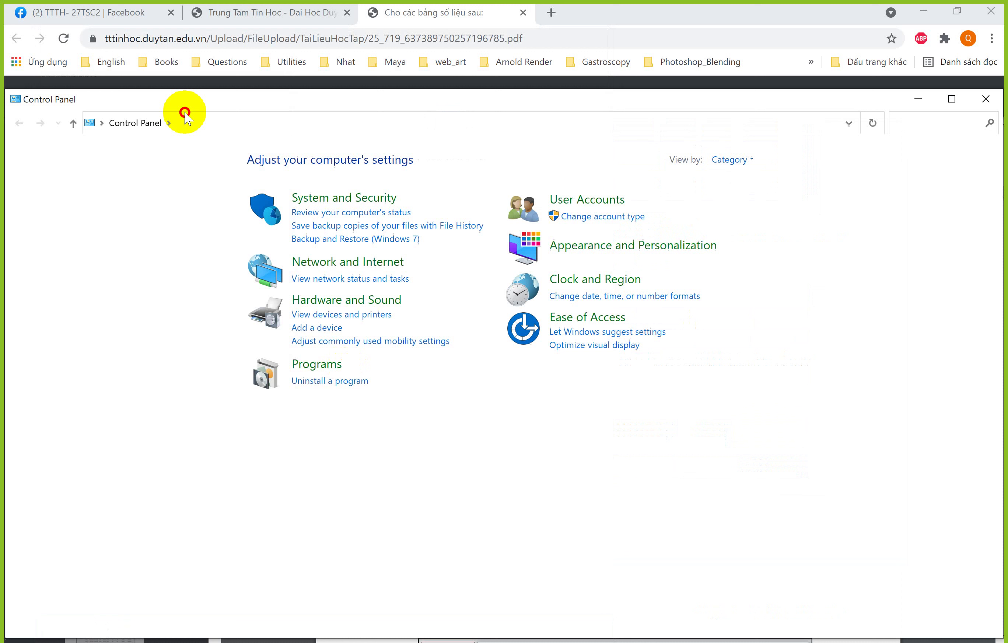
pyautogui.click(657, 299)
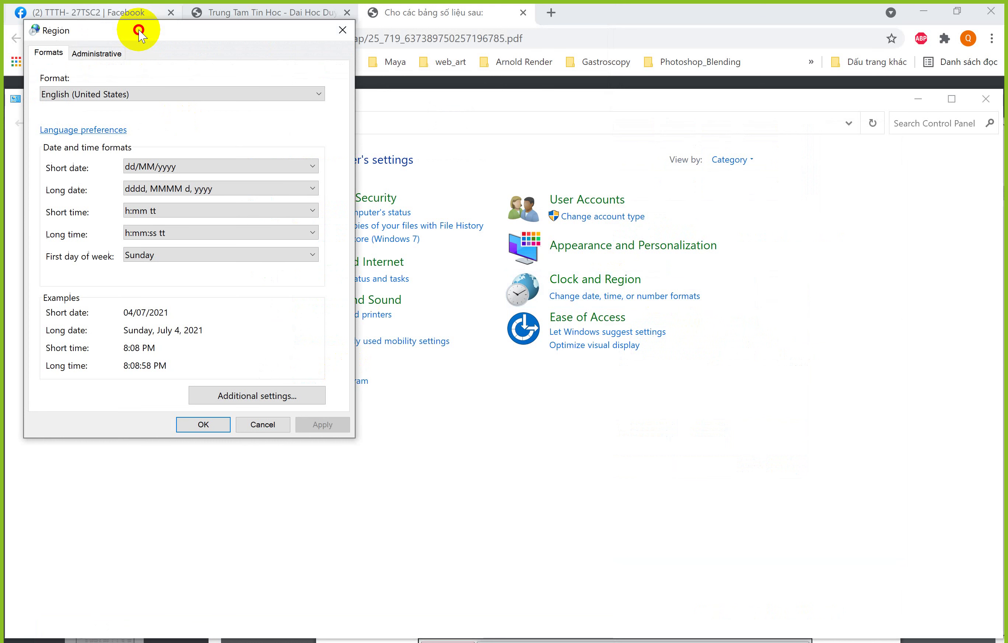
pyautogui.moveTo(140, 34); pyautogui.dragTo(226, 96)
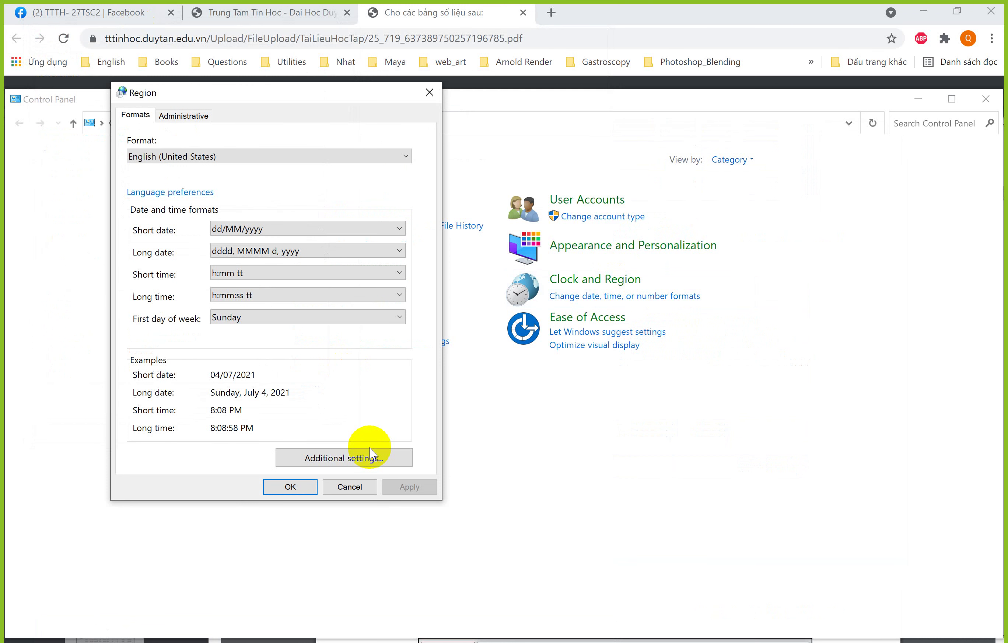
pyautogui.click(371, 454)
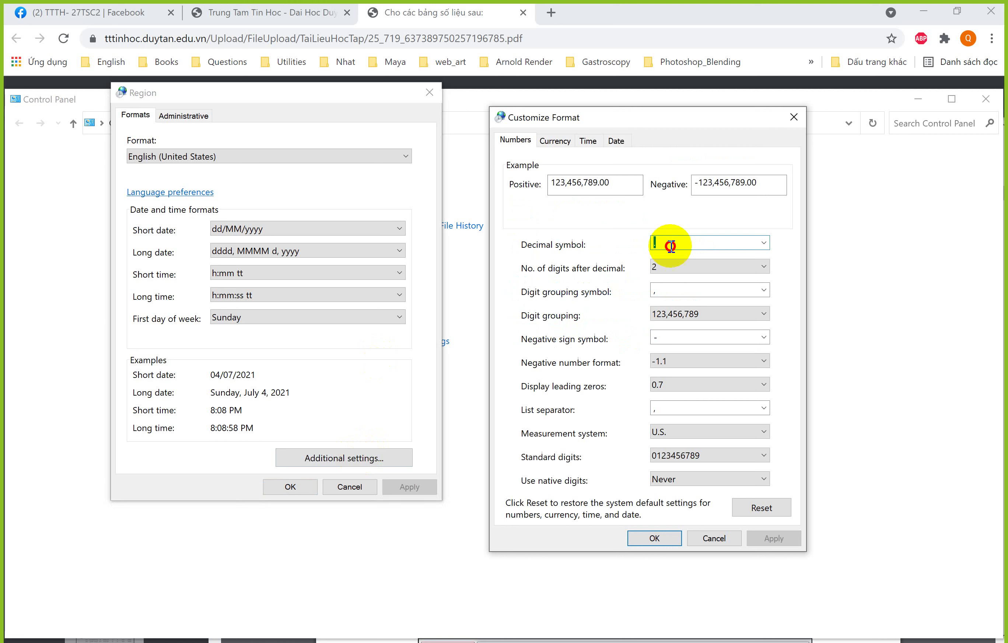
pyautogui.write(',')
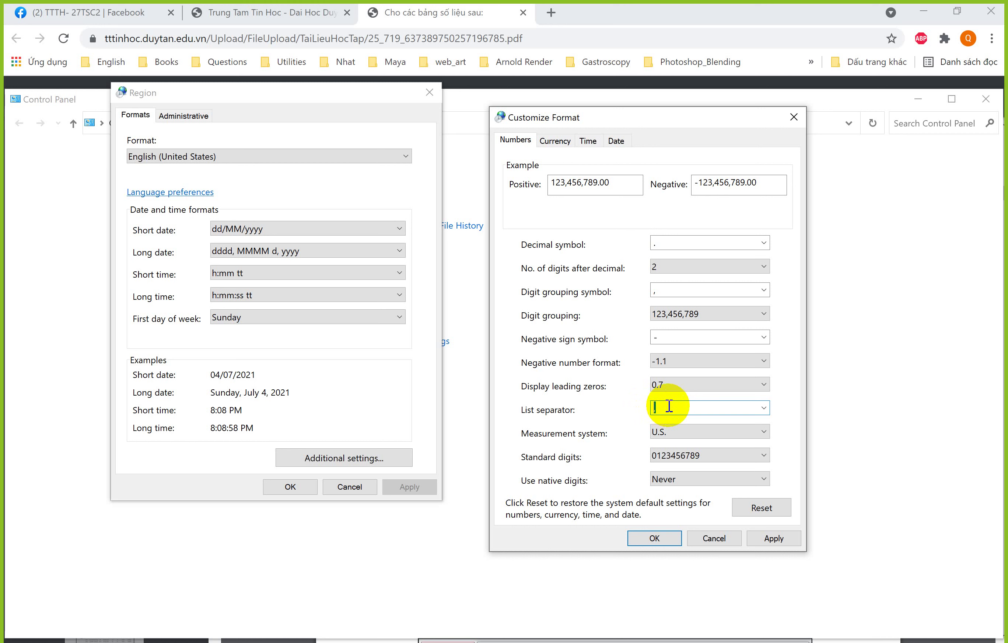
pyautogui.click(655, 537)
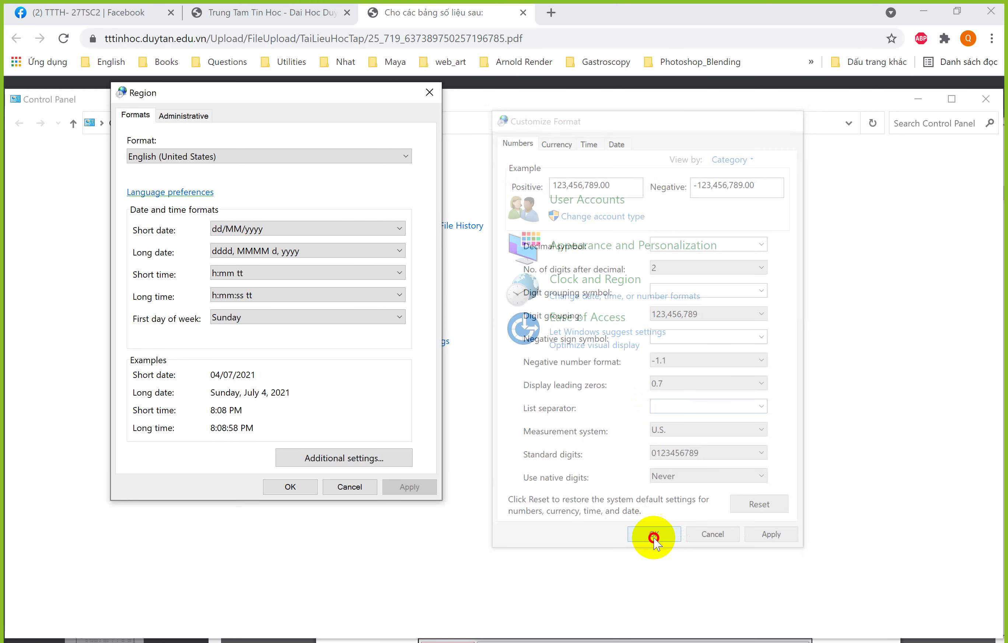
pyautogui.click(349, 487)
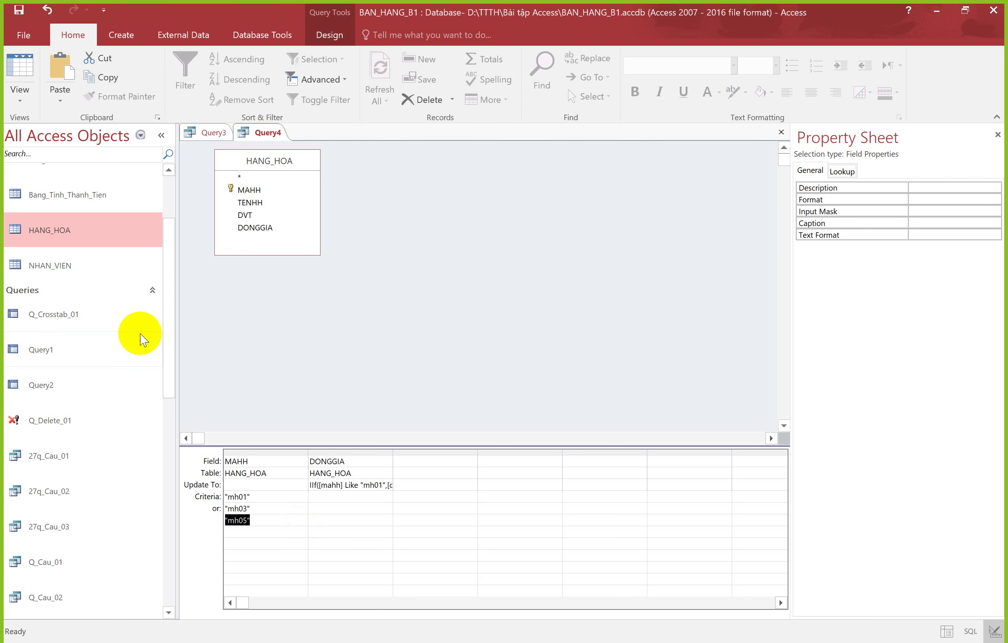
# Close Query4 and Query3 in Access without saving them
pyautogui.rightClick(219, 133)
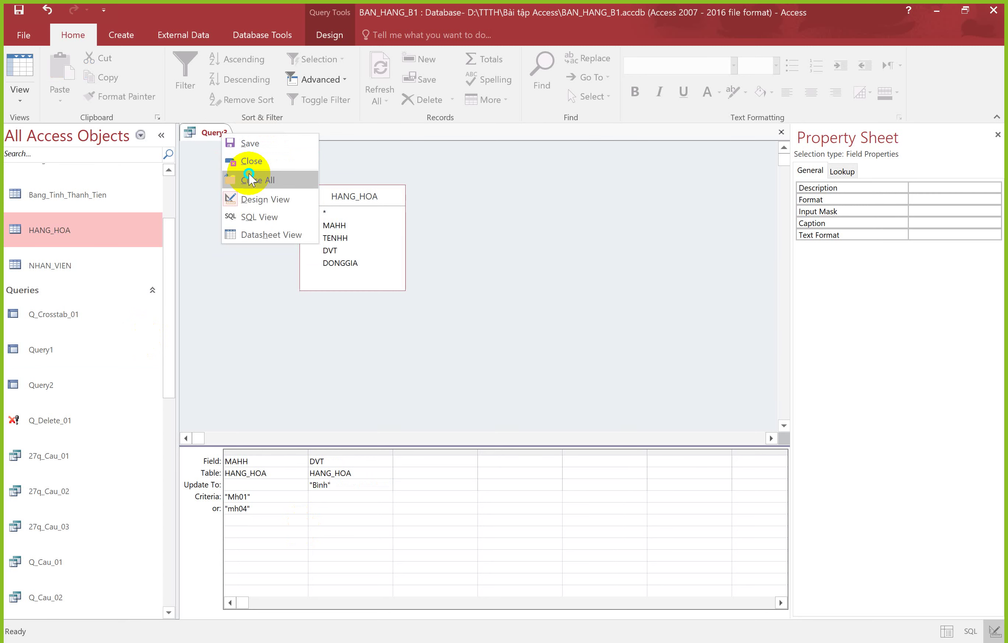
pyautogui.click(250, 179)
pyautogui.press('Return')
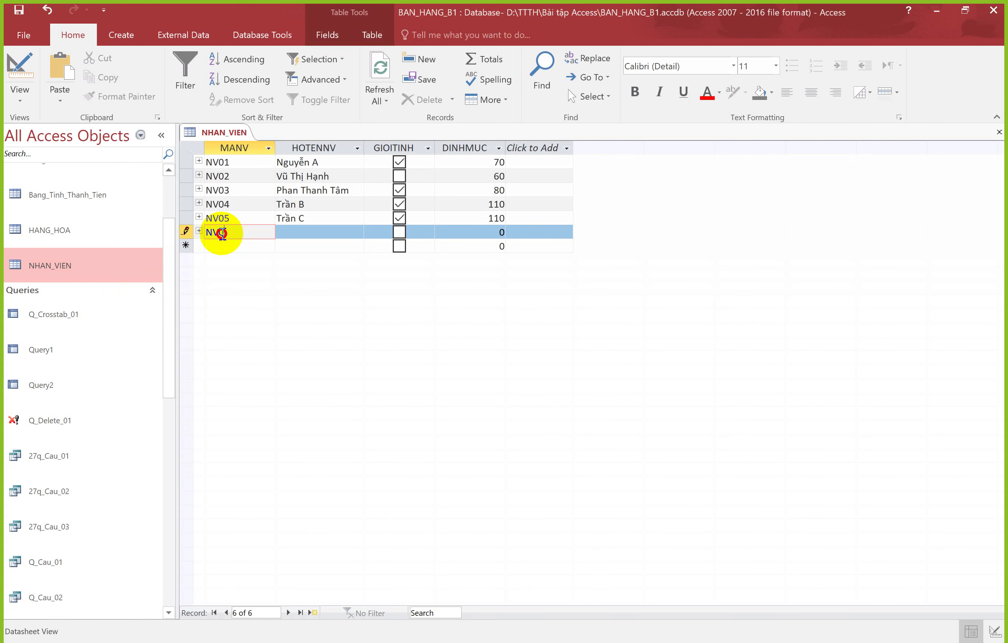
# Add a record with MANV NV06 and a blank HOTENNV to the NHAN_VIEN table
pyautogui.write('6')
pyautogui.press('Tab')
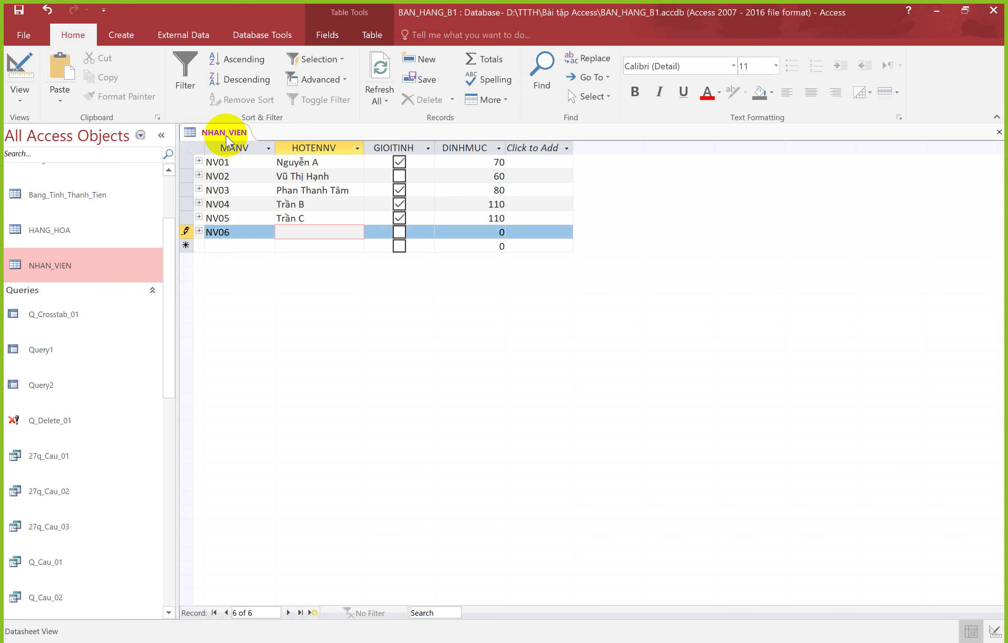
# Create a new query design based on the NHAN_VIEN table and make it a delete query
pyautogui.click(127, 36)
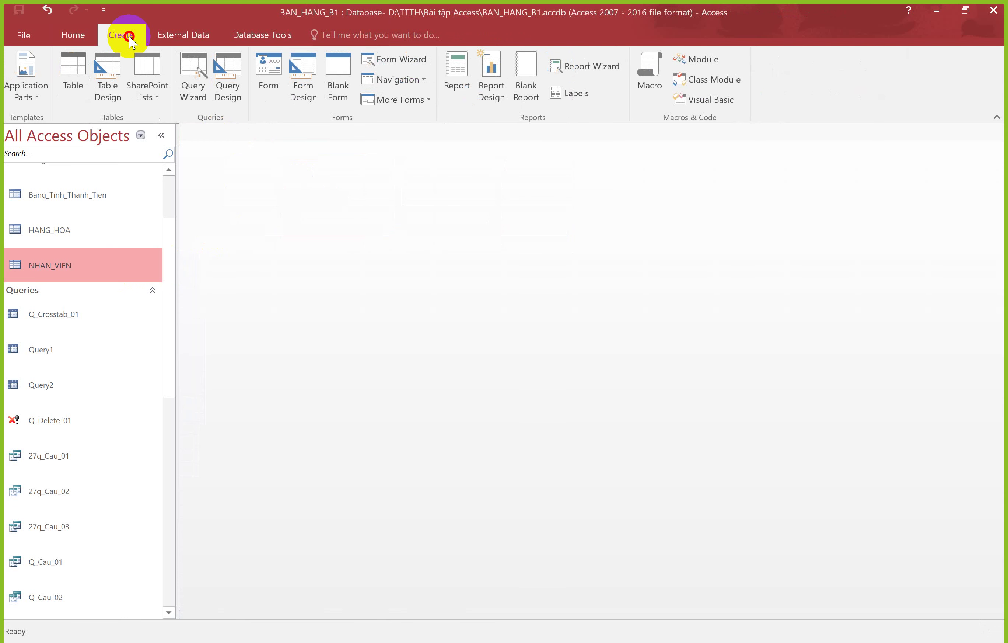
pyautogui.click(227, 76)
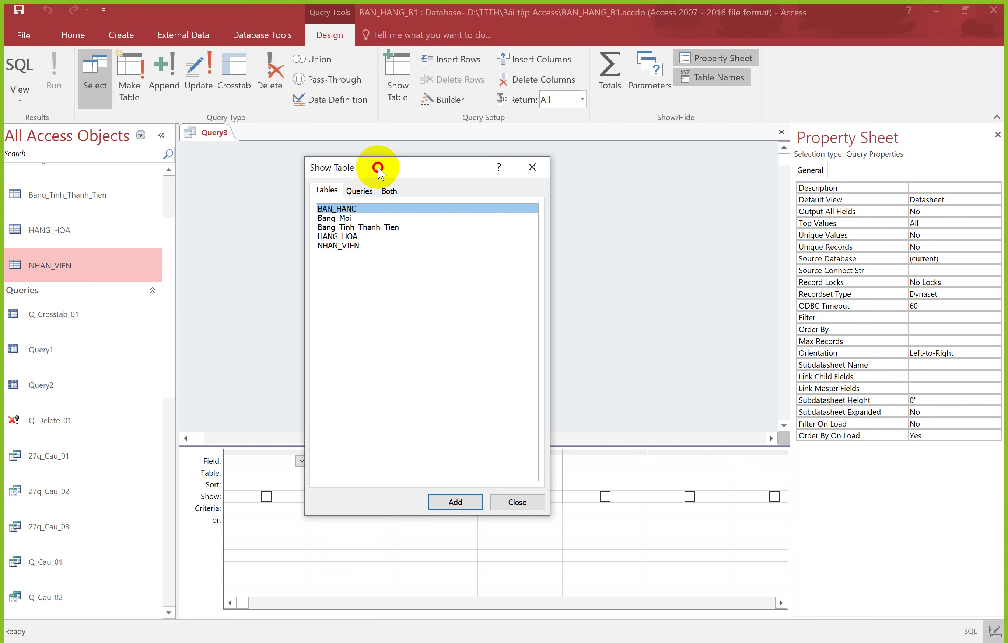
pyautogui.click(381, 245)
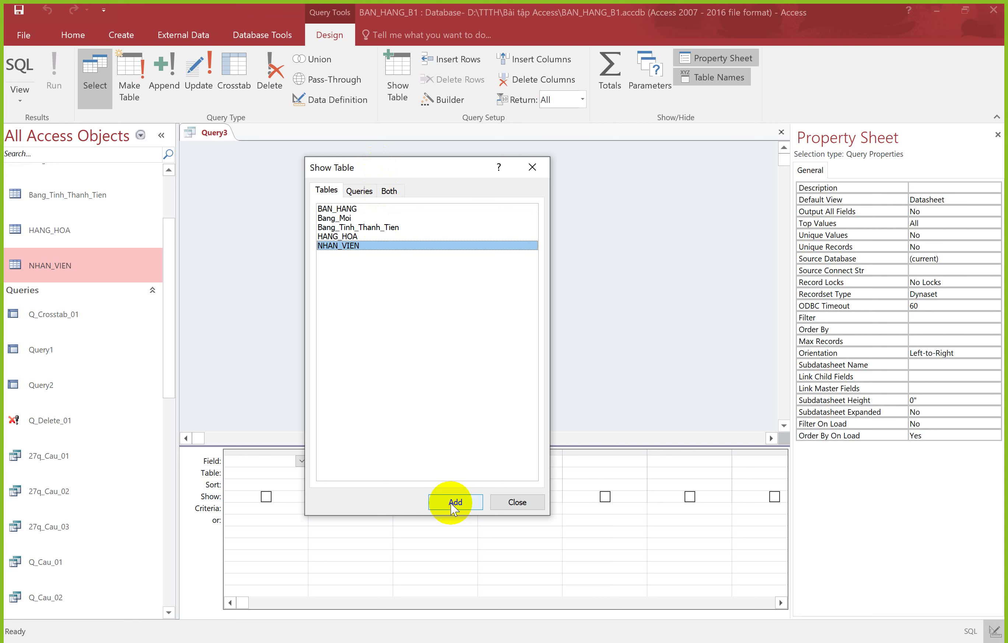
pyautogui.click(451, 503)
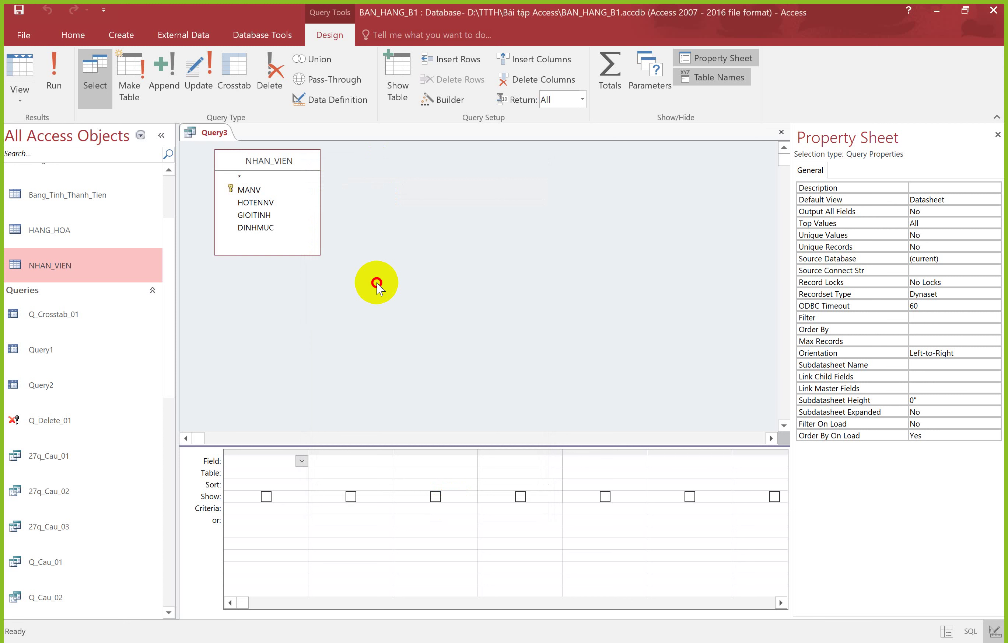
pyautogui.click(268, 81)
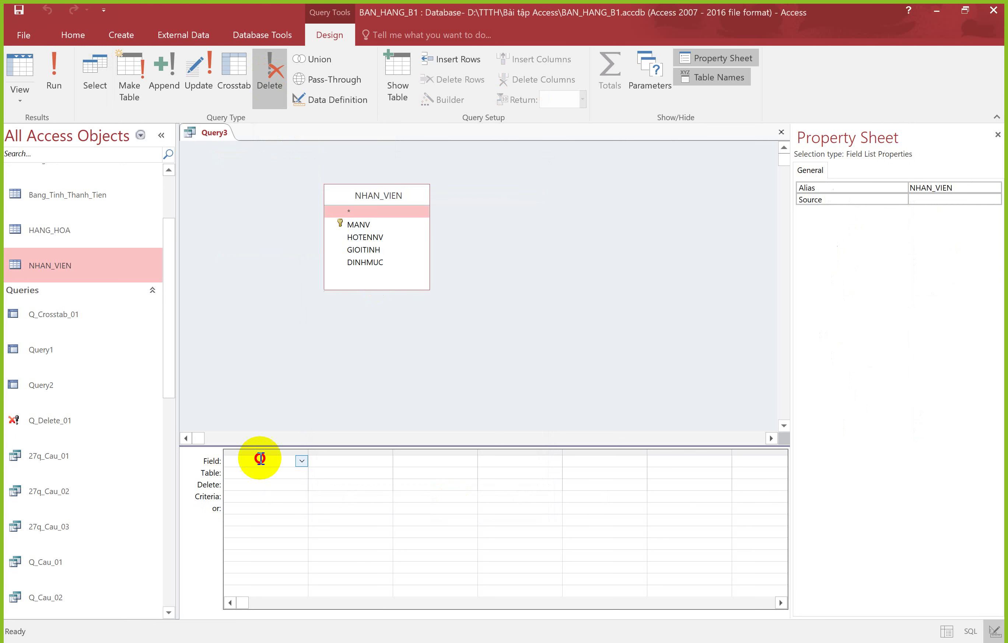
pyautogui.click(260, 458)
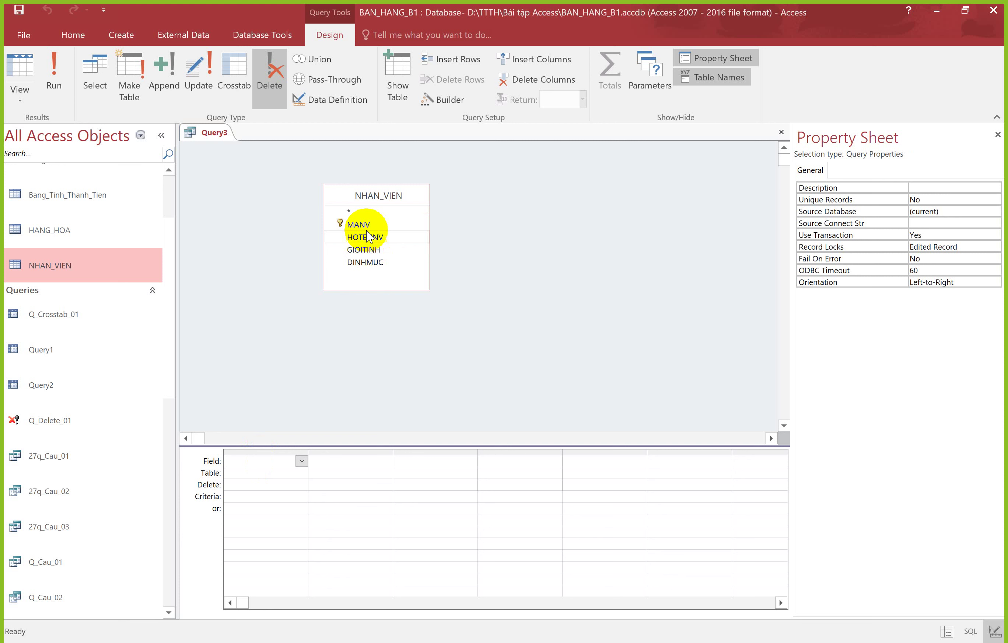
# Add HOTENNV to the delete query with the criterion Is Null
pyautogui.moveTo(370, 237); pyautogui.dragTo(260, 492)
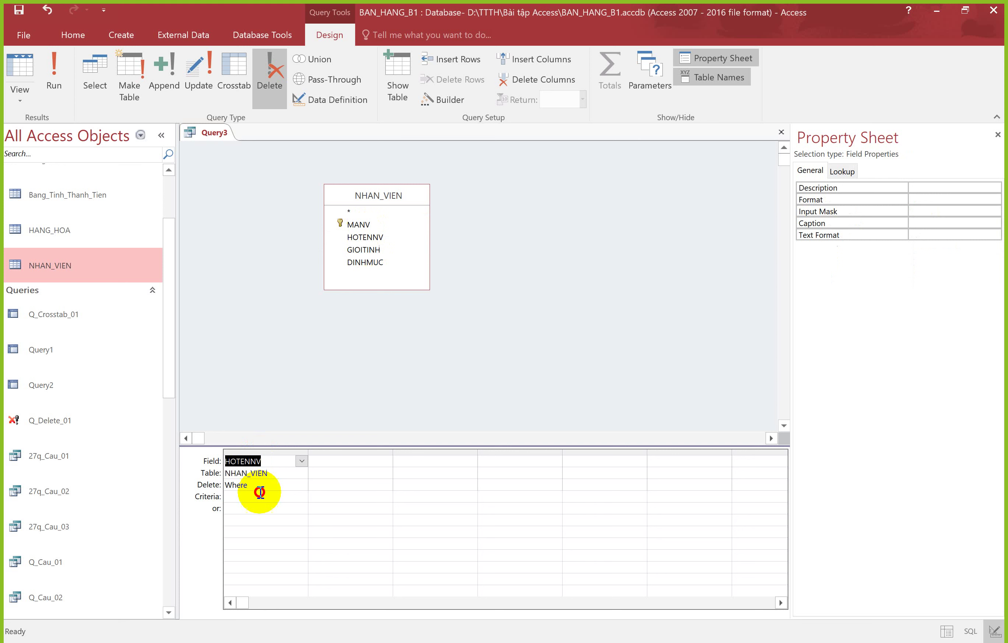
pyautogui.click(260, 496)
pyautogui.write('Is Null')
pyautogui.press('Tab')
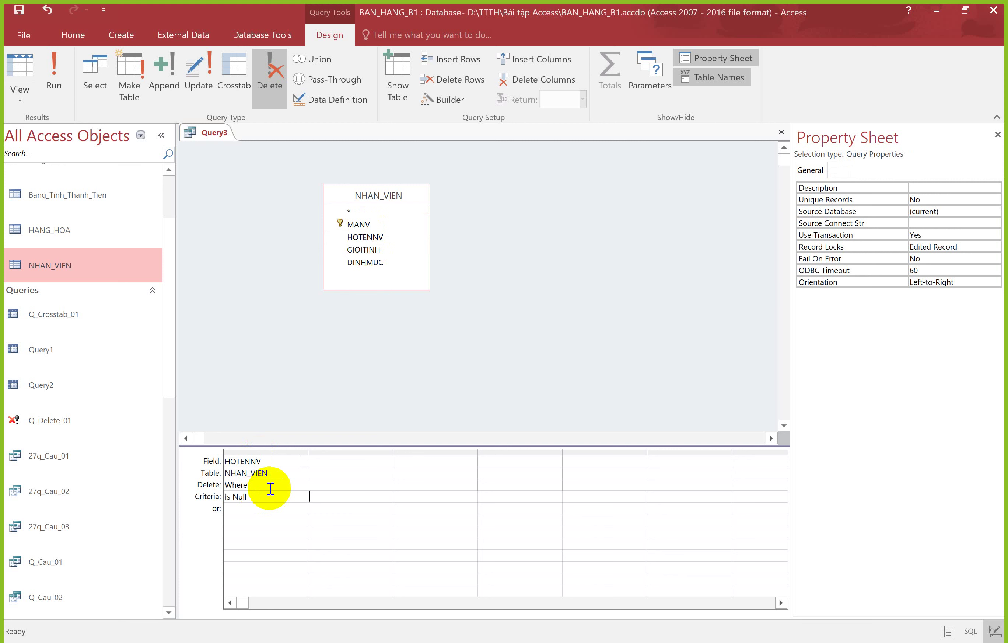
pyautogui.click(270, 494)
# Open the NHAN_VIEN table, preview and run the delete query, and refresh the table
pyautogui.click(73, 276)
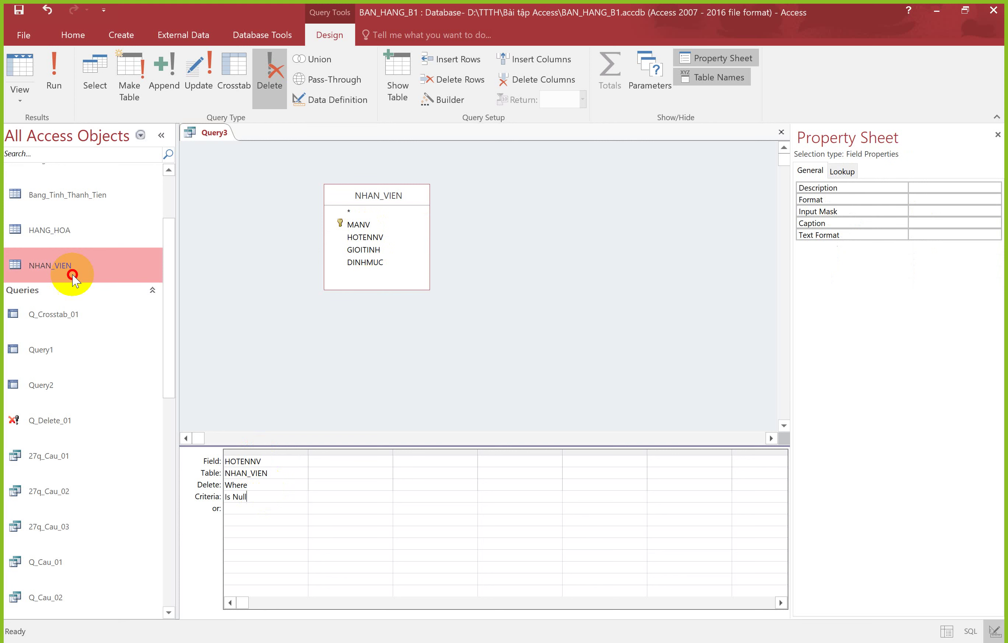
pyautogui.doubleClick(73, 275)
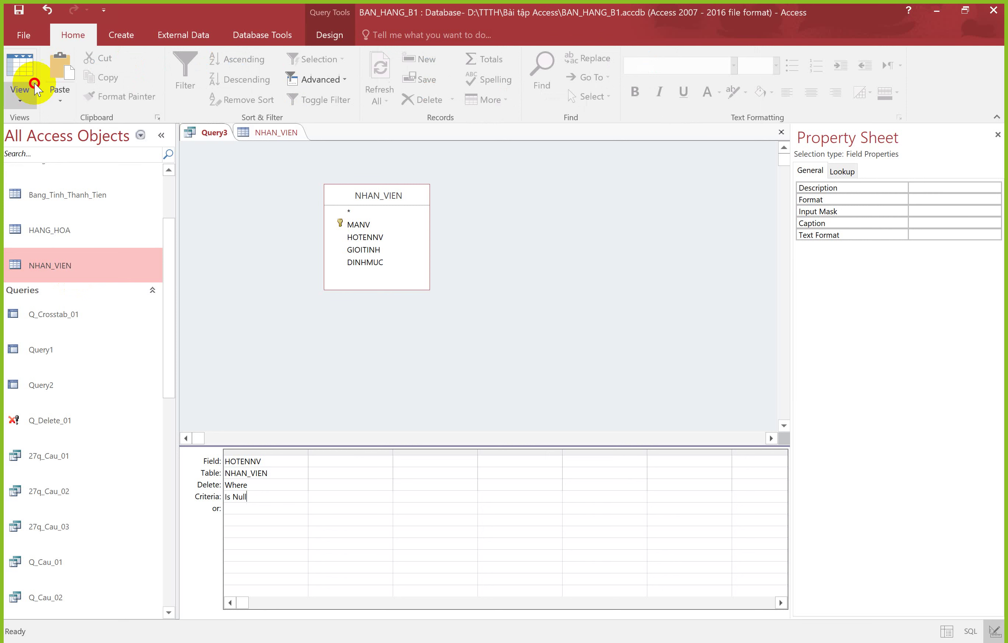
pyautogui.click(36, 85)
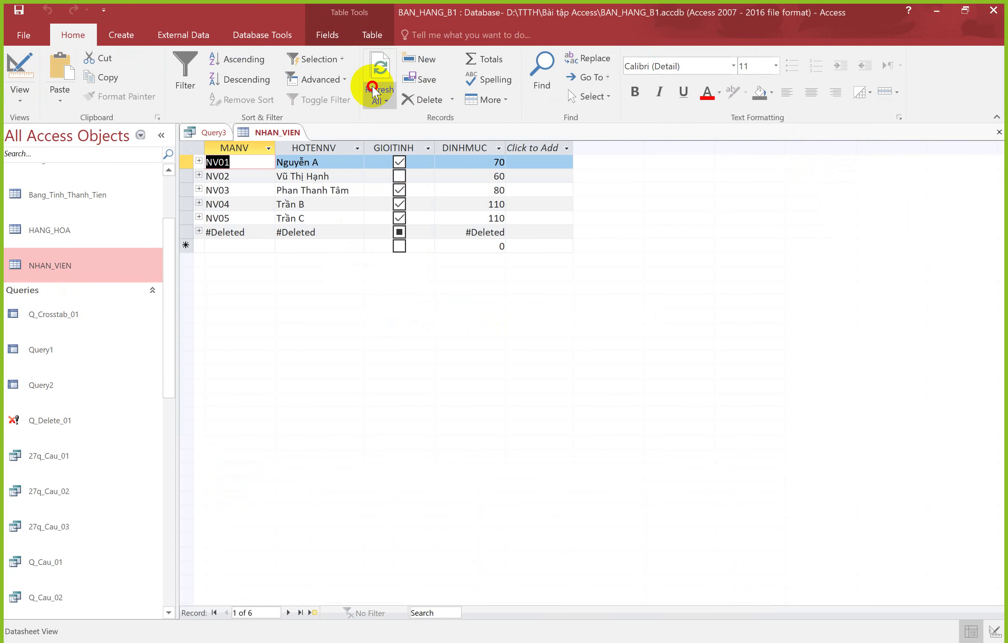
pyautogui.click(373, 90)
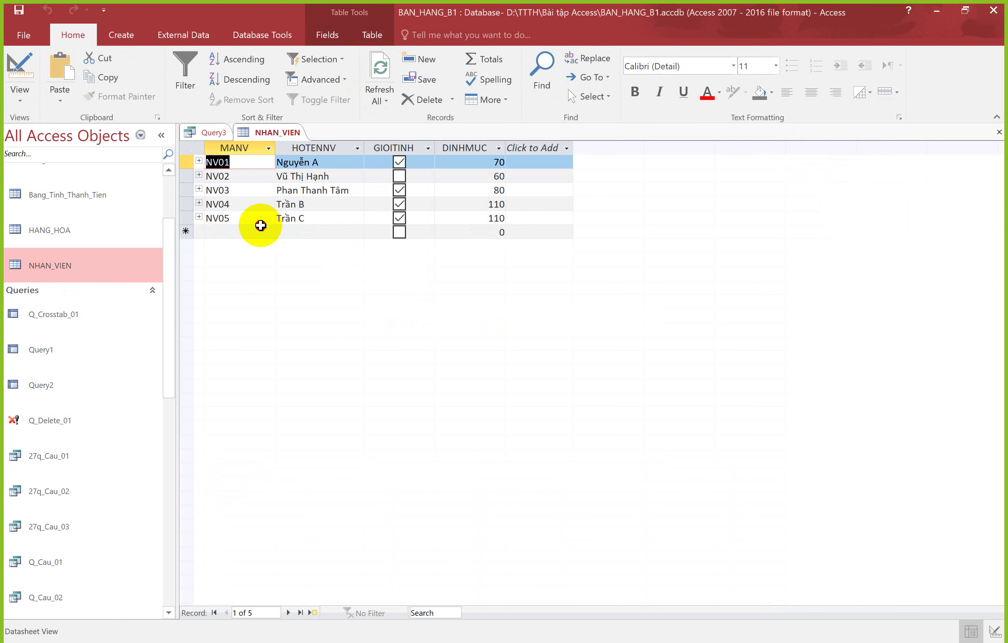
# Add a record with MANV nv96 to the NHAN_VIEN table and delete that record directly
pyautogui.click(221, 231)
pyautogui.write('n')
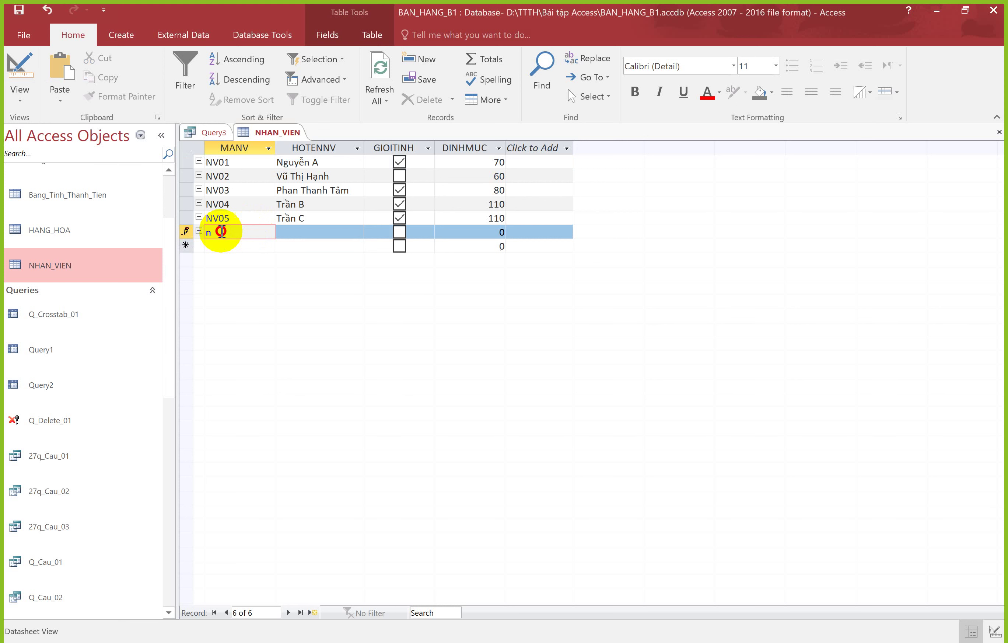
pyautogui.write('v96')
pyautogui.press('Tab')
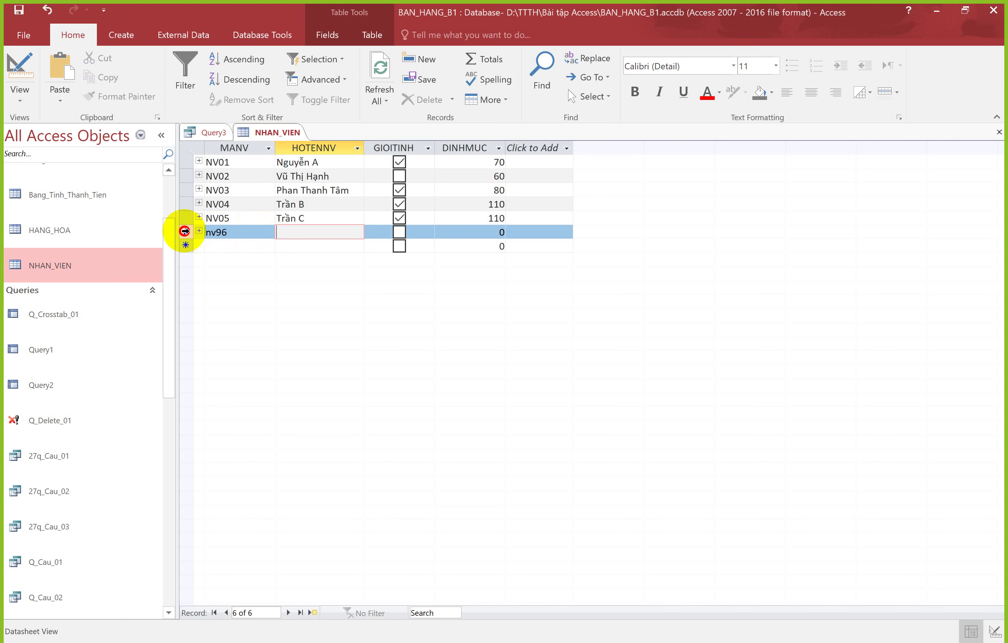
pyautogui.click(185, 231)
pyautogui.press('Delete')
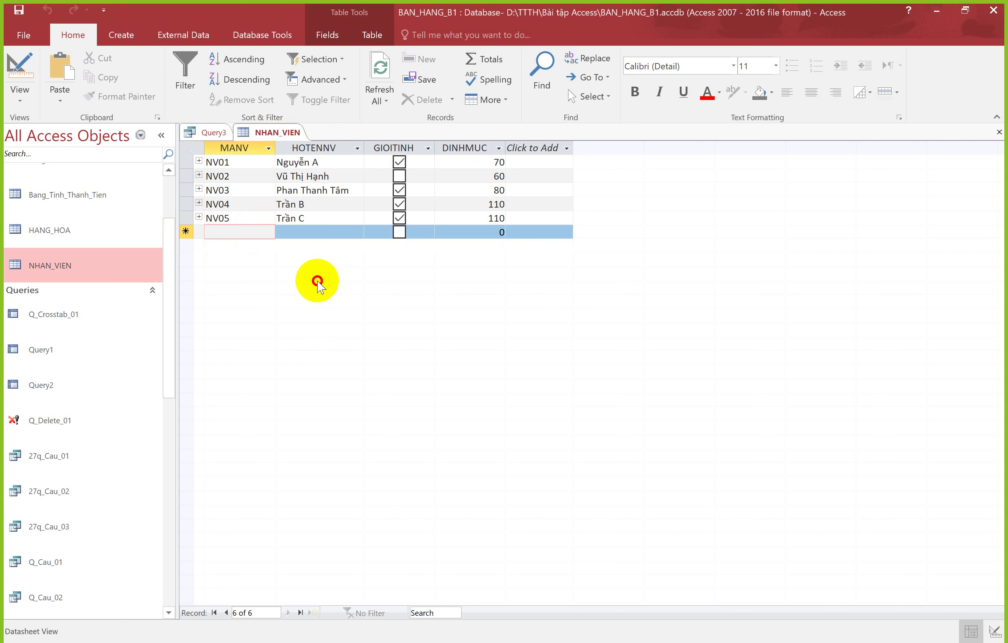
# Add a Yes/No field named TRANGTHAI to the NHAN_VIEN table
pyautogui.click(568, 148)
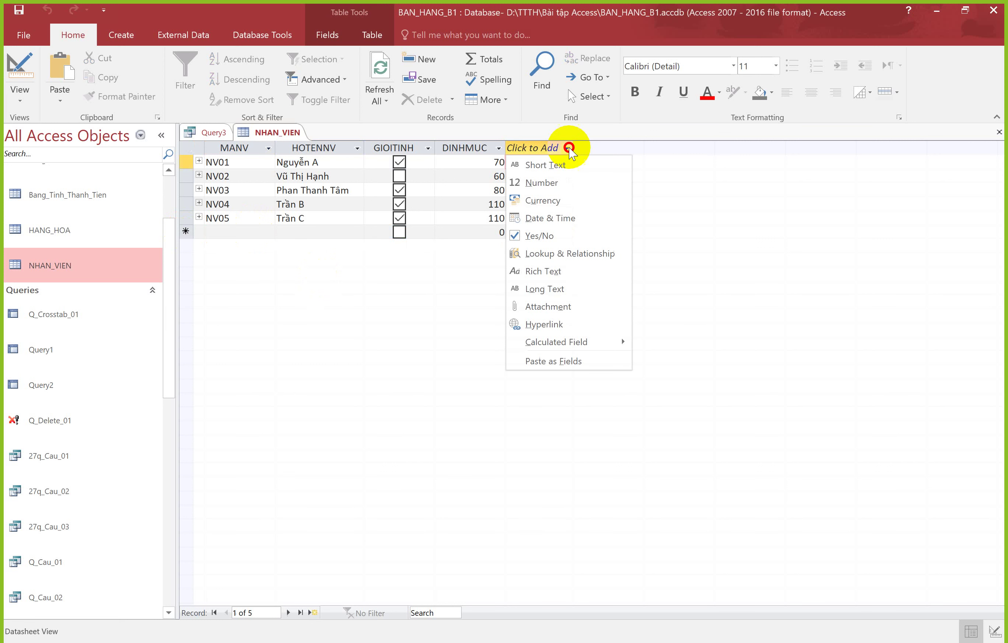
pyautogui.press('y')
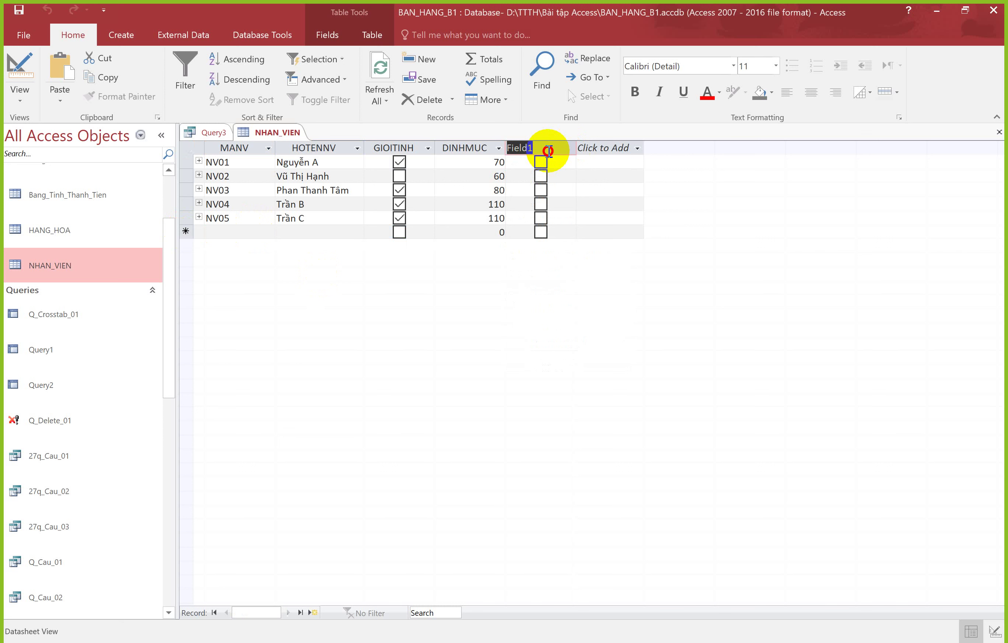
pyautogui.write('TRANG')
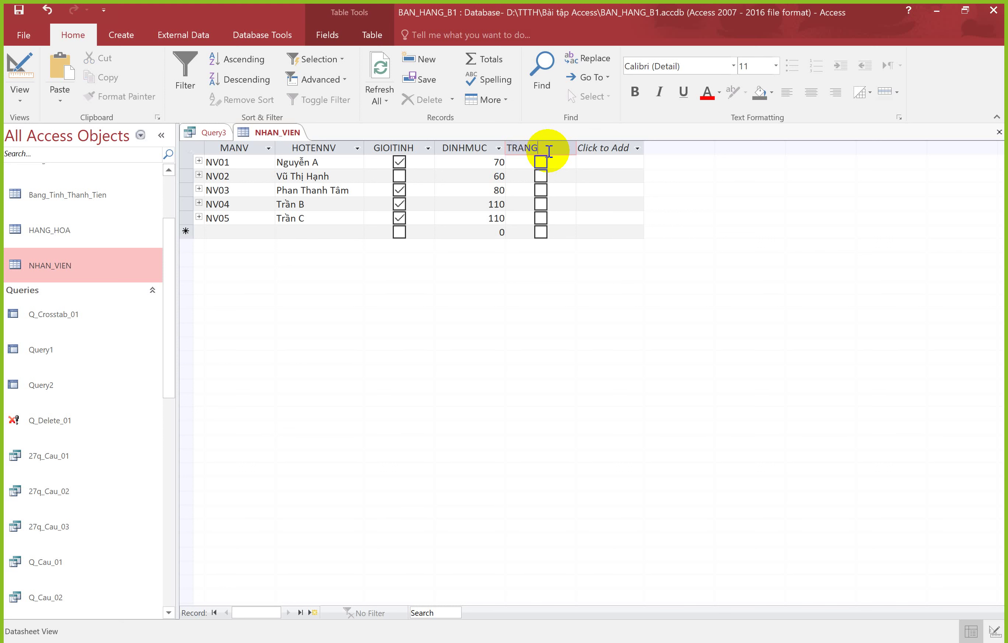
pyautogui.press('BackSpace')
pyautogui.press('BackSpace')
pyautogui.press('BackSpace')
pyautogui.write('abg')
pyautogui.press('BackSpace')
pyautogui.press('BackSpace')
pyautogui.press('BackSpace')
pyautogui.press('capslock')
pyautogui.write('ANGTHAI')
pyautogui.click(540, 163)
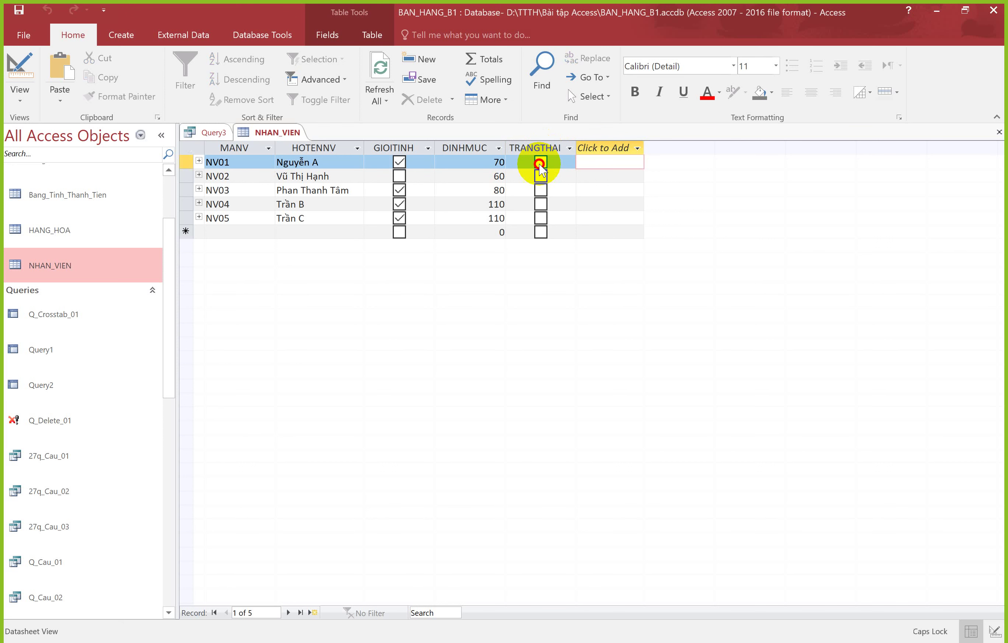
# Tick TRANGTHAI for the records NV01 through NV05 in the NHAN_VIEN table
pyautogui.click(541, 176)
pyautogui.click(541, 190)
pyautogui.click(541, 203)
pyautogui.click(515, 219)
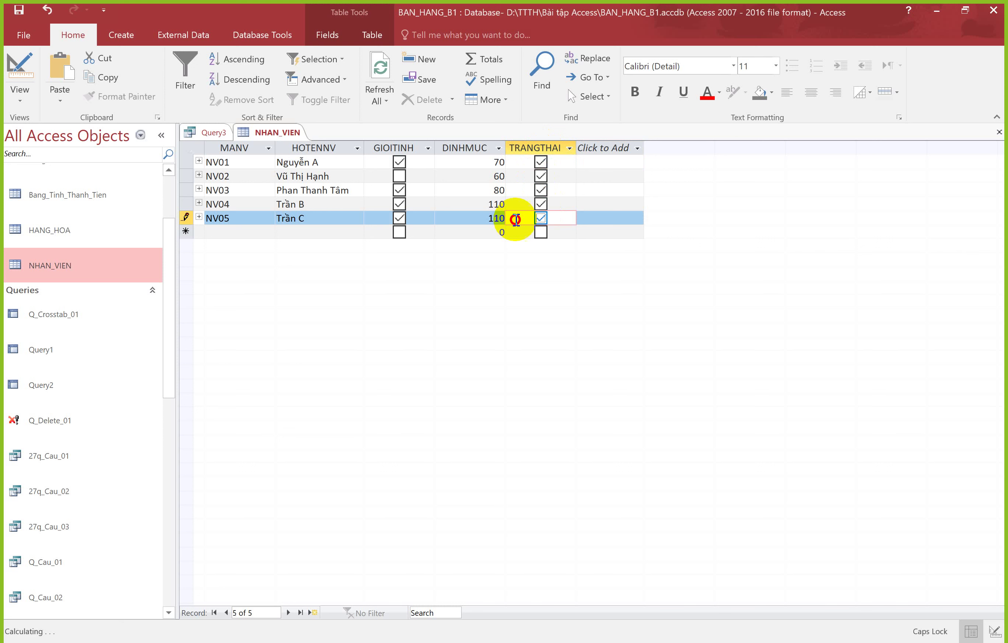
# Add a record to NHAN_VIEN with MANV nv06 and HOTENNV a, leaving TRANGTHAI unticked
pyautogui.click(216, 232)
pyautogui.write('nv06')
pyautogui.press('Tab')
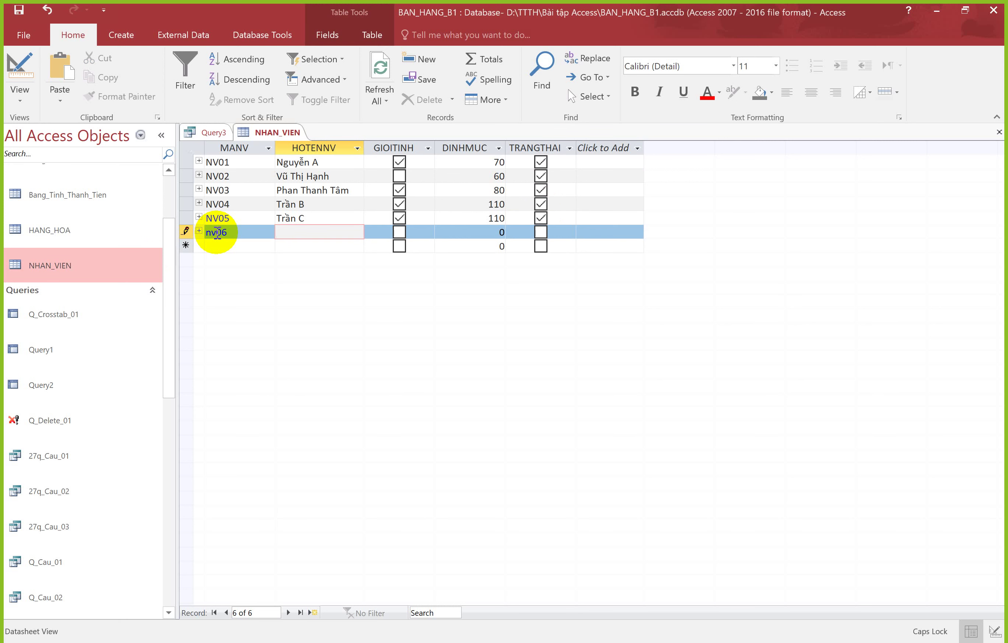
pyautogui.write('a')
# Add a record to NHAN_VIEN with MANV NV07, HOTENNV B and DINHMUC 50, leaving TRANGTHAI unticked
pyautogui.click(241, 248)
pyautogui.write('N')
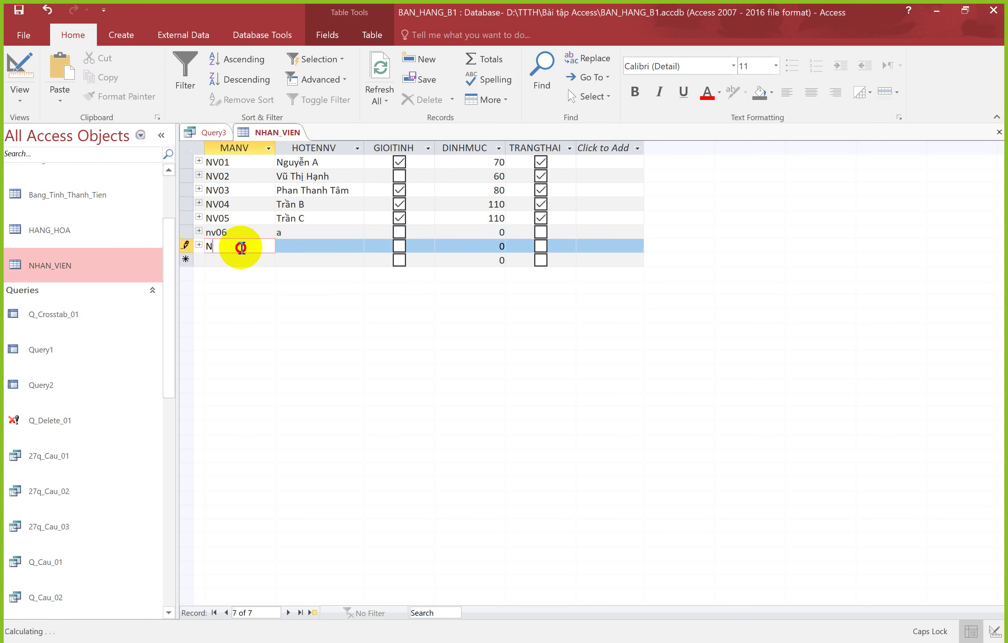
pyautogui.write('V0')
pyautogui.write('7')
pyautogui.press('Tab')
pyautogui.write('B')
pyautogui.press('Tab')
pyautogui.press('Tab')
pyautogui.write('50')
pyautogui.press('Tab')
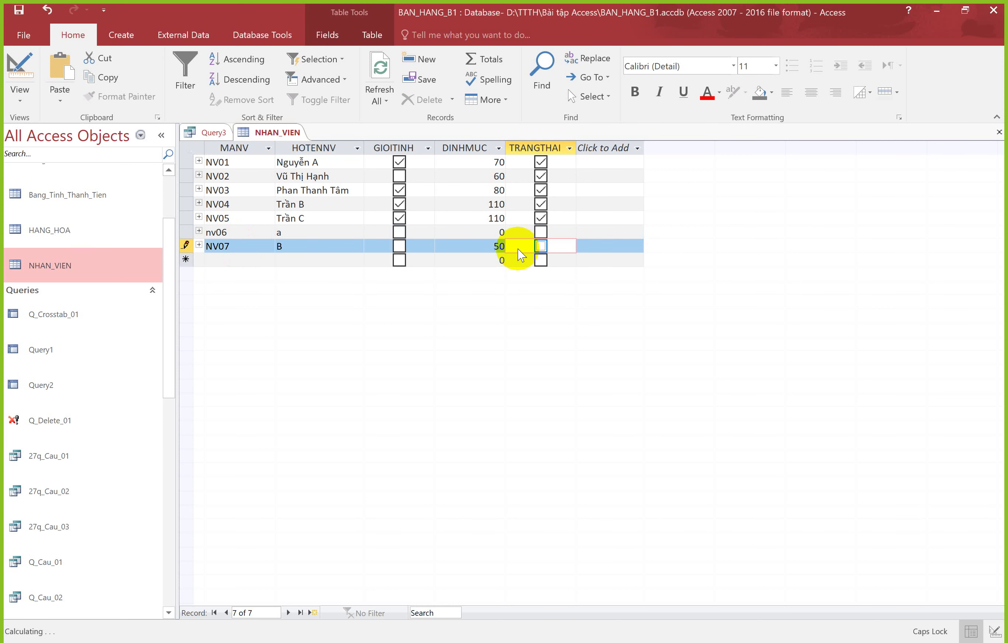
# Close the old query and start a new delete query on NHAN_VIEN with the TRANGTHAI field
pyautogui.rightClick(209, 135)
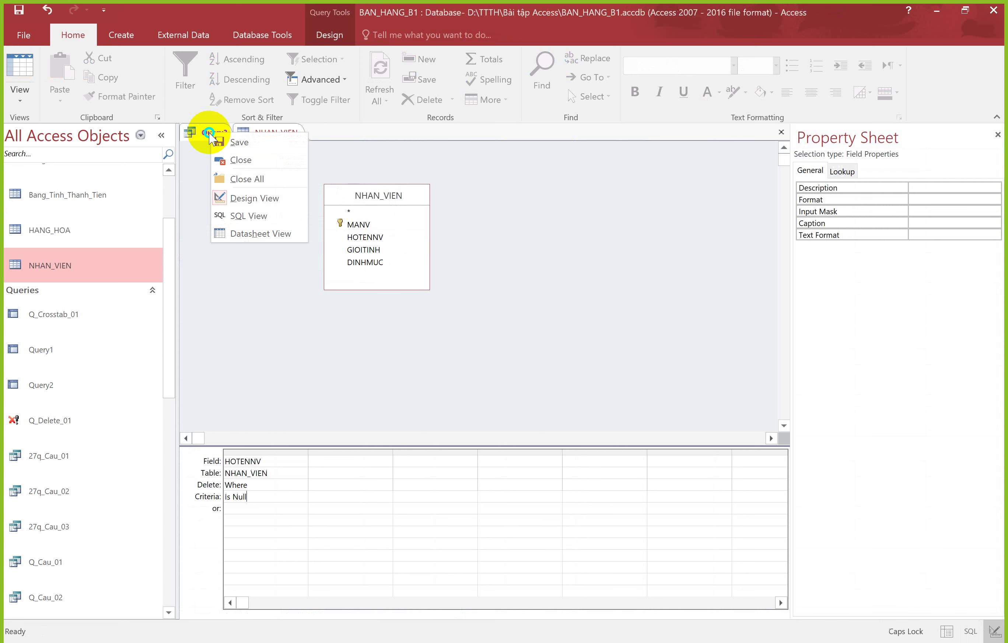
pyautogui.press('c')
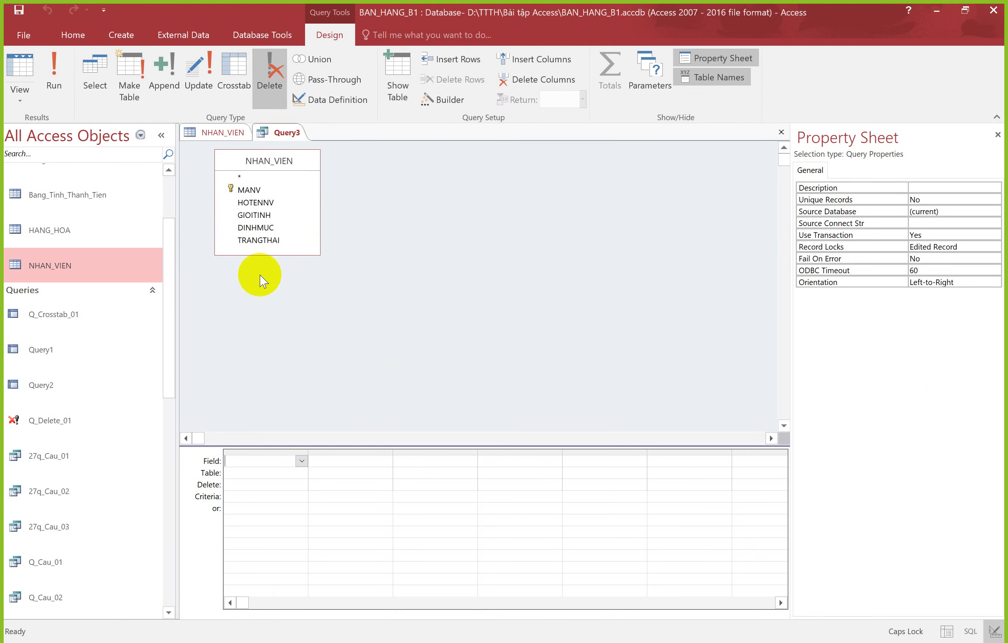
pyautogui.moveTo(254, 240); pyautogui.dragTo(274, 461)
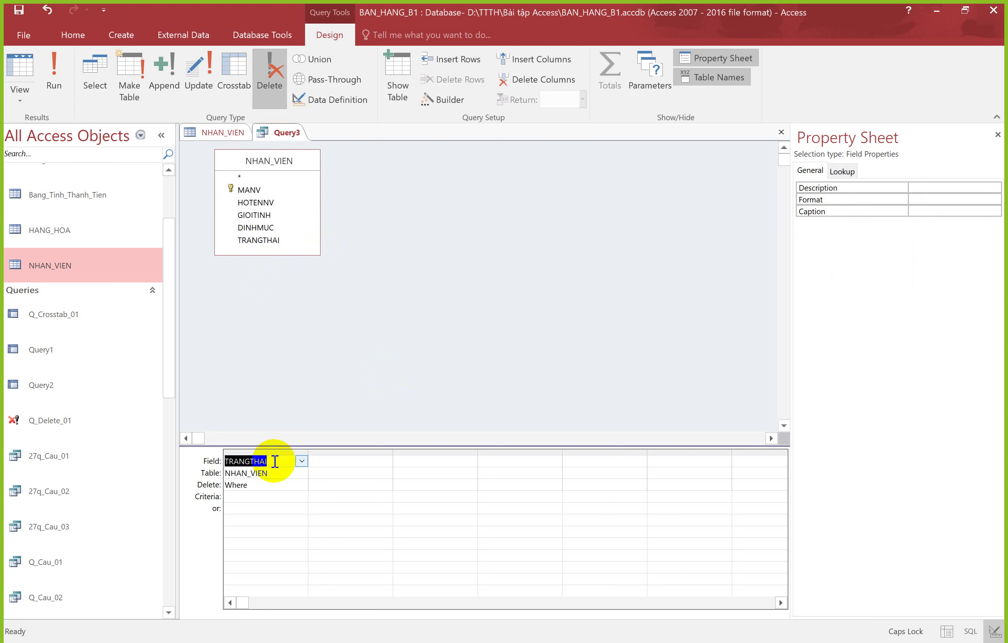
pyautogui.click(246, 496)
pyautogui.write('NO')
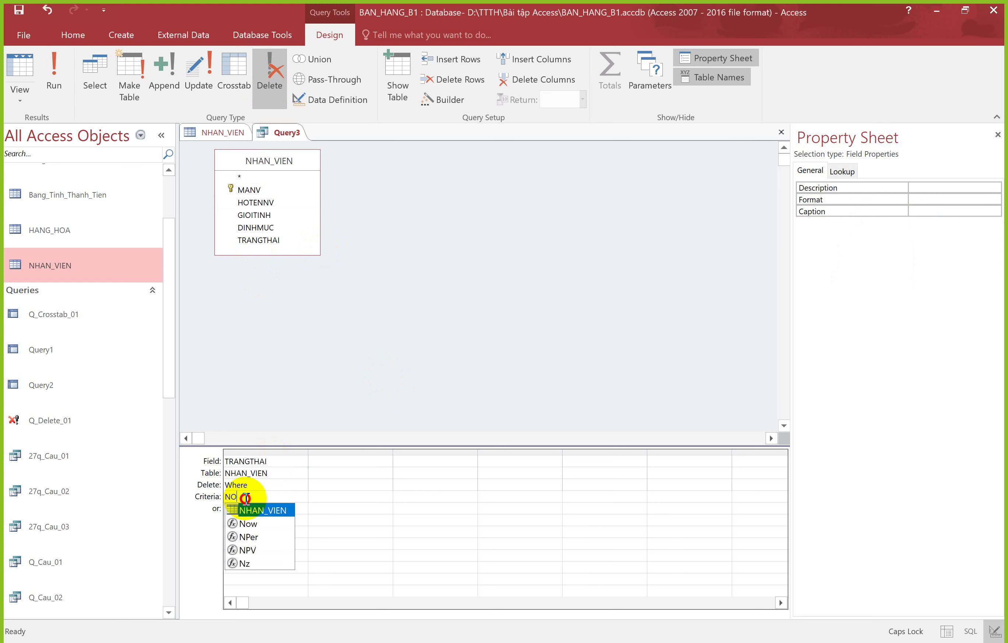
pyautogui.press('BackSpace')
pyautogui.press('BackSpace')
pyautogui.write('nO')
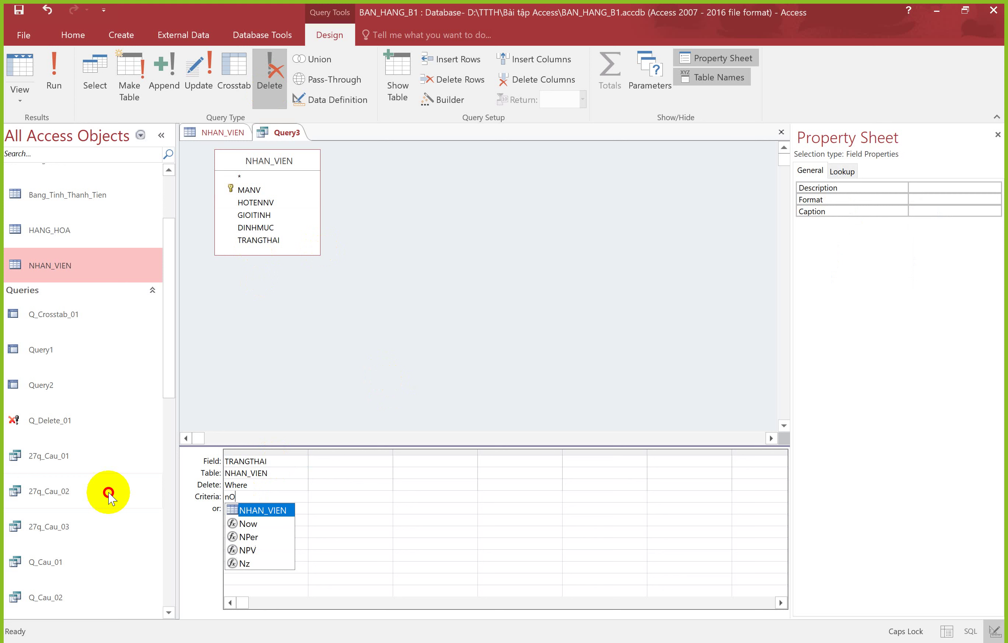
pyautogui.press('BackSpace')
pyautogui.press('BackSpace')
# Try [TRANGTHAI]="NO" as the criterion of the TRANGTHAI column and preview the delete query
pyautogui.write('[')
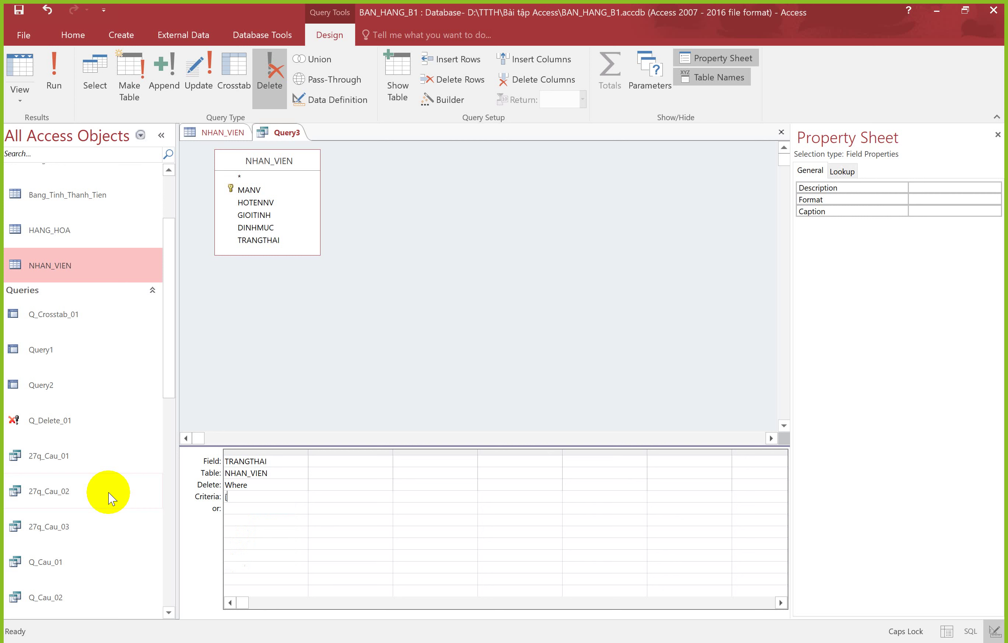
pyautogui.write('TRANGTHAI]=')
pyautogui.write('"NO"')
pyautogui.click(190, 578)
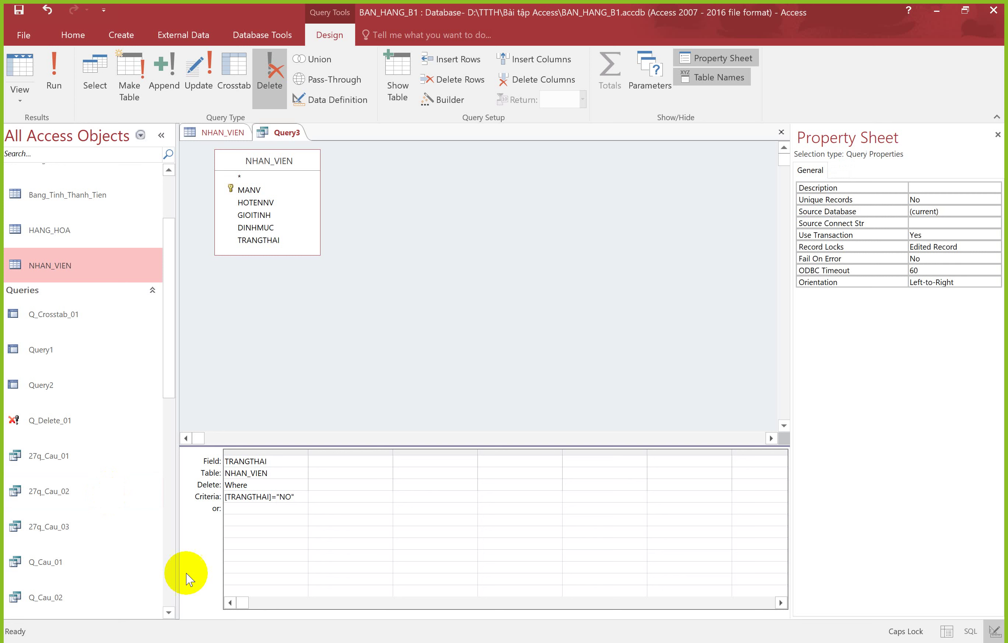
pyautogui.click(336, 474)
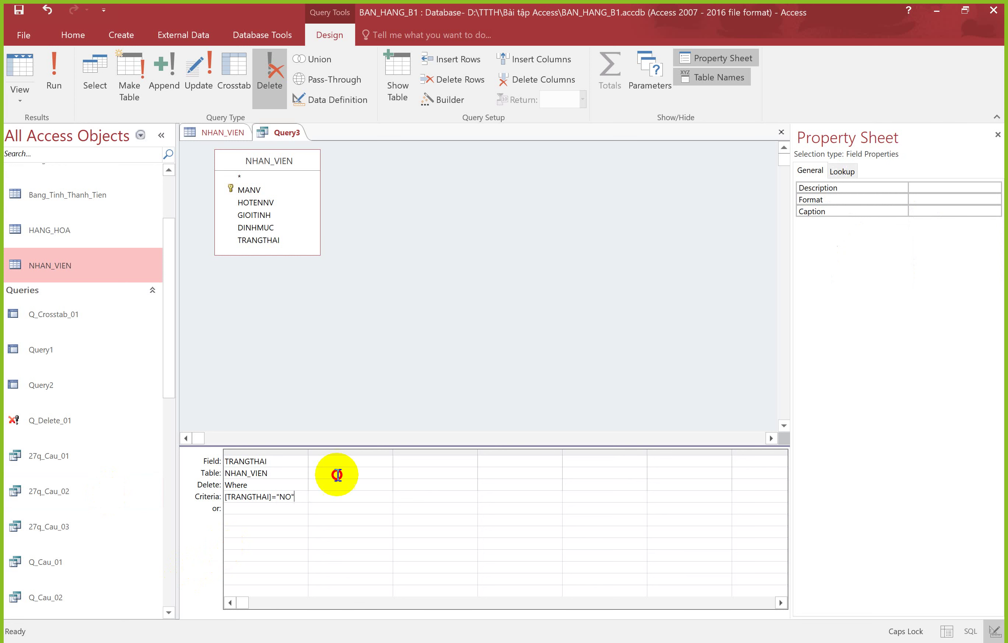
pyautogui.click(290, 511)
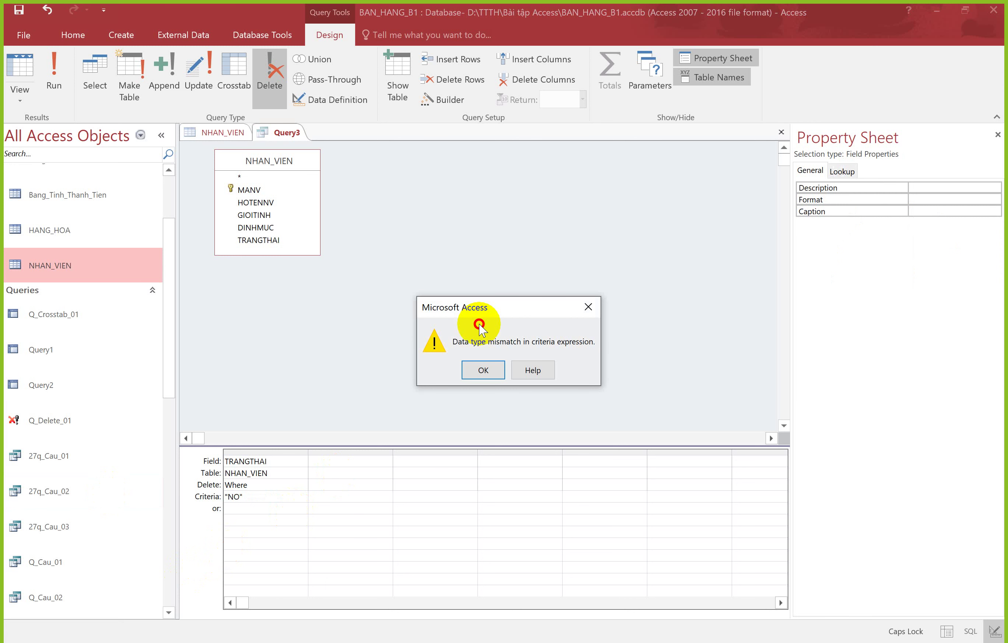
pyautogui.click(482, 370)
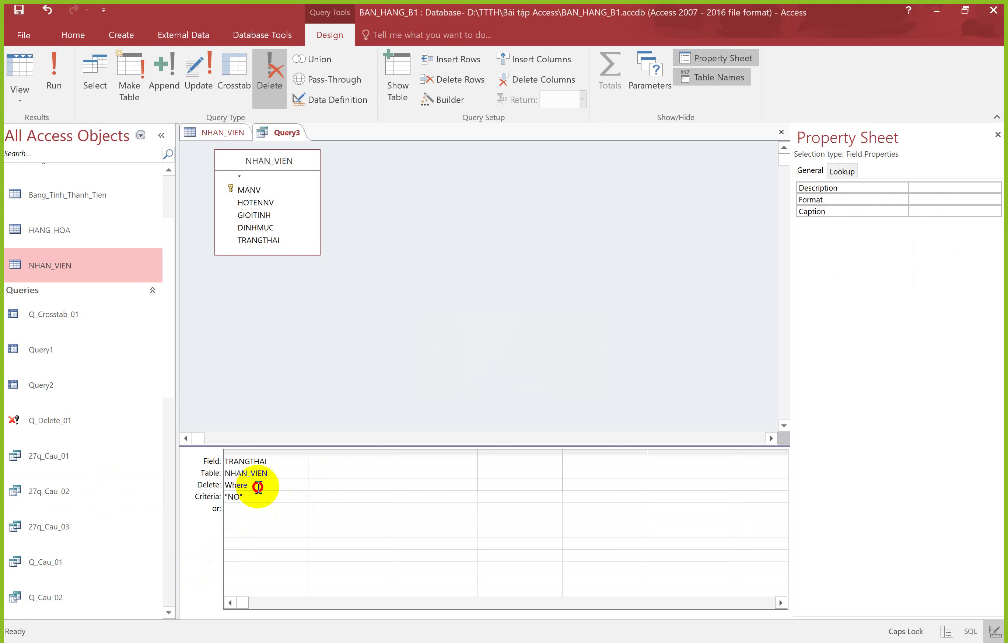
# Remove the quotation marks from the NO criterion and check the TRANGTHAI values in the NHAN_VIEN table
pyautogui.click(266, 494)
pyautogui.press('BackSpace')
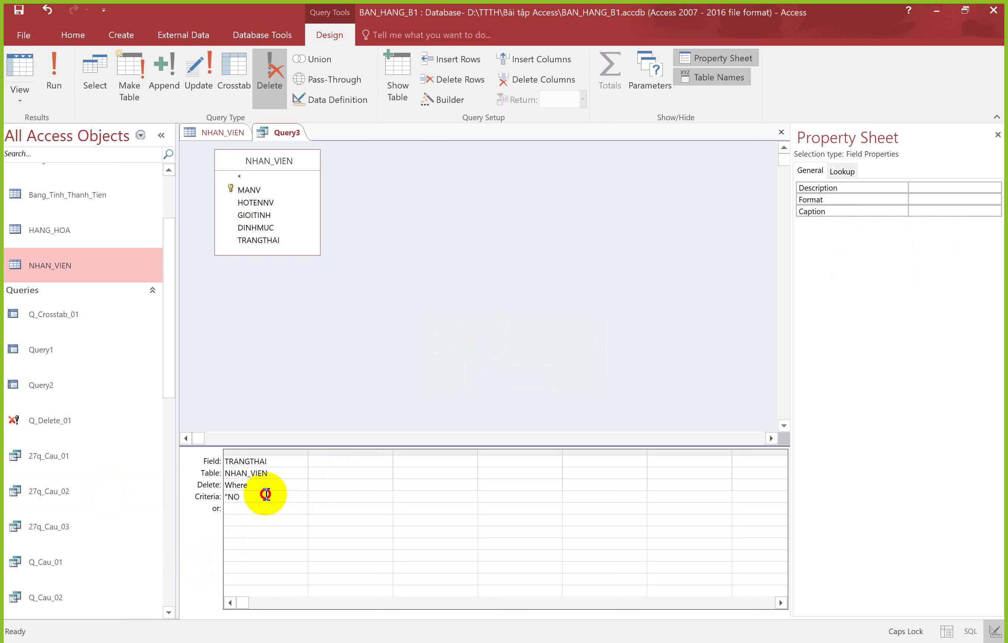
pyautogui.press('Home')
pyautogui.press('Delete')
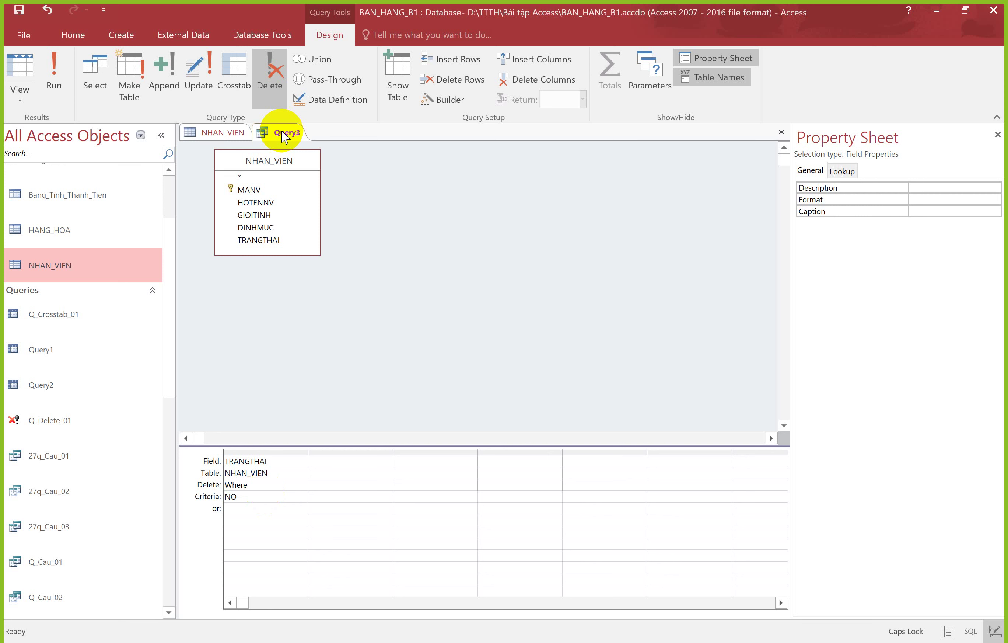
pyautogui.rightClick(285, 136)
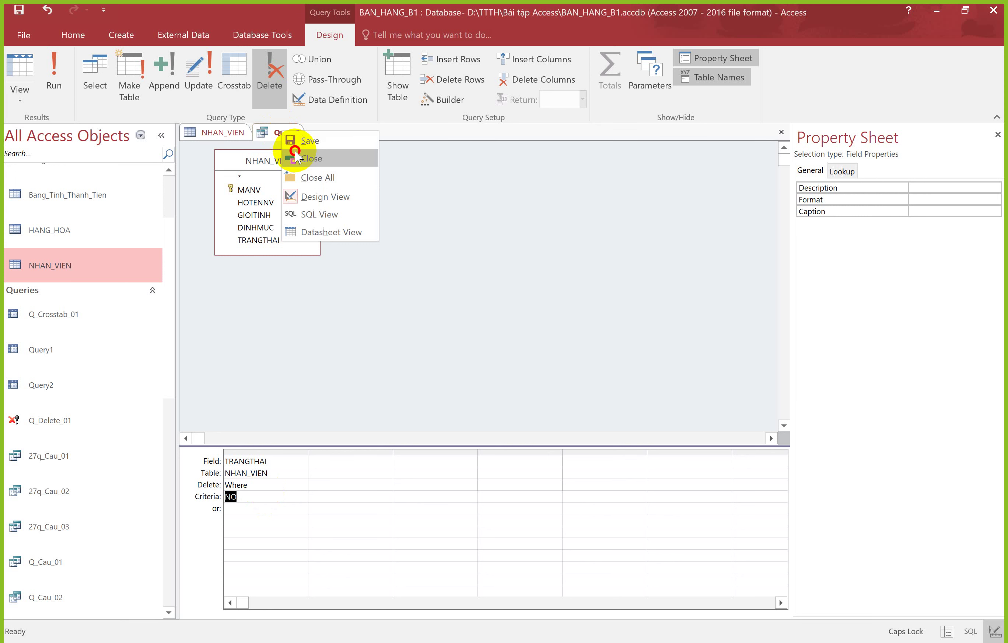
pyautogui.click(237, 133)
pyautogui.click(542, 247)
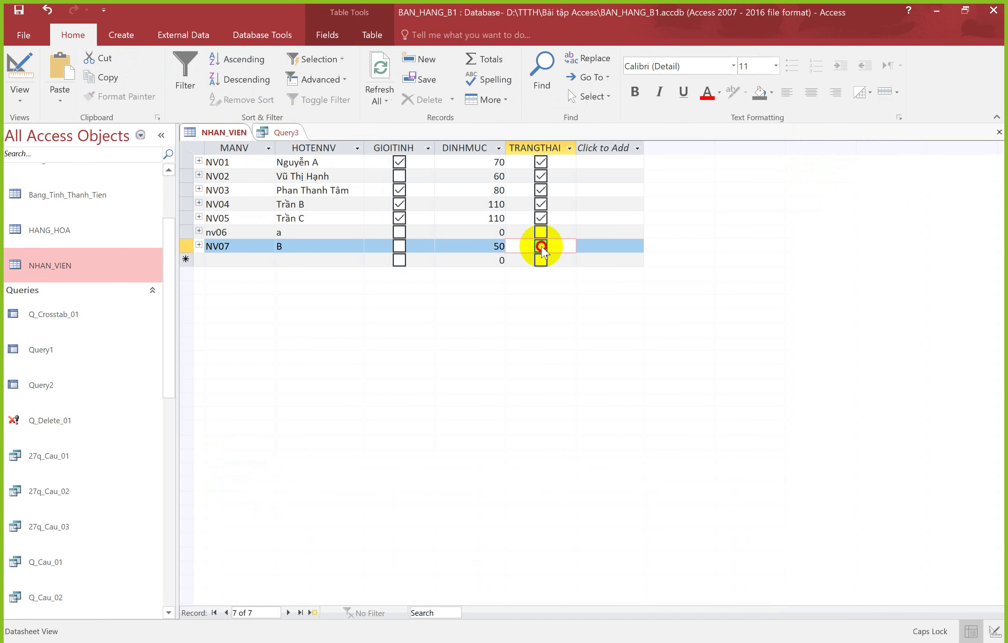
# Set the TRANGTHAI criterion of the delete query to False and preview the matching records
pyautogui.click(286, 132)
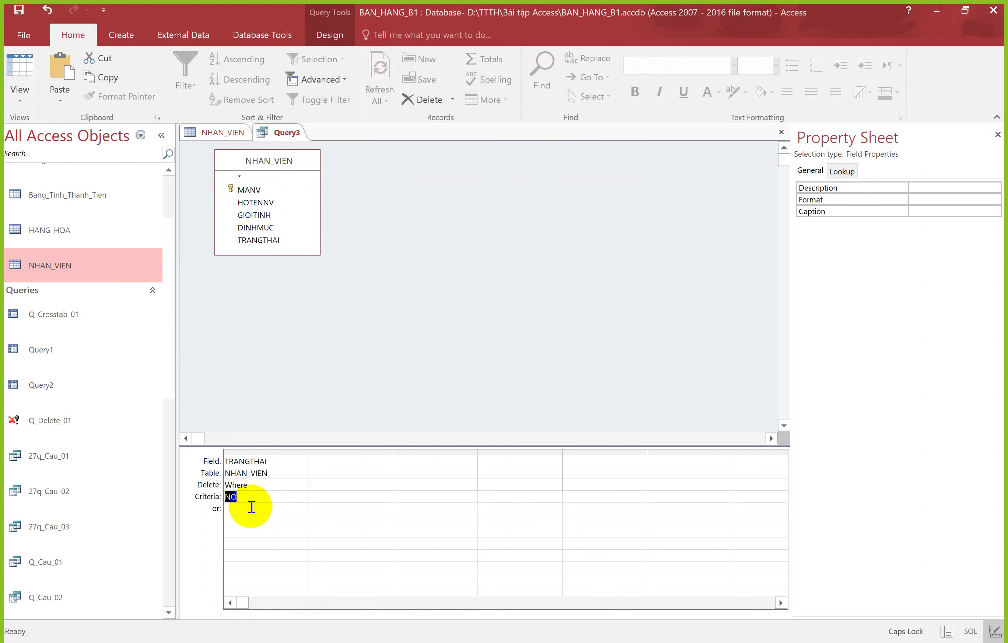
pyautogui.press('Delete')
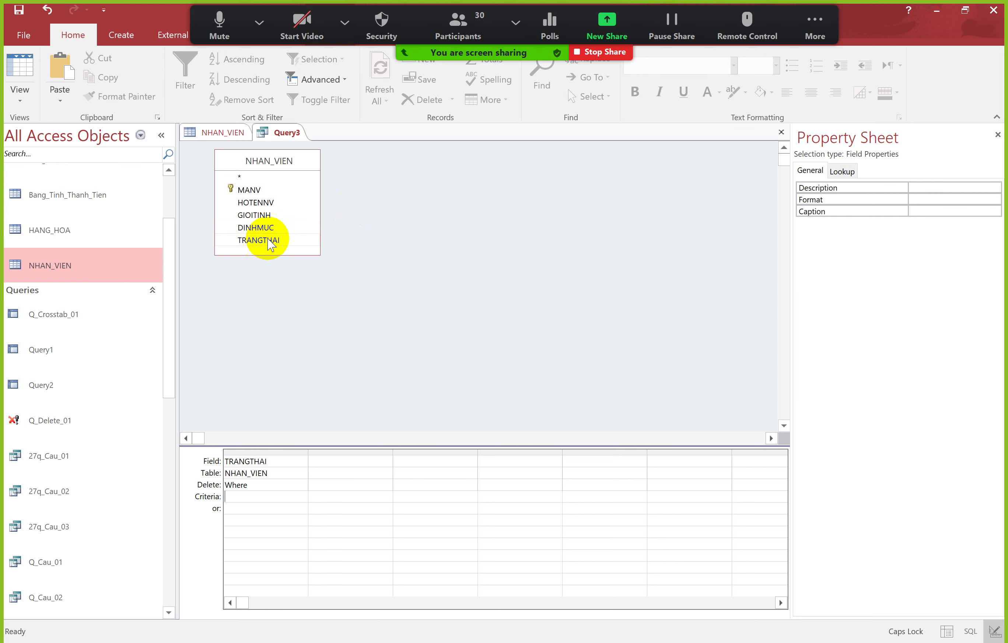
pyautogui.write('False')
pyautogui.click(253, 506)
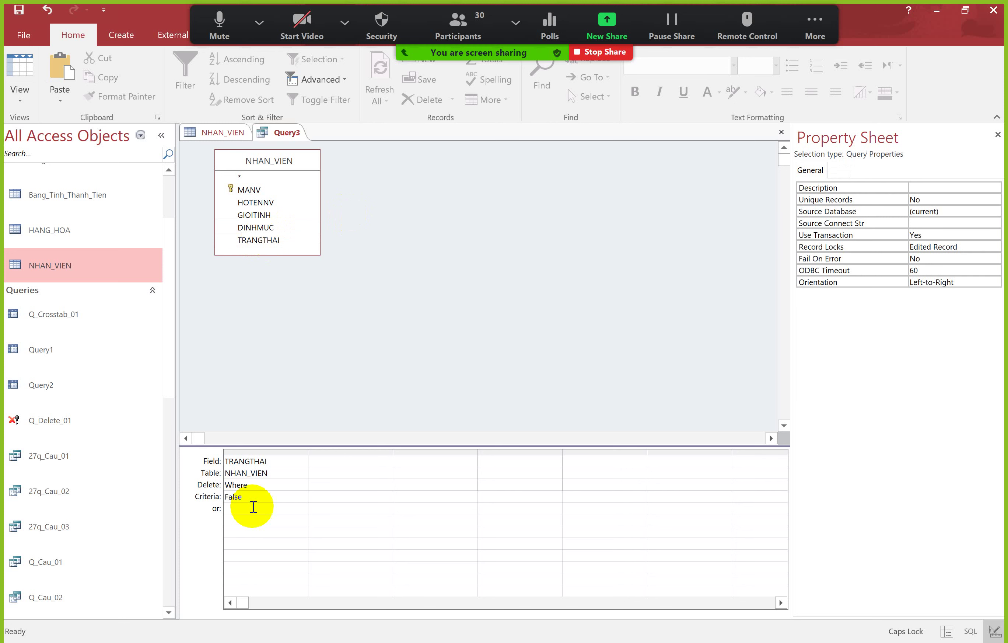
pyautogui.click(41, 73)
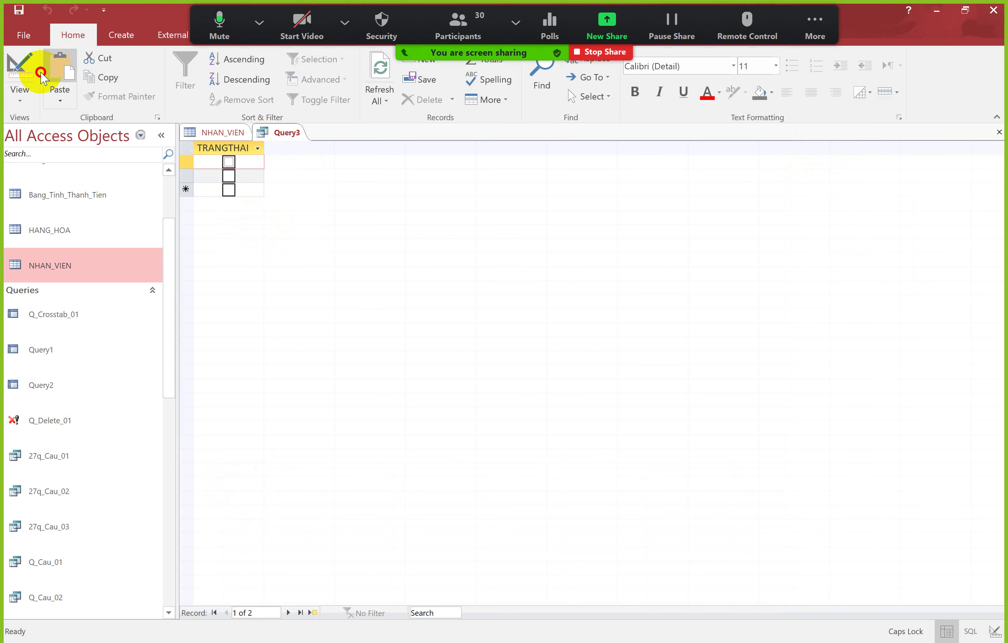
pyautogui.click(41, 73)
# Run the delete query, confirm the deletion, and refresh the NHAN_VIEN table
pyautogui.click(815, 25)
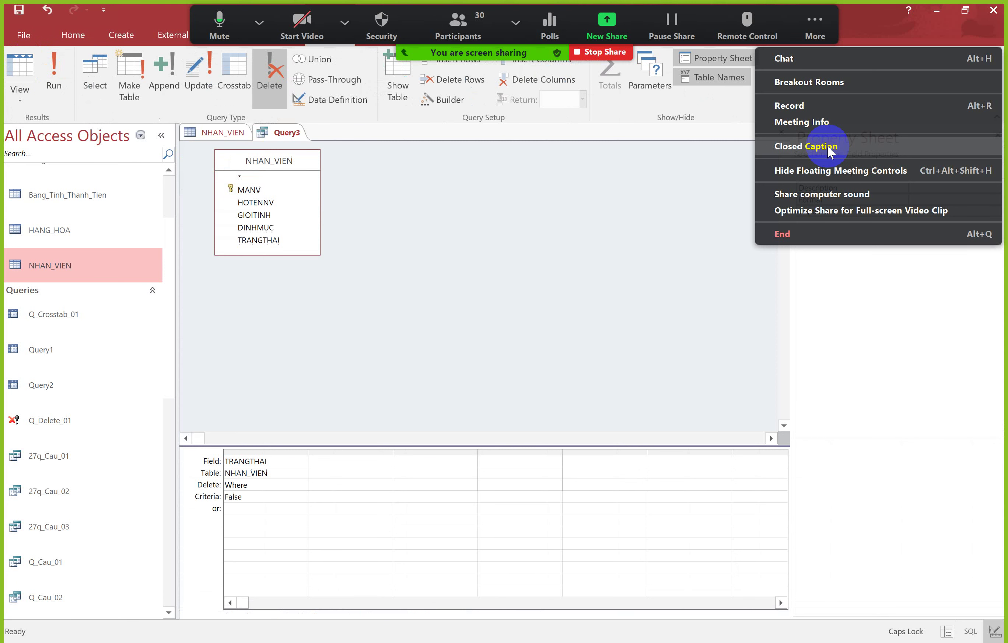
pyautogui.click(698, 28)
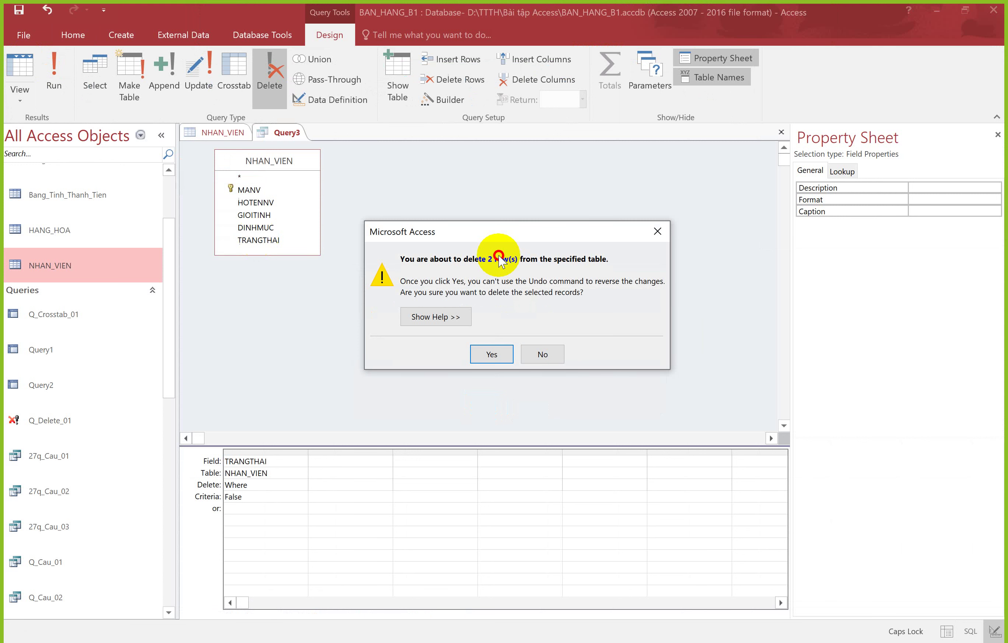
pyautogui.click(492, 353)
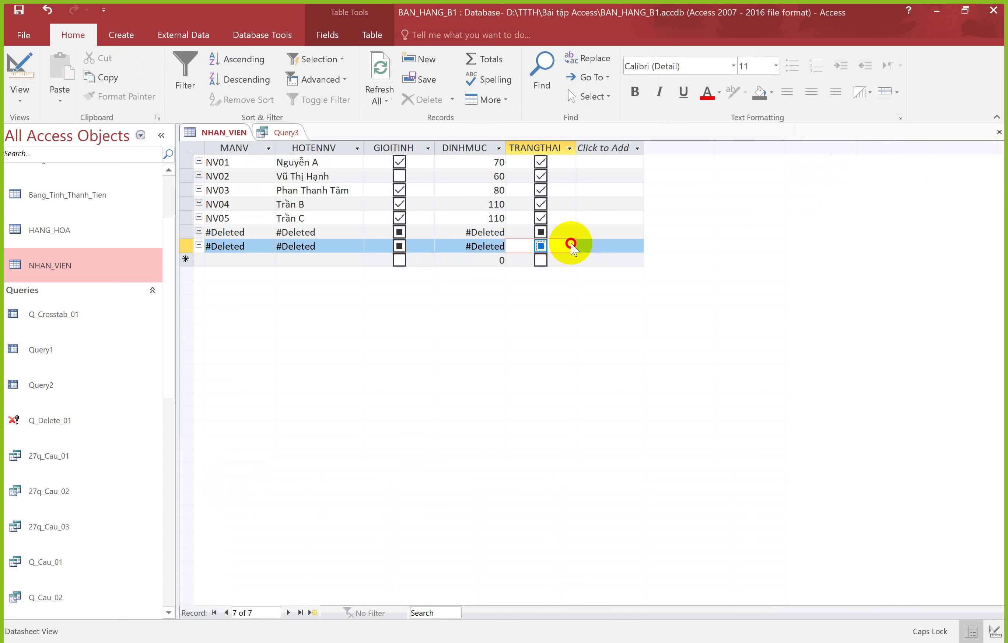
pyautogui.click(379, 85)
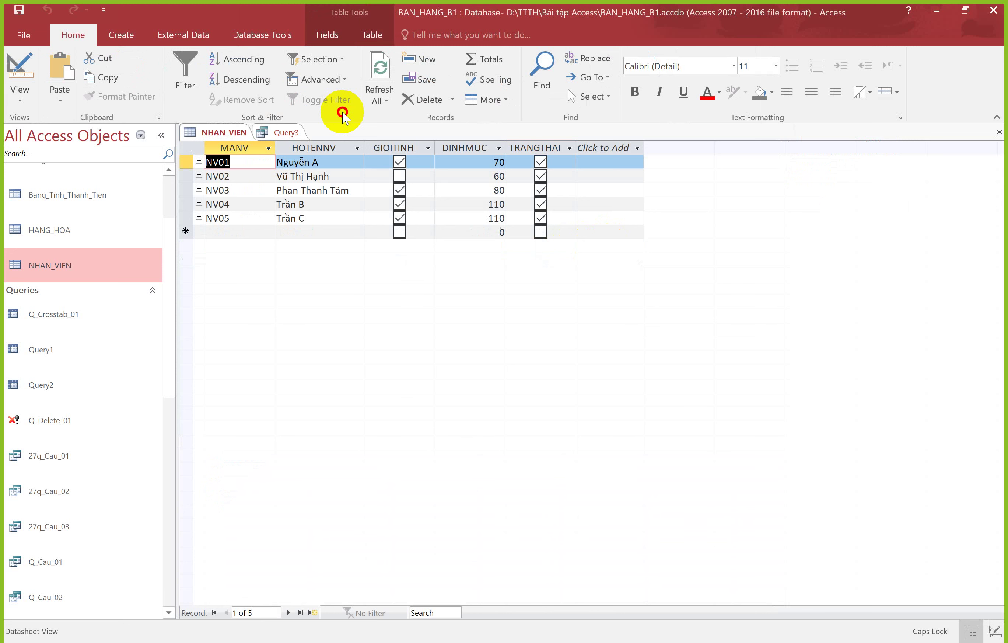
# Try replacing the delete query's TRANGTHAI criterion with nO, and undo the edit
pyautogui.click(287, 131)
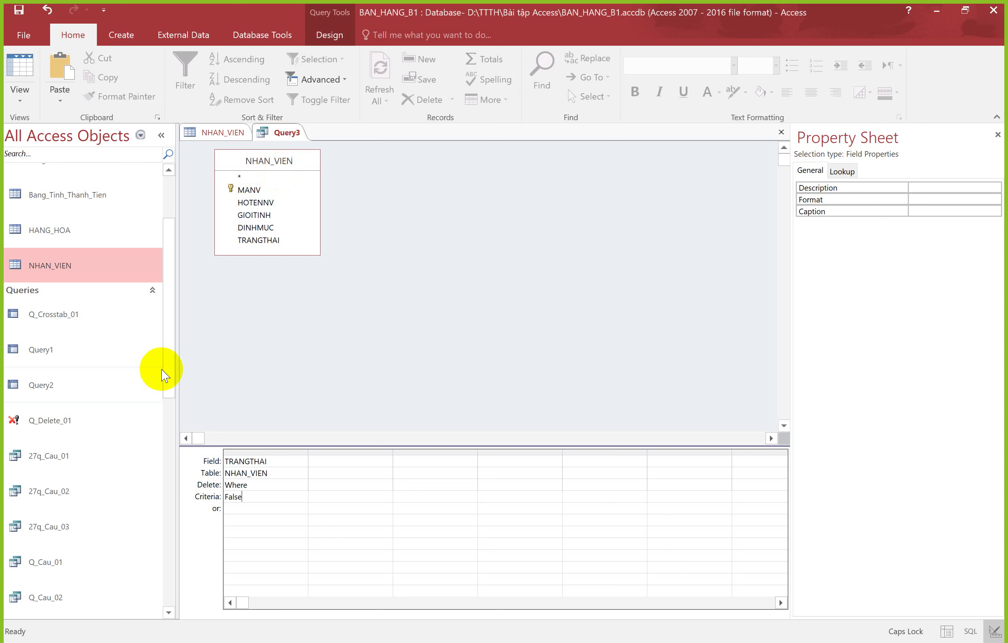
pyautogui.click(254, 499)
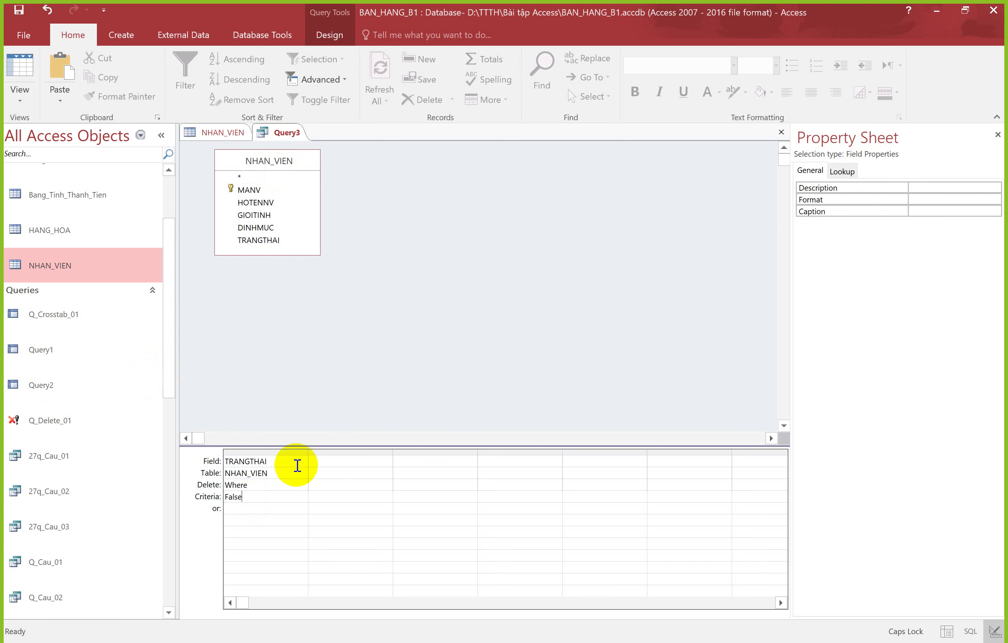
pyautogui.click(405, 171)
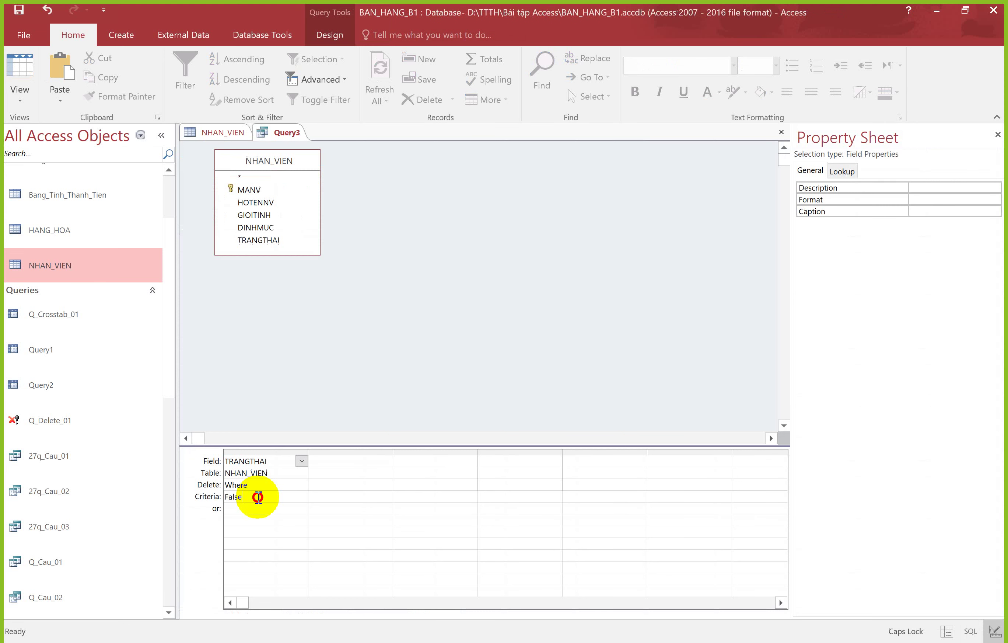
pyautogui.press('BackSpace')
pyautogui.press('BackSpace')
pyautogui.press('BackSpace')
pyautogui.press('BackSpace')
pyautogui.press('BackSpace')
pyautogui.write('nO')
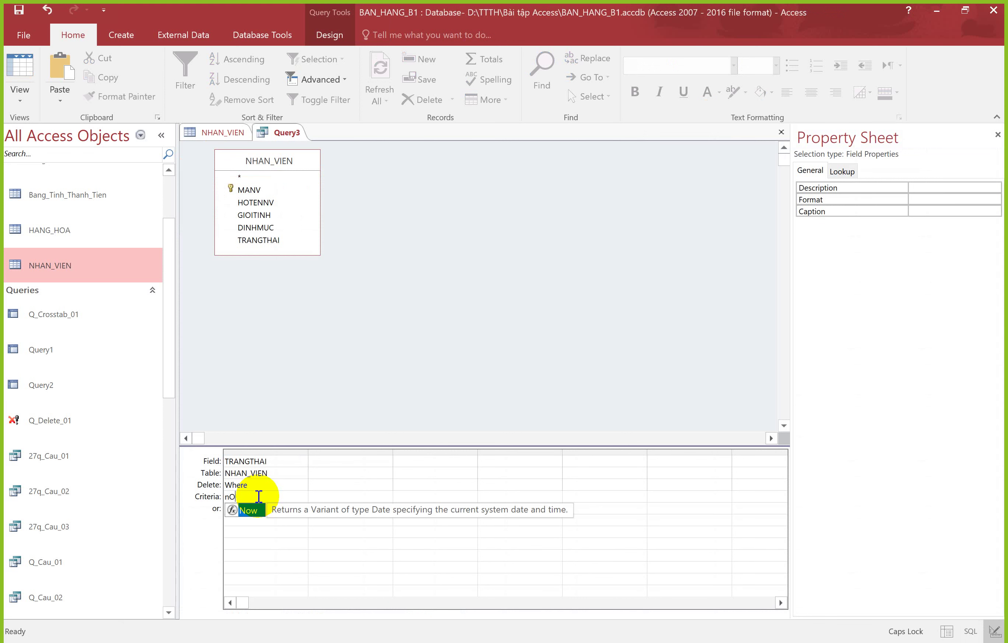
pyautogui.press('BackSpace')
pyautogui.hotkey('ctrl', 'z')
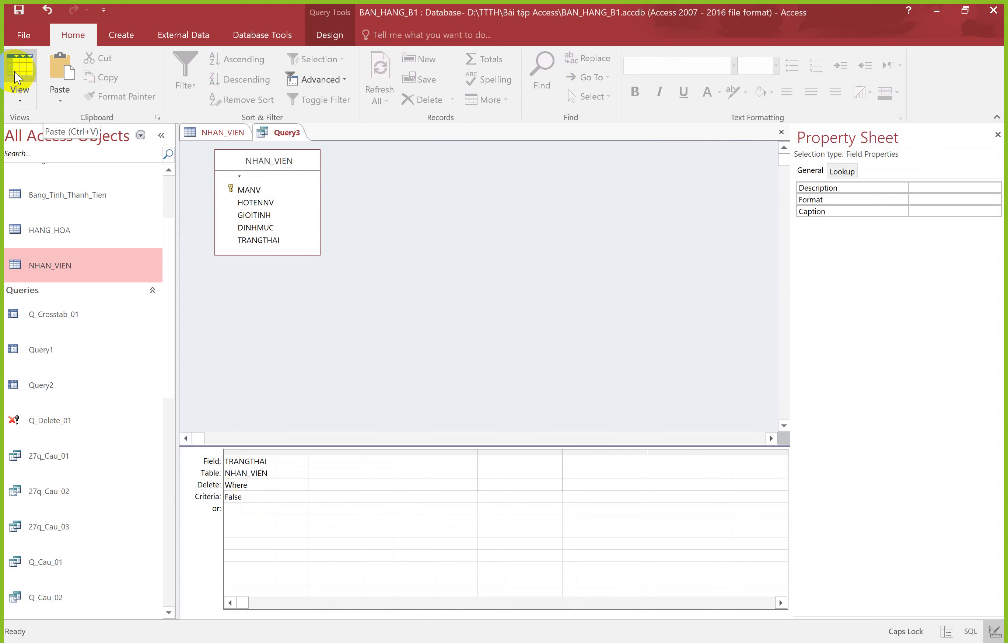
# Switch to the exercise PDF in Chrome and review delete tasks 12 and 13 and the report section
pyautogui.scroll(-4, 193, 113)
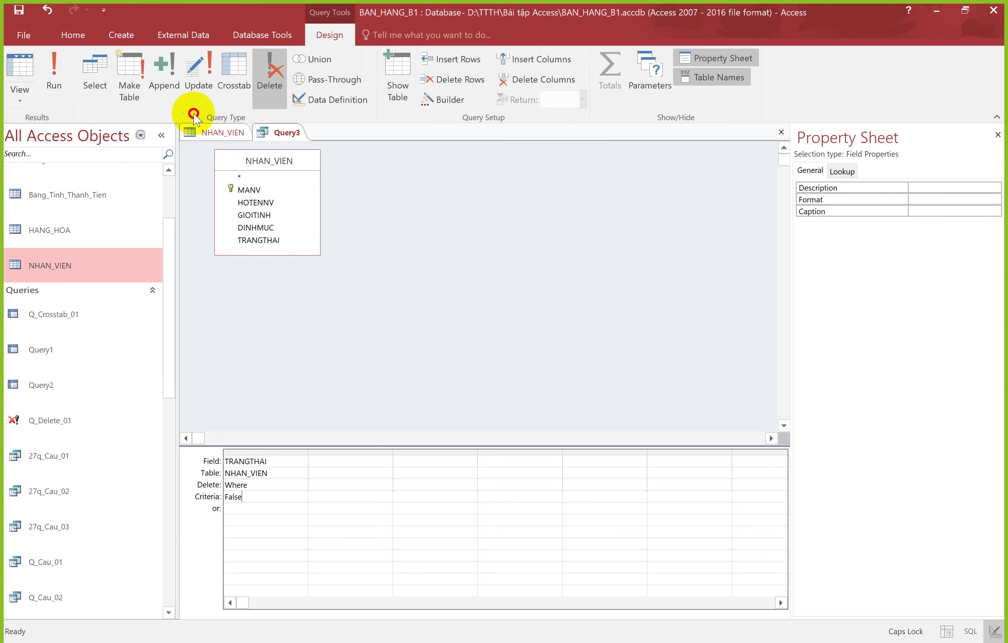
pyautogui.hotkey('alt', 'Tab')
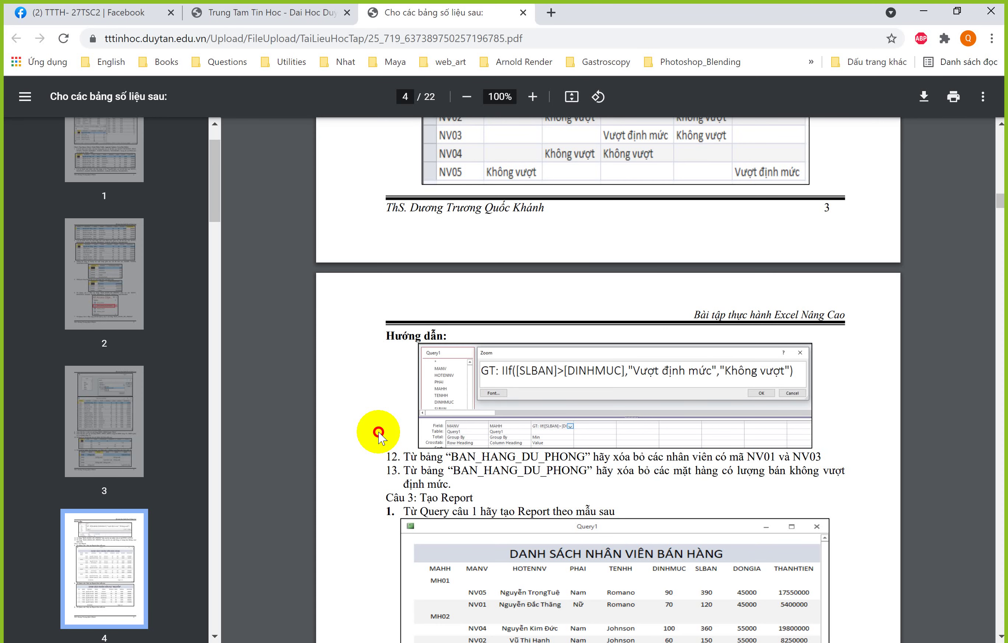
pyautogui.scroll(-5, 379, 432)
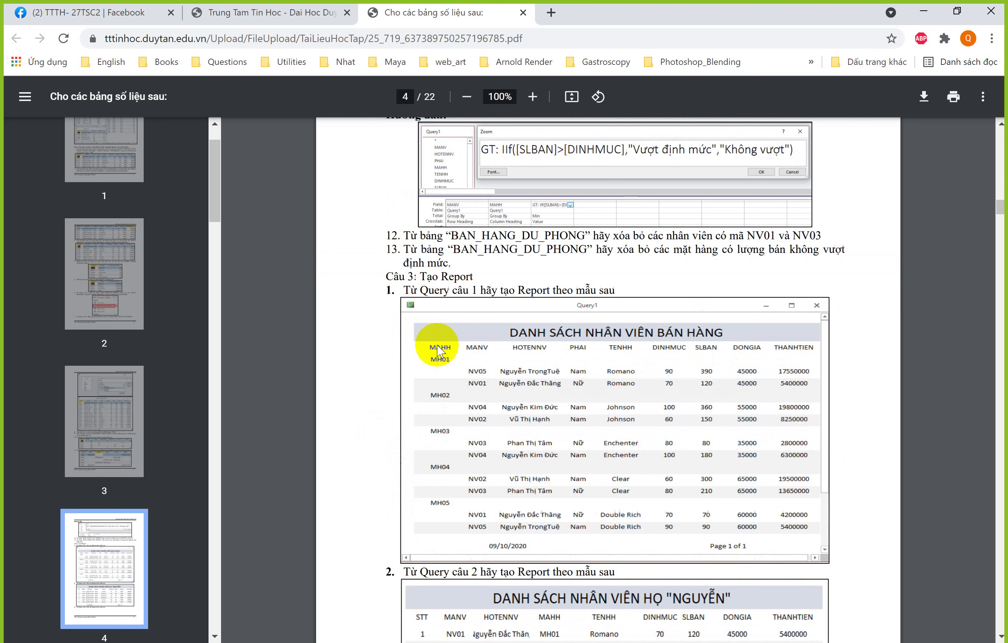
pyautogui.scroll(2, 775, 313)
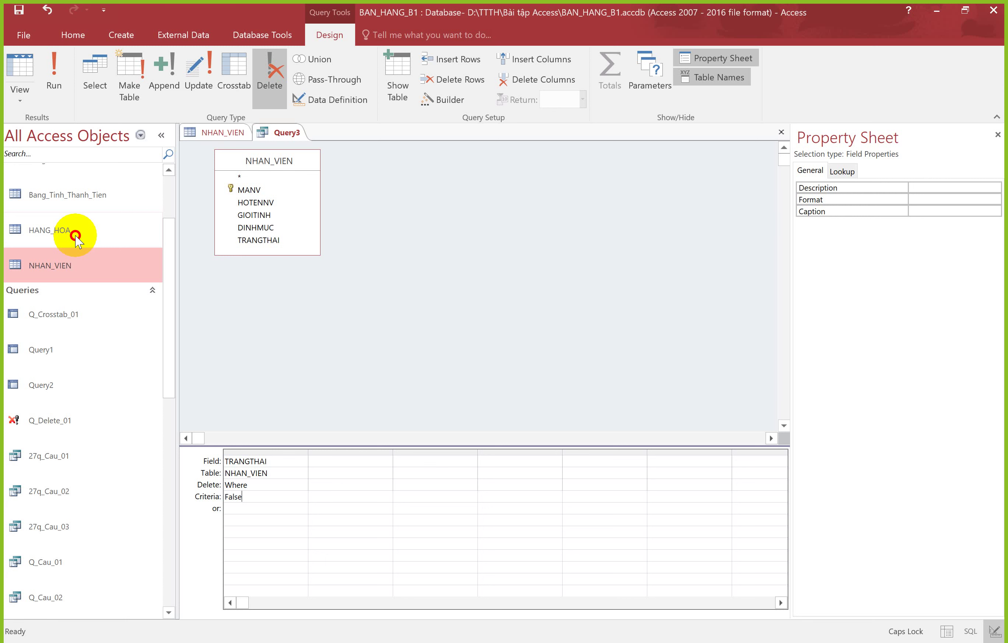
# Duplicate the NHAN_VIEN table with structure and data as NHAN_VIEN_Du_Phong, and close all open objects
pyautogui.click(76, 240)
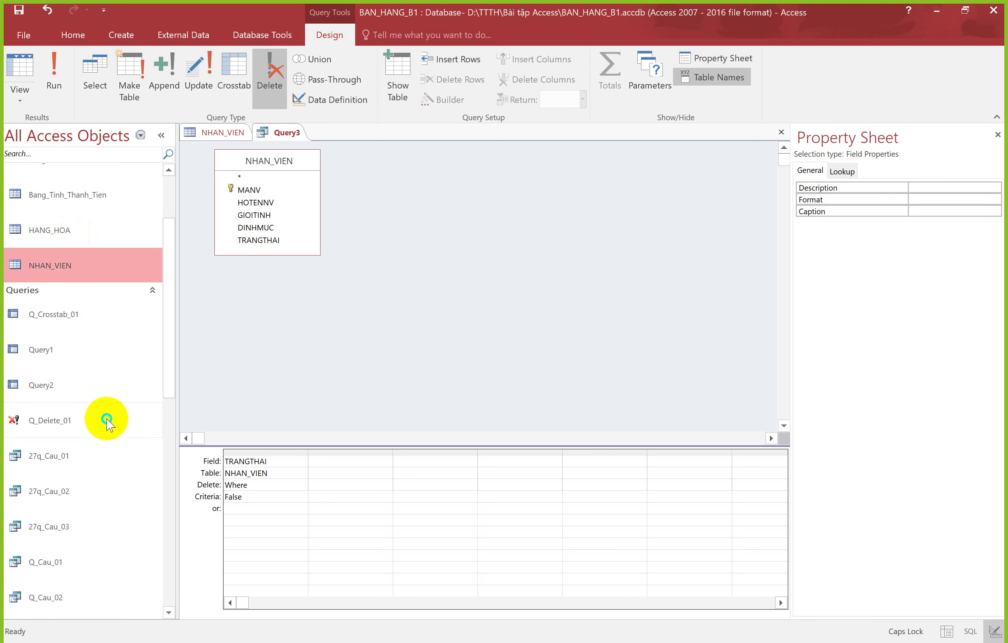
pyautogui.hotkey('ctrl', 'v')
pyautogui.click(463, 213)
pyautogui.write('_du')
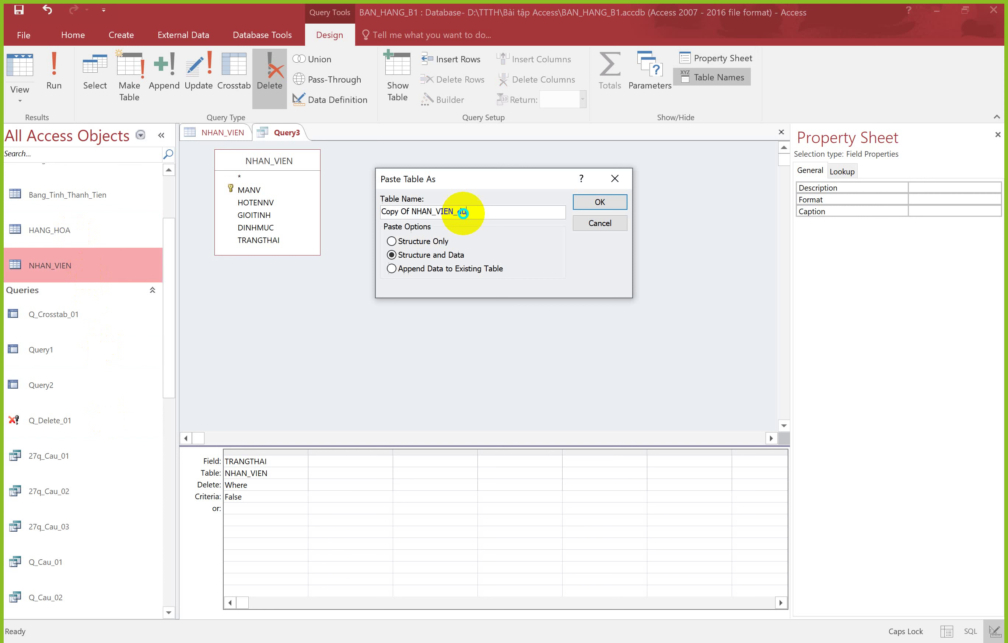
pyautogui.write('_Phong')
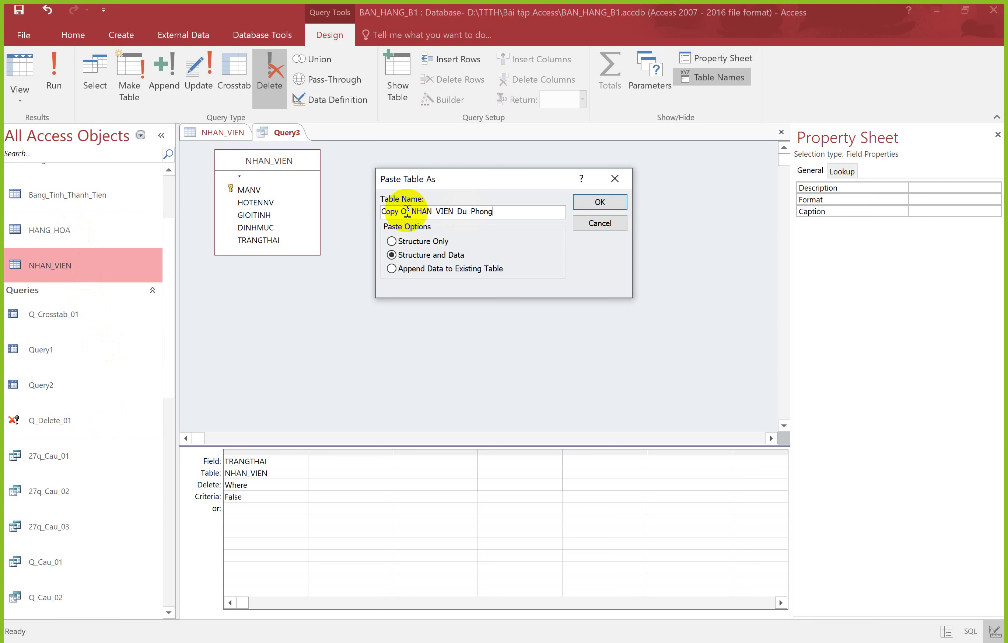
pyautogui.rightClick(278, 132)
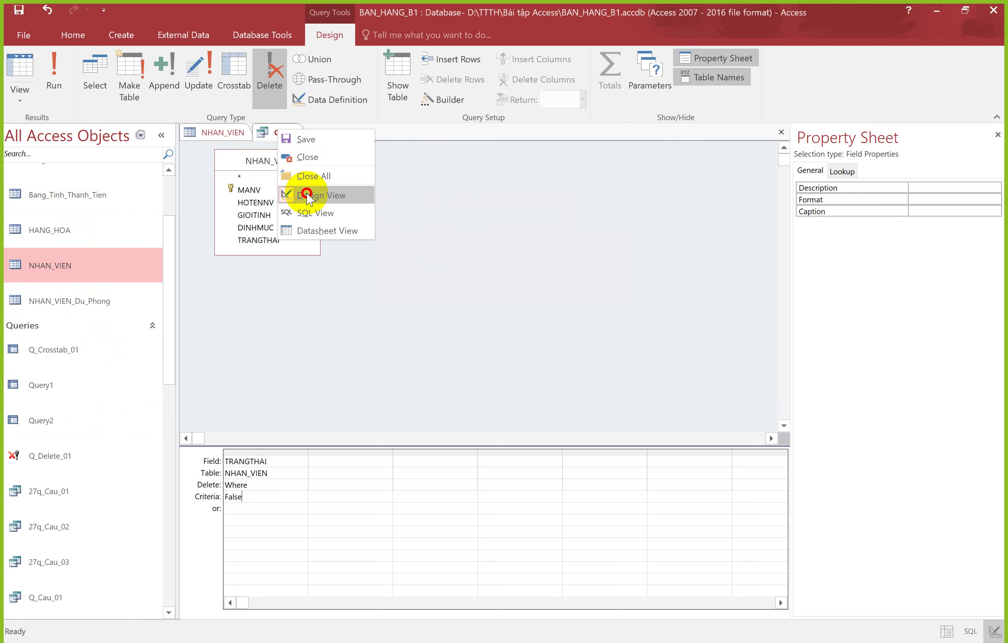
pyautogui.click(314, 176)
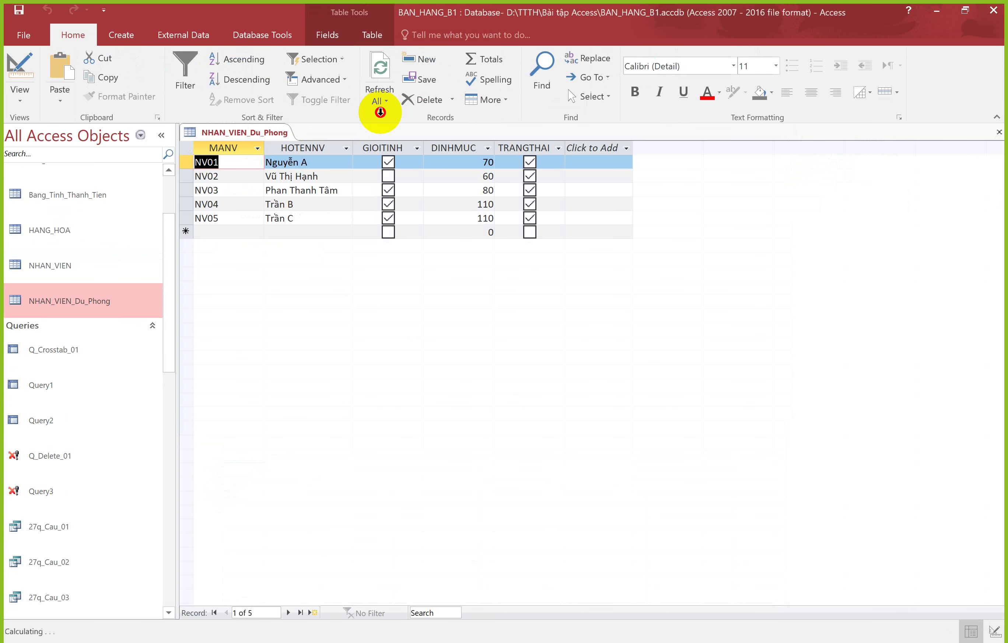
# Create a delete query on the NHAN_VIEN_Du_Phong table with the MANV field, checking exercise 12 in the PDF
pyautogui.click(121, 35)
pyautogui.click(232, 83)
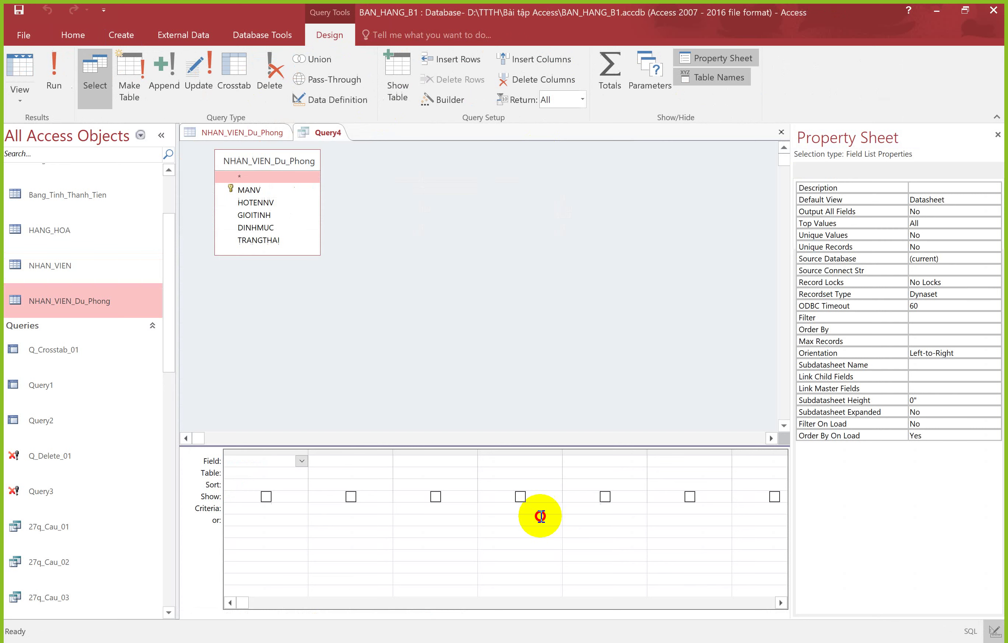
pyautogui.hotkey('alt', 'Tab')
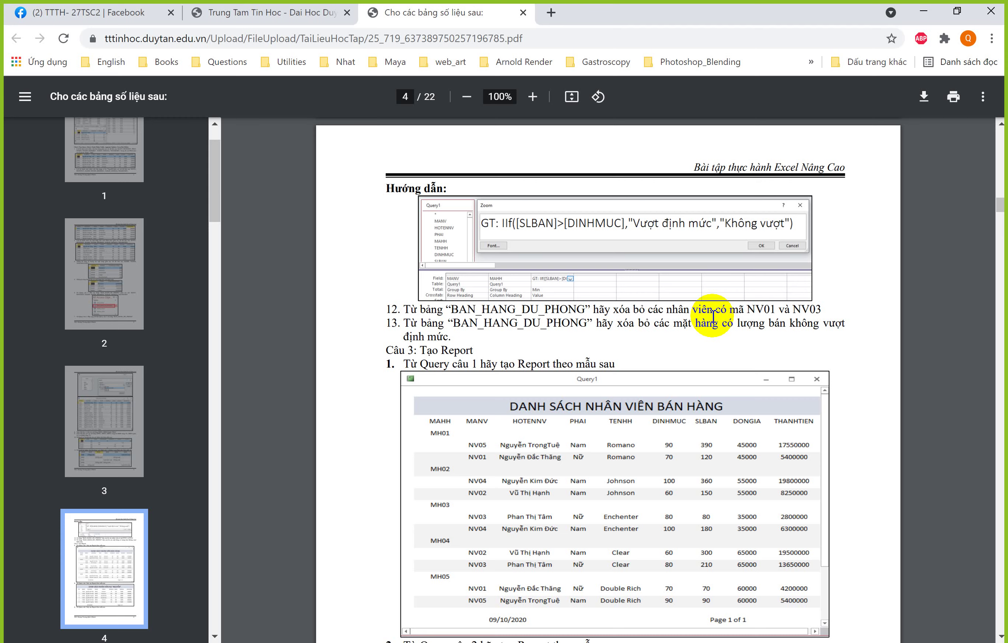
pyautogui.hotkey('alt', 'Tab')
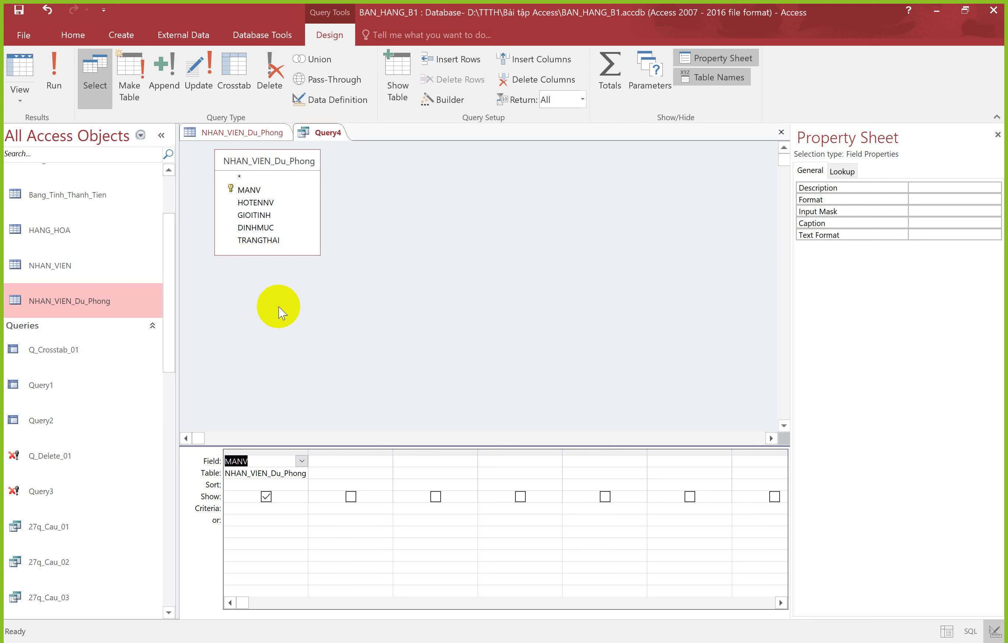
pyautogui.click(270, 78)
# Set the delete query's MANV criteria to nv01 or nv03
pyautogui.click(240, 496)
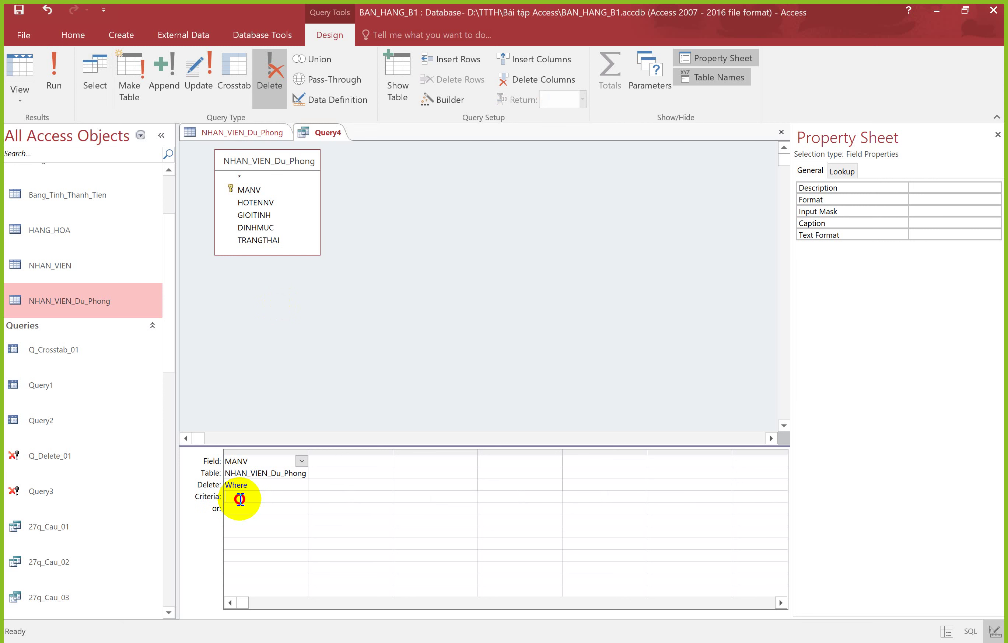
pyautogui.write('nv')
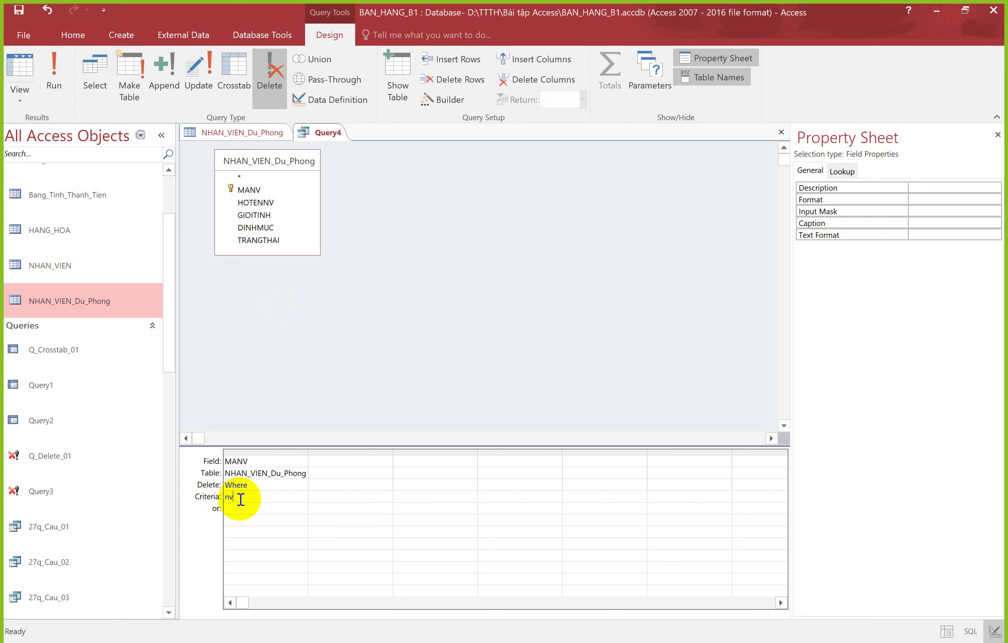
pyautogui.write('01')
pyautogui.click(252, 511)
pyautogui.write('nv0')
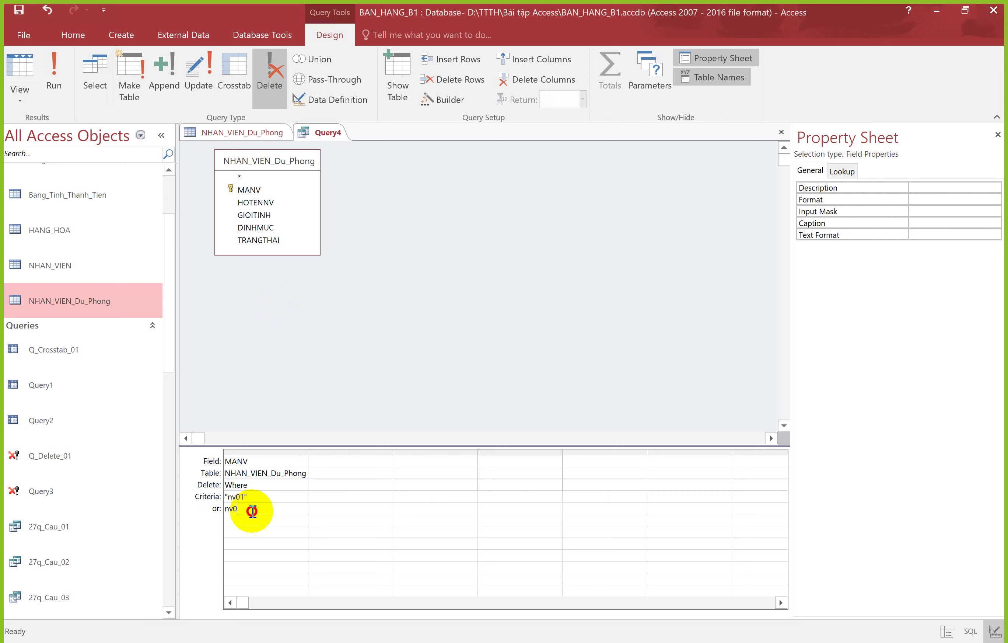
pyautogui.write('3')
# Run the delete query, confirm the deletion, and refresh the NHAN_VIEN_Du_Phong table
pyautogui.hotkey('alt', 'j')
pyautogui.press('q')
pyautogui.press('r')
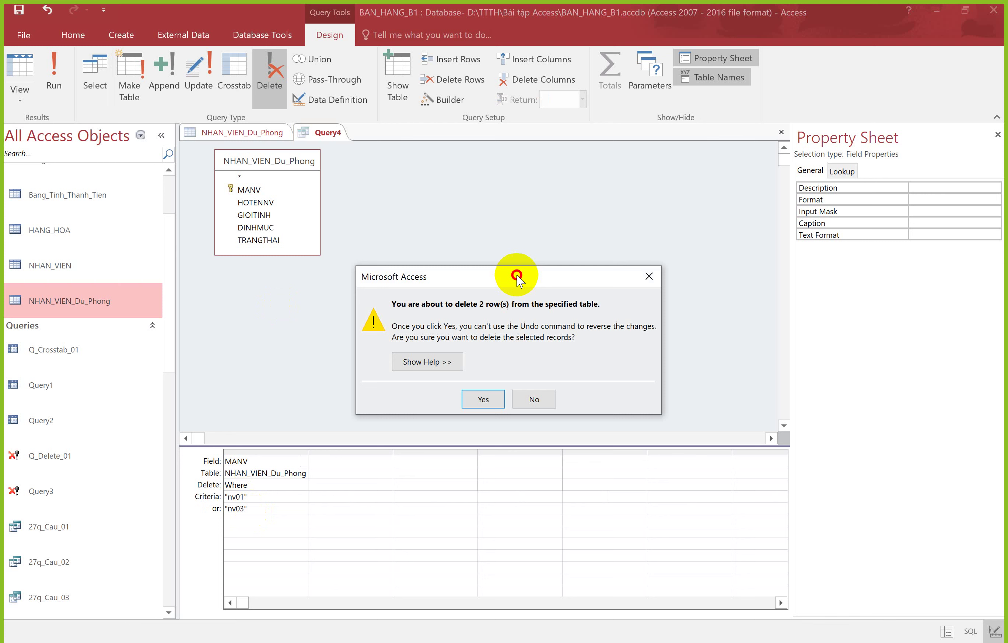
pyautogui.press('Return')
pyautogui.click(244, 132)
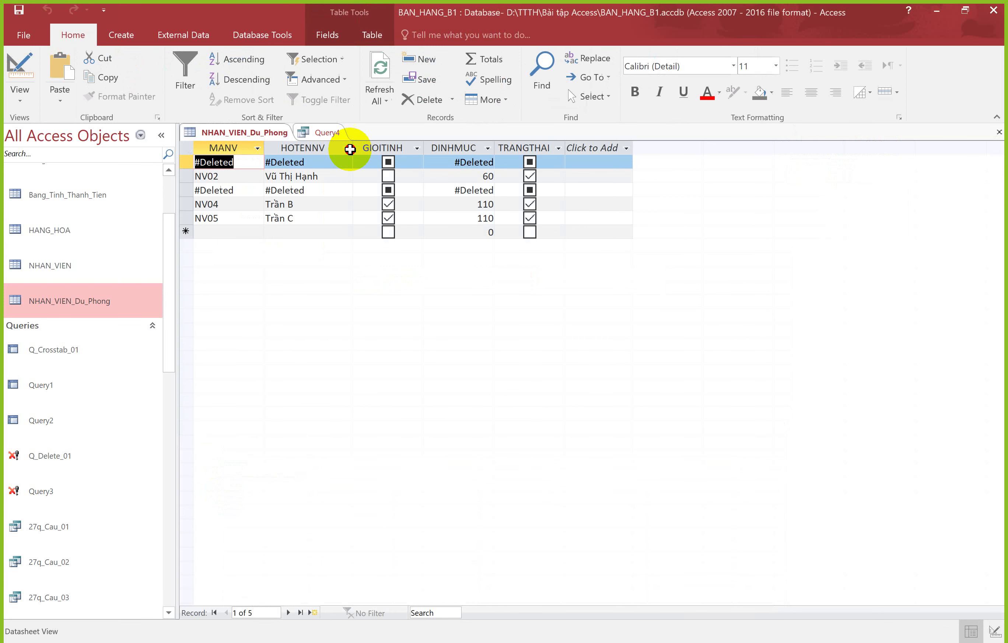
pyautogui.click(380, 76)
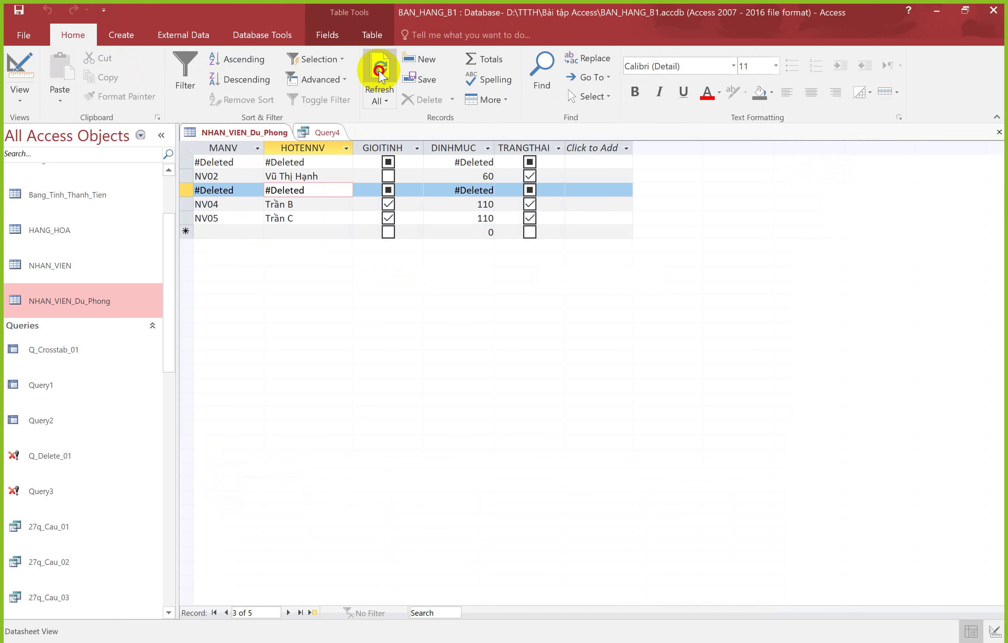
pyautogui.click(380, 76)
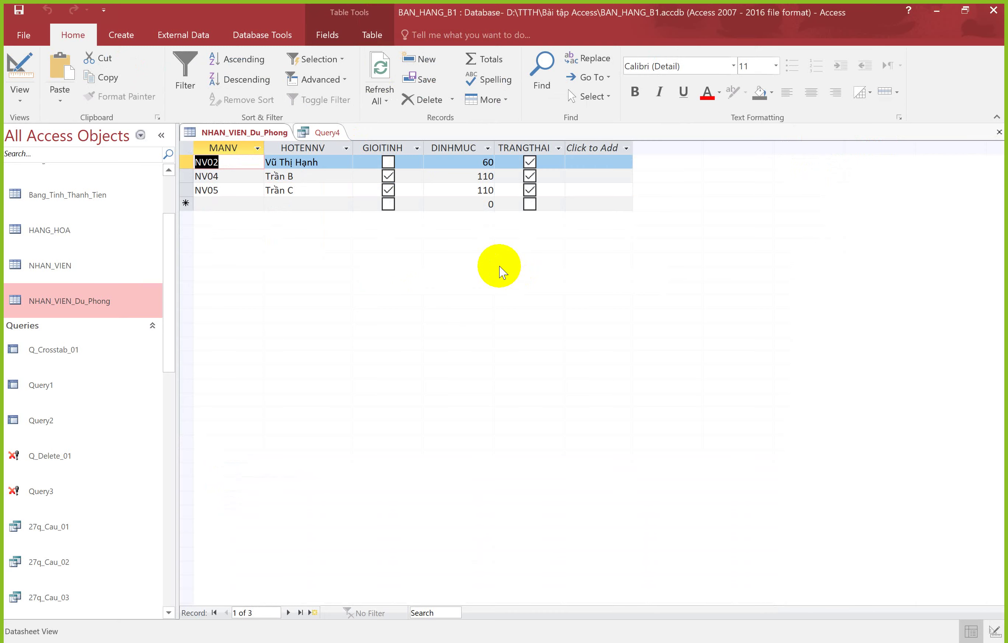
# Switch to the exercise PDF in Chrome and review the earlier query tasks and append example on page 3
pyautogui.hotkey('alt', 'Tab')
pyautogui.click(350, 345)
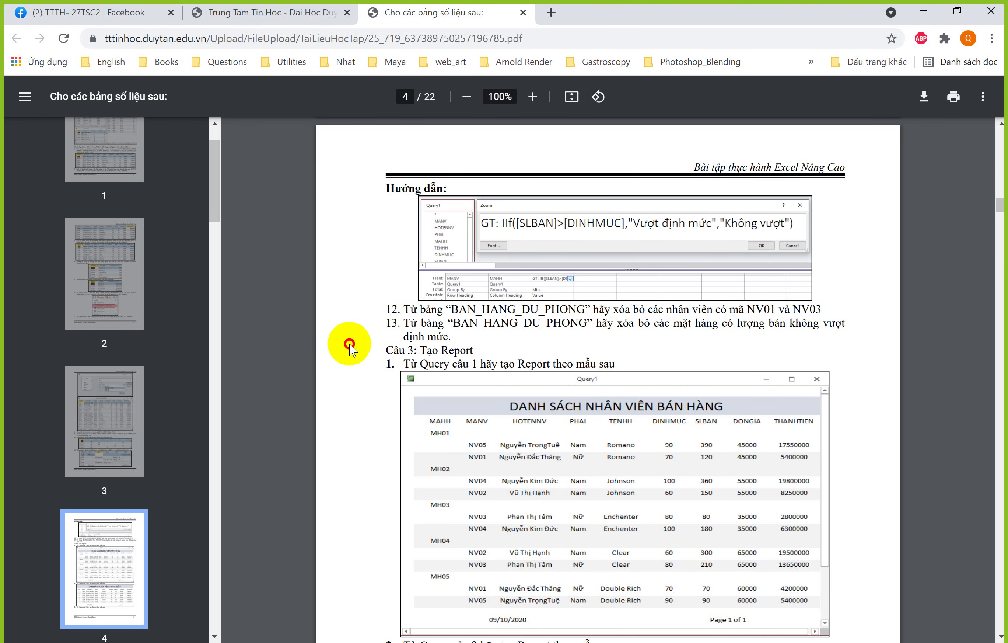
pyautogui.scroll(5, 350, 347)
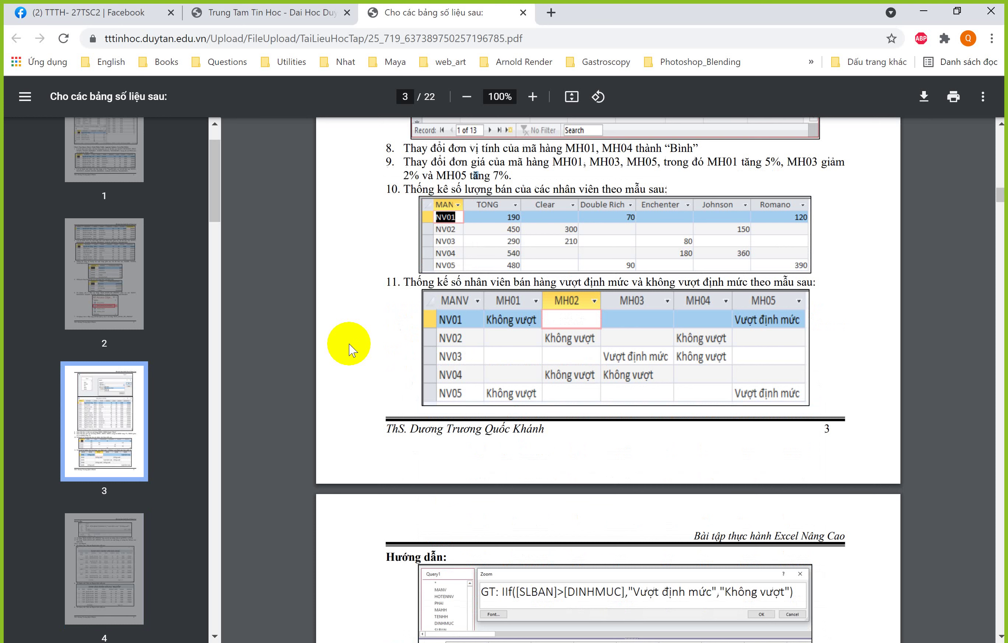
pyautogui.scroll(5, 350, 347)
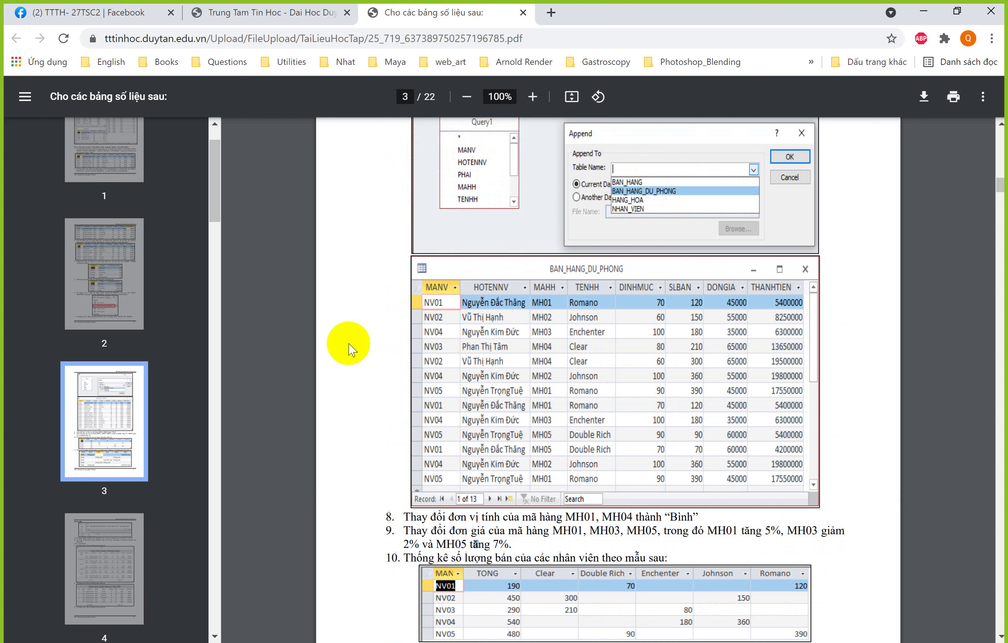
# Switch back to Access and open the 27q_Cau_01 query to examine its records and THANHTIEN column
pyautogui.moveTo(351, 642)
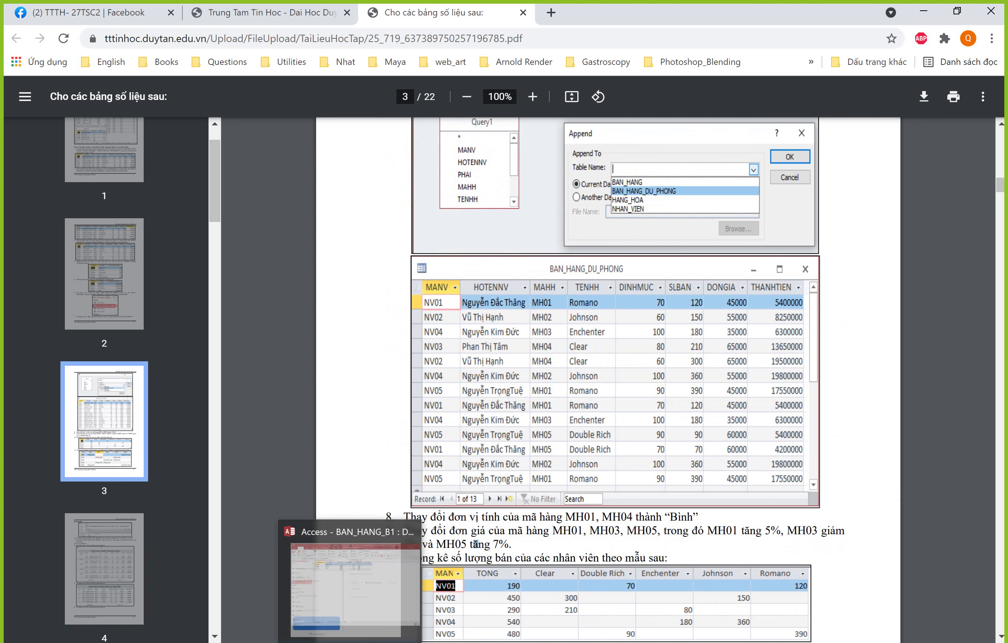
pyautogui.click(345, 589)
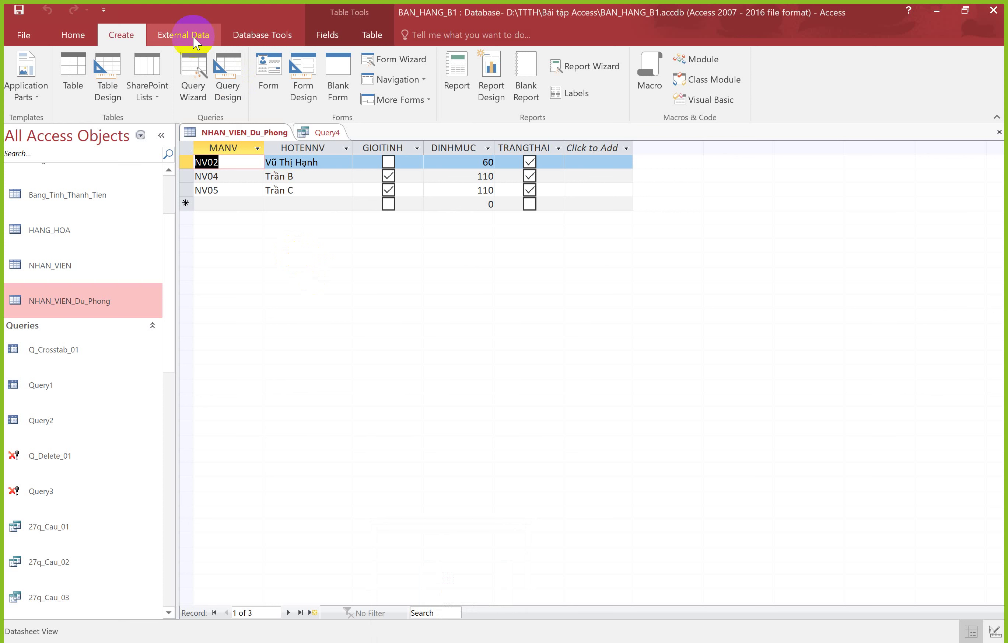
pyautogui.click(76, 528)
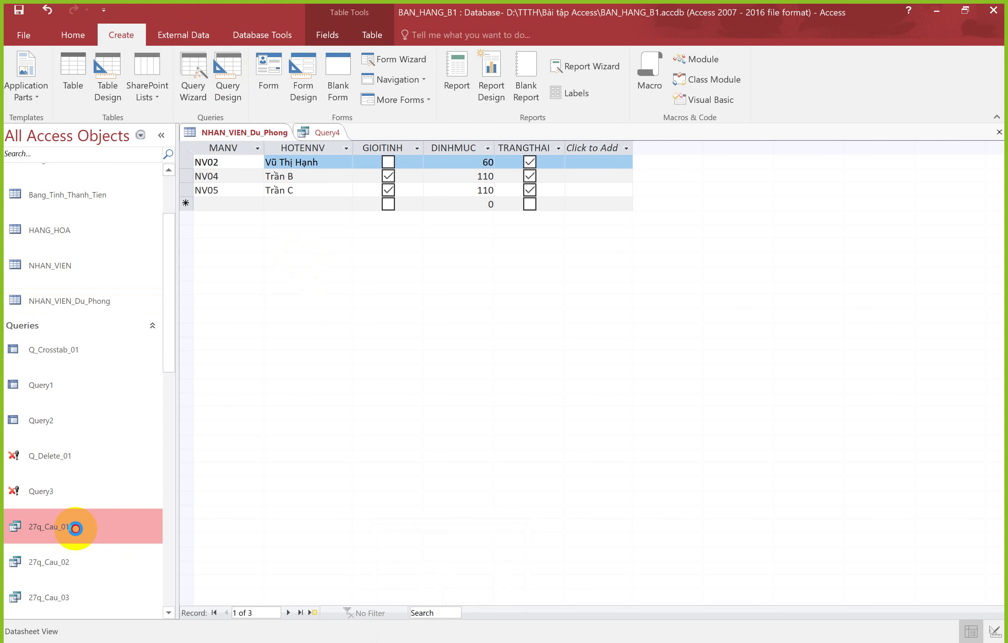
pyautogui.doubleClick(75, 528)
pyautogui.click(468, 166)
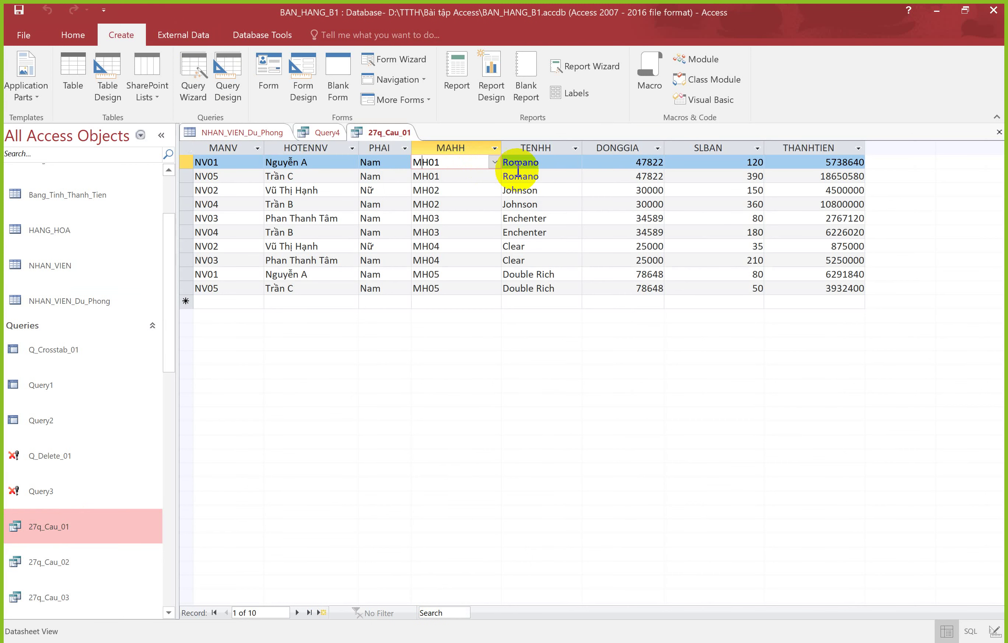
pyautogui.click(808, 191)
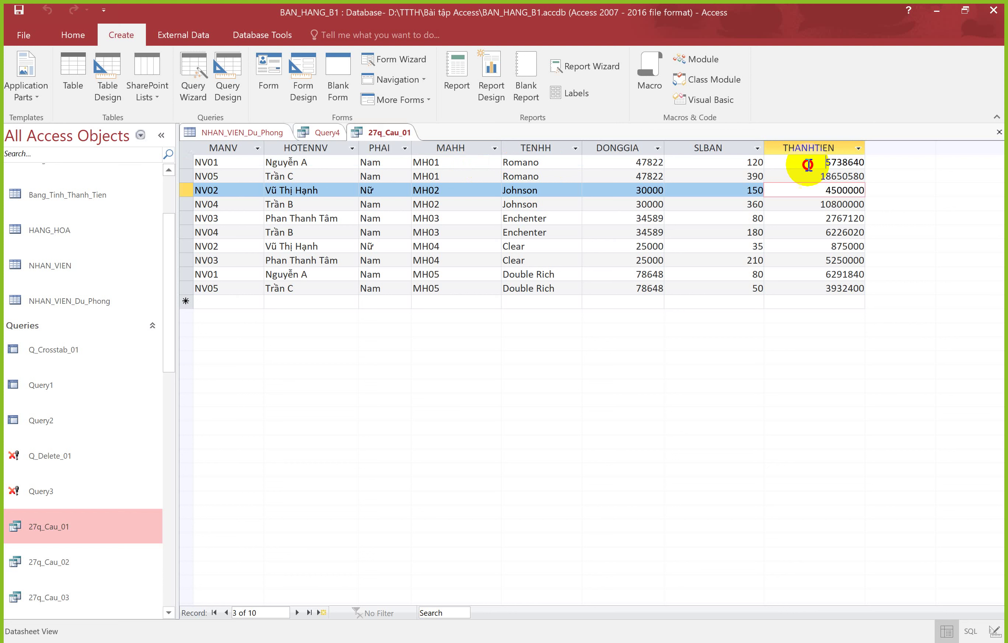
pyautogui.click(808, 168)
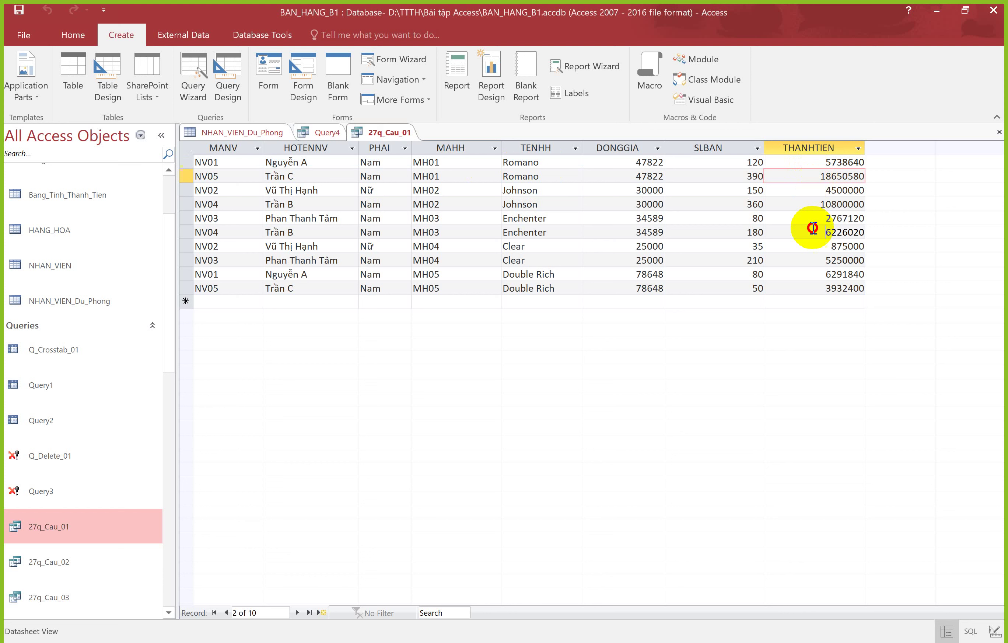
pyautogui.click(812, 230)
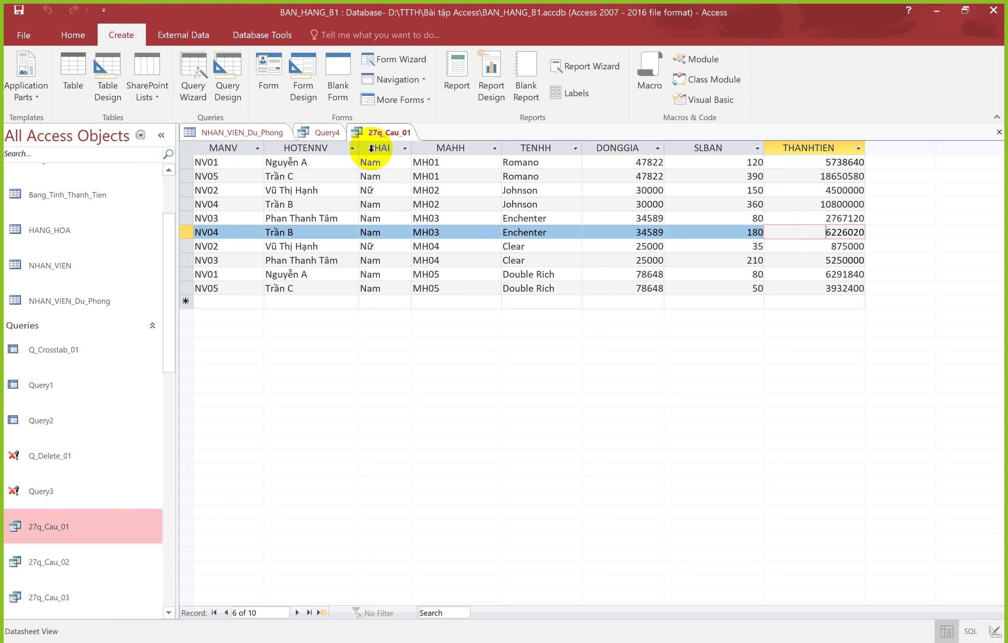
pyautogui.click(88, 207)
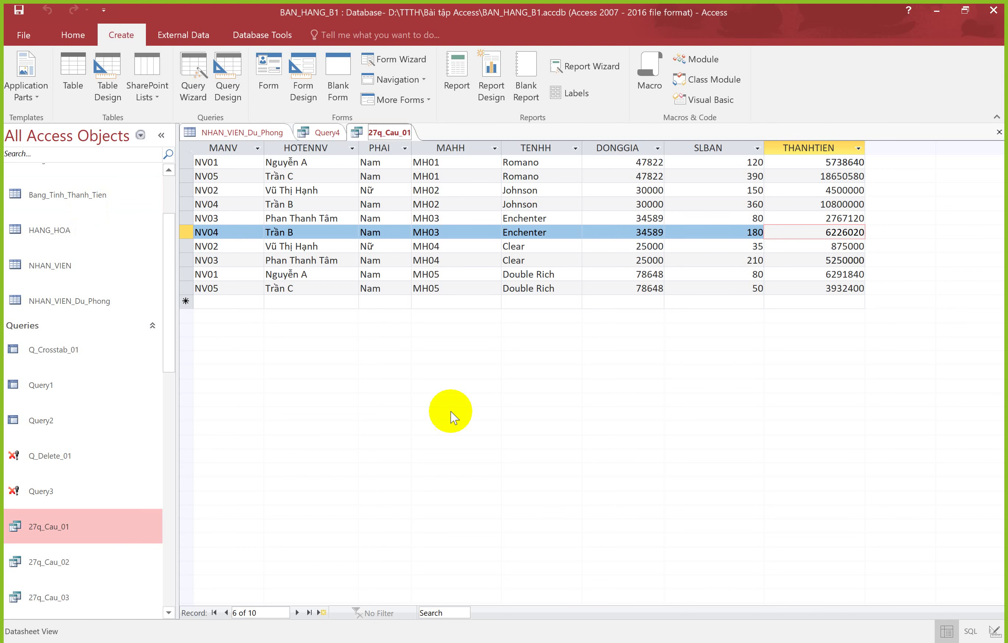
# Create a new query in design view with the 27q_Cau_01 query as its source
pyautogui.click(236, 96)
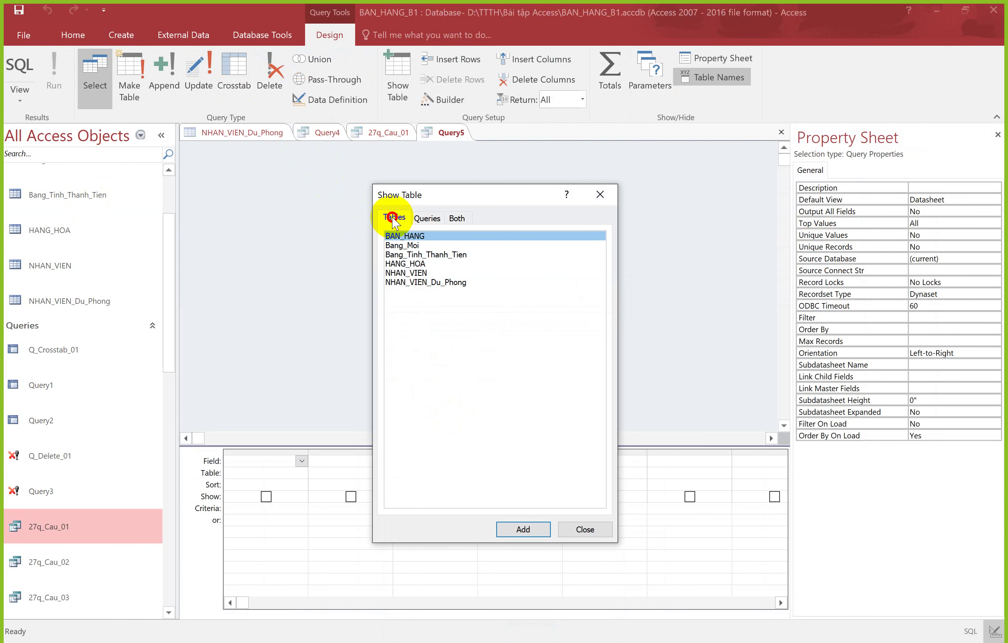
pyautogui.click(427, 218)
pyautogui.click(523, 529)
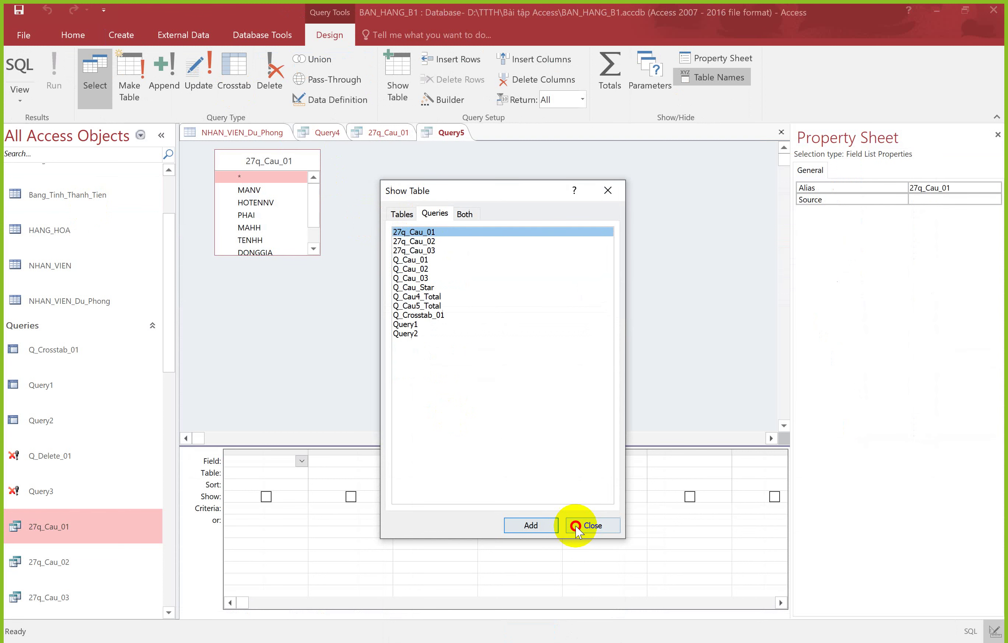
pyautogui.click(577, 526)
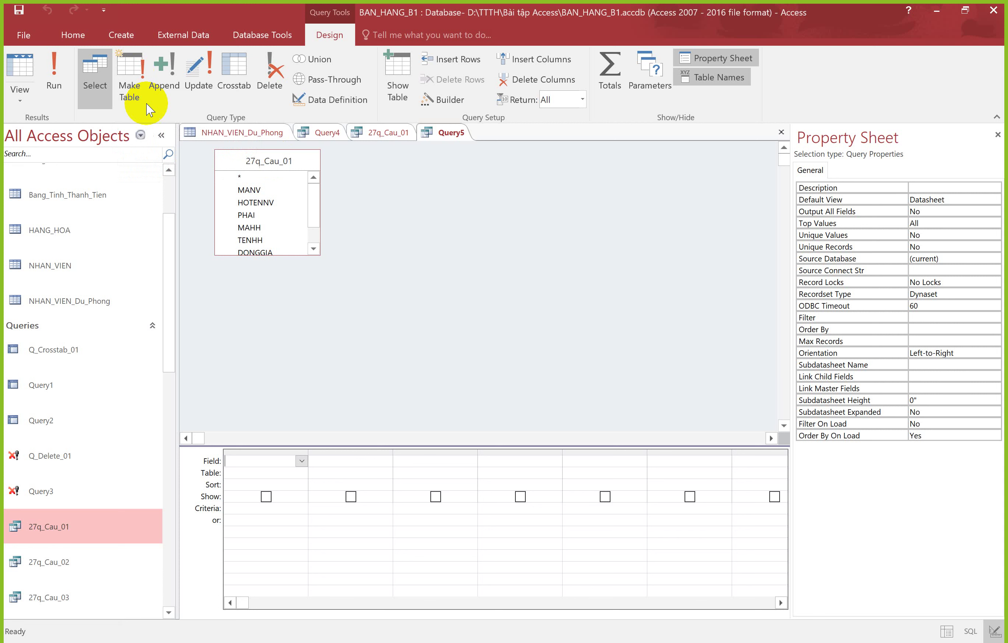
# Make it a Make Table query that outputs to Bang_THanhTien in the current database
pyautogui.click(130, 76)
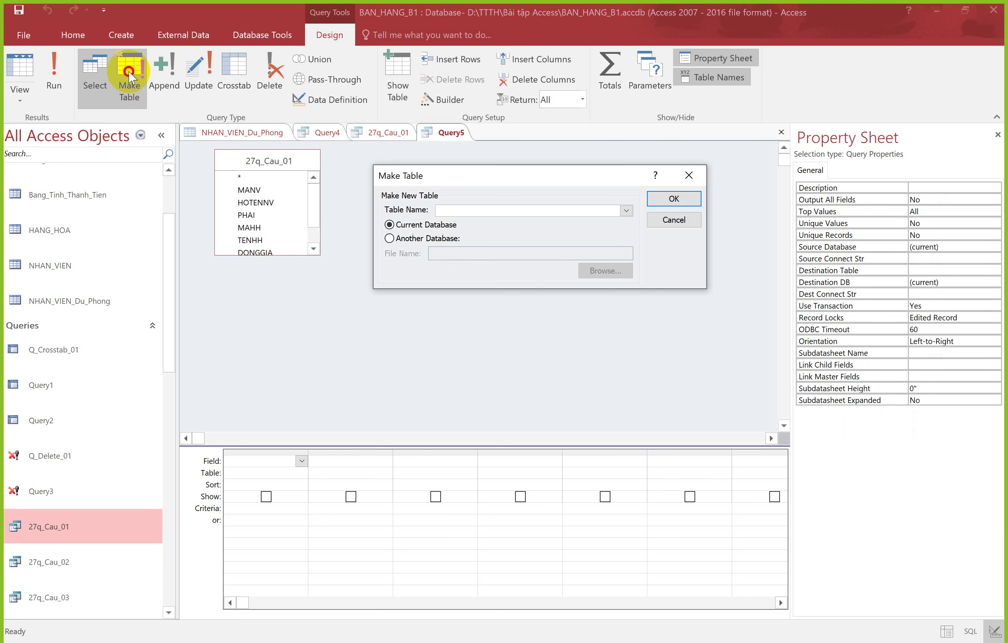
pyautogui.click(488, 208)
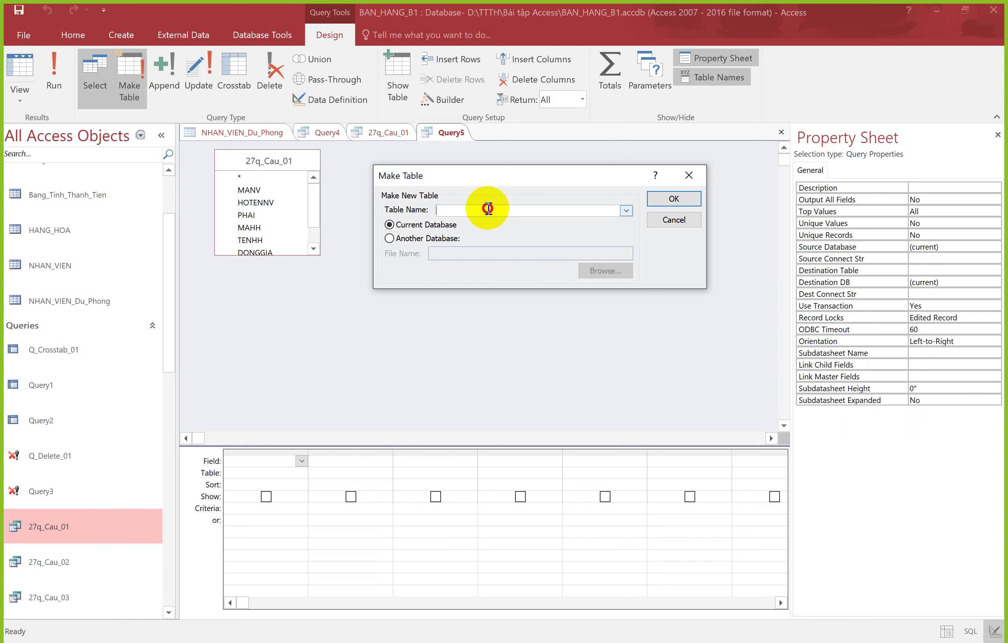
pyautogui.write('Bang_THanhTien')
pyautogui.press('Return')
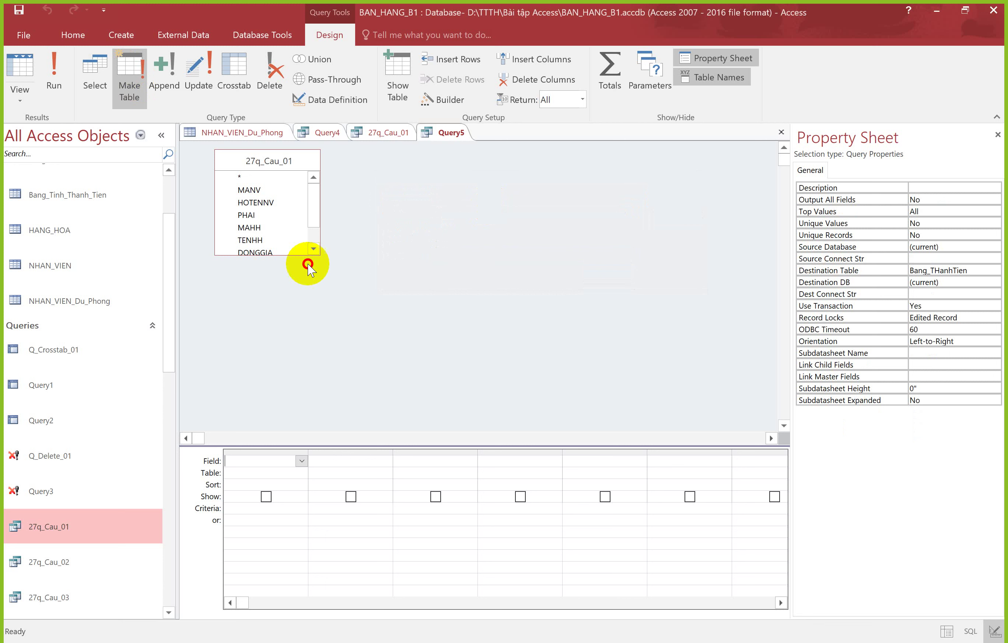
# Move and enlarge the 27q_Cau_01 field list, and add all its fields to the query with the asterisk
pyautogui.moveTo(269, 161); pyautogui.dragTo(388, 216)
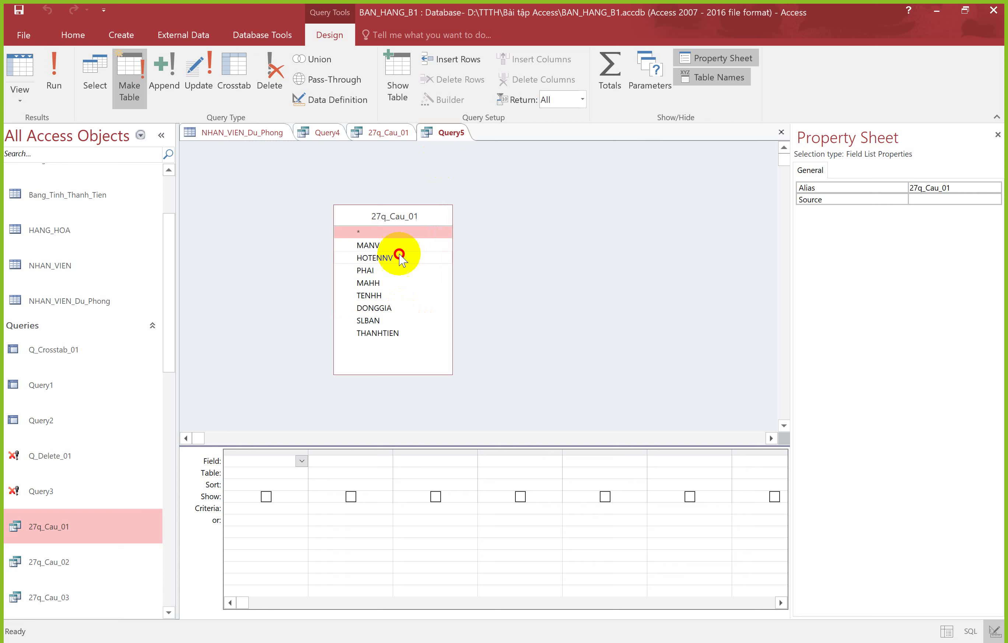
pyautogui.click(361, 233)
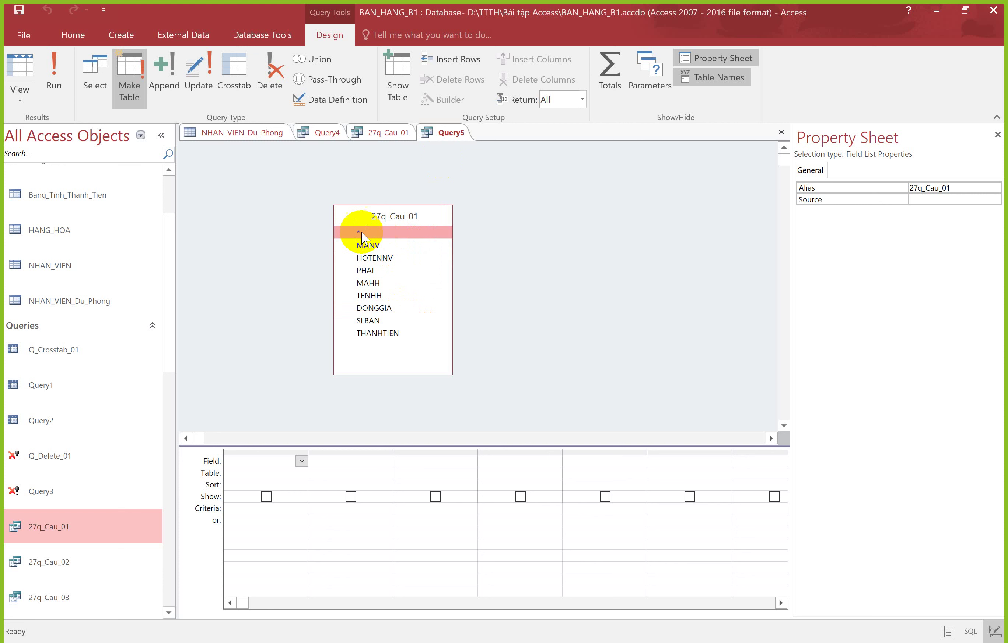
pyautogui.doubleClick(362, 231)
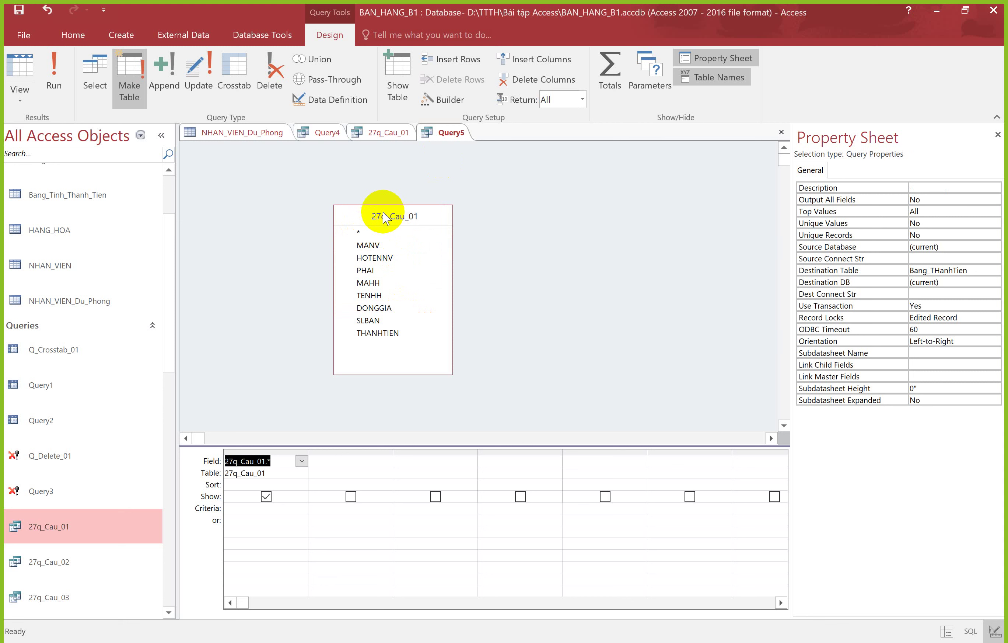
# Try the individual fields MANV, HOTENNV, MAHH, TENHH and THANHTIEN in place of the asterisk column, and restore the asterisk
pyautogui.click(271, 452)
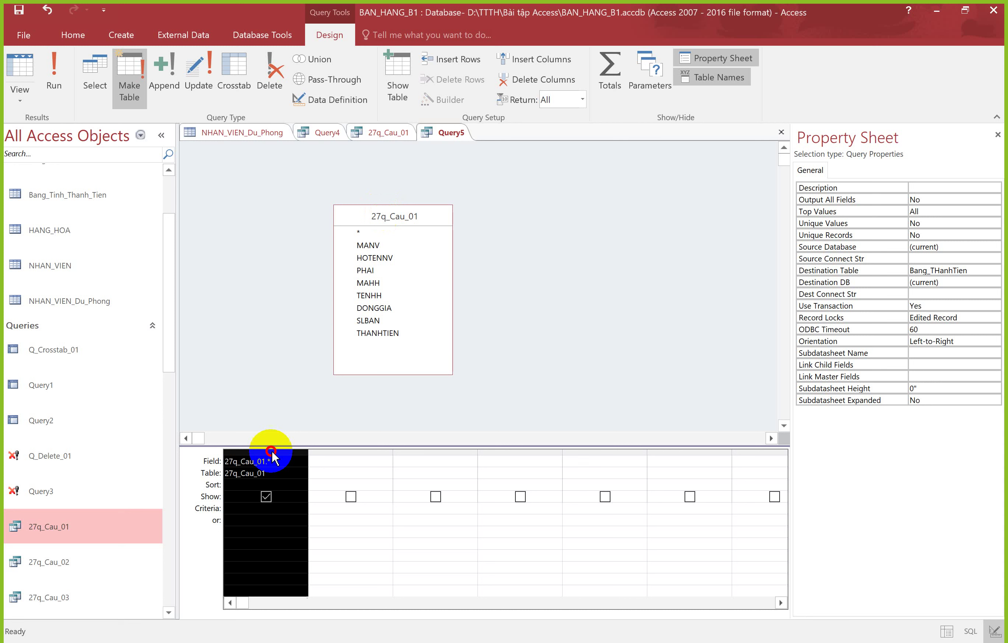
pyautogui.press('Delete')
pyautogui.doubleClick(368, 246)
pyautogui.doubleClick(374, 257)
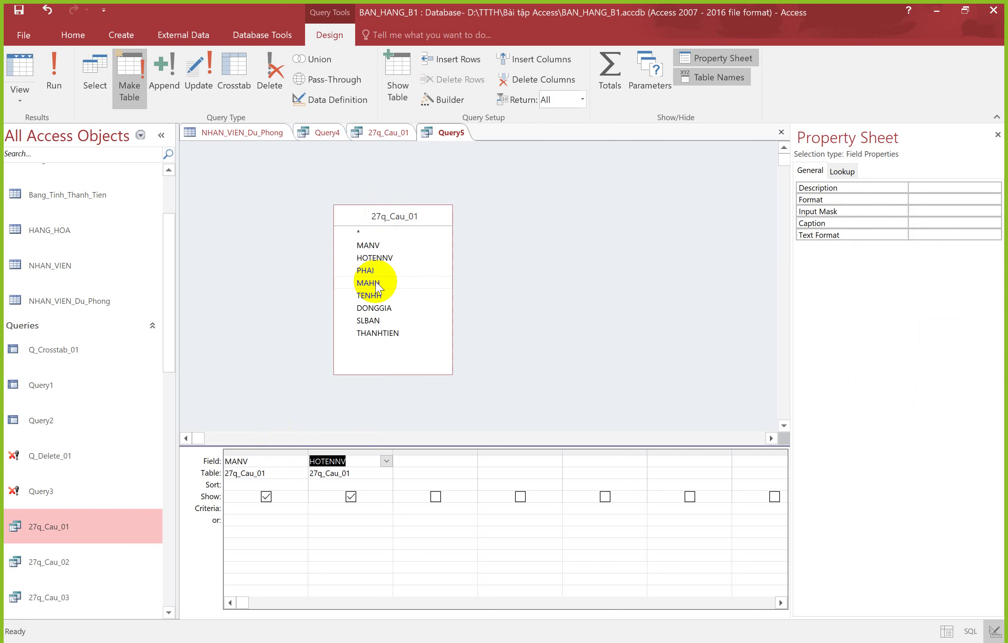
pyautogui.doubleClick(368, 283)
pyautogui.doubleClick(369, 295)
pyautogui.doubleClick(378, 333)
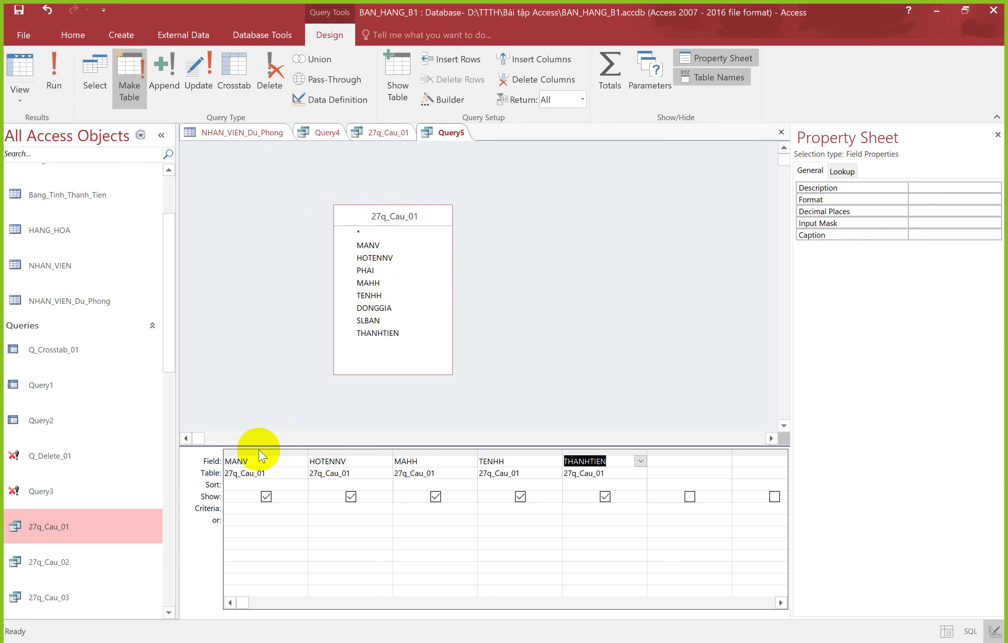
pyautogui.click(391, 238)
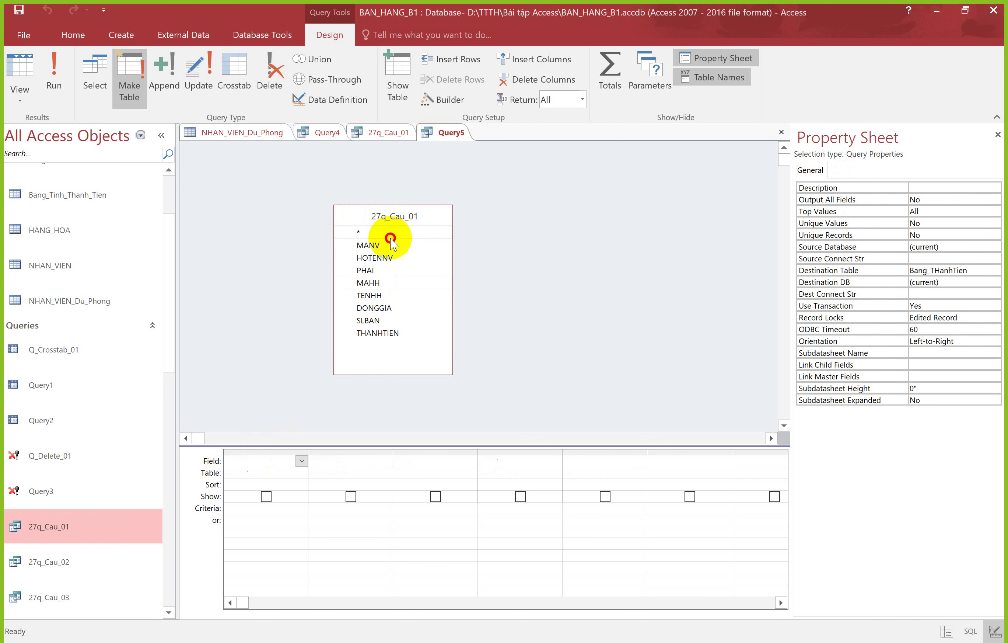
pyautogui.doubleClick(391, 237)
# Run the make-table query, accepting creation of the new table, and open Bang_THanhTien to check its records
pyautogui.click(60, 88)
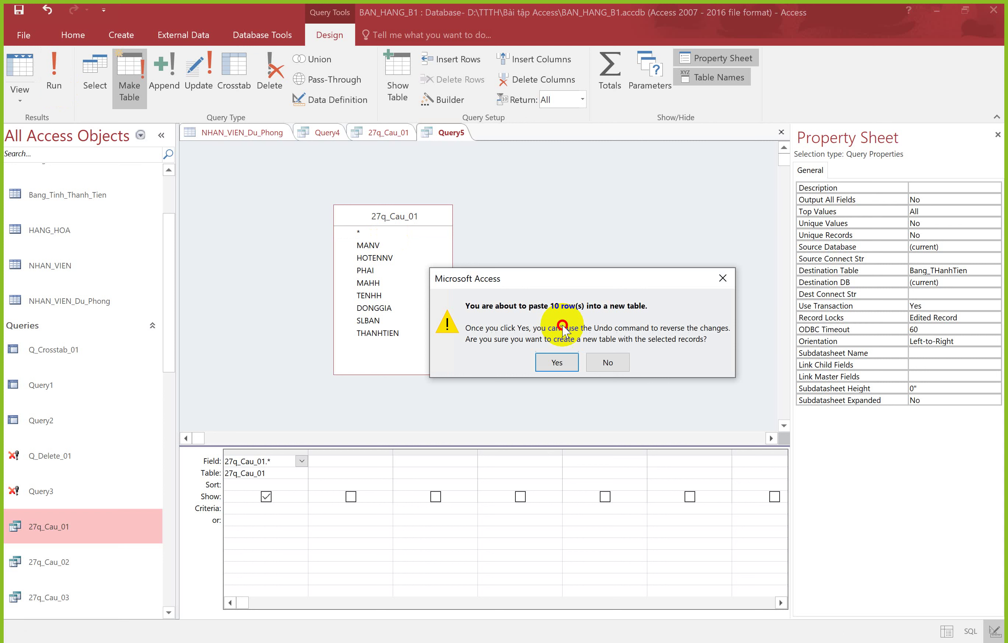
pyautogui.click(557, 362)
pyautogui.click(83, 194)
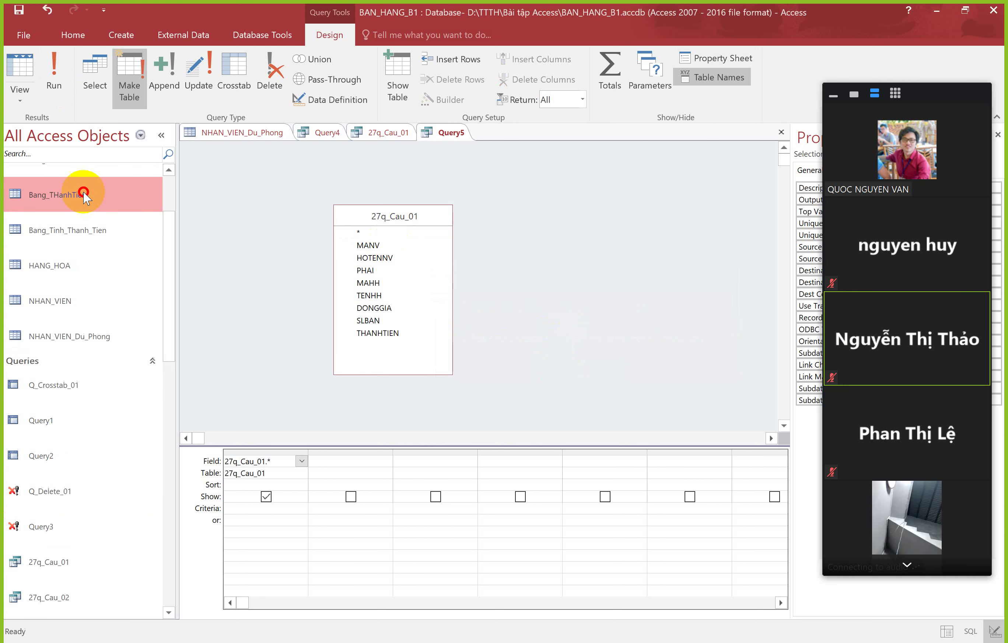
pyautogui.doubleClick(83, 194)
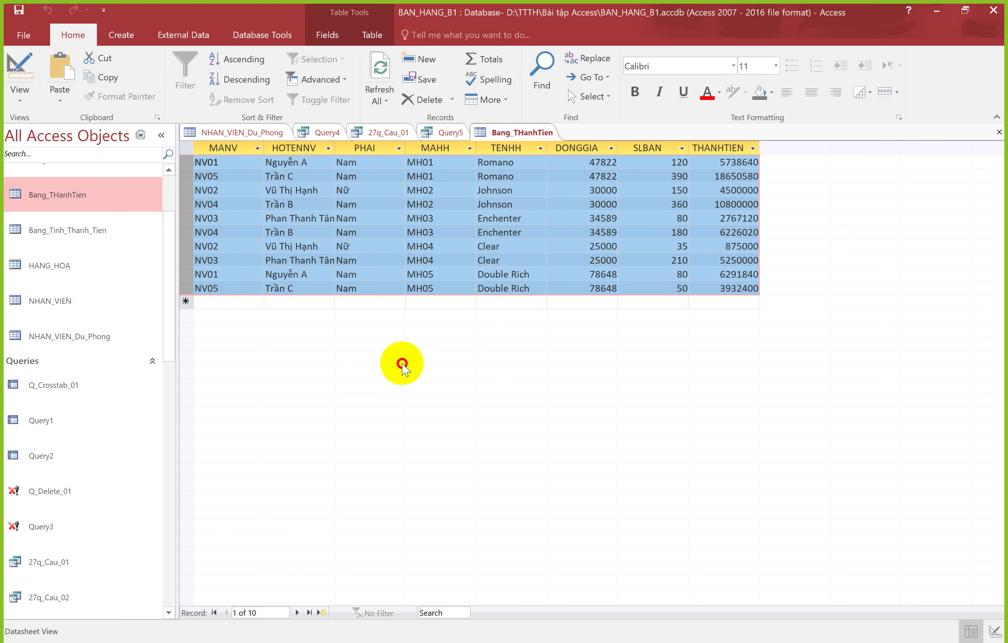
# Switch to the exercise PDF in Chrome and look through the tasks from page 2 to the Bài 02 queries on page 7
pyautogui.hotkey('alt', 'Tab')
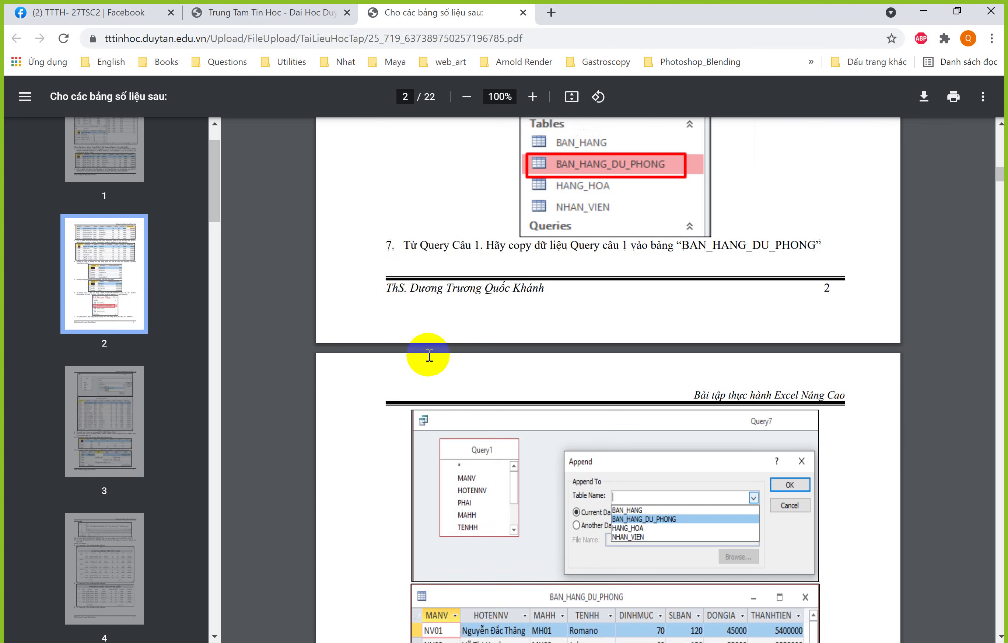
pyautogui.scroll(-6, 429, 355)
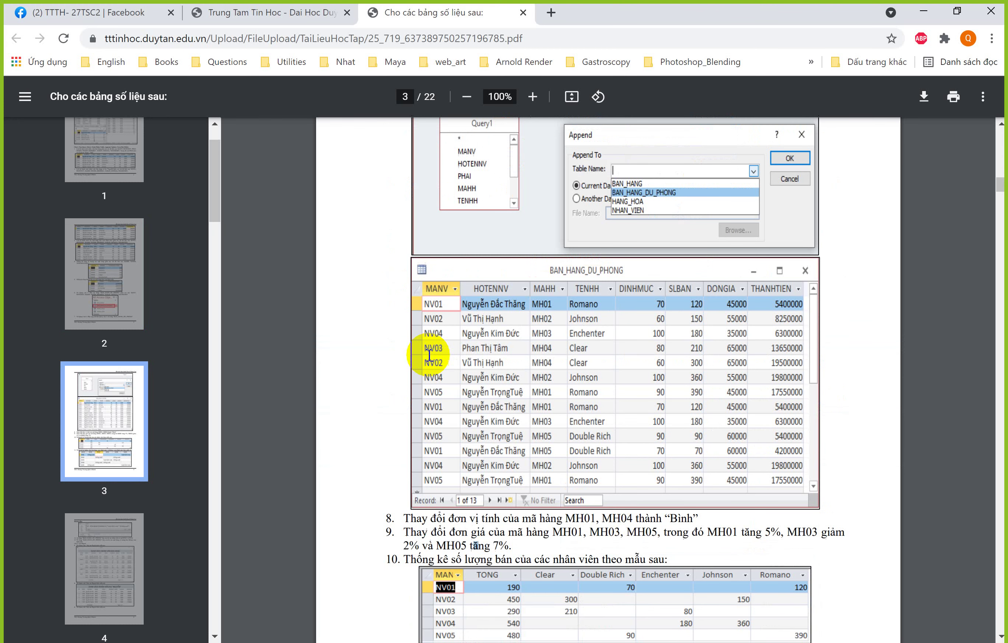
pyautogui.scroll(-7, 429, 355)
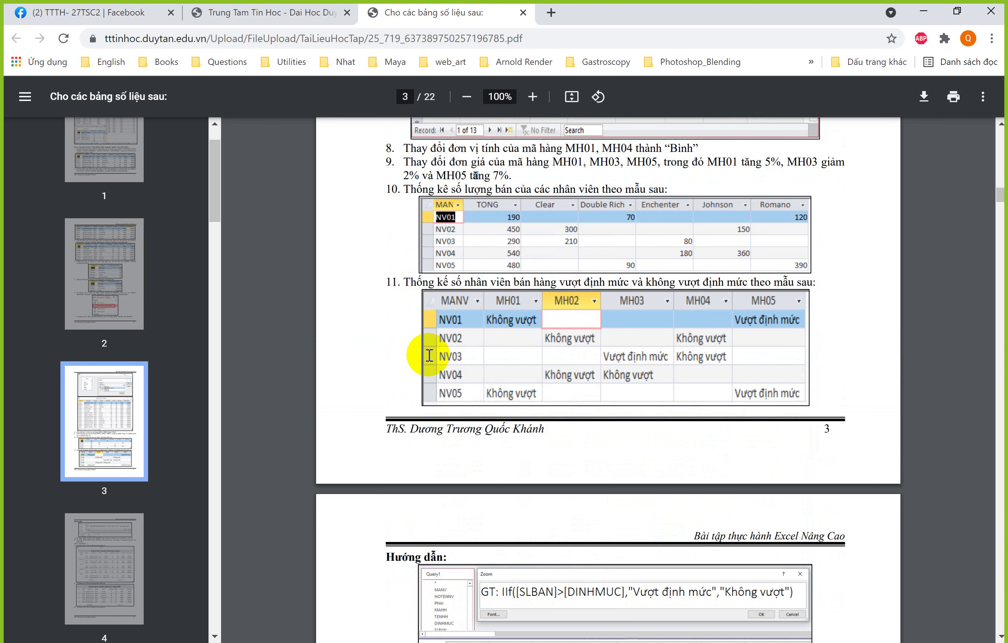
pyautogui.scroll(-20, 429, 355)
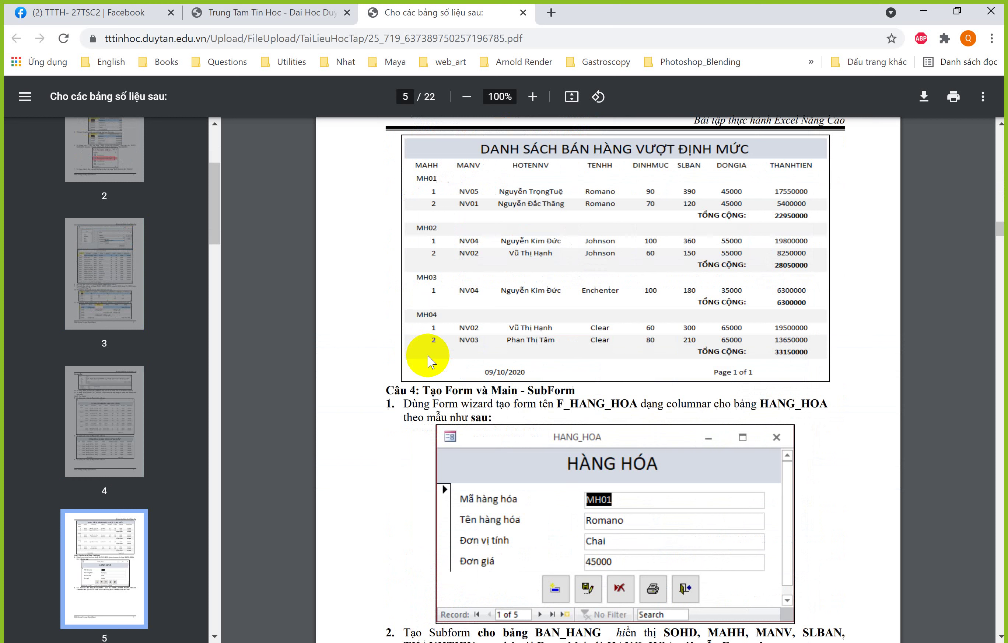
pyautogui.scroll(-20, 429, 361)
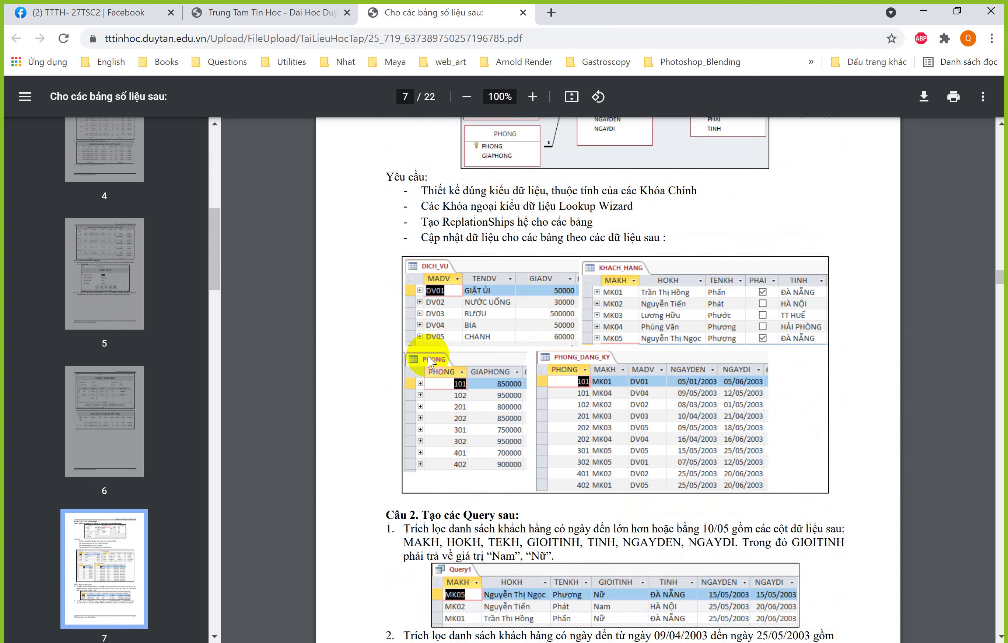
pyautogui.scroll(-5, 430, 360)
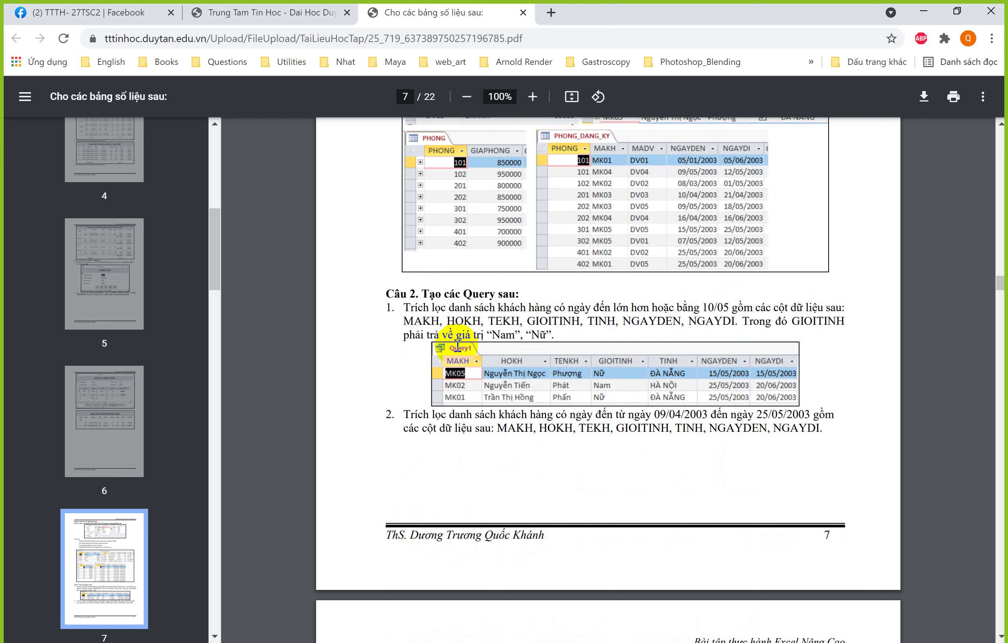
# Read the Bài 02 query tasks 1 to 9, examining the date ranges, the THANHTIEN formula and the price changes
pyautogui.moveTo(405, 307); pyautogui.dragTo(430, 305)
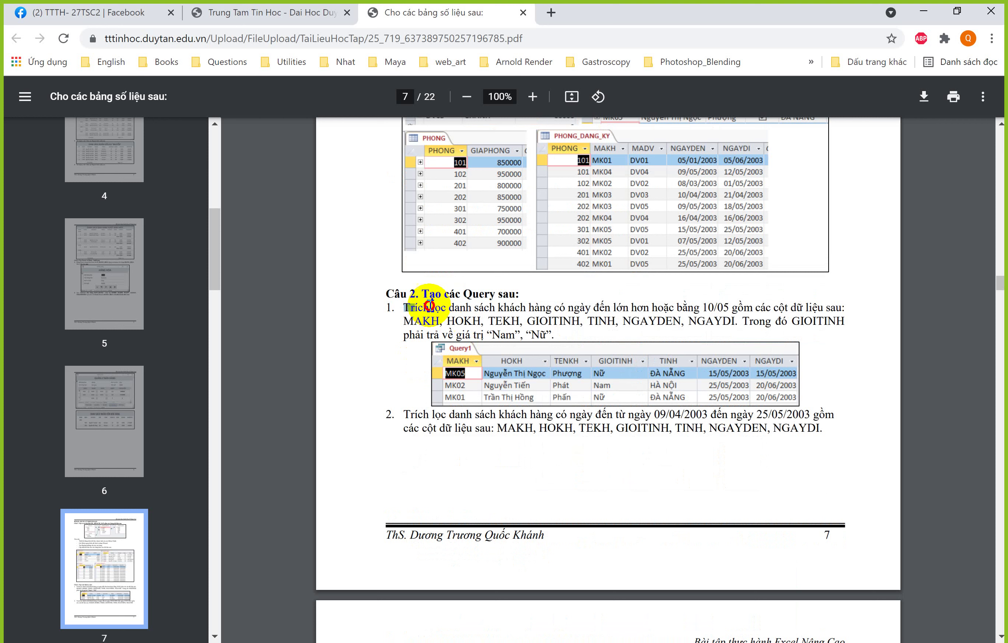
pyautogui.moveTo(694, 307); pyautogui.dragTo(739, 307)
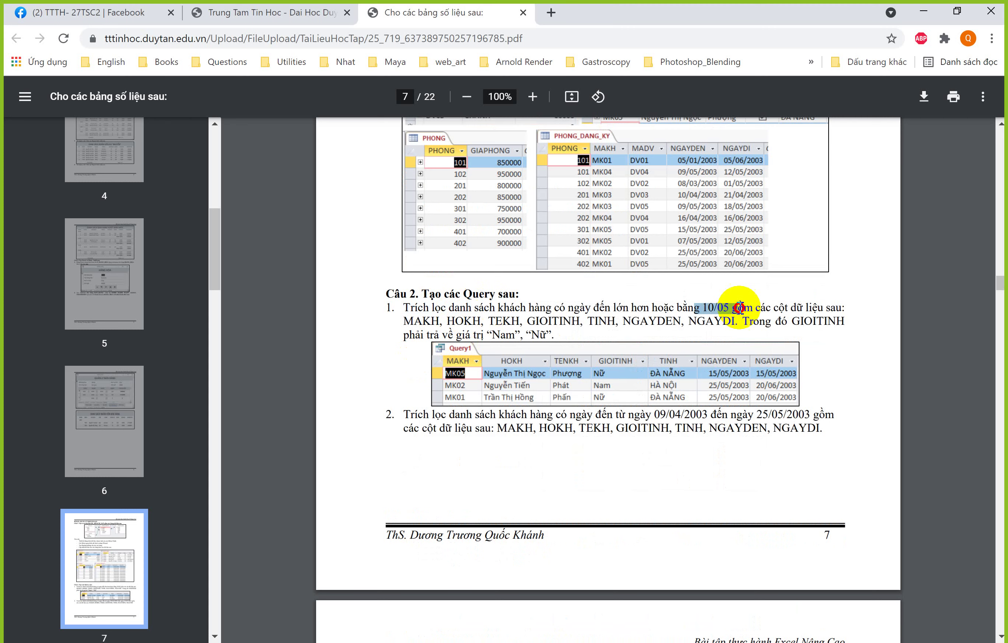
pyautogui.scroll(-3, 739, 307)
pyautogui.moveTo(635, 266); pyautogui.dragTo(768, 263)
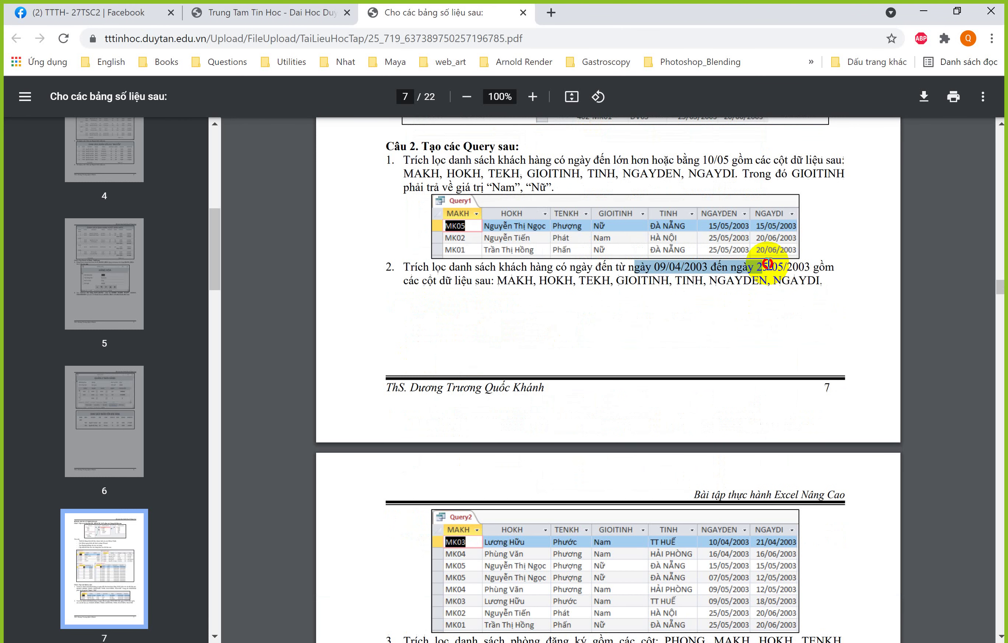
pyautogui.moveTo(768, 263); pyautogui.dragTo(805, 265)
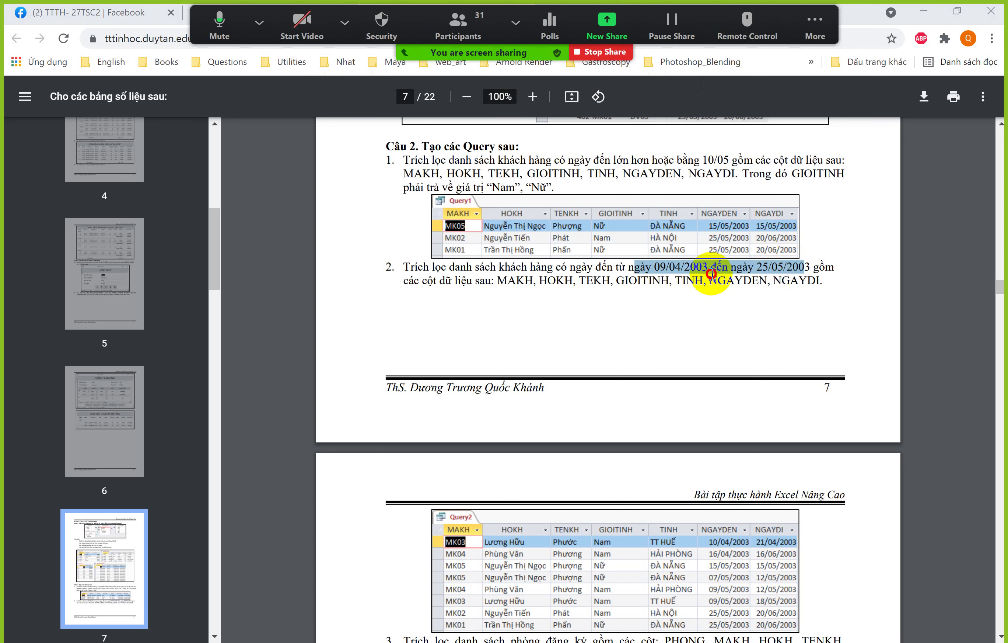
pyautogui.moveTo(711, 274); pyautogui.dragTo(589, 447)
pyautogui.scroll(-5, 712, 274)
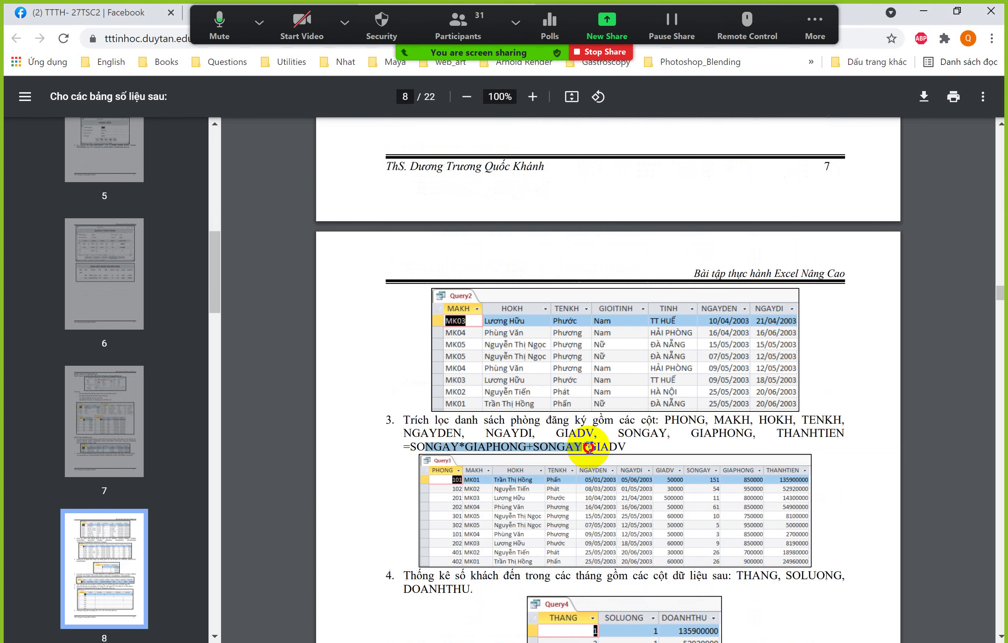
pyautogui.scroll(-3, 490, 438)
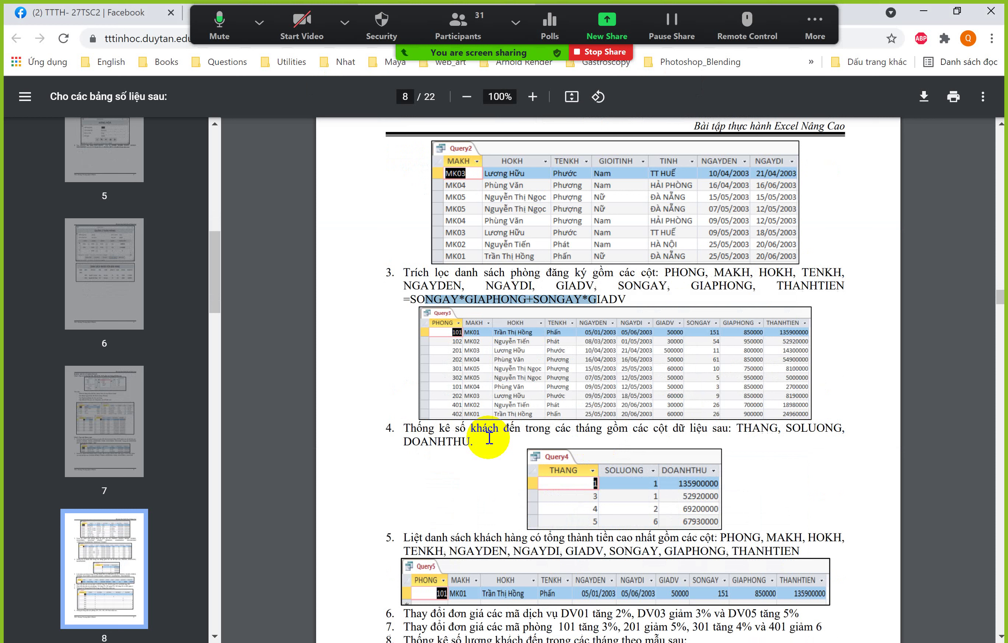
pyautogui.scroll(-2, 490, 437)
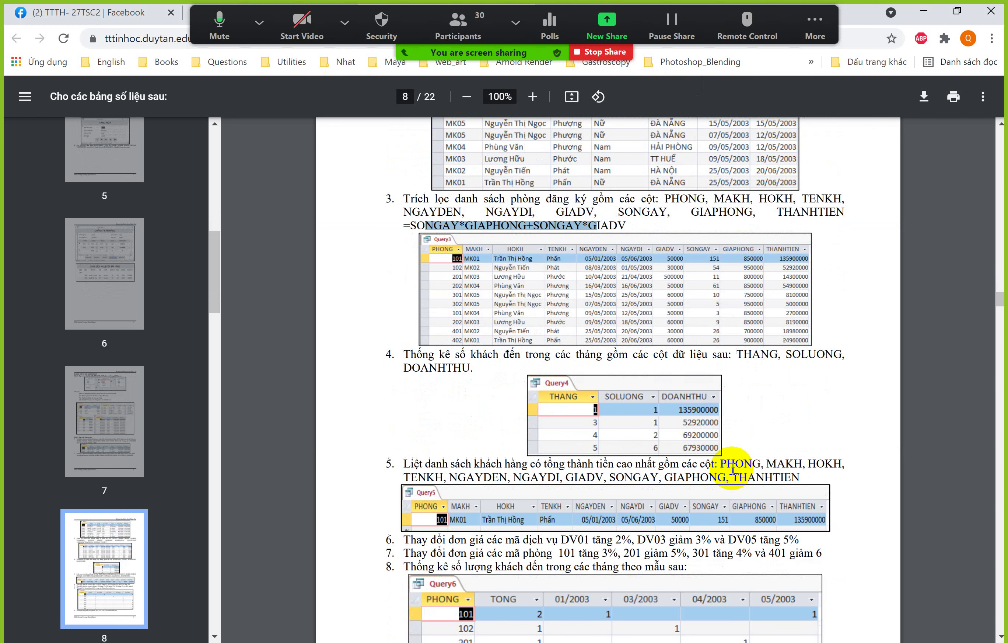
pyautogui.scroll(-4, 488, 446)
pyautogui.moveTo(403, 392); pyautogui.dragTo(791, 394)
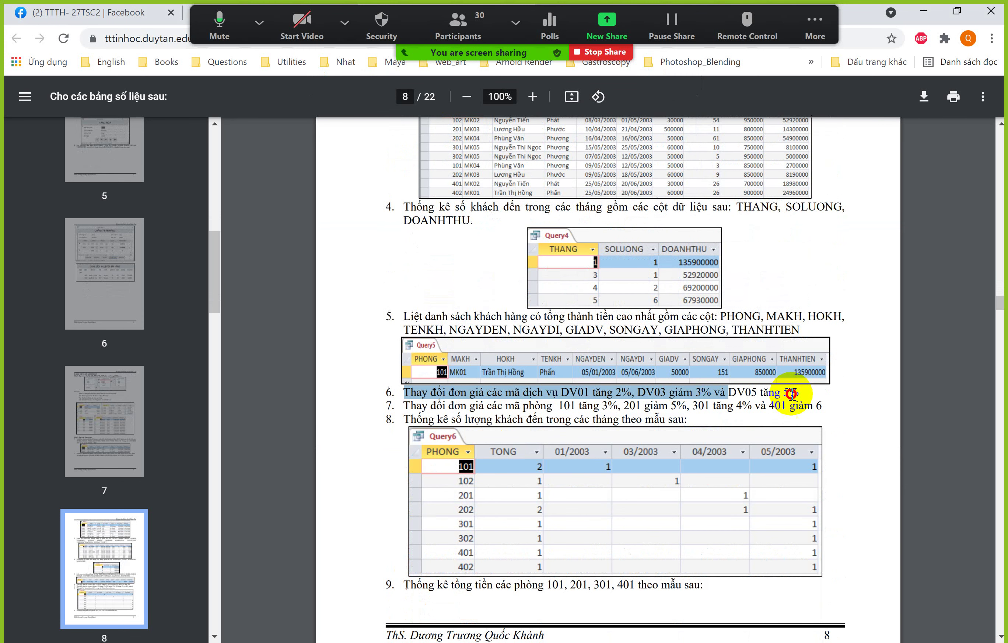
pyautogui.tripleClick(698, 424)
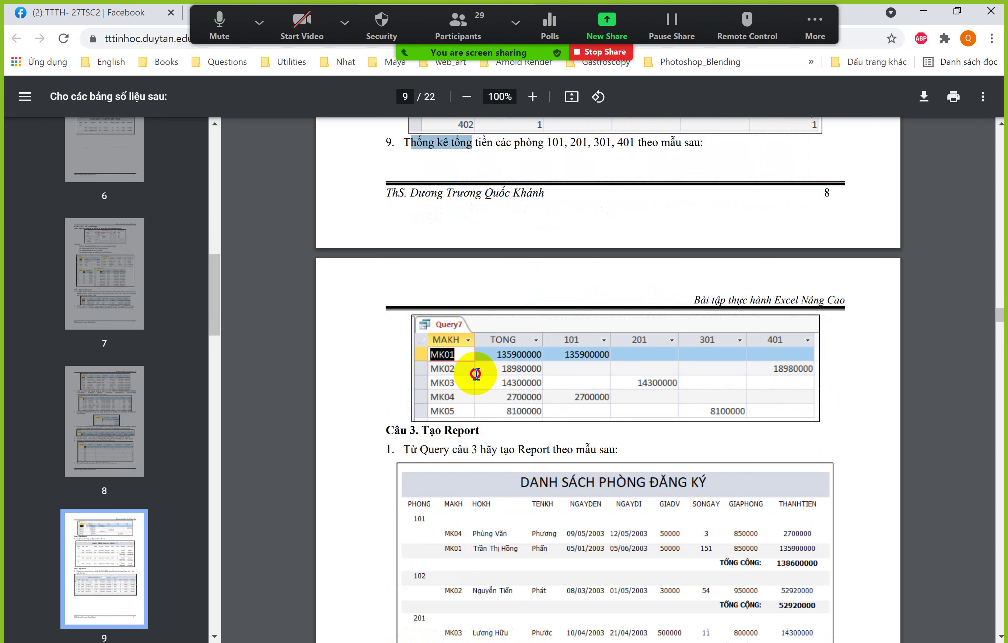
# Go back over the Bài 02 Câu 2 query tasks and their sample results on pages 7 and 8
pyautogui.scroll(20, 476, 373)
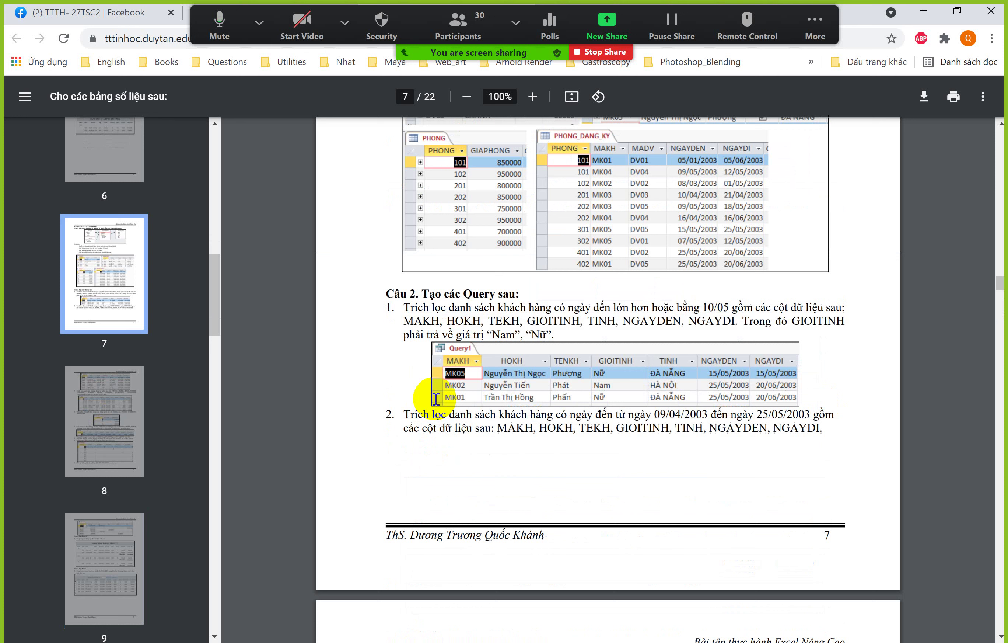
pyautogui.scroll(-12, 435, 398)
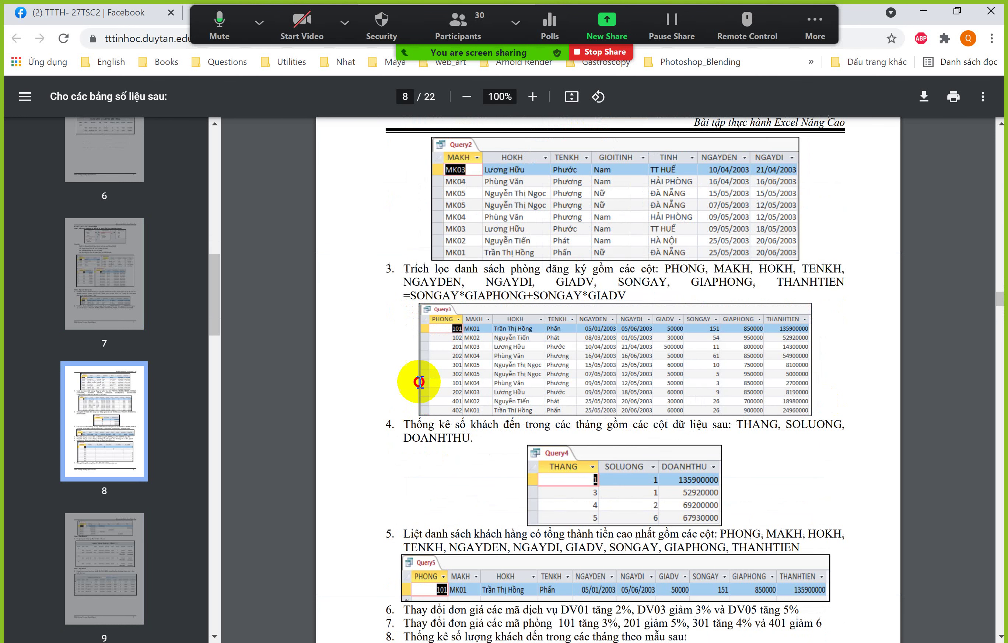
pyautogui.scroll(-5, 419, 382)
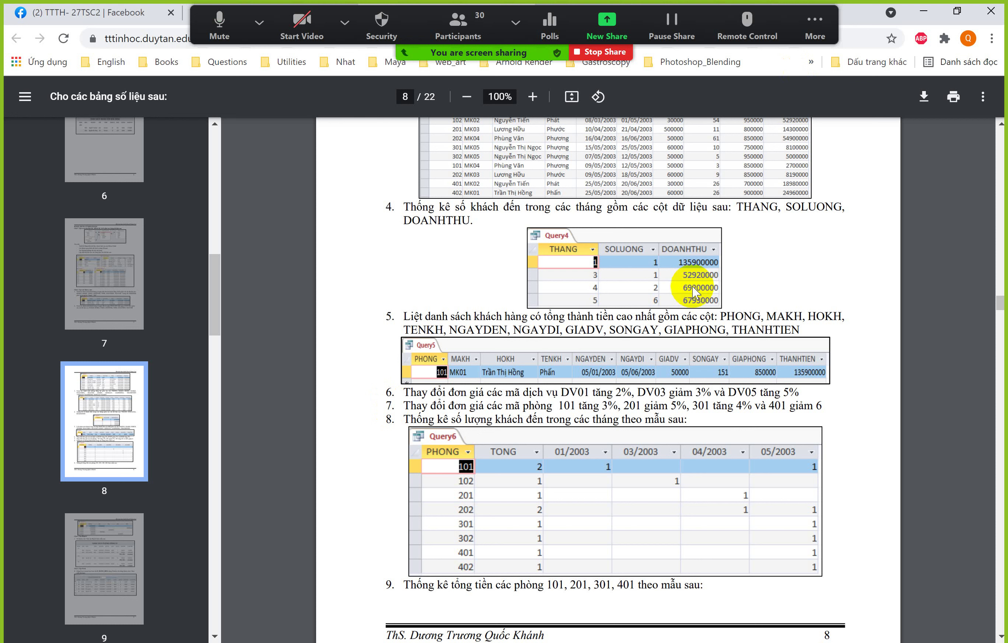
pyautogui.click(749, 123)
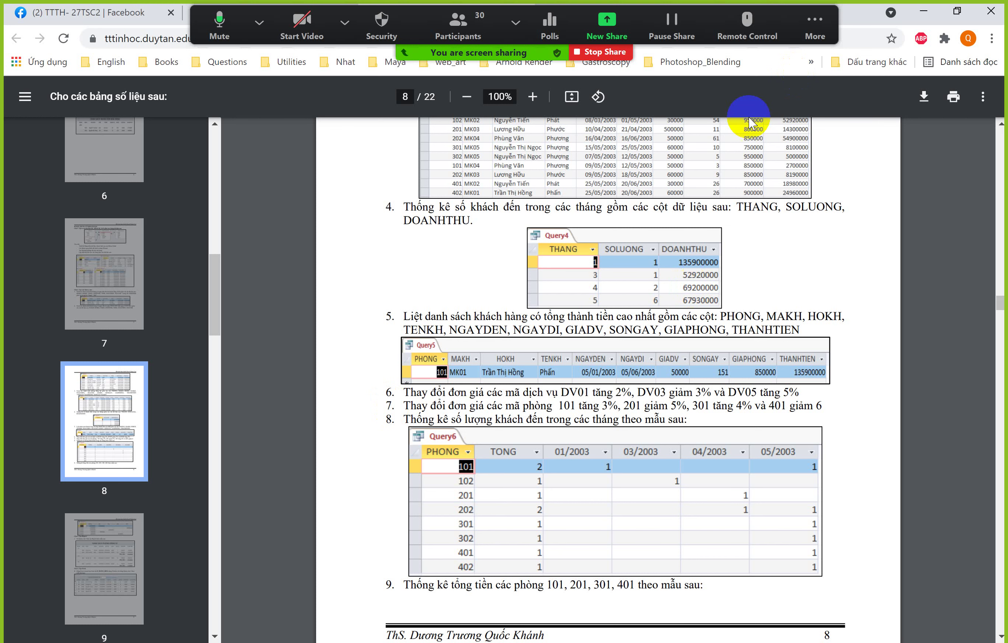
pyautogui.scroll(2, 765, 285)
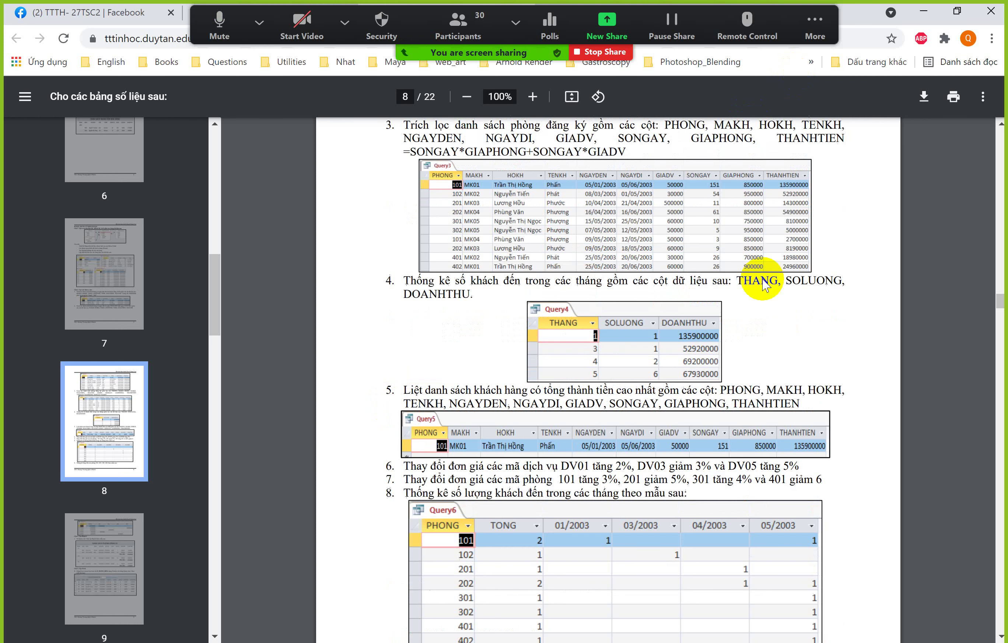
pyautogui.scroll(10, 765, 284)
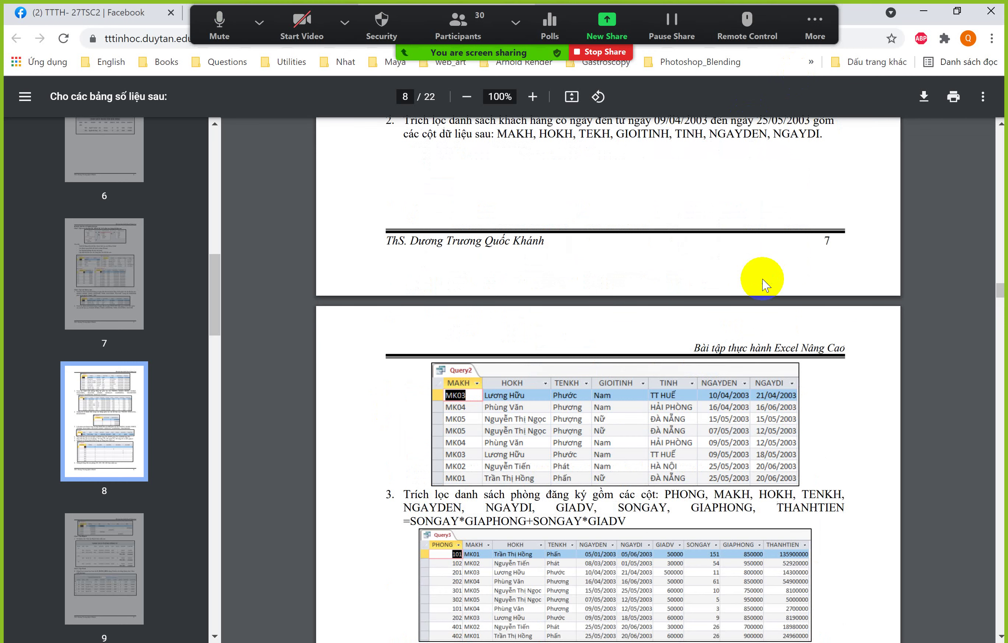
# Return to page 1 of the PDF and review the first exercise's Câu 2 query tasks
pyautogui.scroll(20, 764, 284)
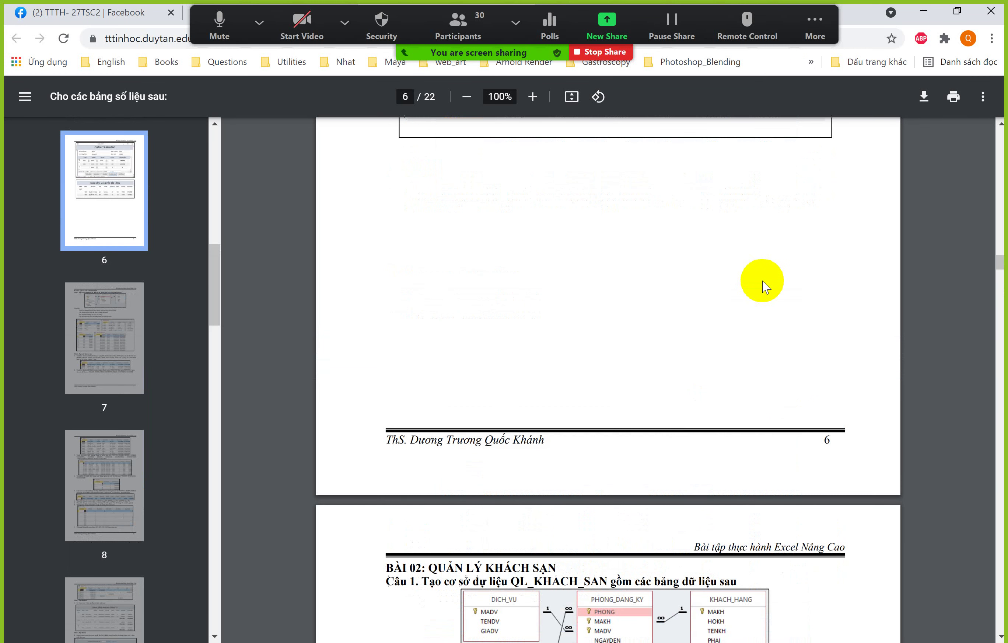
pyautogui.scroll(20, 766, 288)
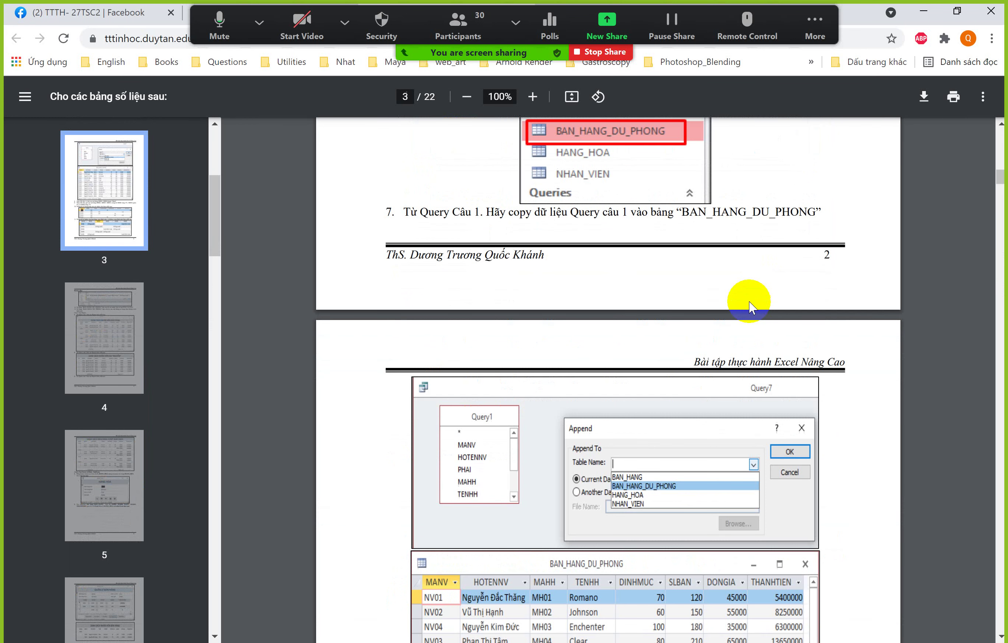
pyautogui.scroll(15, 750, 305)
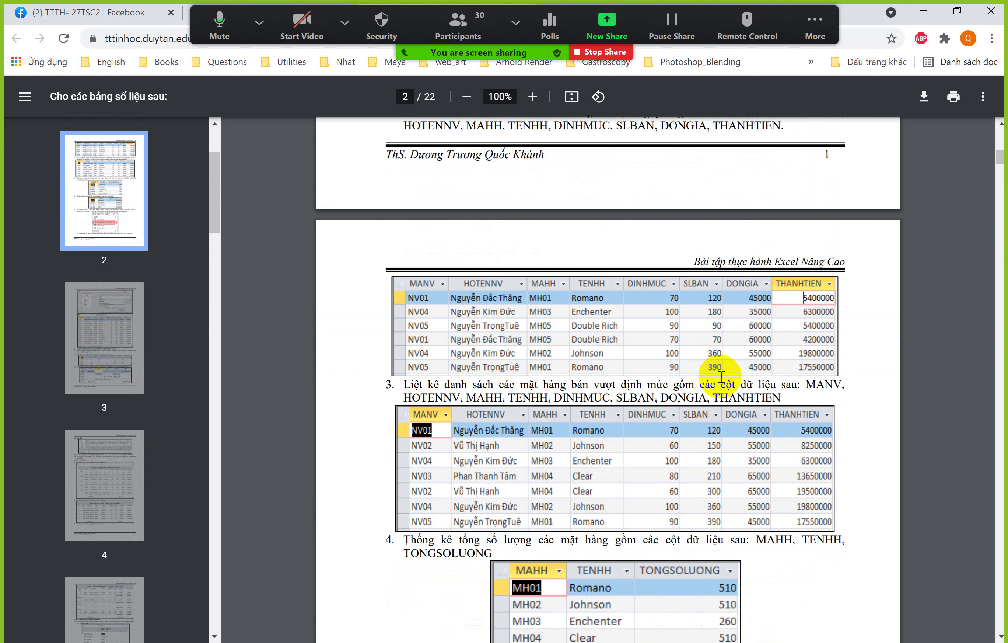
pyautogui.scroll(1, 606, 430)
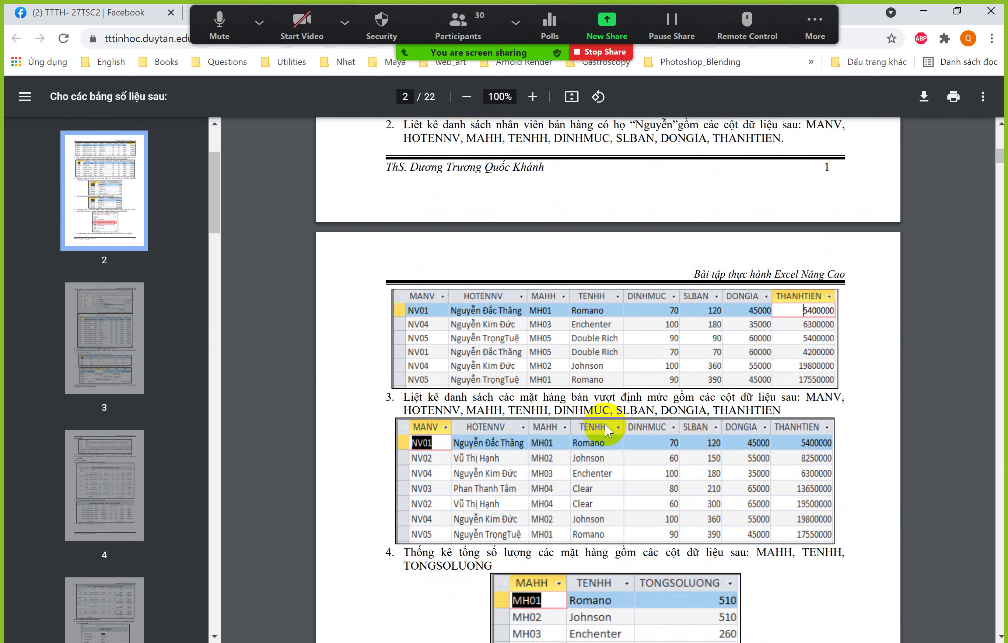
pyautogui.scroll(5, 605, 425)
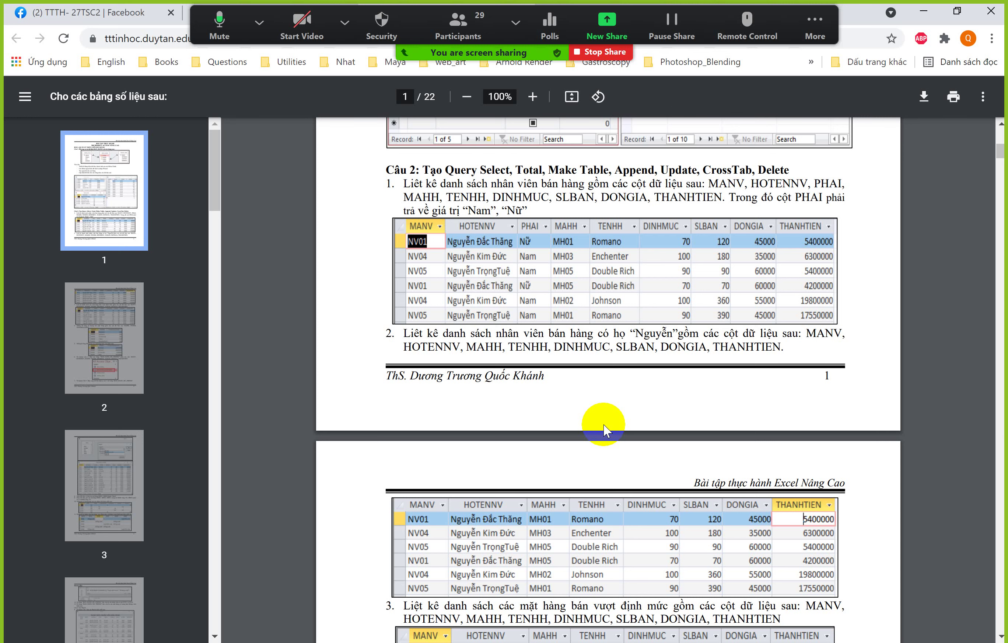
pyautogui.scroll(3, 585, 373)
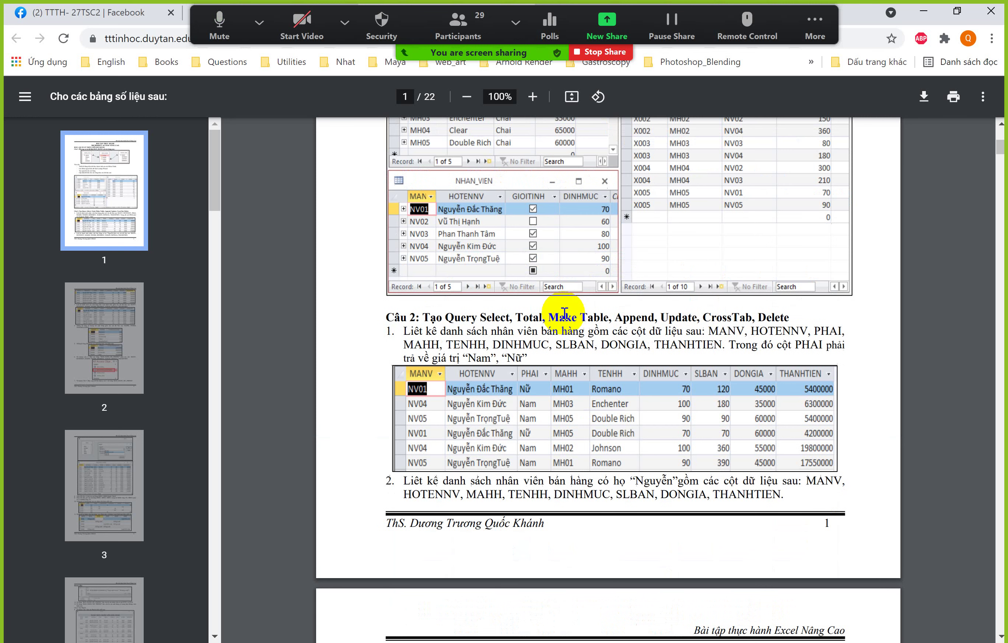